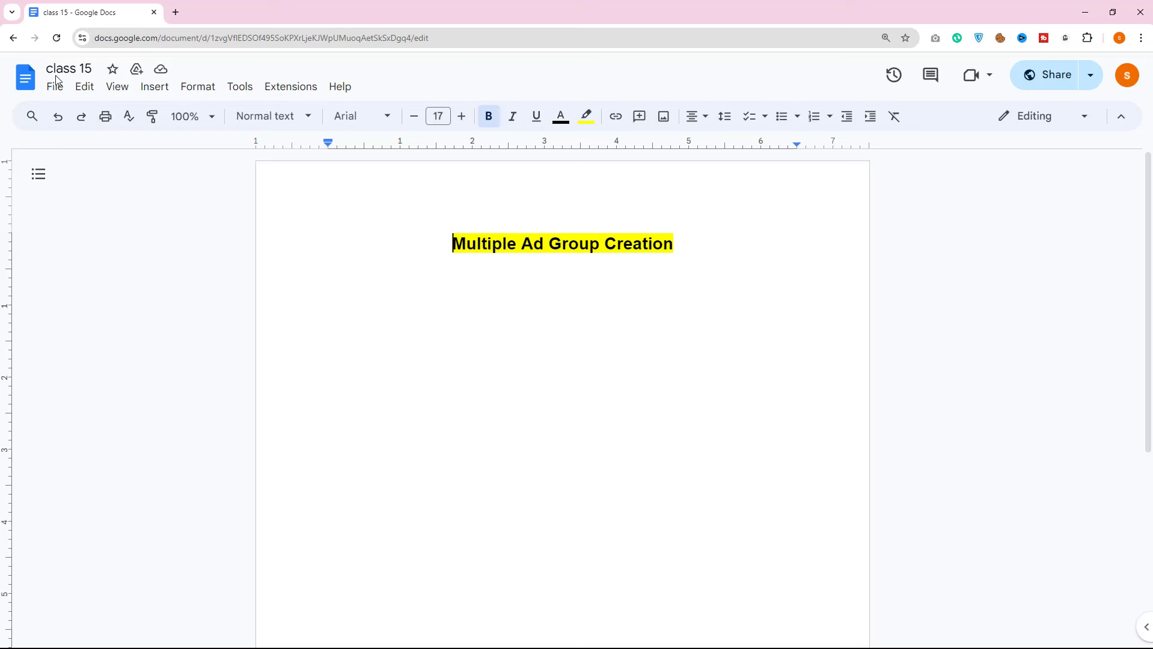
# Open fiverr.com in a new browser tab and search its services for "google ads"
pyautogui.click(174, 12)
pyautogui.write('fiverr.com')
pyautogui.press('Return')
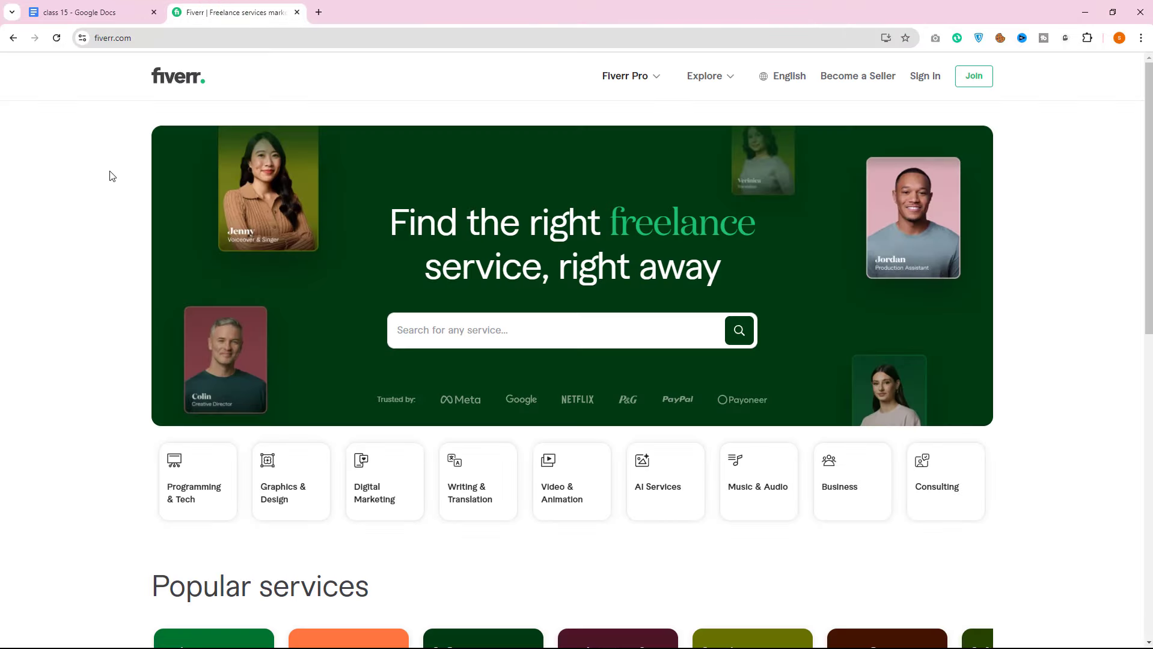
pyautogui.click(406, 329)
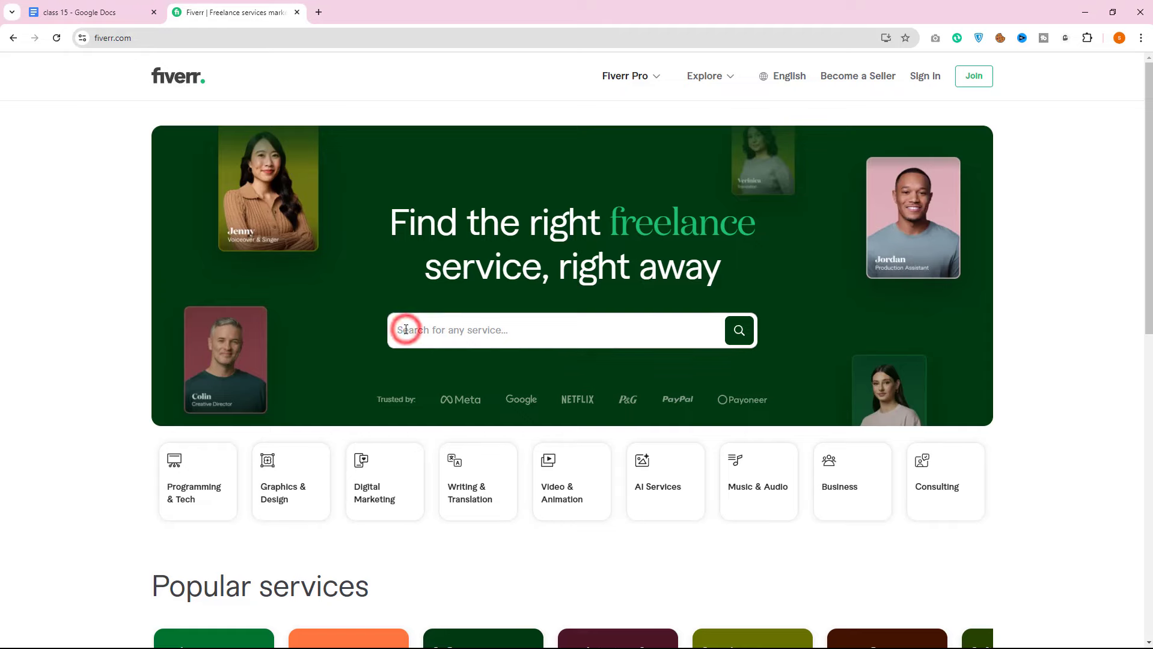
pyautogui.write('google ads')
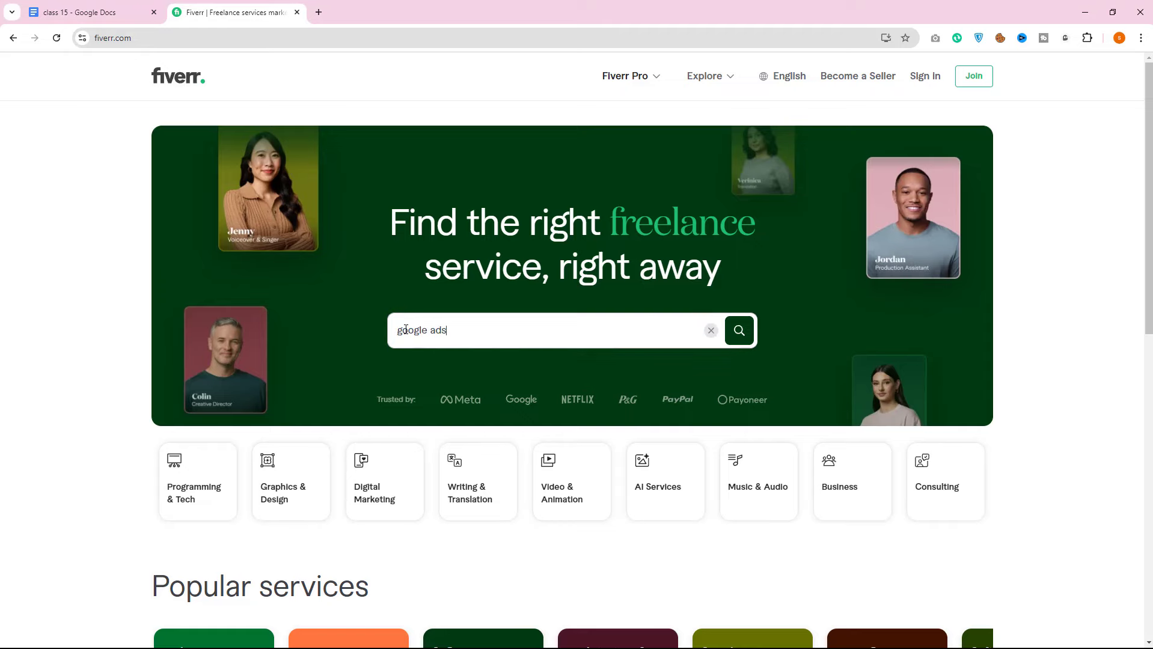
# Dismiss the account sign-up popup and open the "Under $85" and "$85 - $150" featured gigs in separate tabs, switching to the latter
pyautogui.scroll(-4, 248, 314)
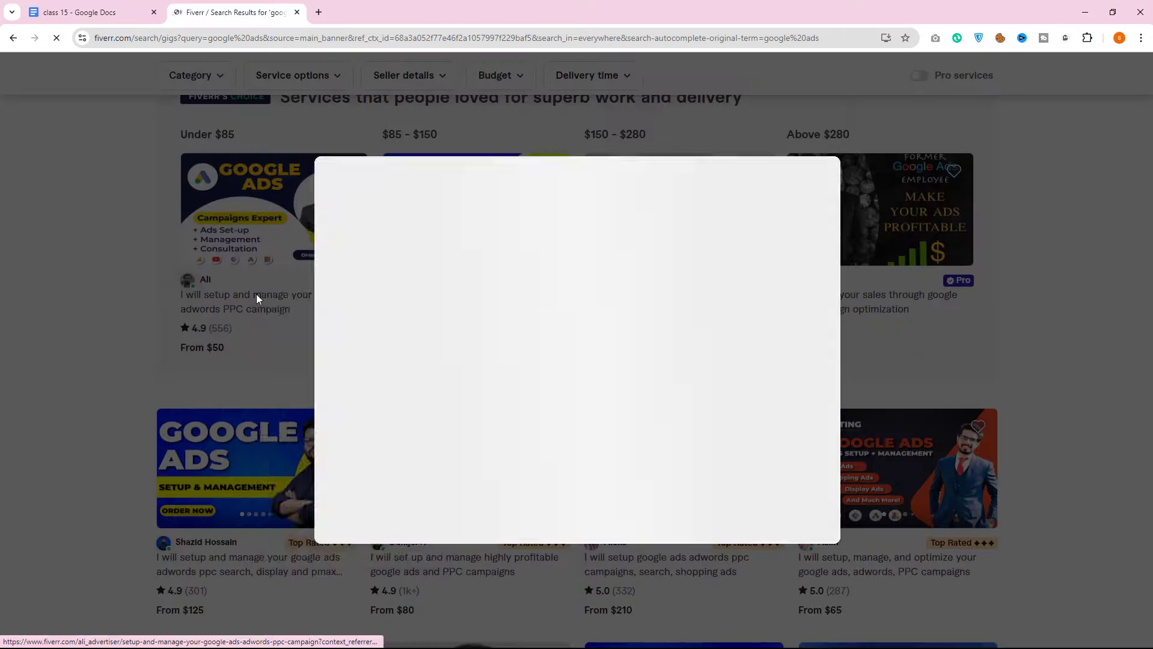
pyautogui.rightClick(256, 293)
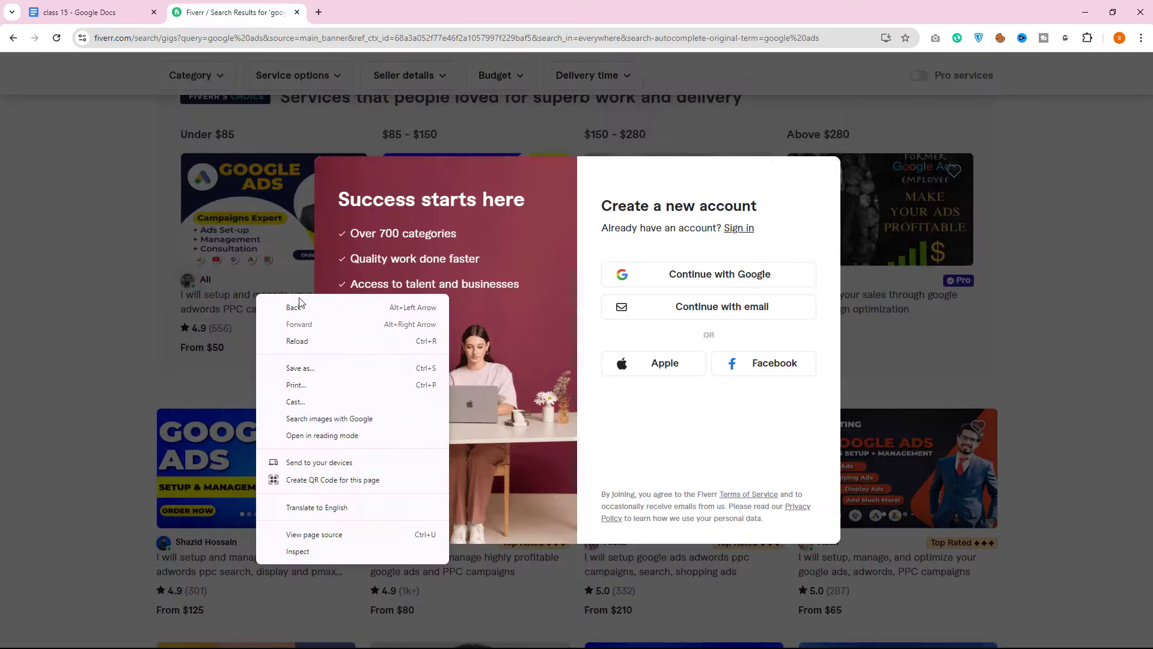
pyautogui.click(227, 295)
pyautogui.rightClick(308, 299)
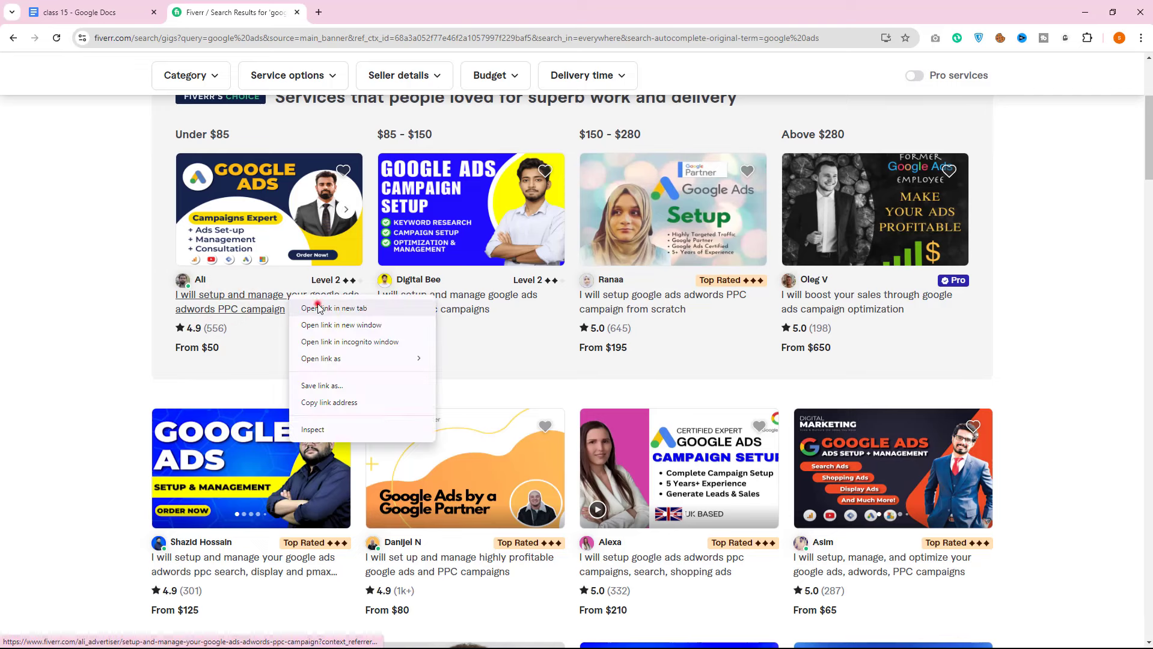
pyautogui.click(317, 304)
pyautogui.rightClick(463, 297)
pyautogui.click(466, 302)
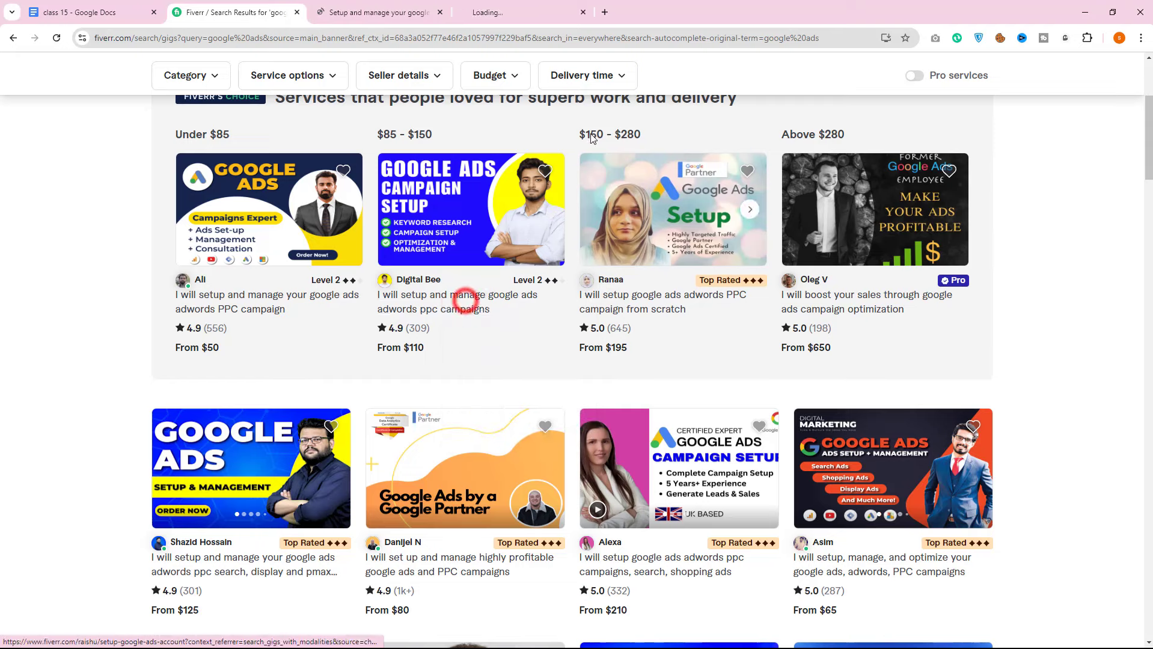
pyautogui.click(469, 7)
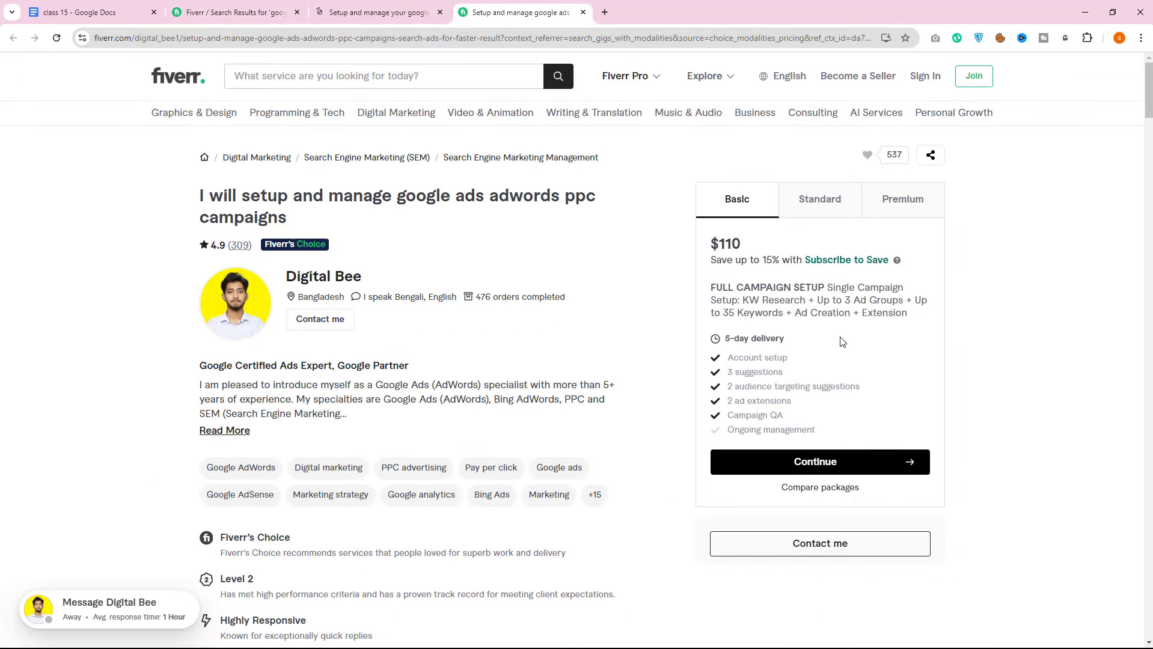
# Enlarge the gig page to 150% and highlight the Basic package's price, ad groups, keywords, ad creation and extension terms
pyautogui.hotkey('ctrl', '+')
pyautogui.hotkey('ctrl', '+')
pyautogui.hotkey('ctrl', '+')
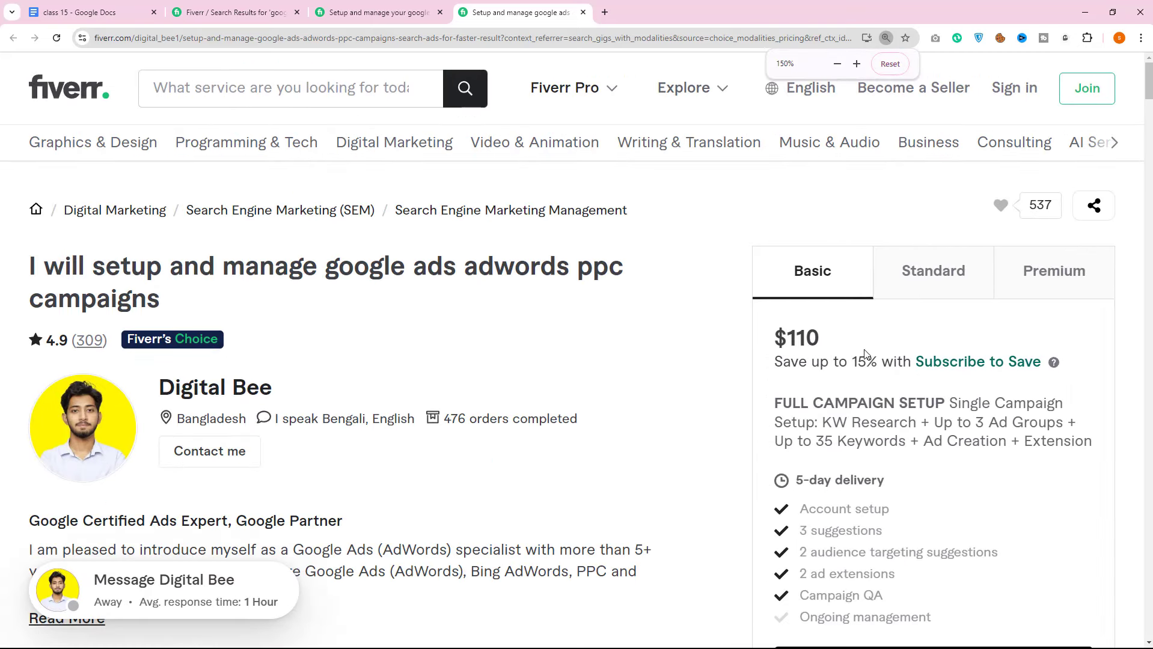
pyautogui.moveTo(774, 337); pyautogui.dragTo(877, 363)
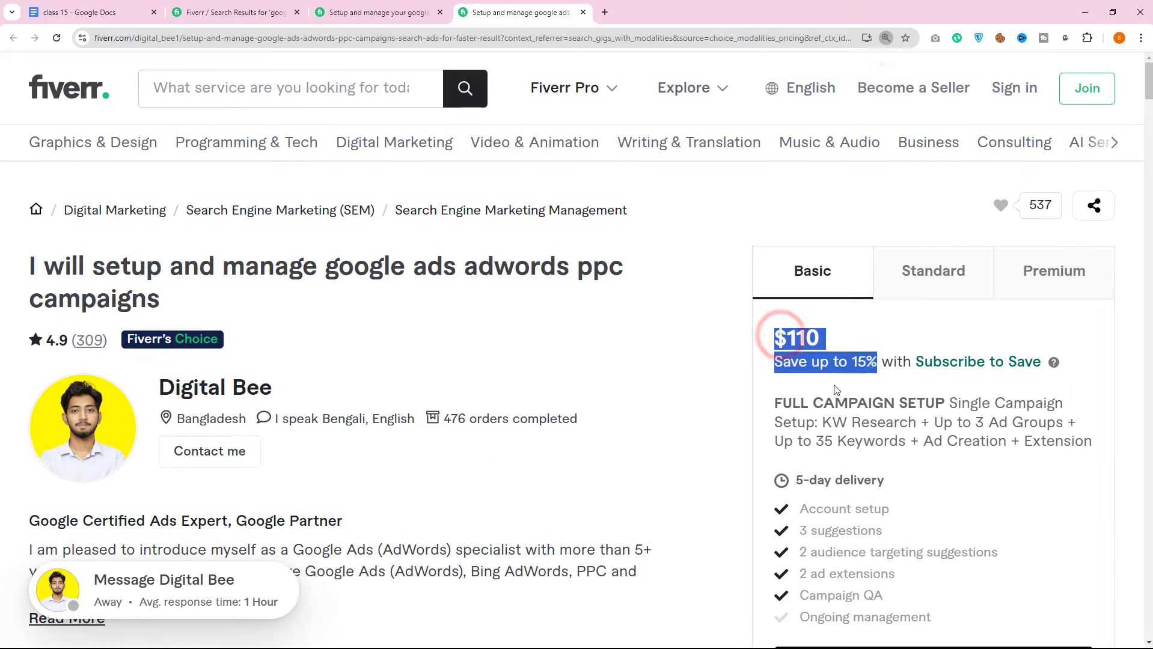
pyautogui.moveTo(776, 404); pyautogui.dragTo(1064, 426)
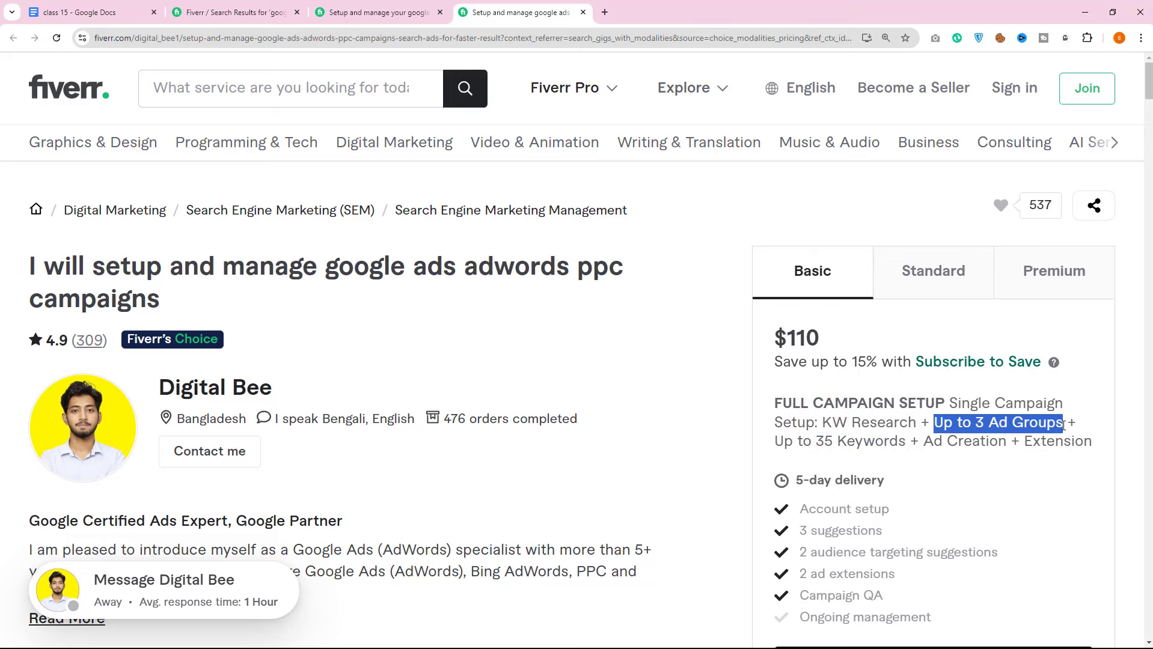
pyautogui.moveTo(775, 442); pyautogui.dragTo(1097, 452)
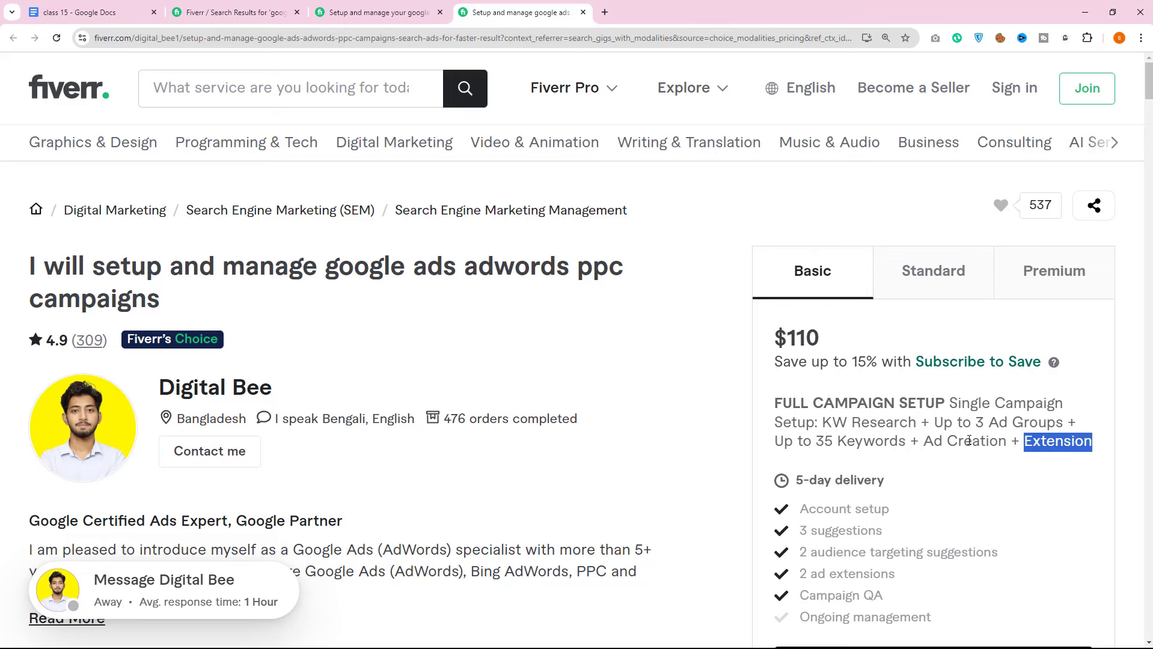
pyautogui.moveTo(924, 441); pyautogui.dragTo(1005, 444)
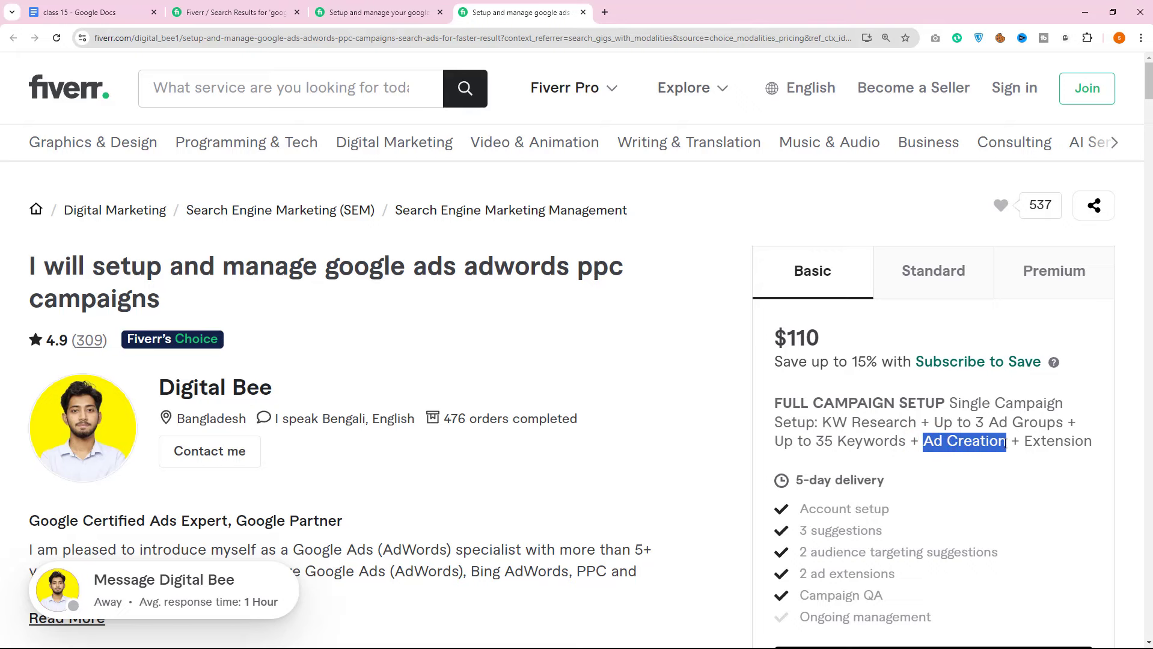
# Search Google for "buy head phone in usa" in a new tab and examine the first sponsored ad's headline and description
pyautogui.click(604, 12)
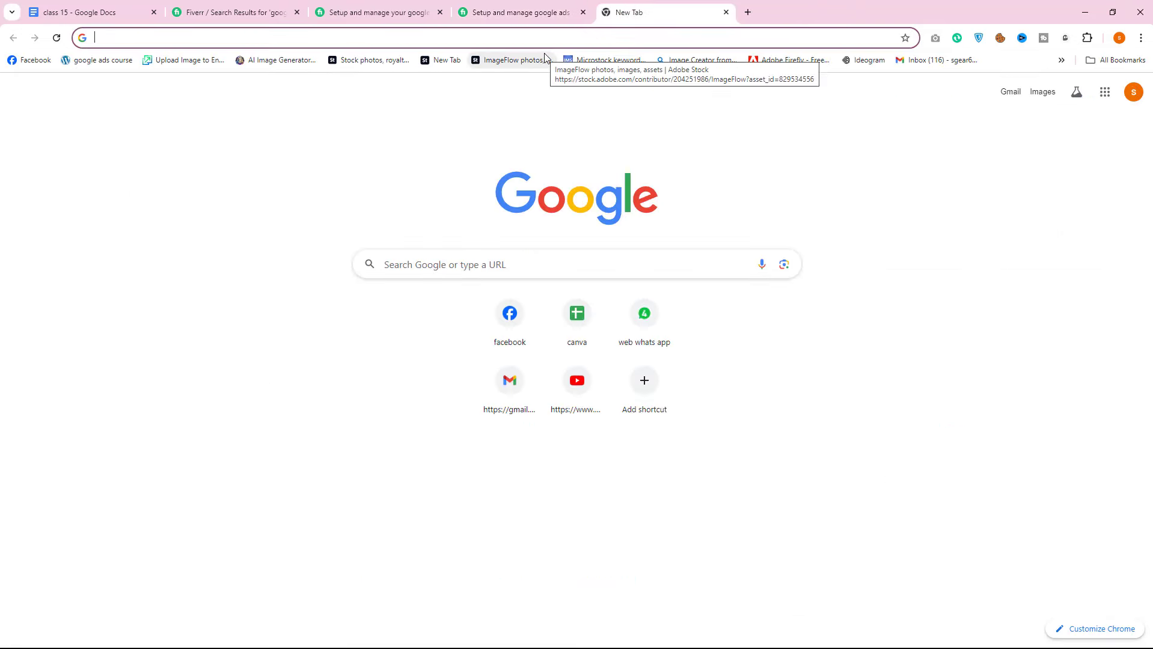
pyautogui.moveTo(380, 96); pyautogui.dragTo(231, 101)
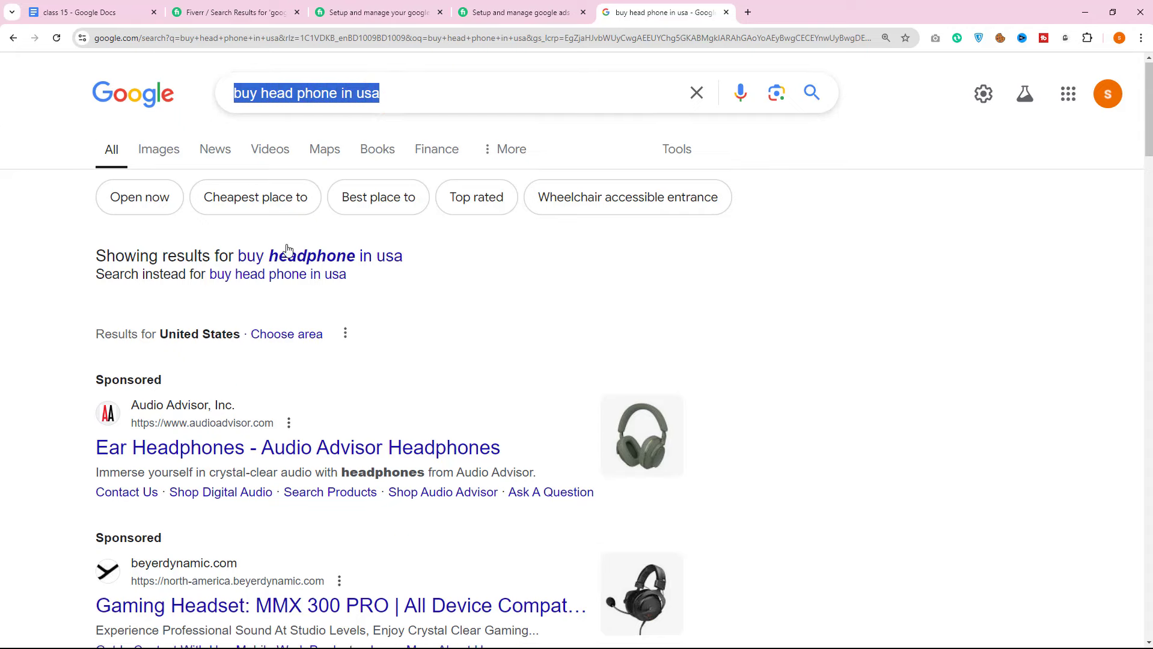
pyautogui.scroll(-2, 62, 276)
pyautogui.moveTo(89, 339); pyautogui.dragTo(491, 332)
pyautogui.moveTo(88, 361); pyautogui.dragTo(417, 357)
# Return to the opened Fiverr gig and highlight the Basic package's single campaign, keyword and ad group allowances
pyautogui.click(458, 9)
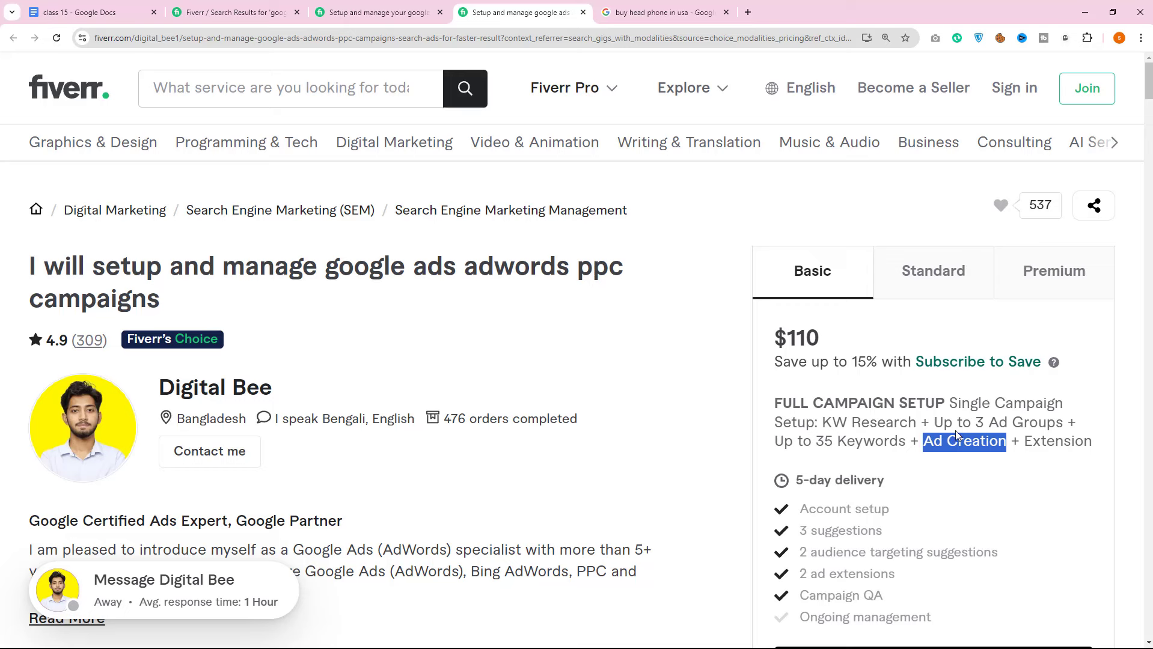
pyautogui.moveTo(949, 404); pyautogui.dragTo(1058, 403)
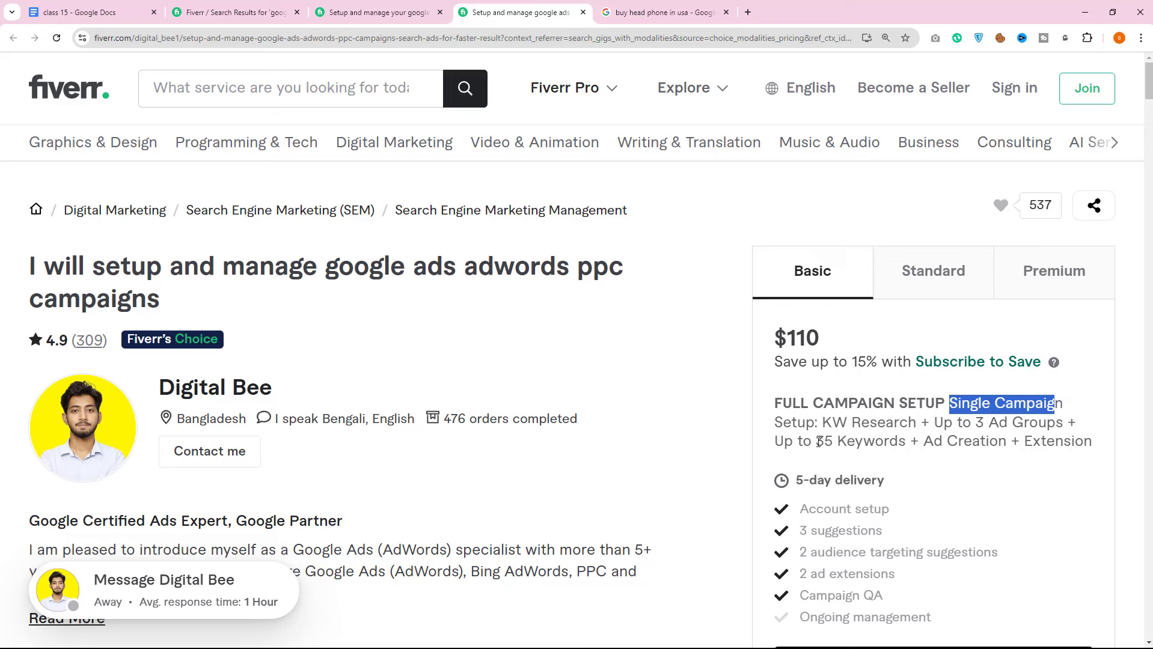
pyautogui.moveTo(819, 443); pyautogui.dragTo(908, 443)
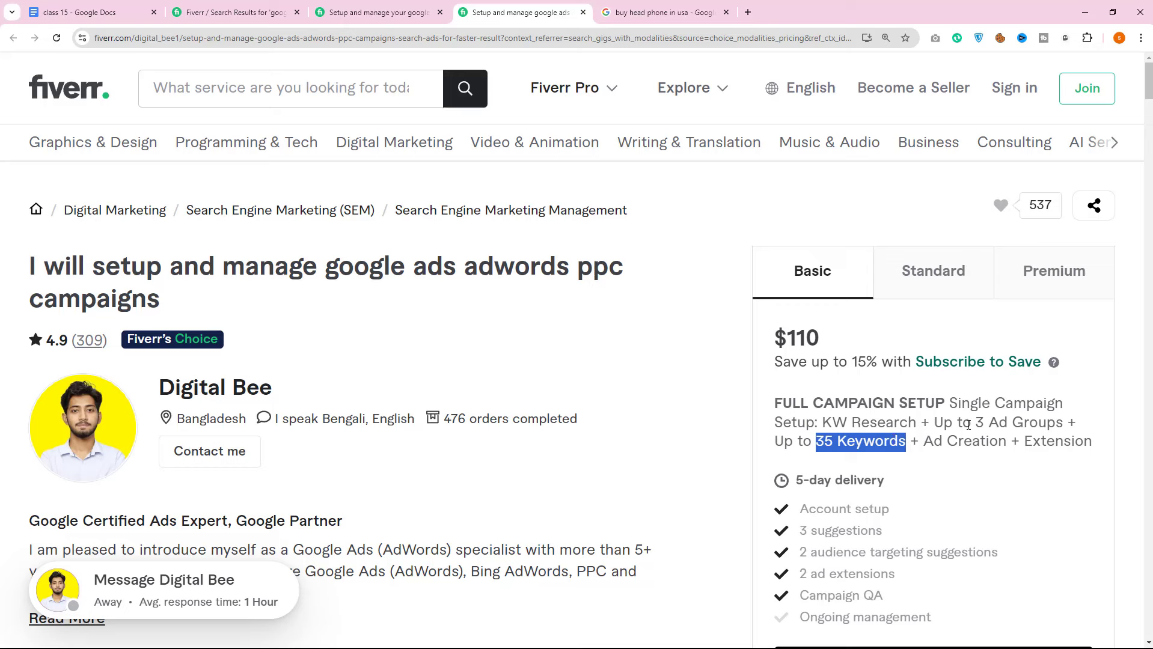
pyautogui.moveTo(968, 425); pyautogui.dragTo(1059, 423)
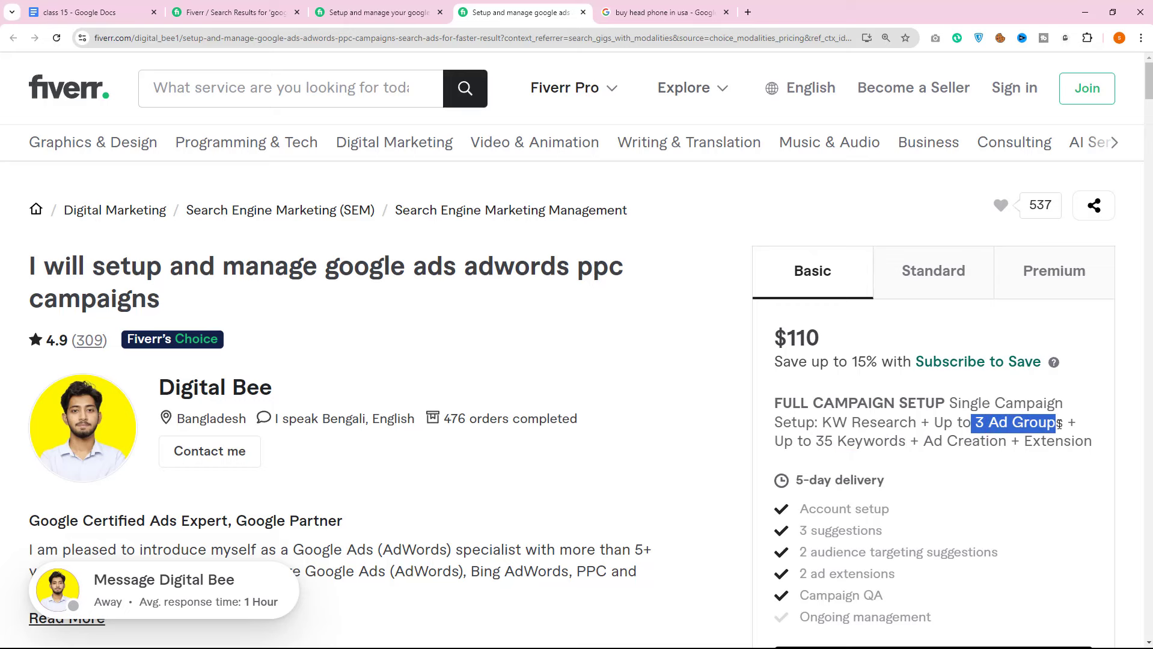
pyautogui.moveTo(961, 404); pyautogui.dragTo(995, 404)
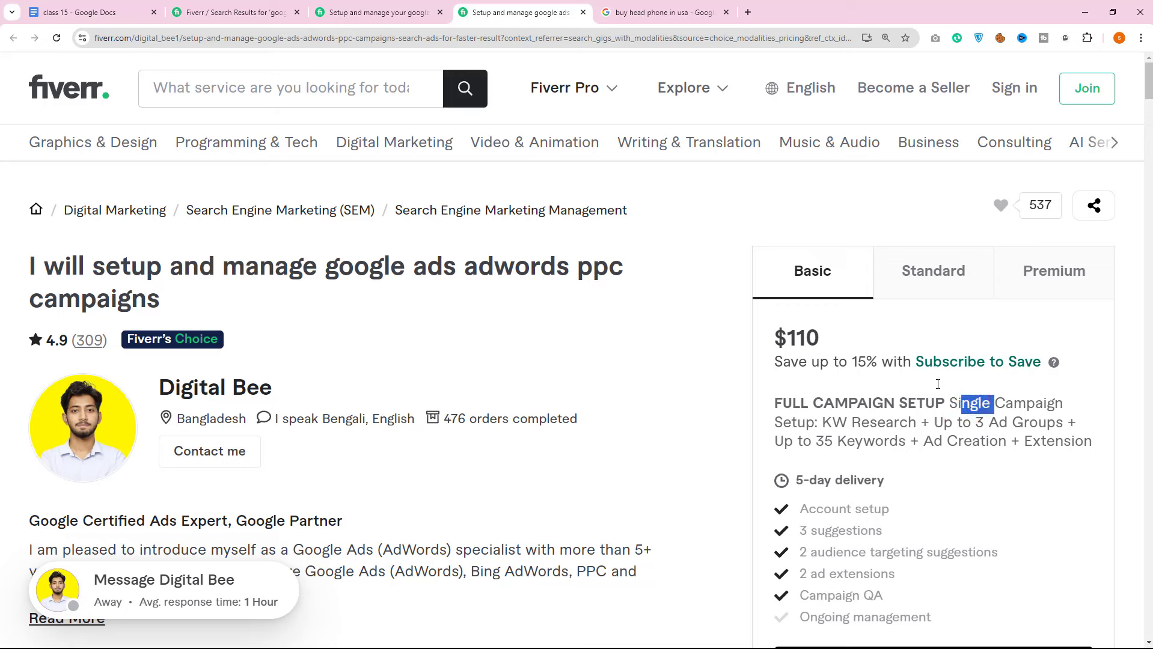
# Open ads.google.com in place of the headphone search tab, sign in to the account, and dismiss the alerts on its overview
pyautogui.click(748, 13)
pyautogui.write('ads')
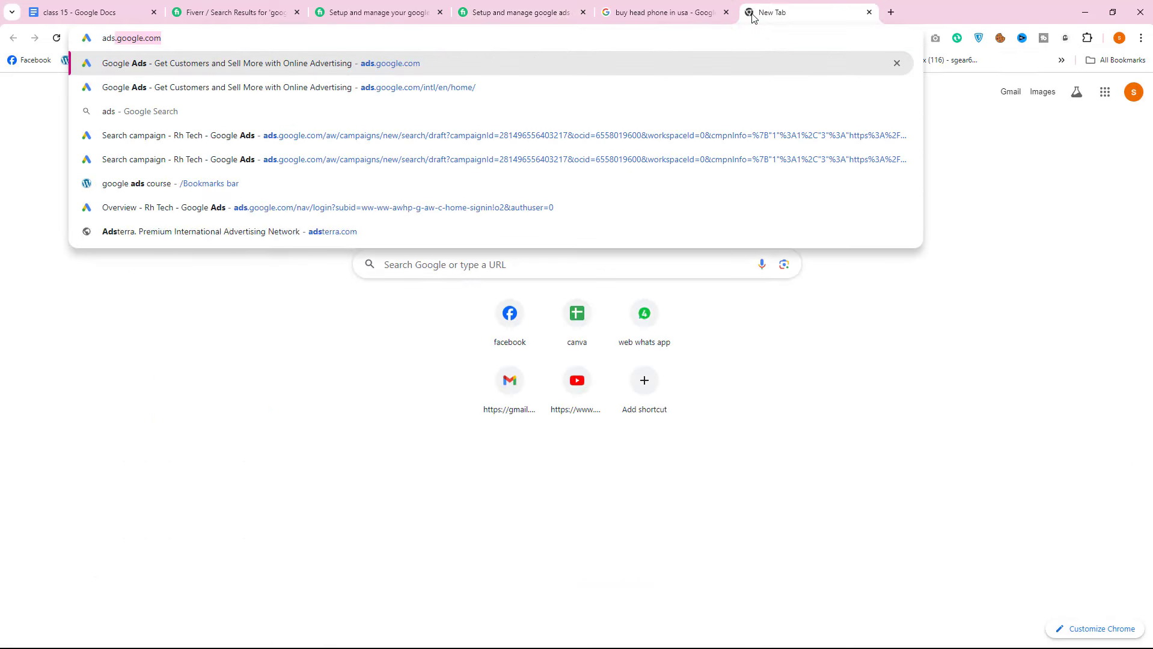
pyautogui.press('Return')
pyautogui.click(725, 12)
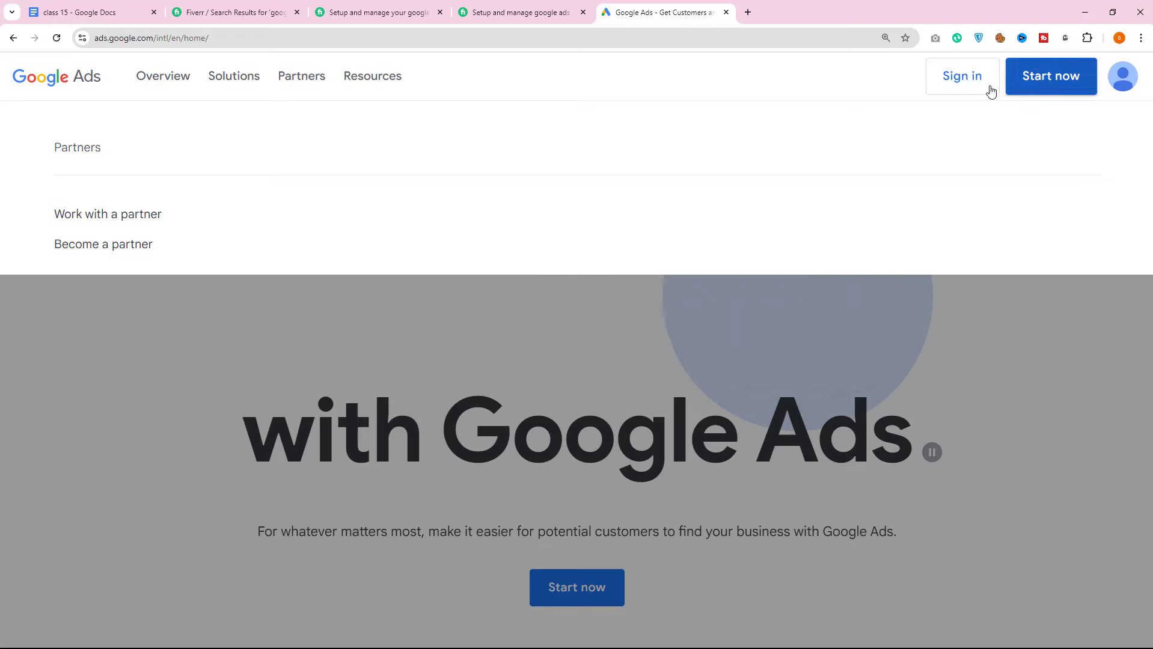
pyautogui.click(945, 85)
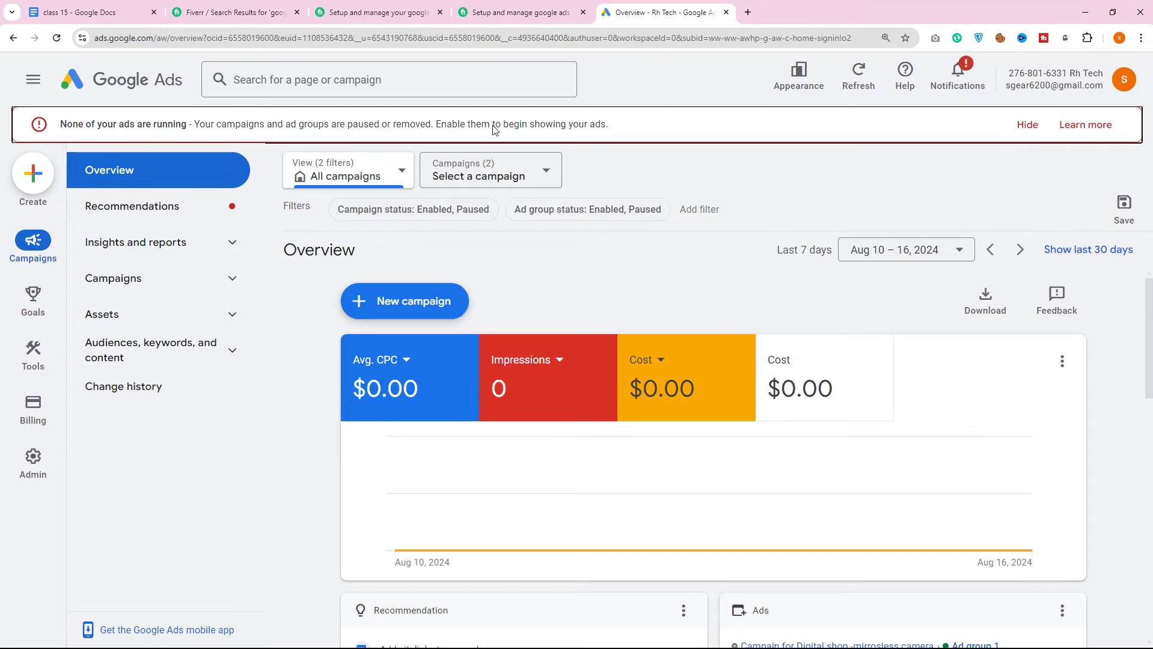
pyautogui.click(1028, 125)
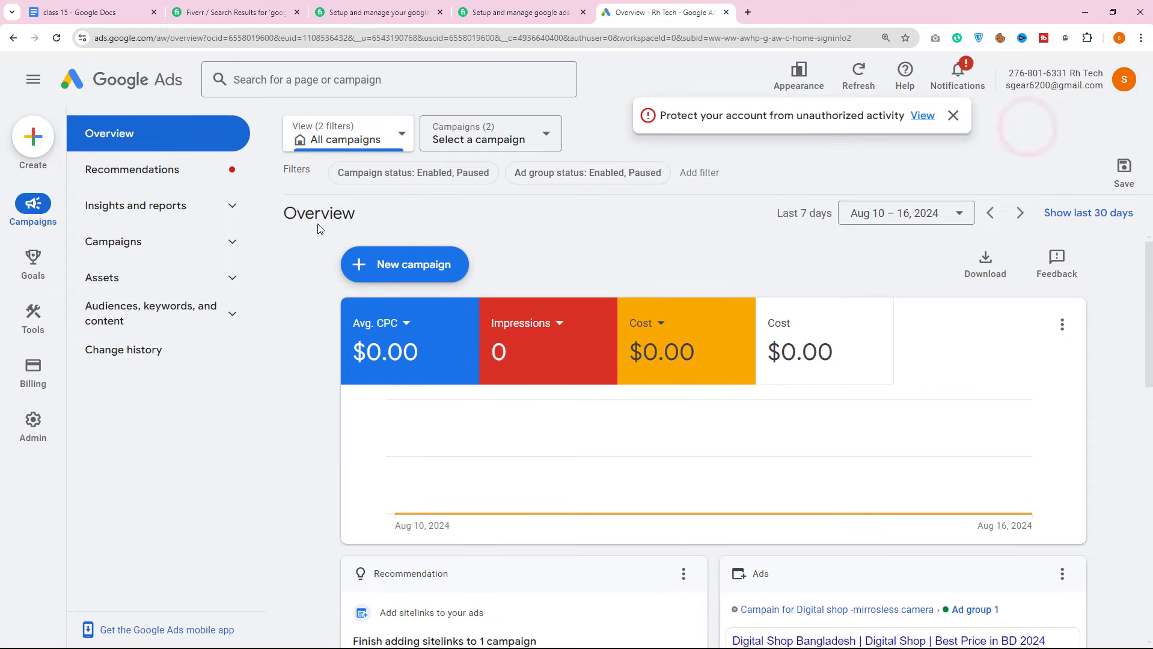
pyautogui.click(952, 116)
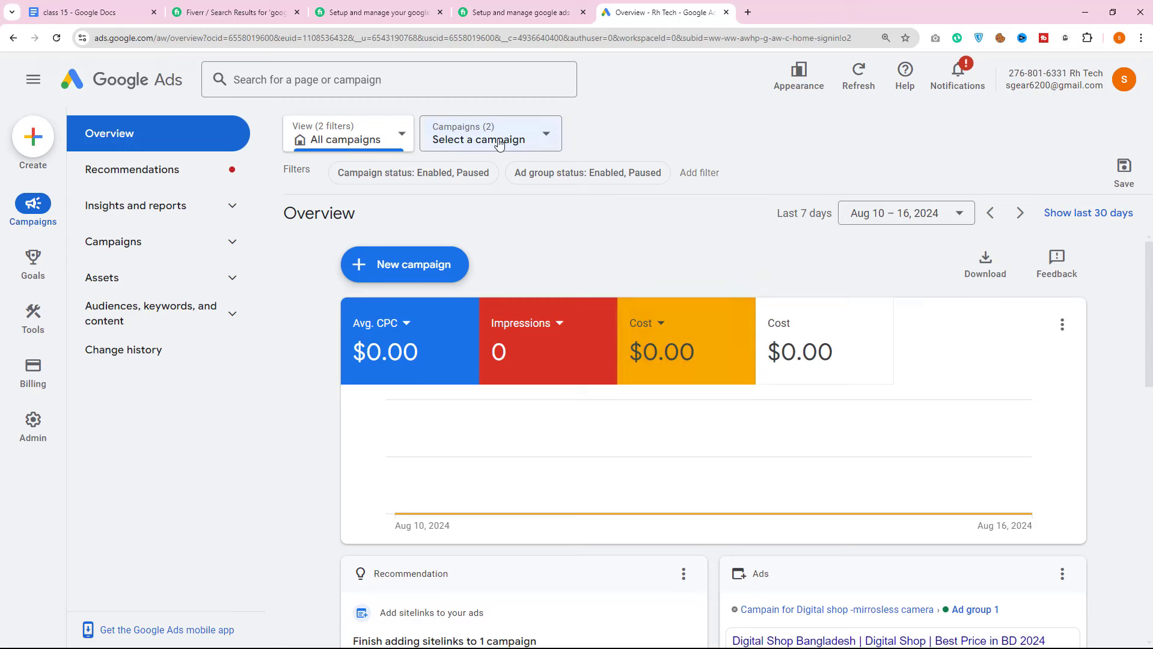
pyautogui.click(464, 142)
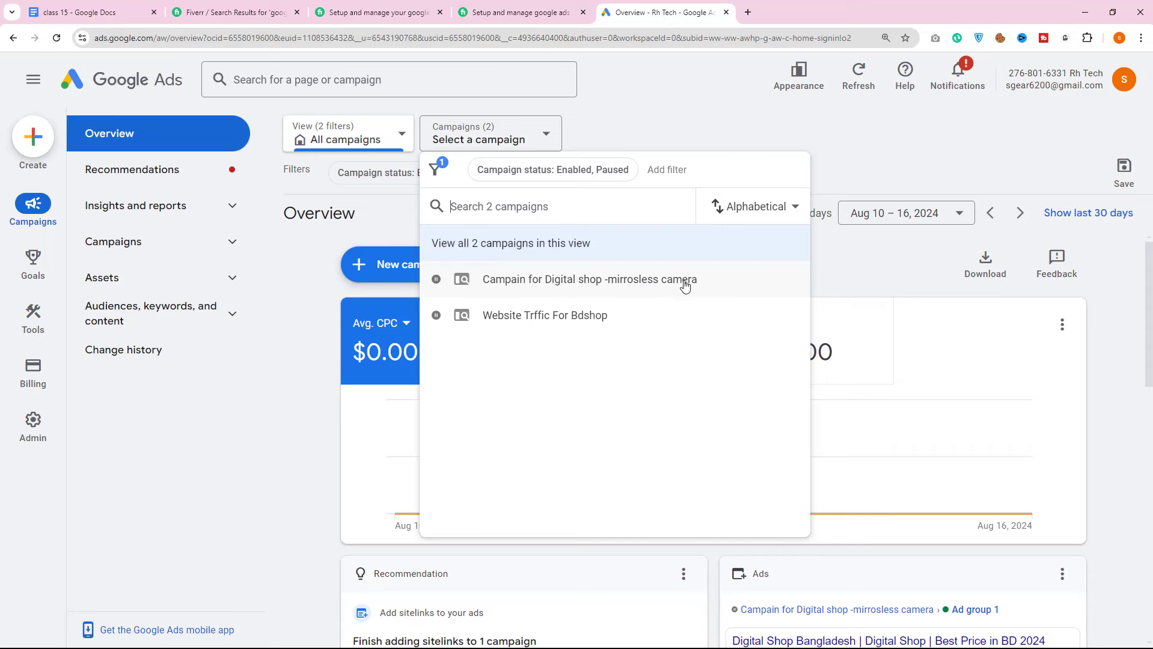
pyautogui.click(565, 279)
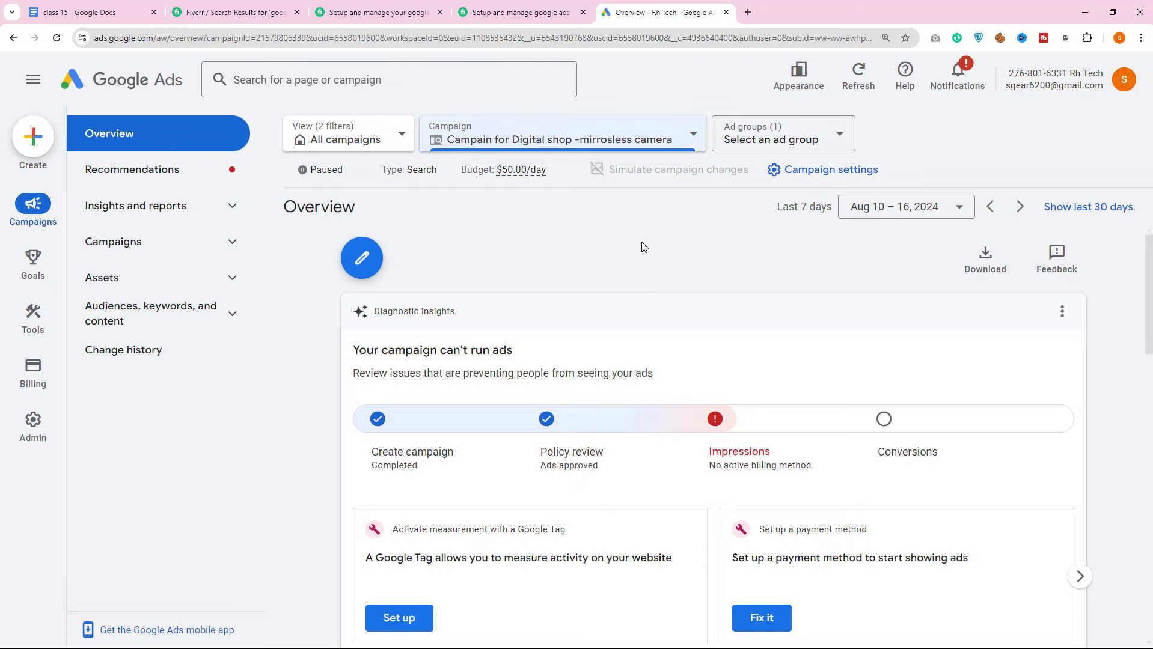
pyautogui.click(382, 138)
pyautogui.click(390, 175)
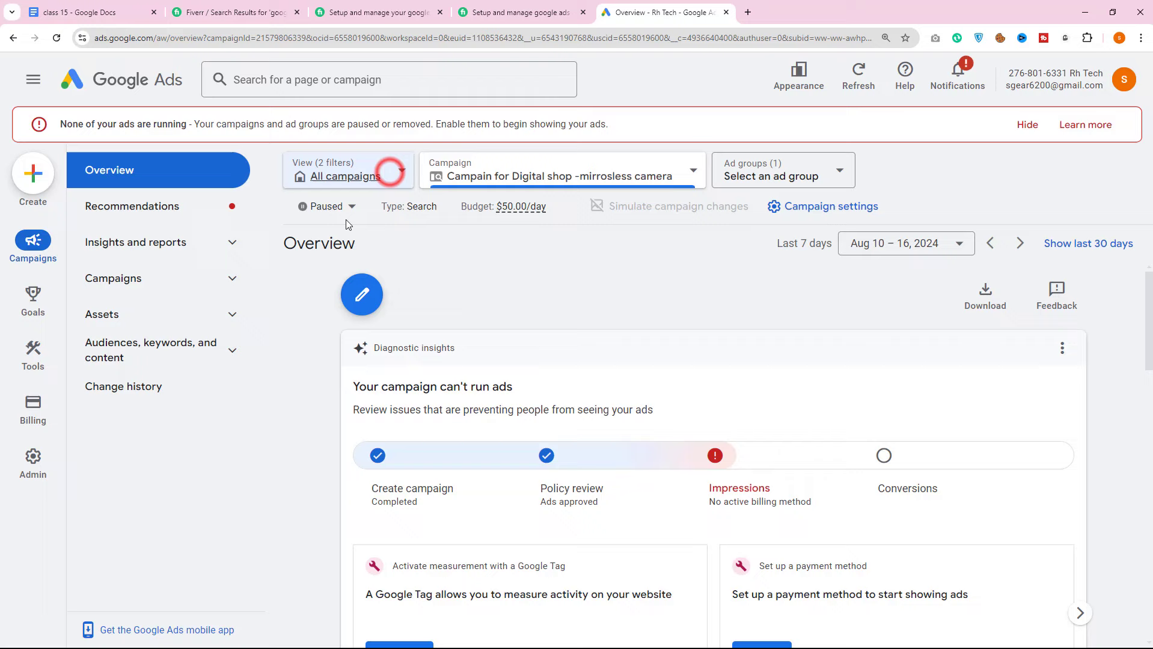
pyautogui.click(351, 178)
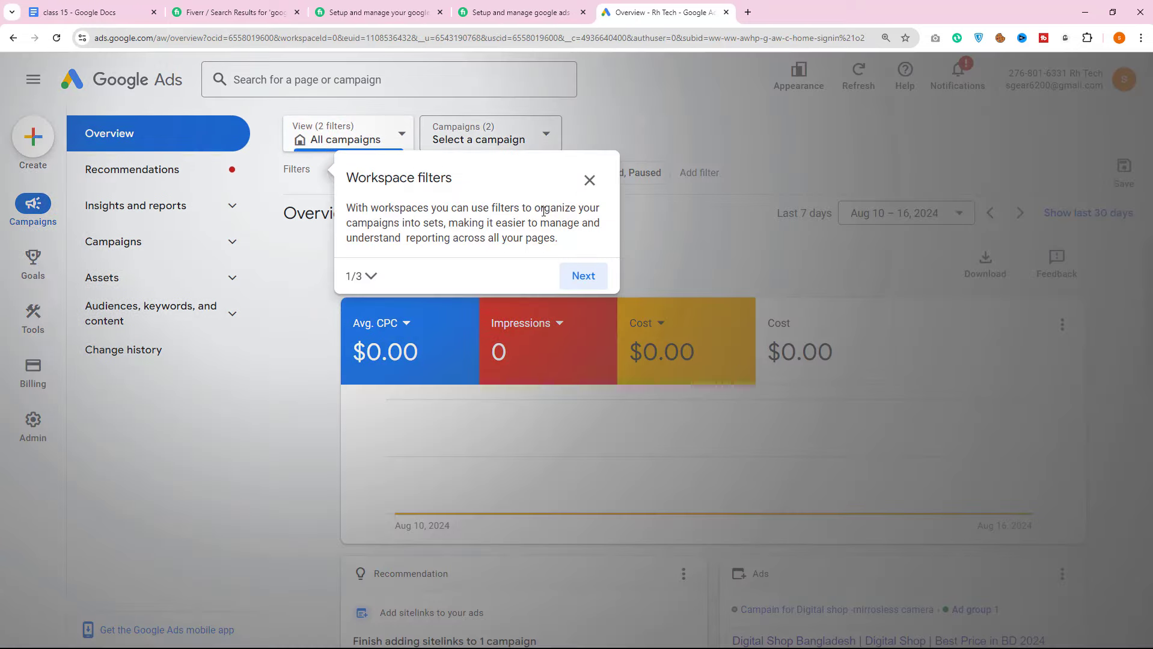
pyautogui.click(586, 182)
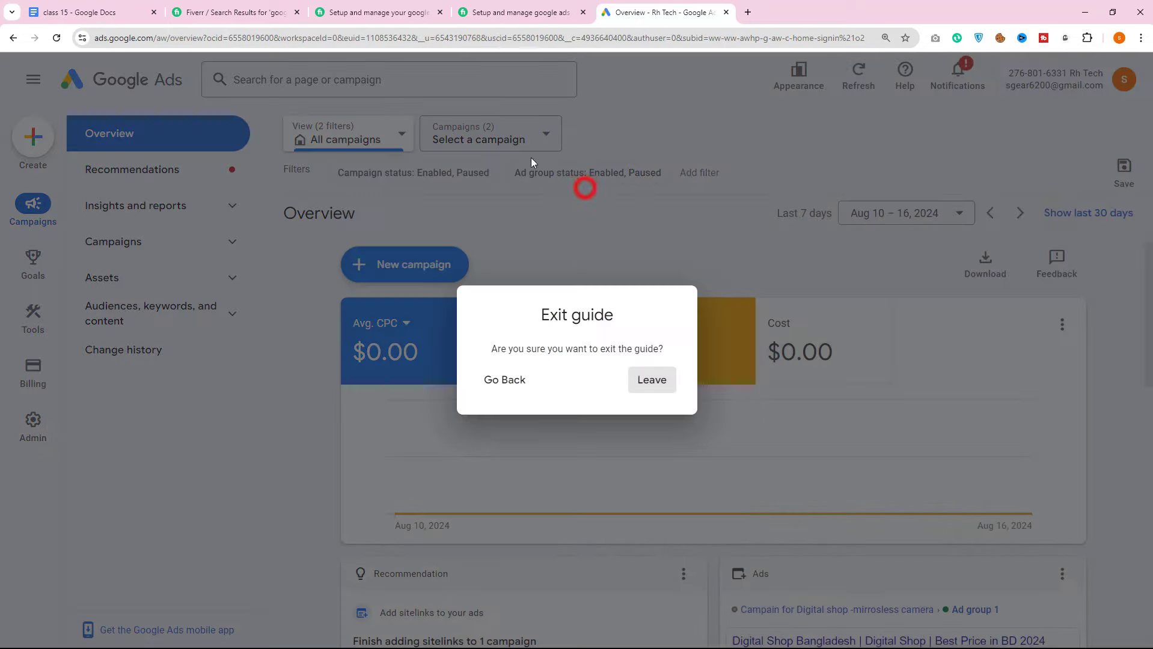
pyautogui.click(504, 381)
pyautogui.click(589, 180)
pyautogui.click(649, 380)
# Select the campaign "Campain for Digital shop -mirrosless camera" and review the diagnostics, keywords and ads in its overview
pyautogui.click(481, 135)
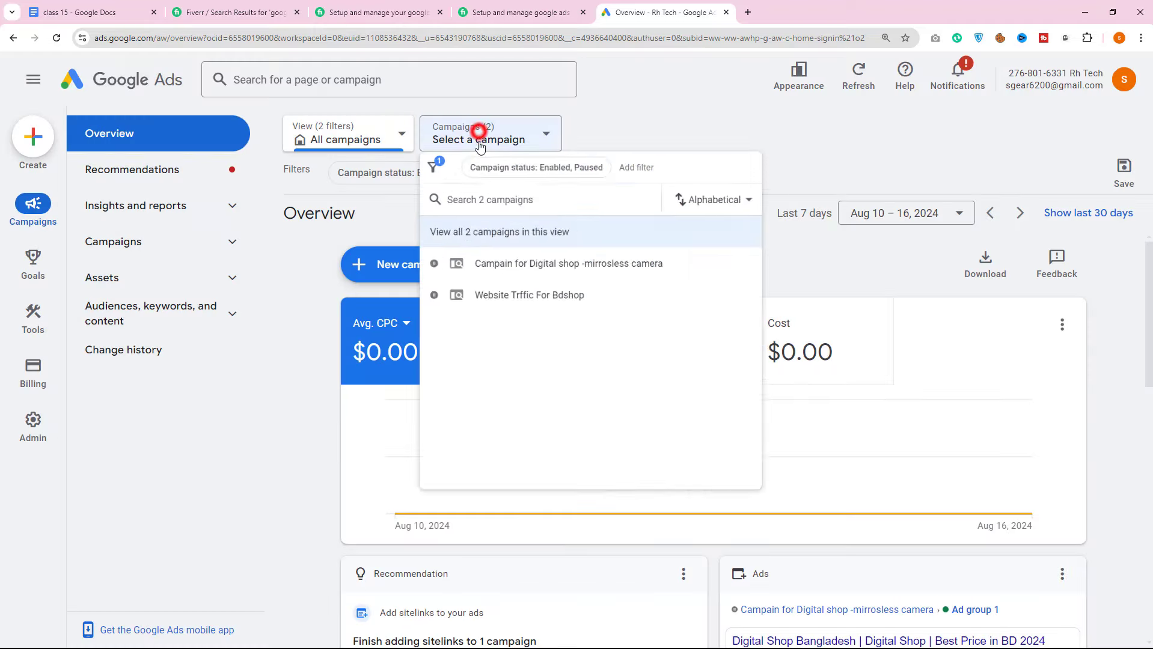
pyautogui.click(530, 280)
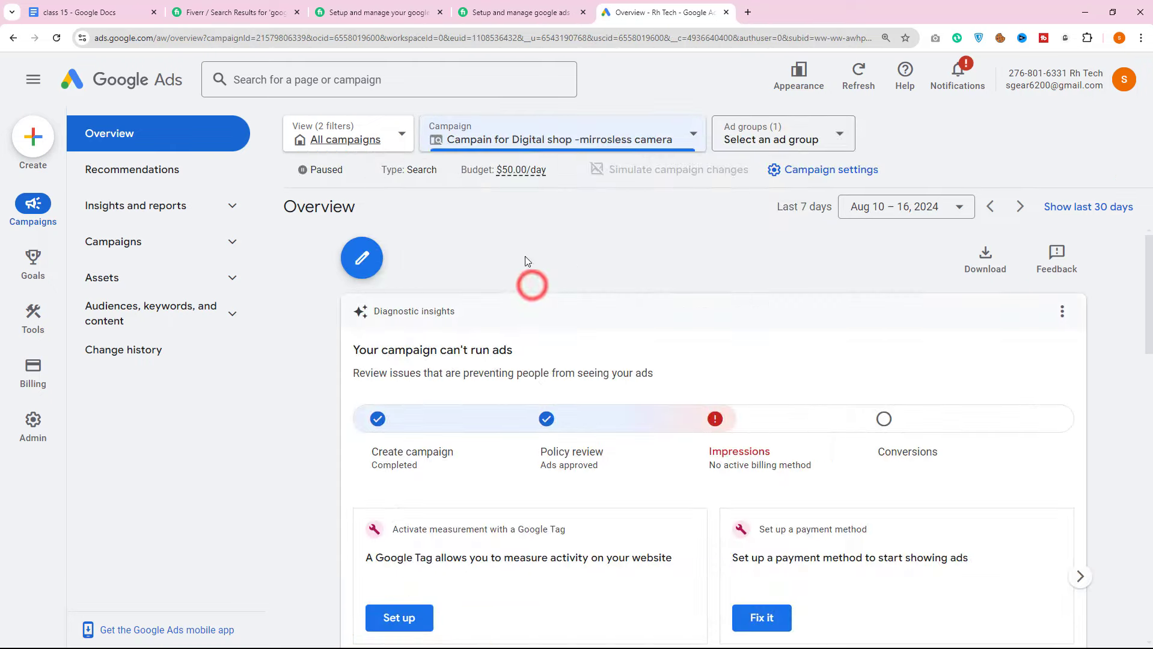
pyautogui.scroll(-13, 700, 385)
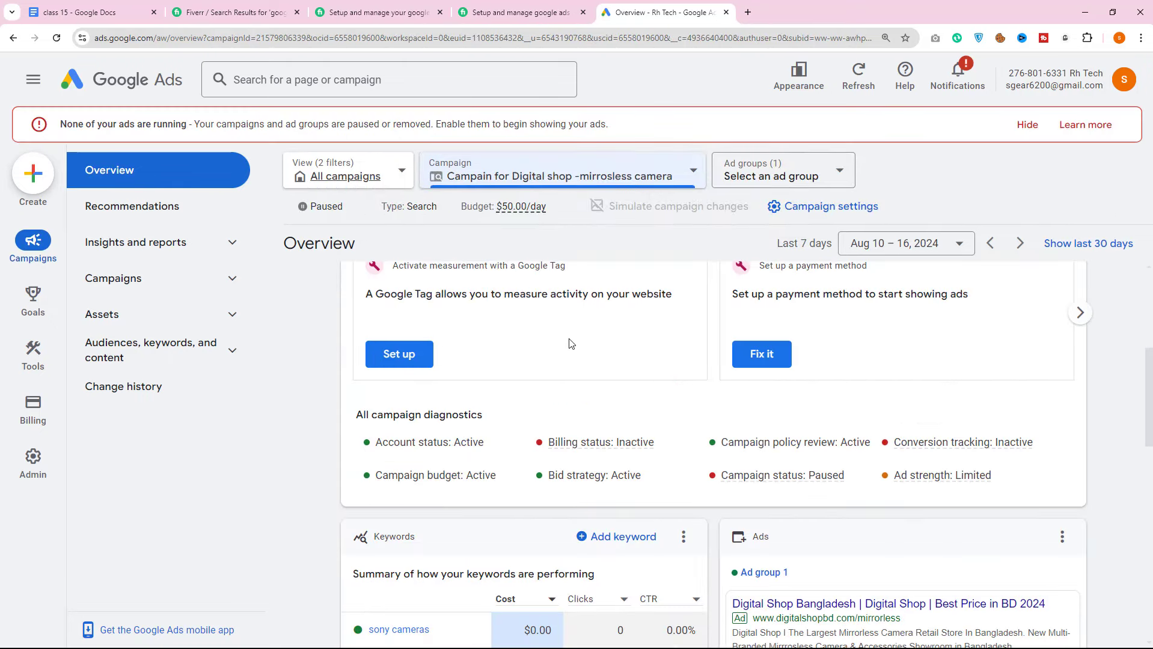
pyautogui.scroll(4, 707, 415)
pyautogui.scroll(-3, 707, 416)
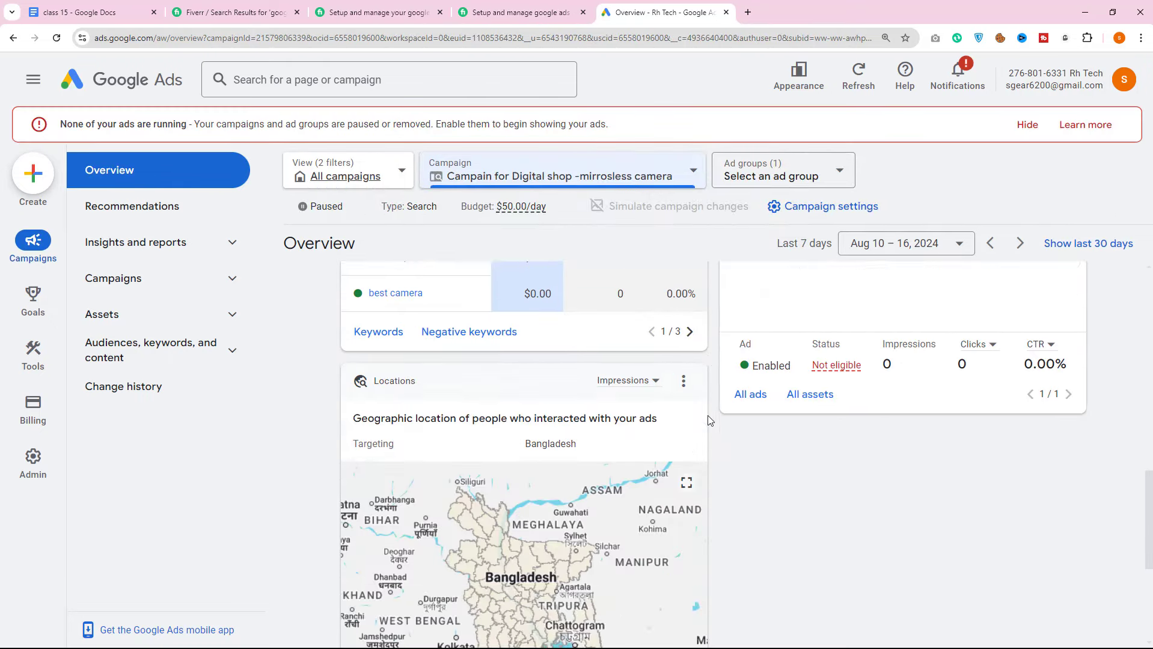
pyautogui.scroll(4, 707, 416)
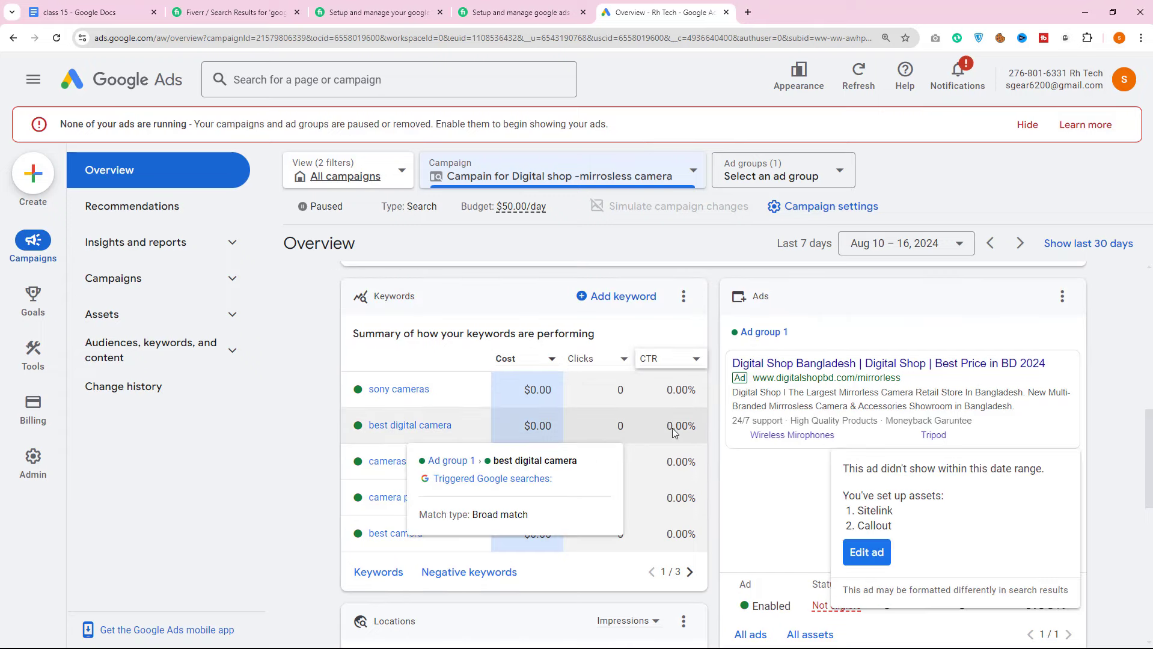
# Examine the targeted location map and the diagnostic insights in the campaign's overview
pyautogui.scroll(-7, 482, 443)
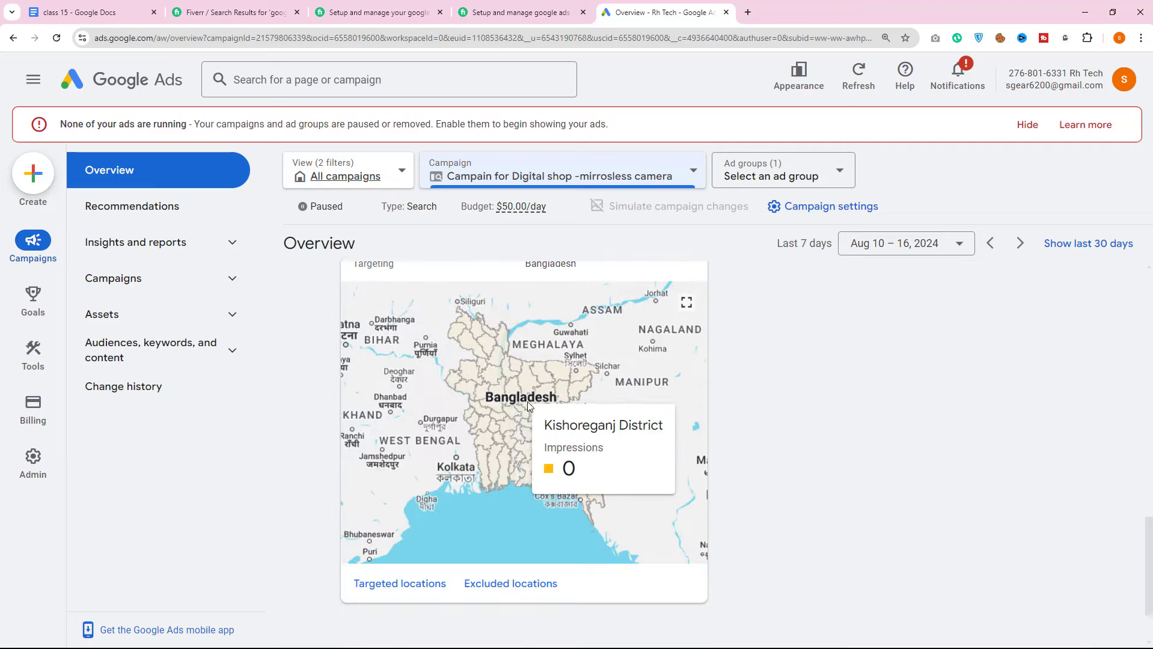
pyautogui.scroll(10, 631, 398)
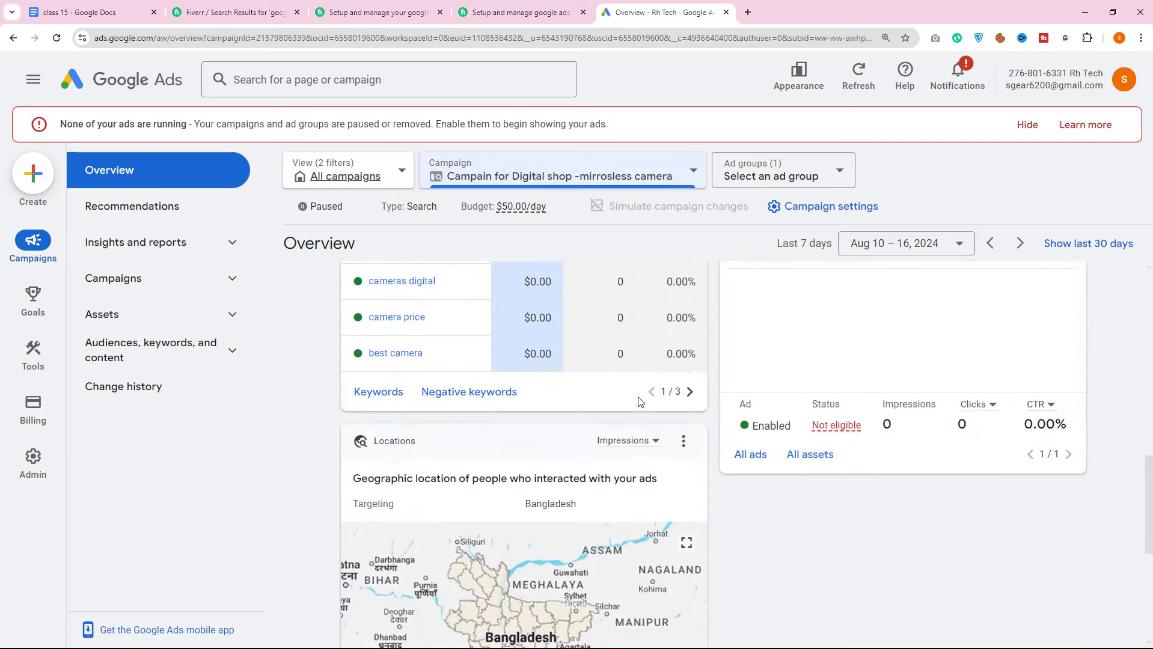
pyautogui.scroll(5, 443, 363)
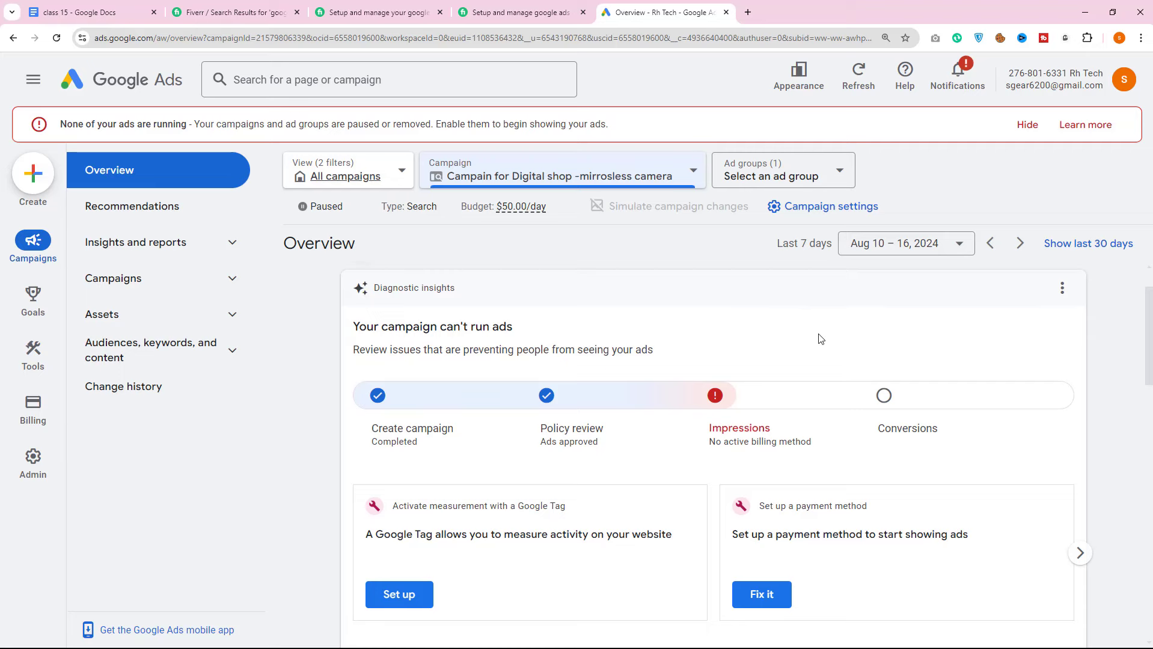
pyautogui.scroll(1, 802, 356)
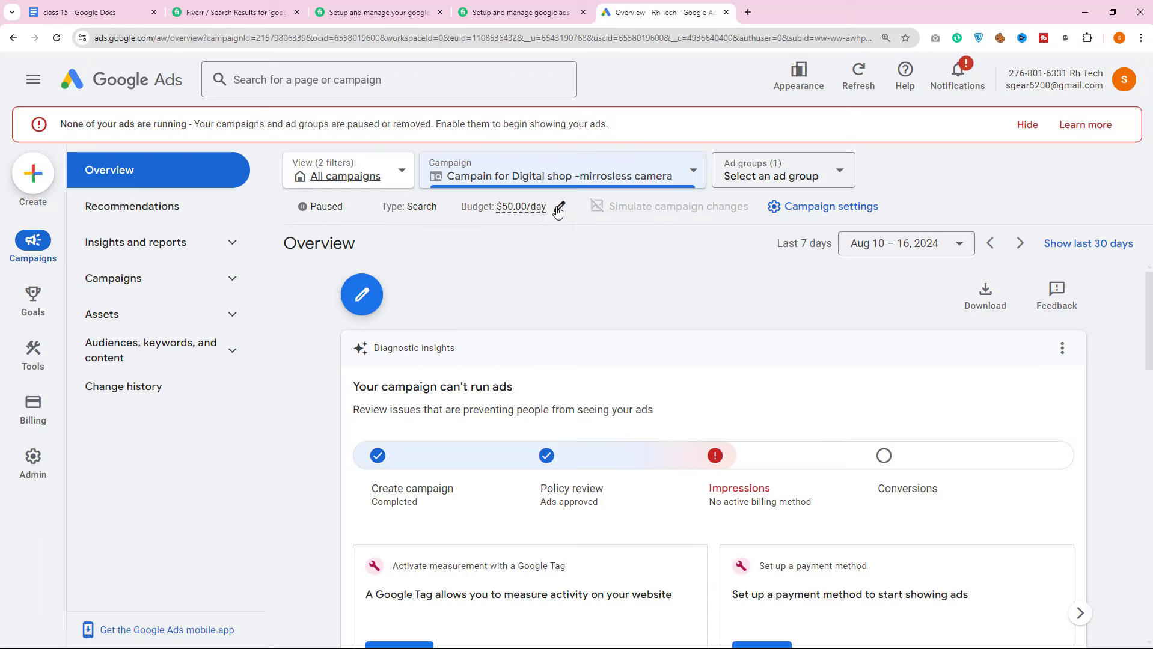
# Open the mirrorless camera campaign's settings and review its campaign name and conversion goals
pyautogui.click(816, 207)
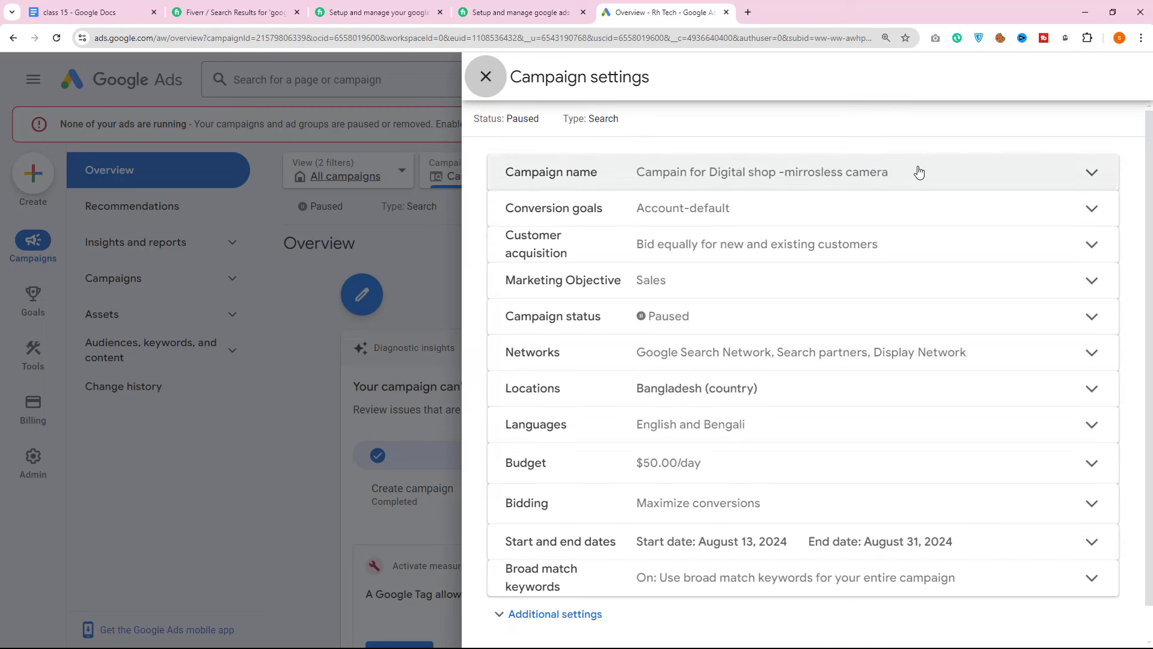
pyautogui.click(937, 167)
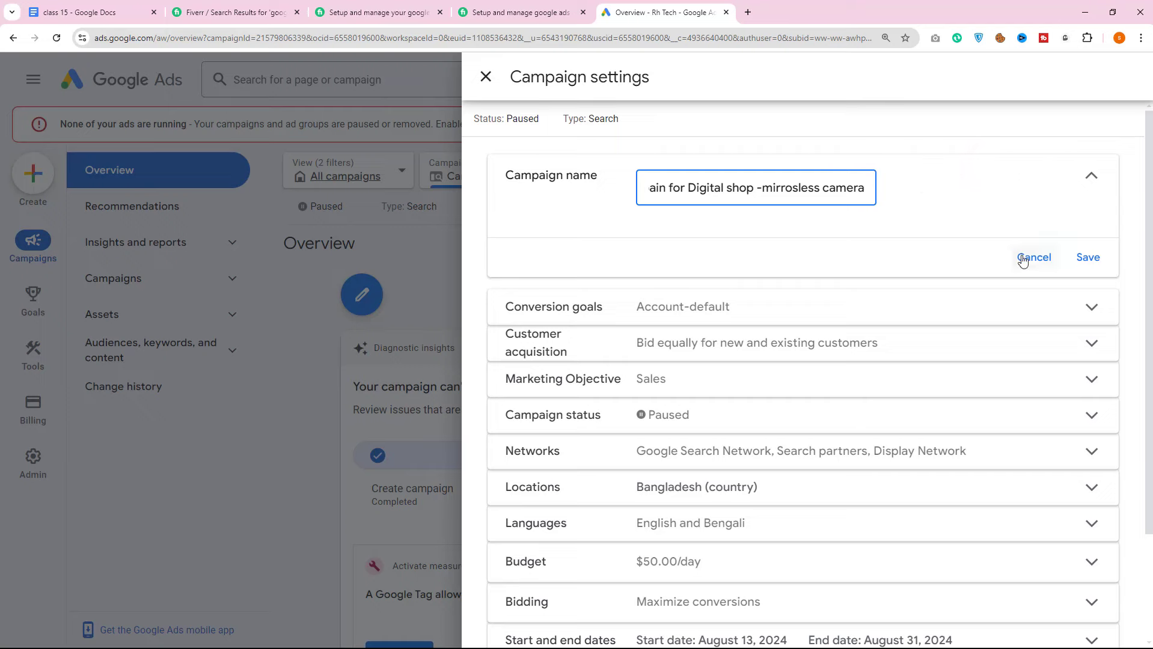
pyautogui.click(762, 305)
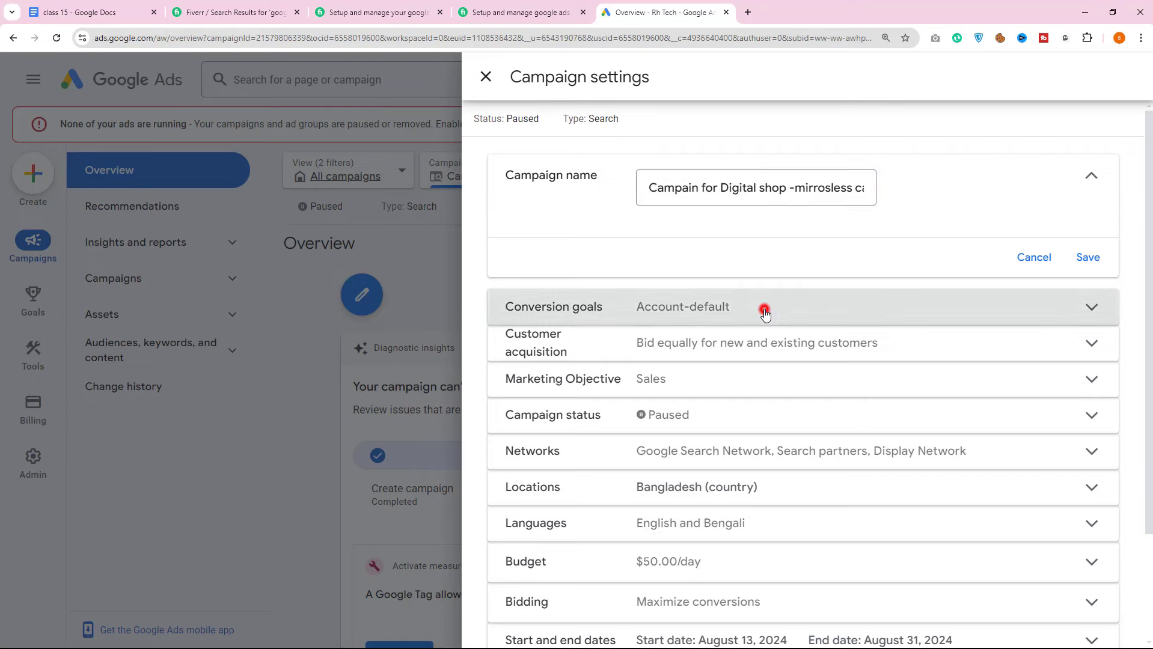
pyautogui.scroll(-4, 773, 295)
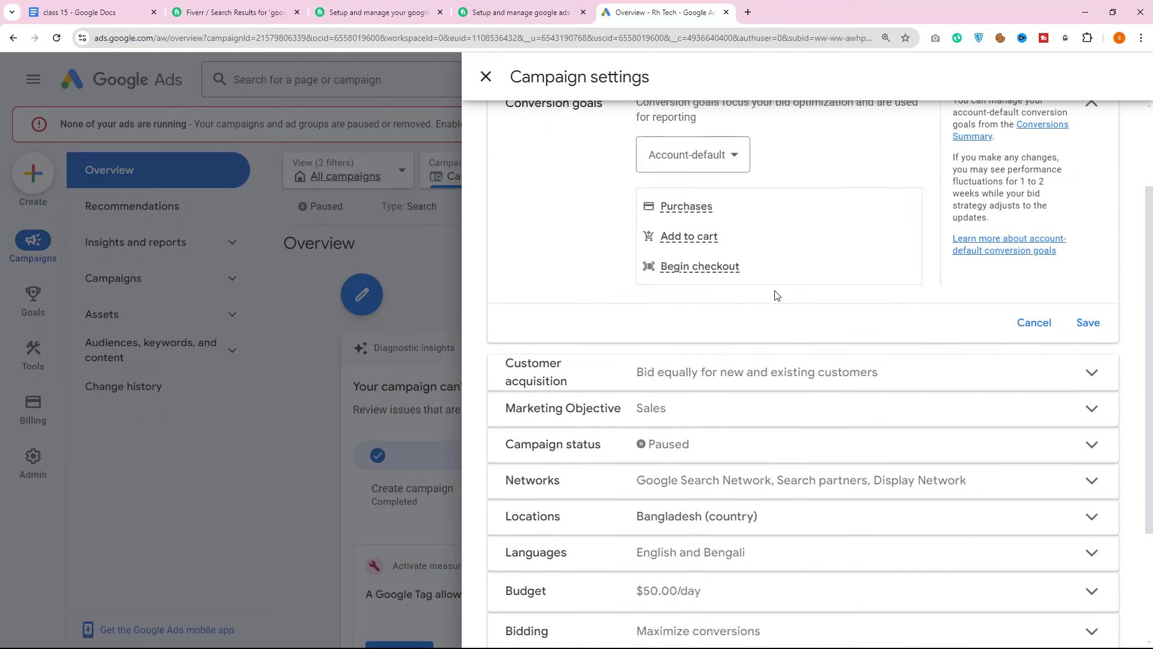
pyautogui.scroll(-1, 645, 309)
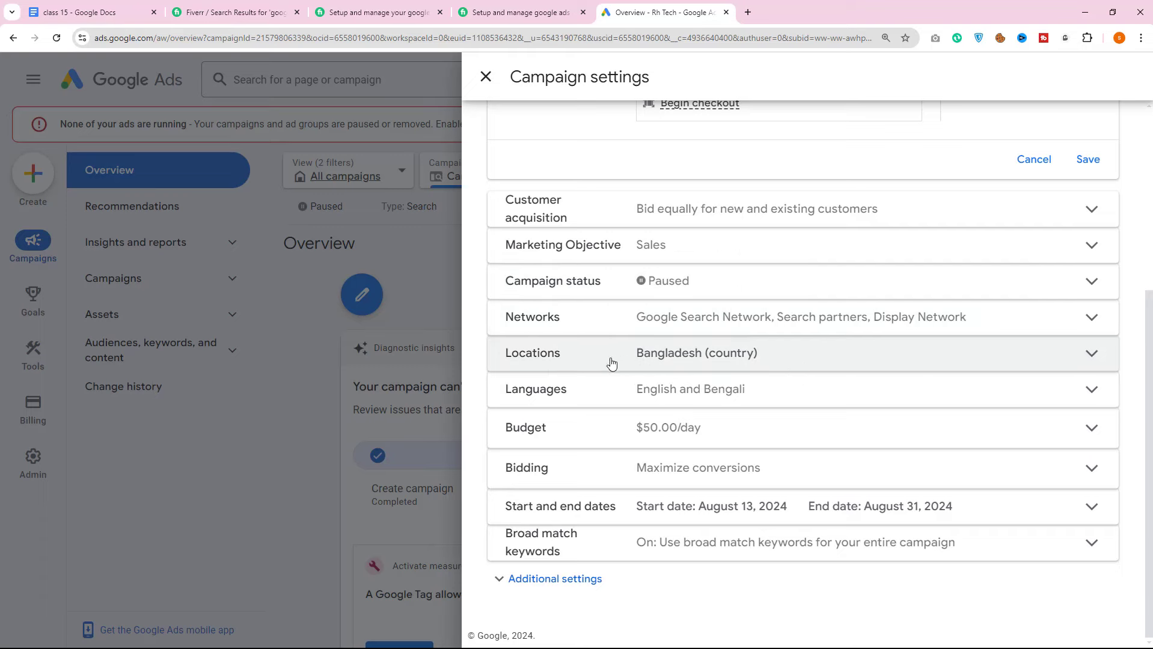
# Inspect the campaign's targeted locations and expand the location options to view the presence and interest choices
pyautogui.click(723, 358)
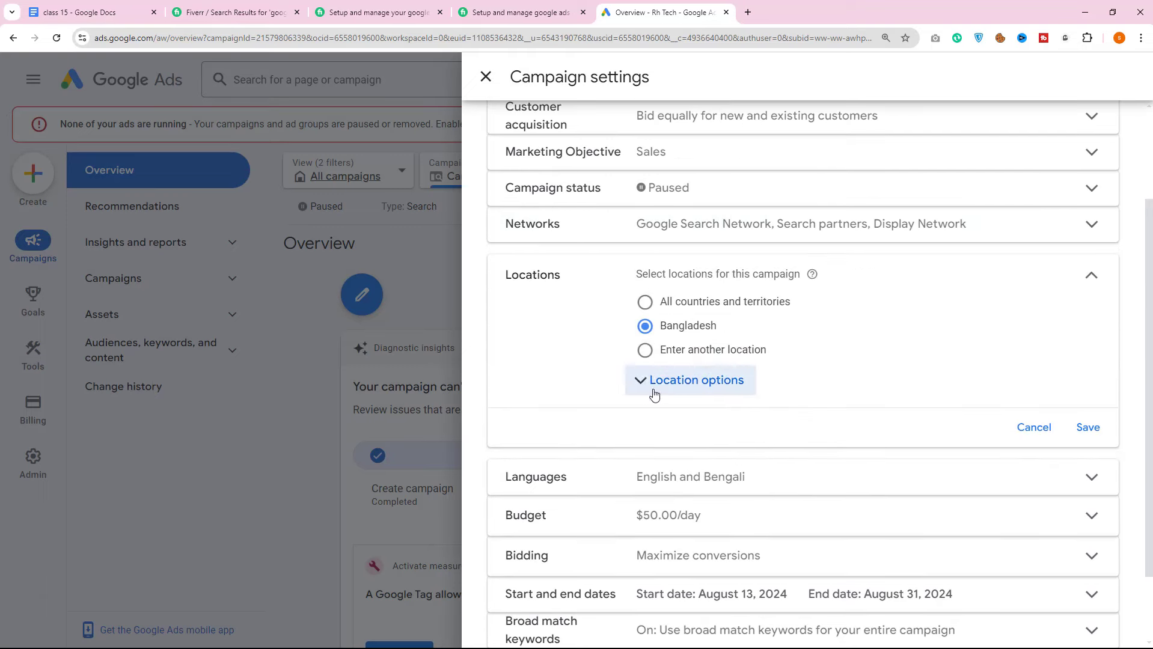
pyautogui.click(690, 385)
pyautogui.scroll(-2, 656, 283)
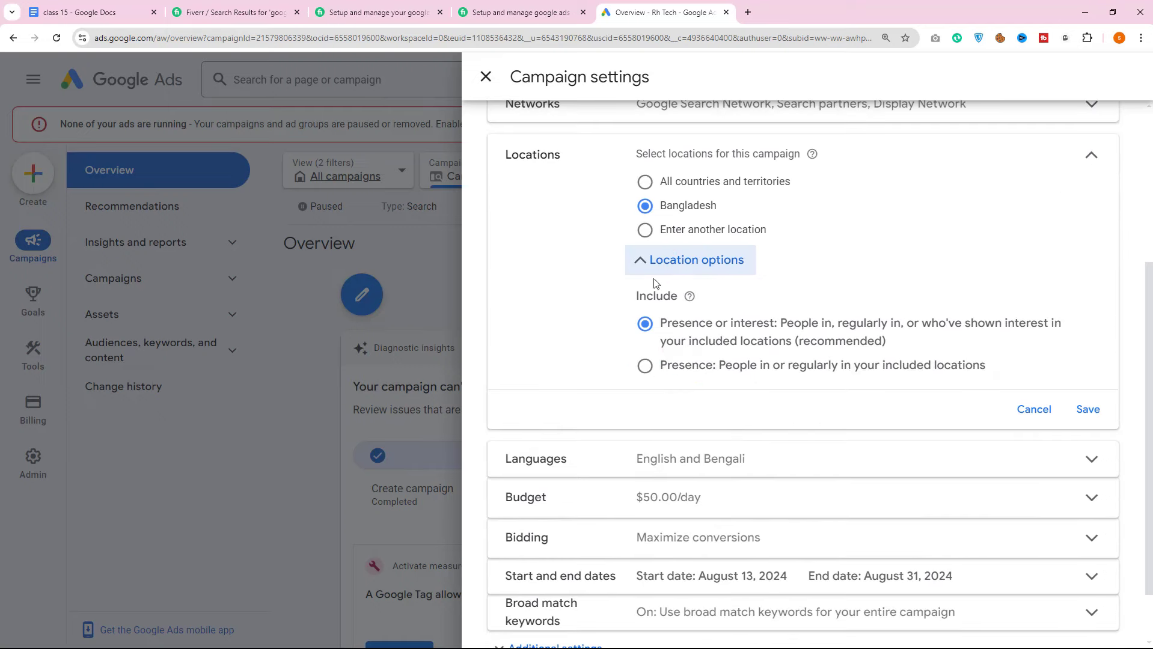
pyautogui.scroll(-1, 576, 327)
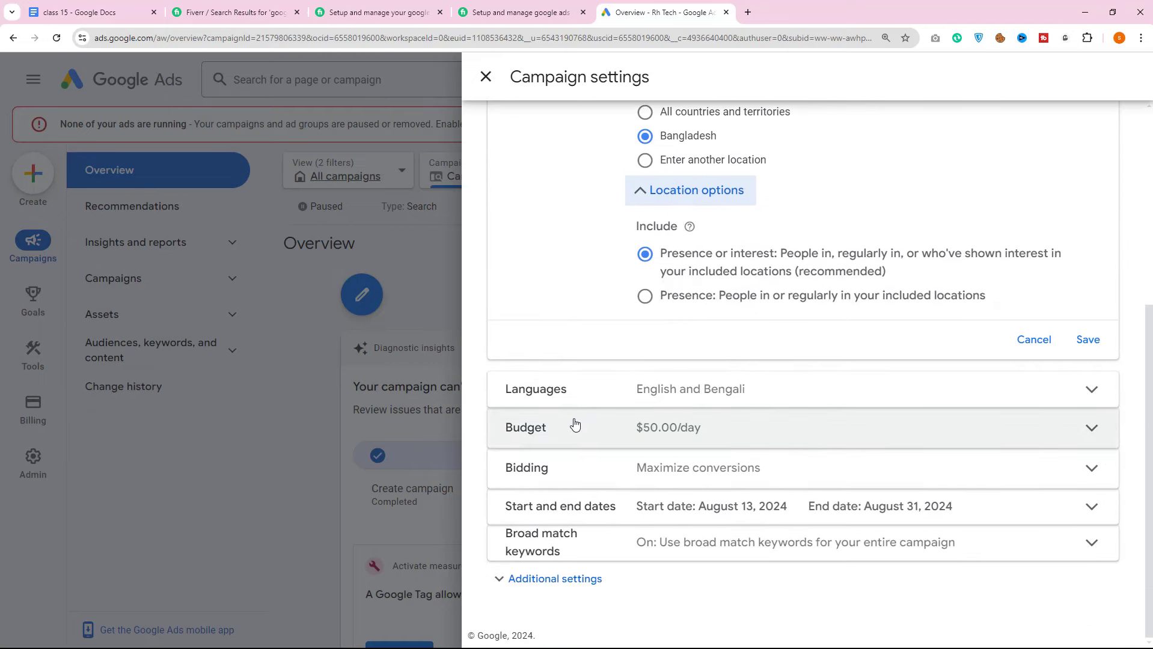
# Review the campaign's daily budget and Maximize conversions bidding, trying the optional target cost per action and discarding it
pyautogui.click(732, 437)
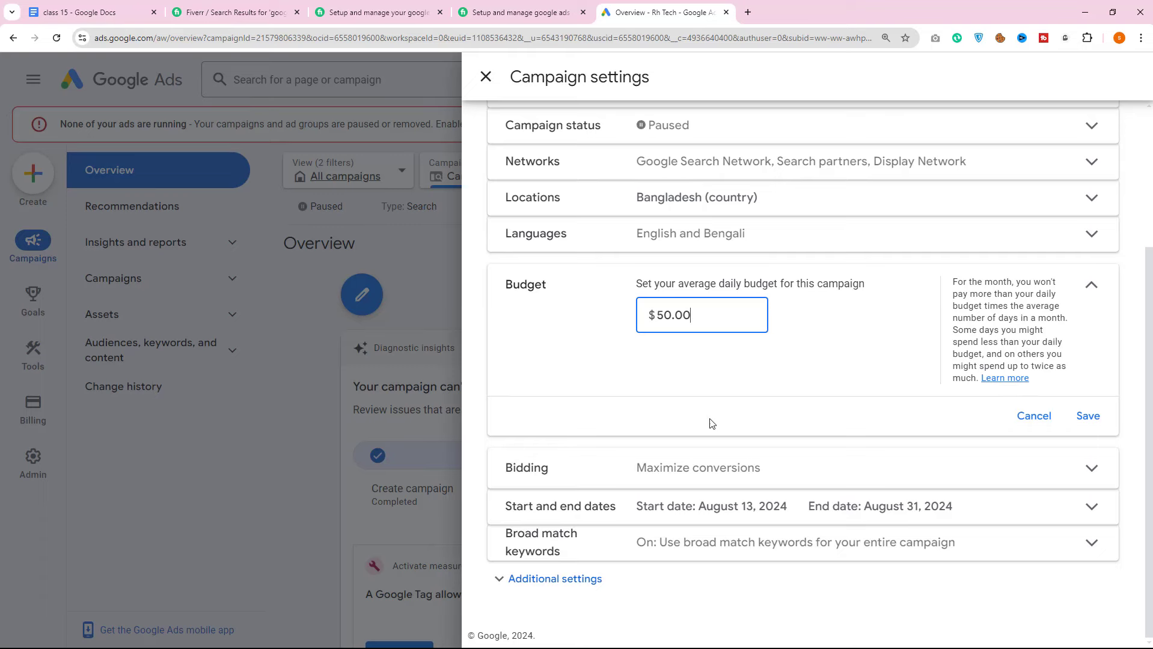
pyautogui.click(709, 477)
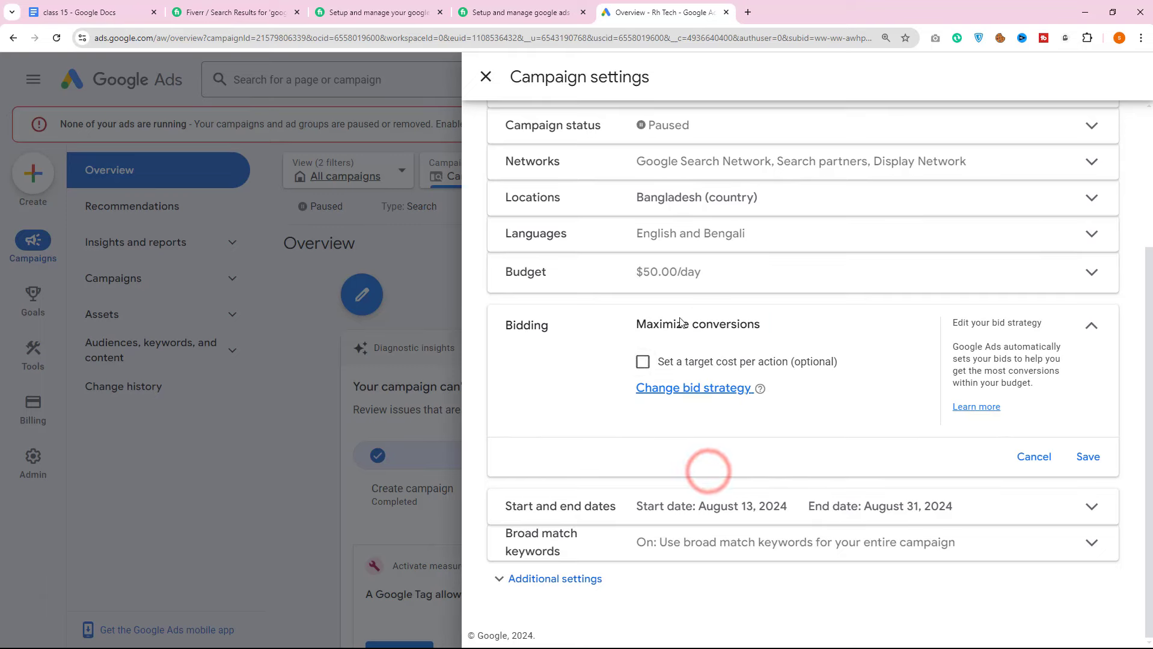
pyautogui.tripleClick(638, 325)
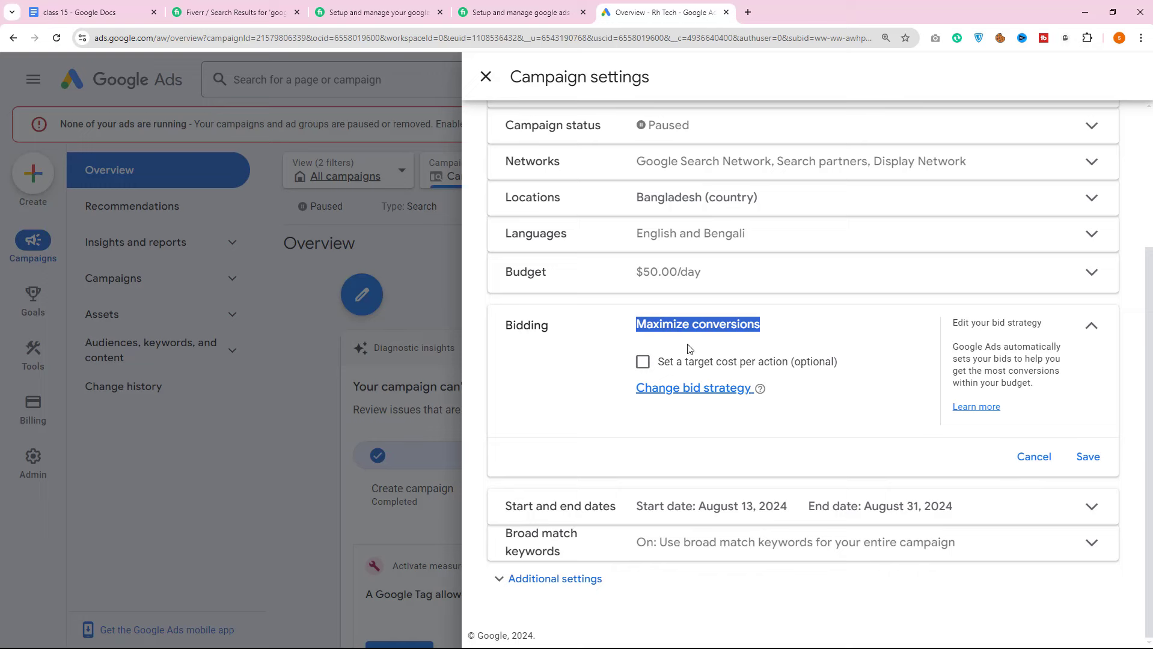
pyautogui.click(643, 363)
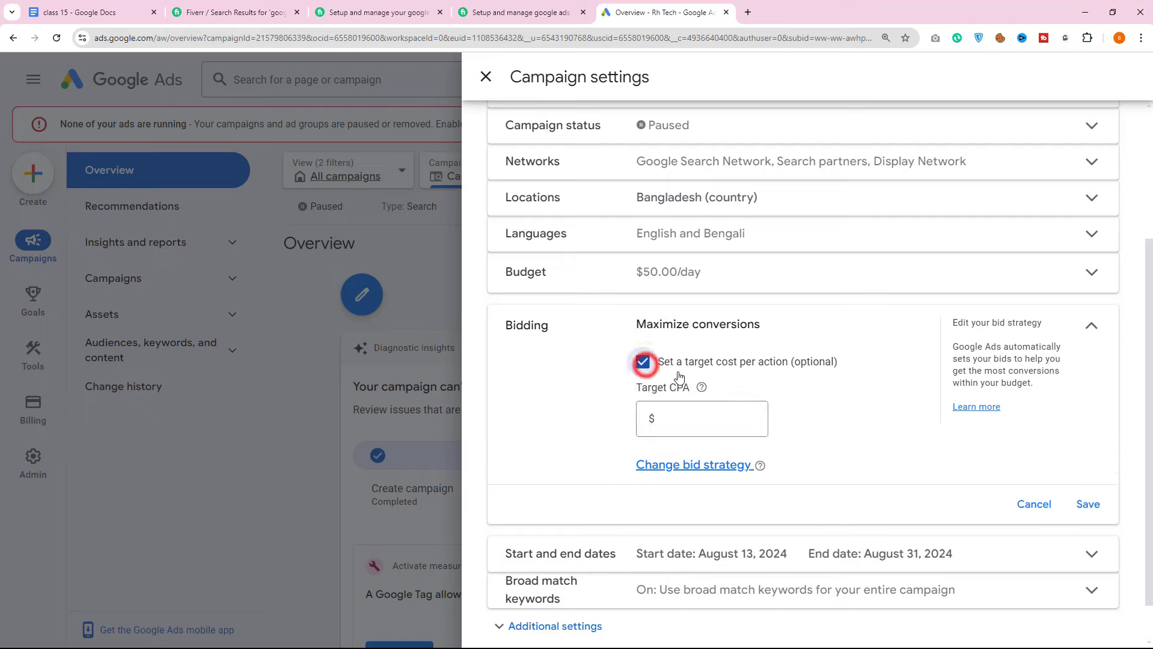
pyautogui.click(666, 416)
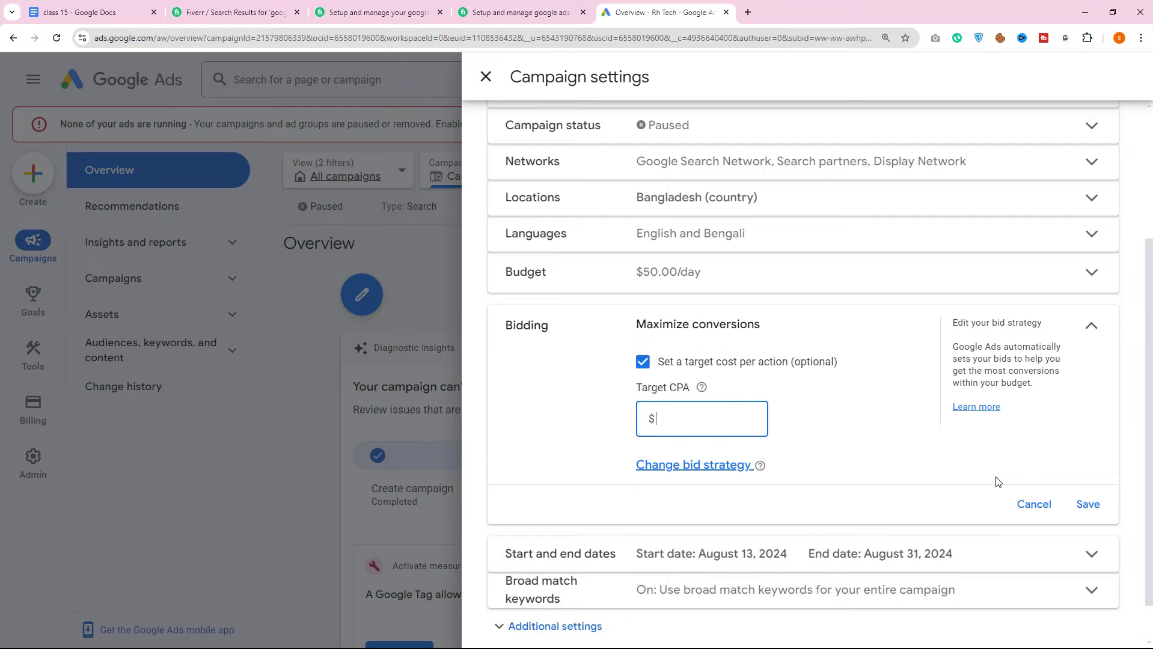
pyautogui.click(1034, 504)
# Review the campaign's start and end dates, broad match keywords and additional settings, and close the campaign settings
pyautogui.click(617, 509)
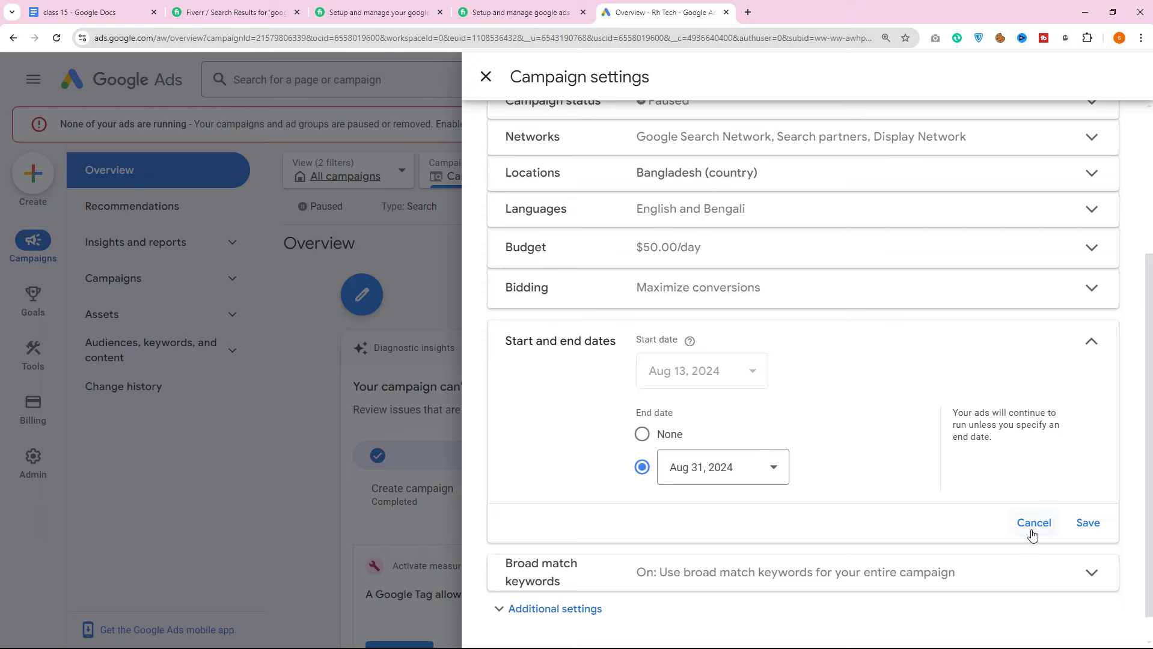
pyautogui.scroll(-1, 655, 453)
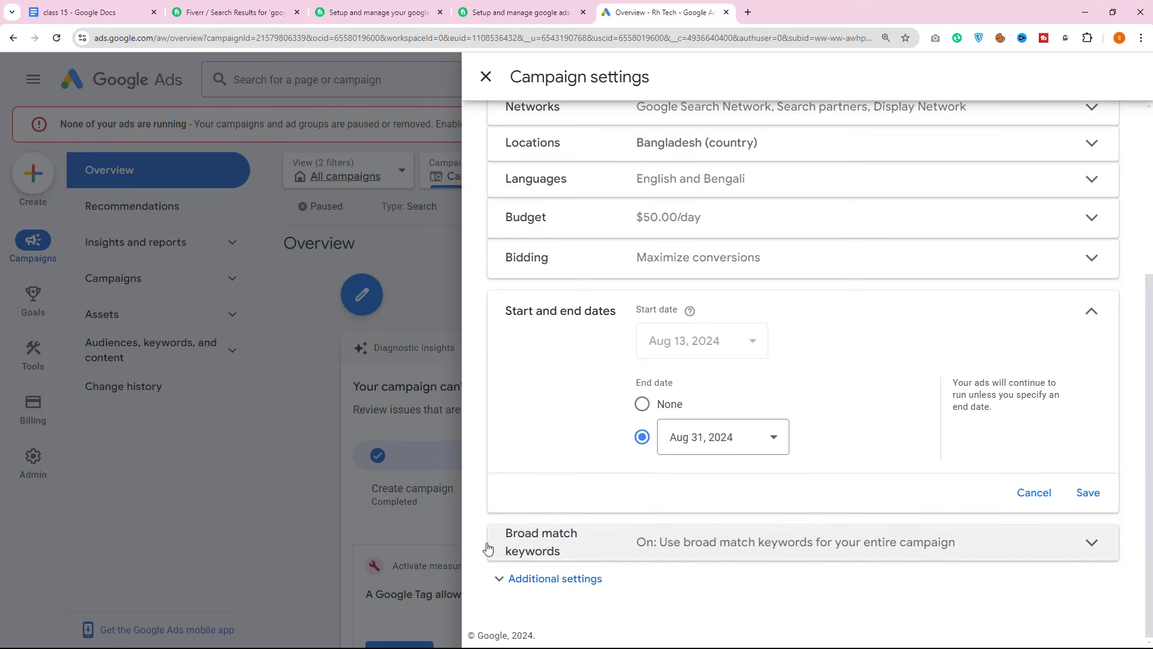
pyautogui.click(546, 551)
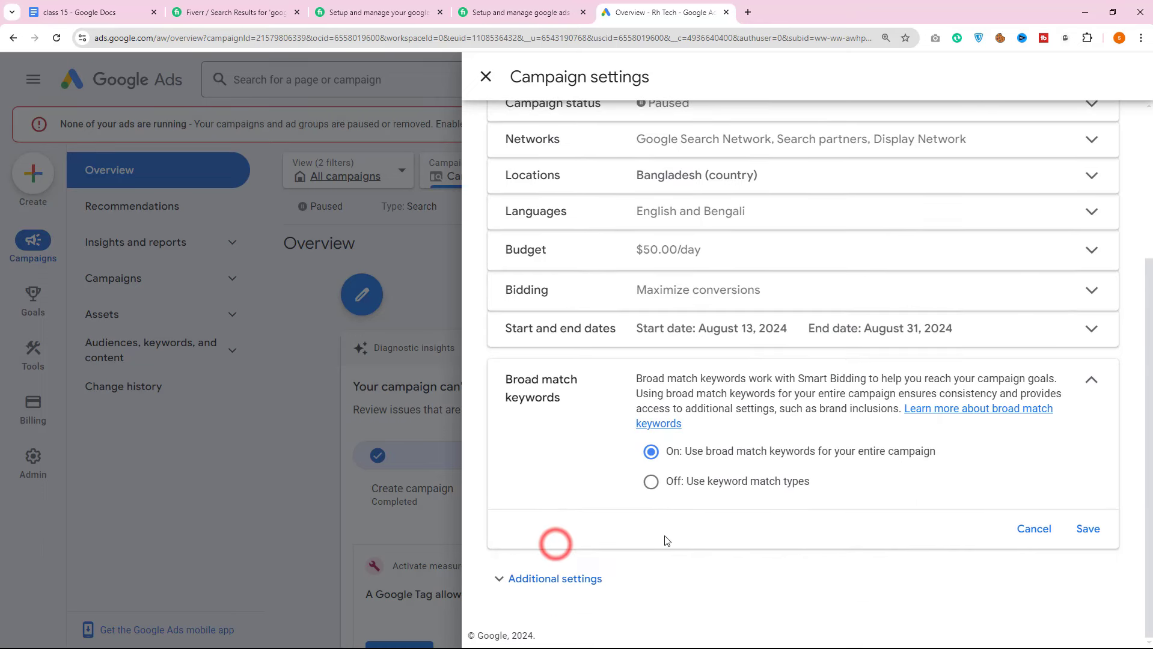
pyautogui.click(554, 579)
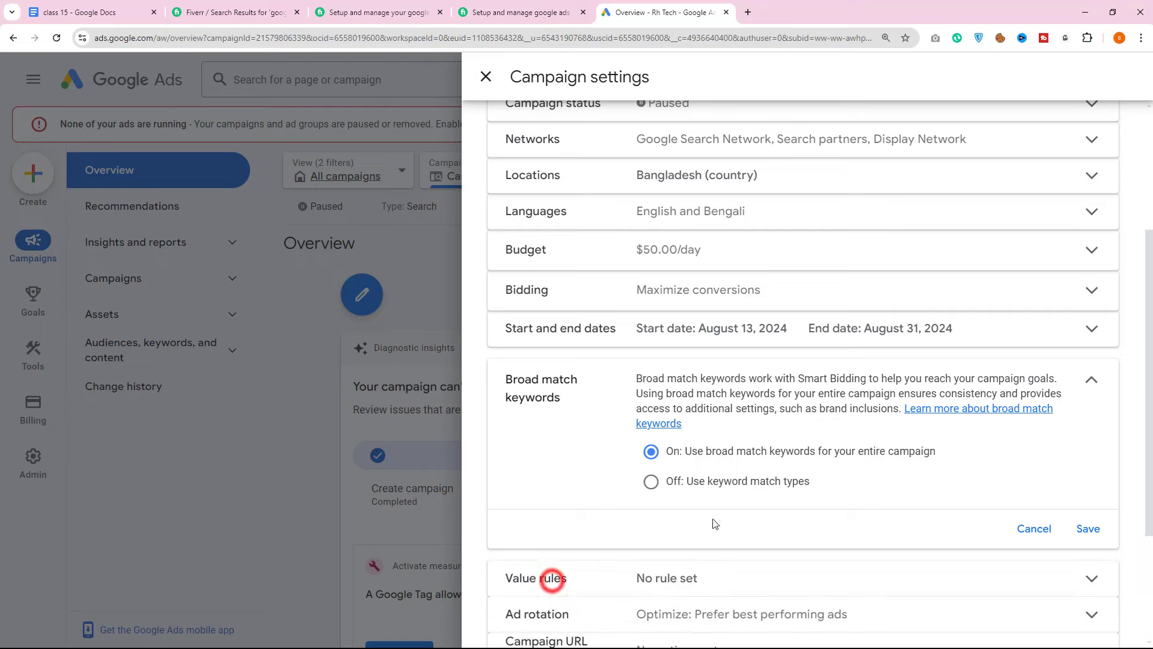
pyautogui.scroll(-3, 549, 571)
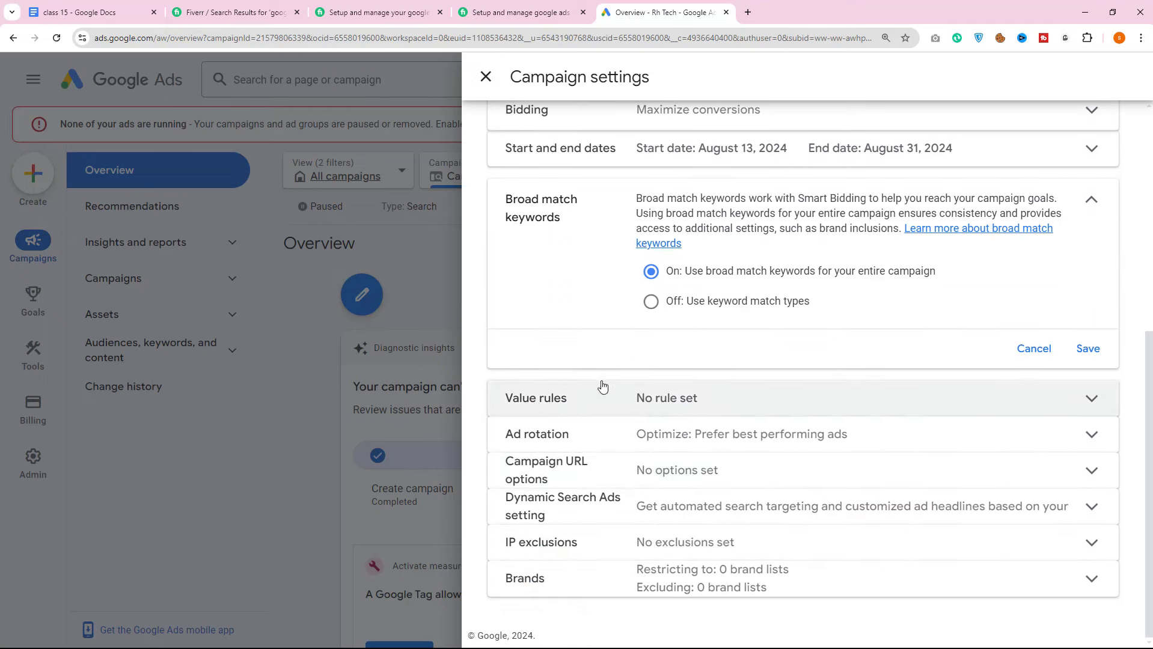
pyautogui.click(495, 78)
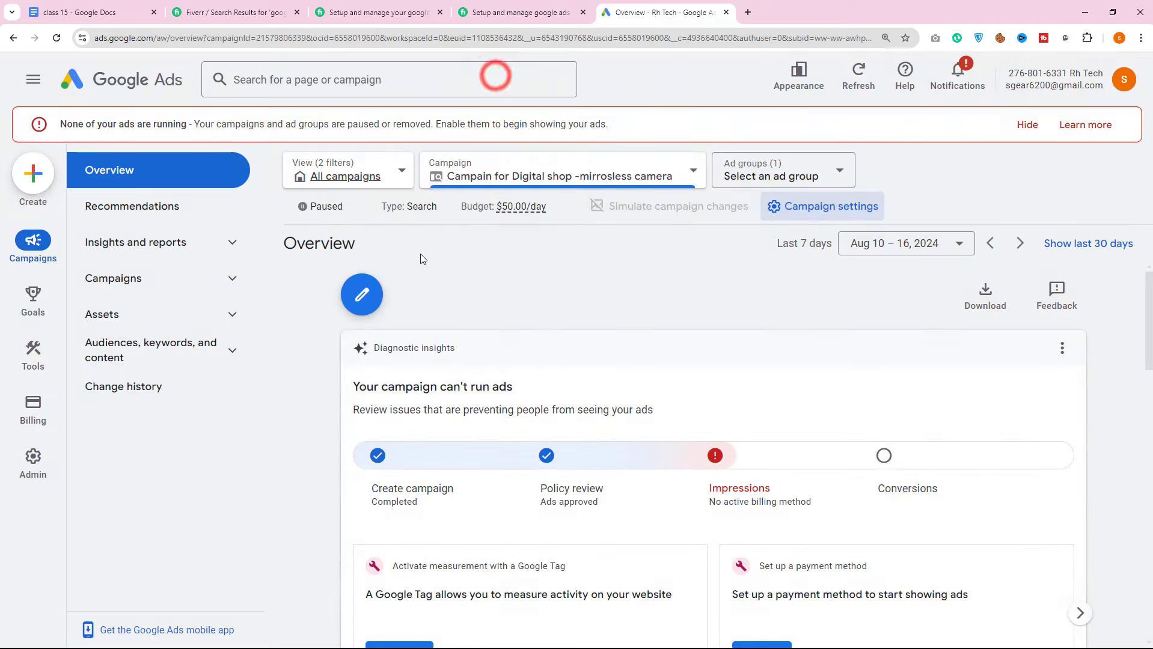
# Move the "class 15" document tab beside the Google Ads tab and highlight "3 Ad Groups" in the Fiverr gig's Basic package
pyautogui.moveTo(543, 212)
pyautogui.click(102, 12)
pyautogui.moveTo(142, 22); pyautogui.dragTo(510, 18)
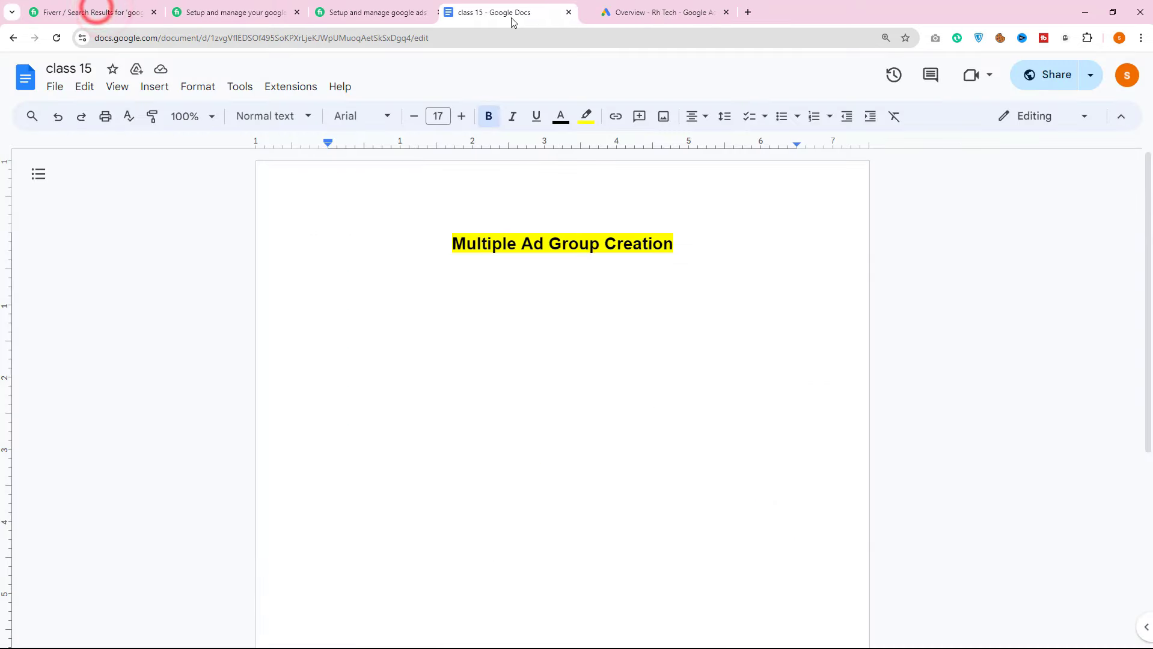
pyautogui.click(339, 12)
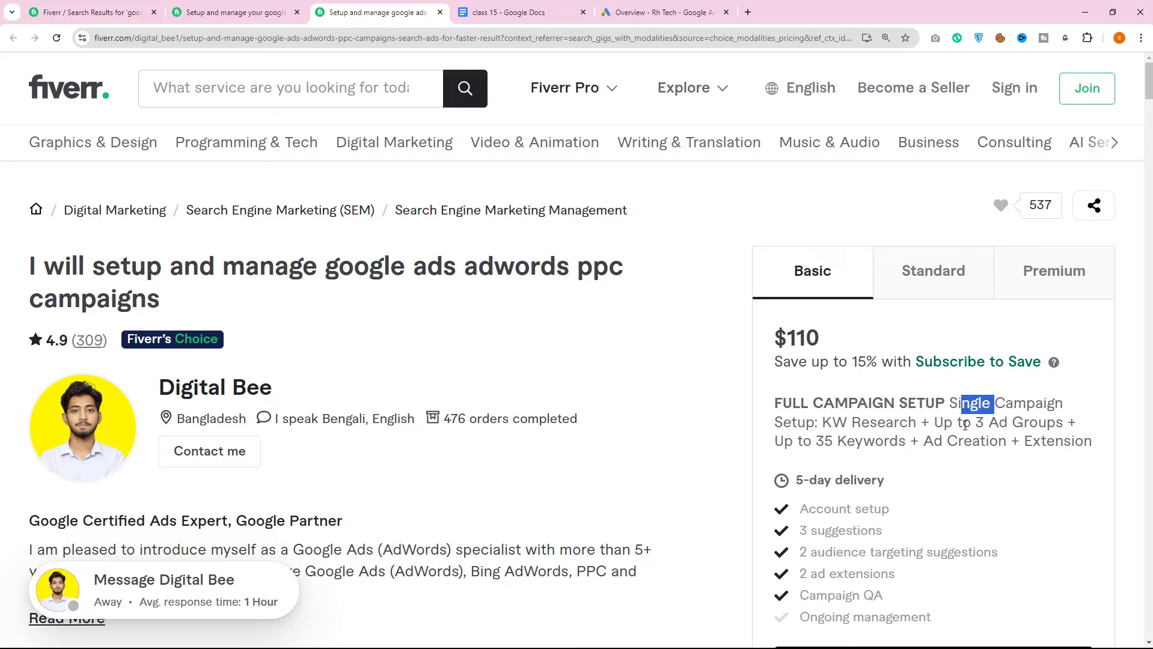
pyautogui.moveTo(977, 425); pyautogui.dragTo(1067, 426)
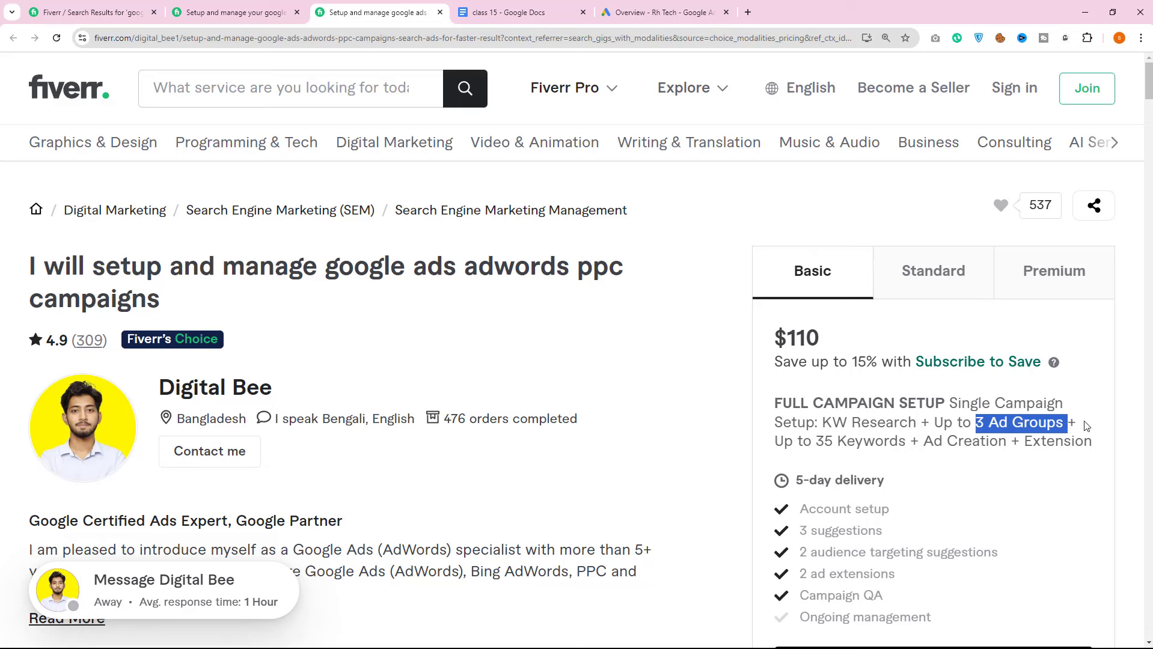
# Open ads.google.com in a new tab, sign in to the account, and start creating a new campaign
pyautogui.click(747, 12)
pyautogui.write('ads')
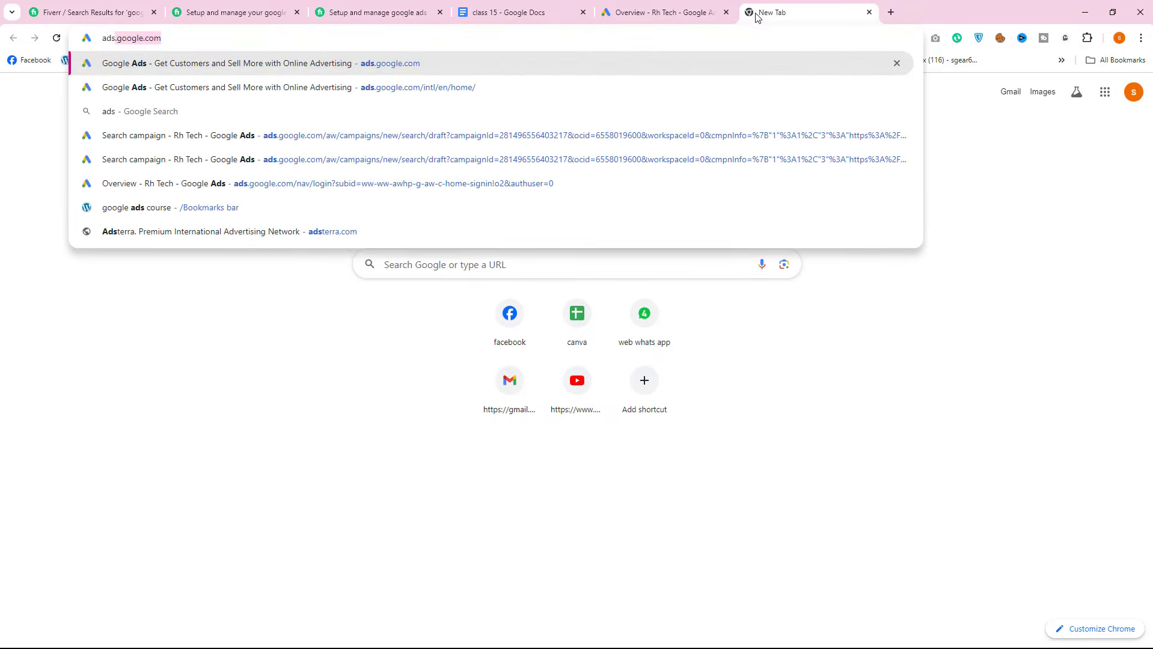
pyautogui.press('Return')
pyautogui.click(957, 77)
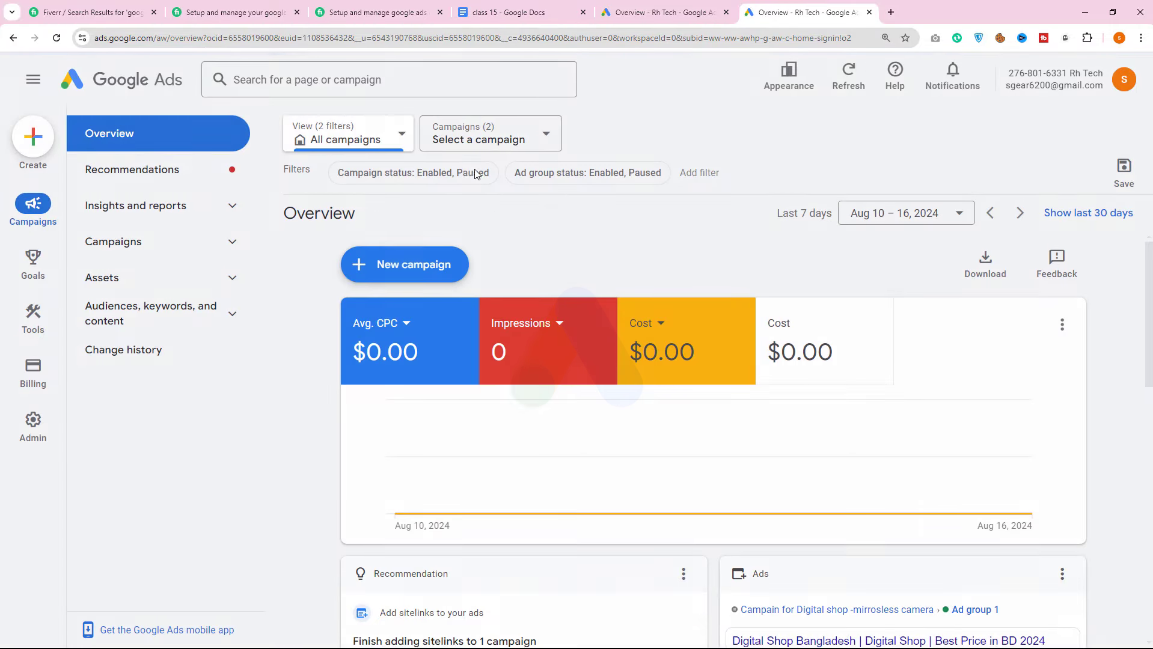
pyautogui.click(413, 258)
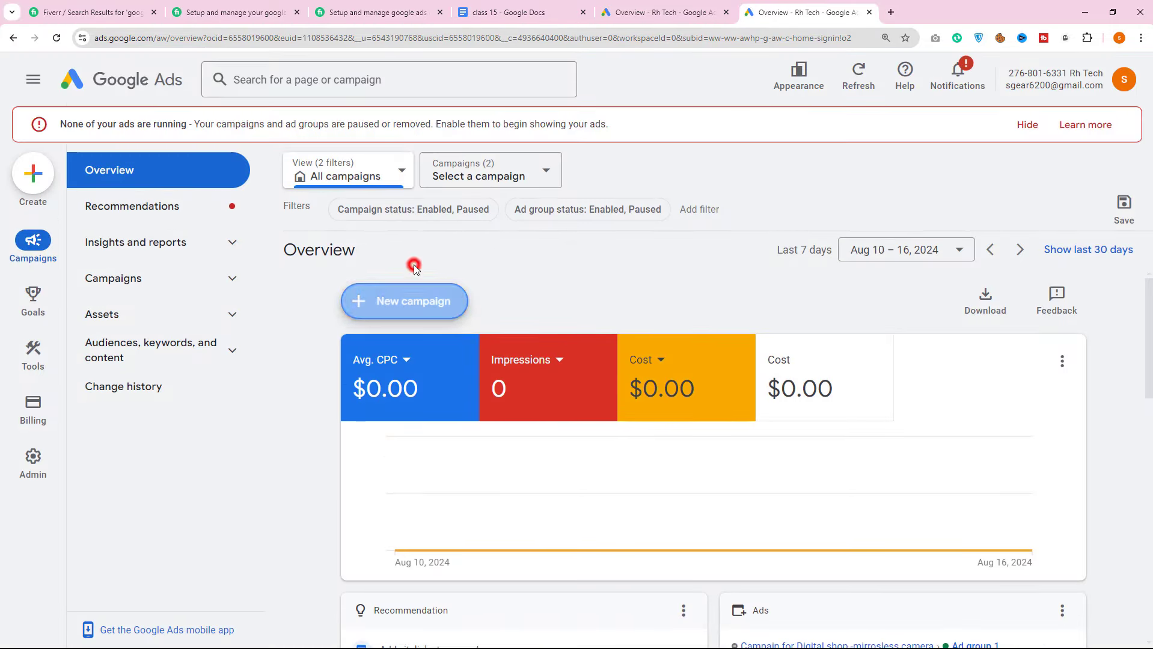
pyautogui.click(405, 302)
pyautogui.click(443, 310)
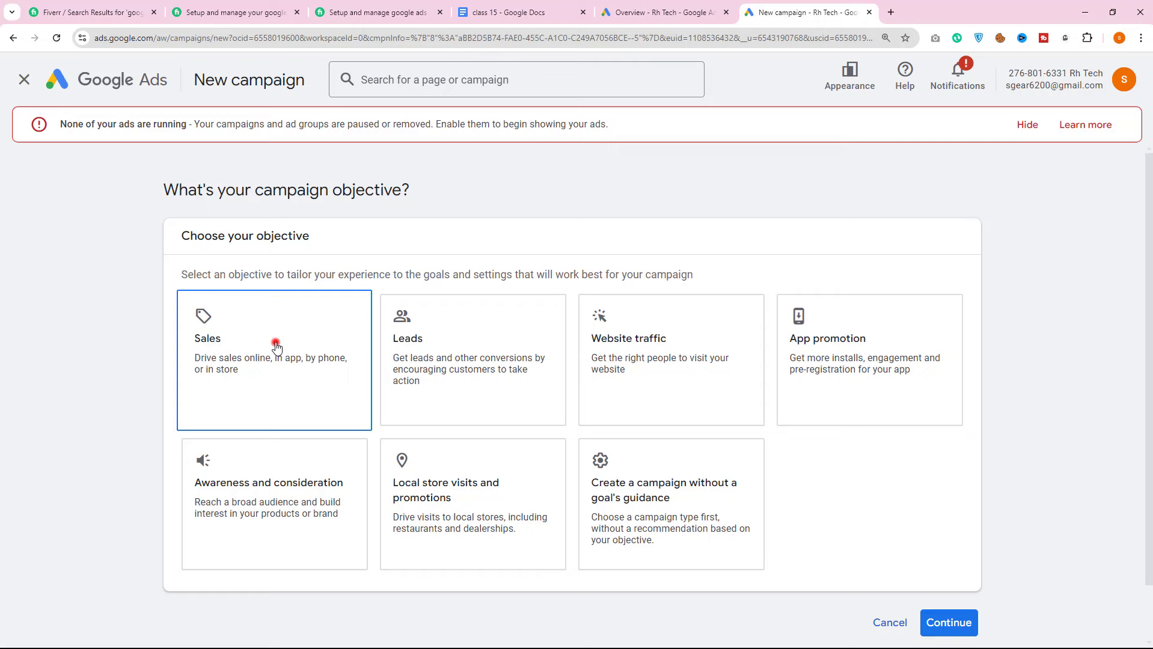
# Set the new campaign's objective to Sales, its type to Search, and Website visits as the way to reach the goal
pyautogui.click(275, 342)
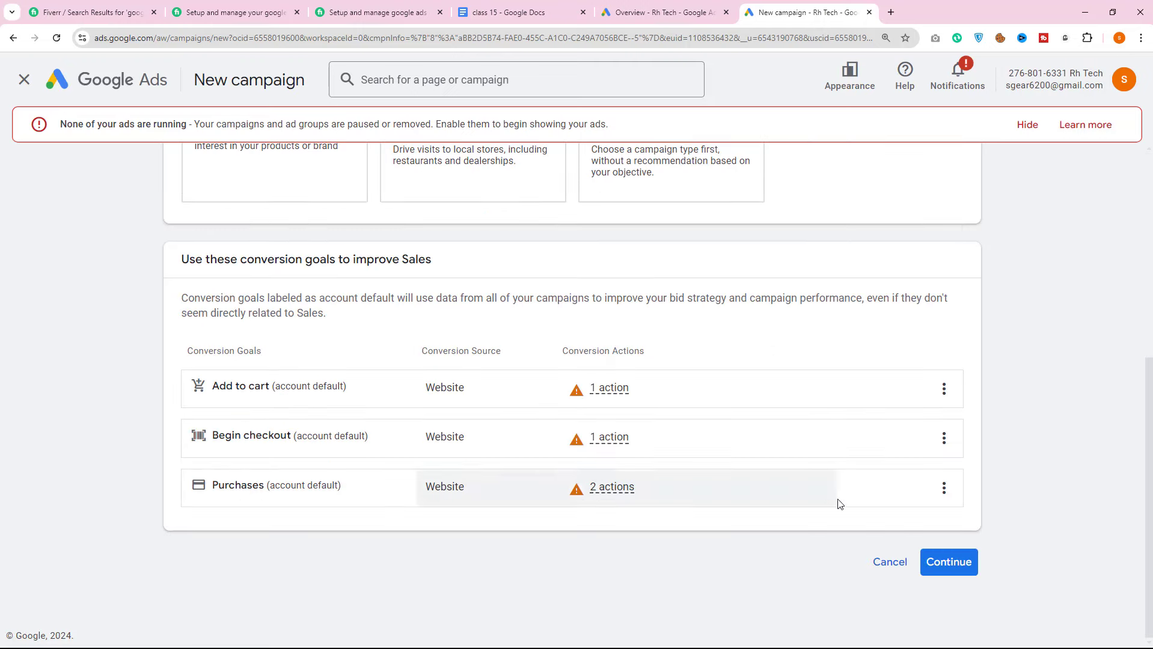
pyautogui.click(945, 561)
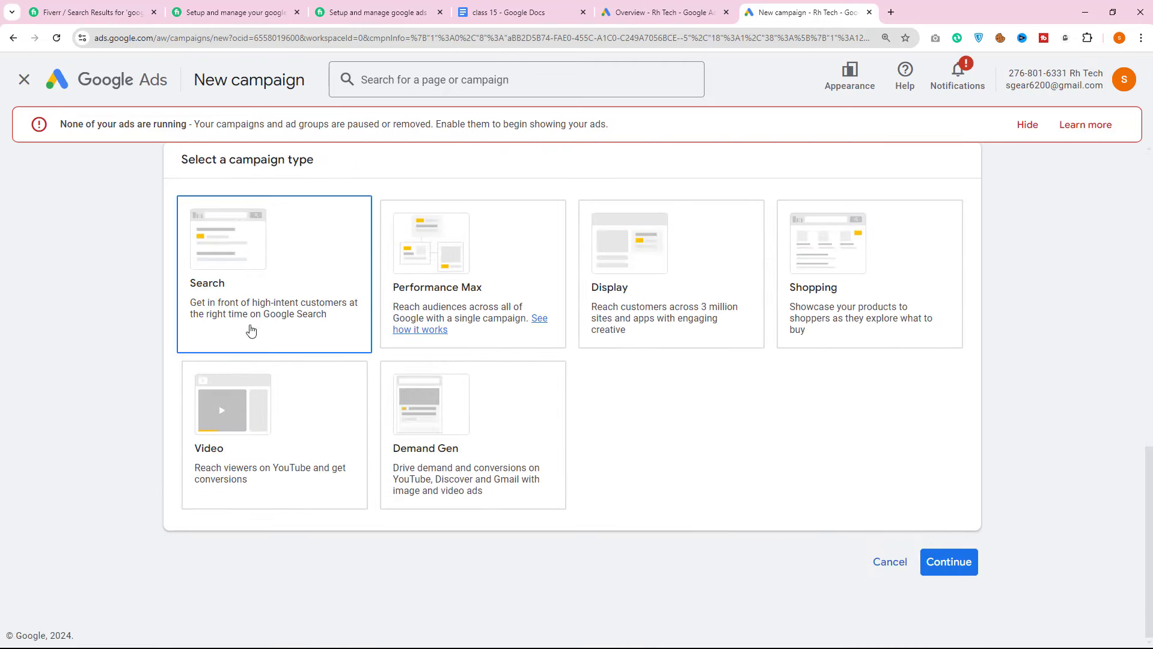
pyautogui.click(277, 249)
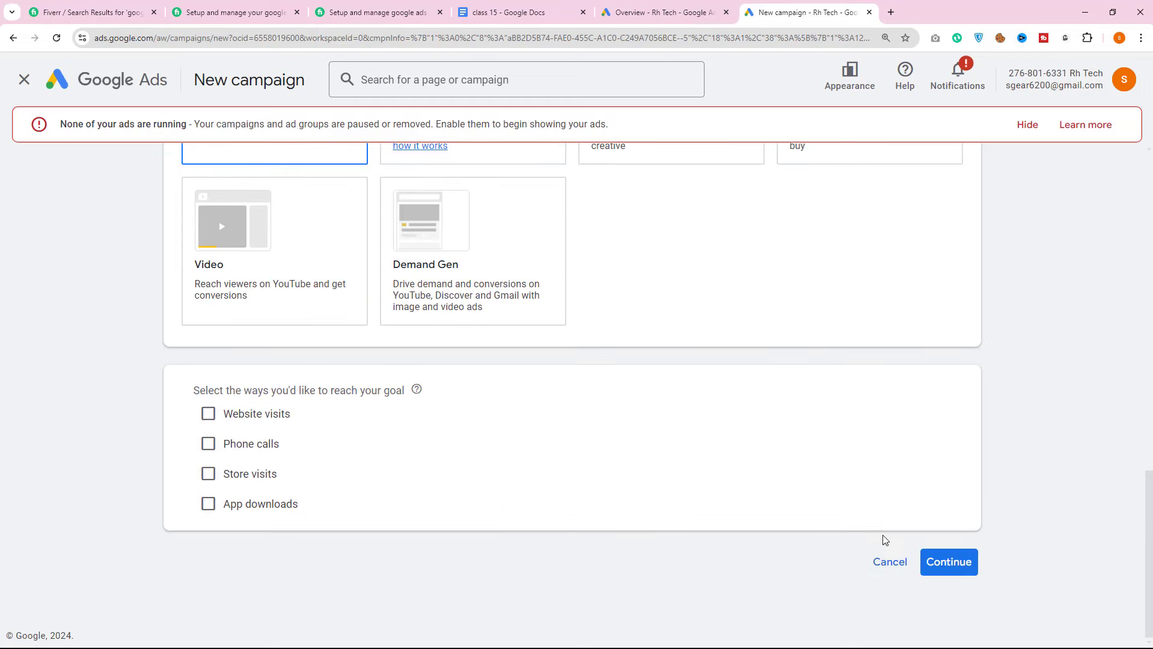
pyautogui.click(211, 416)
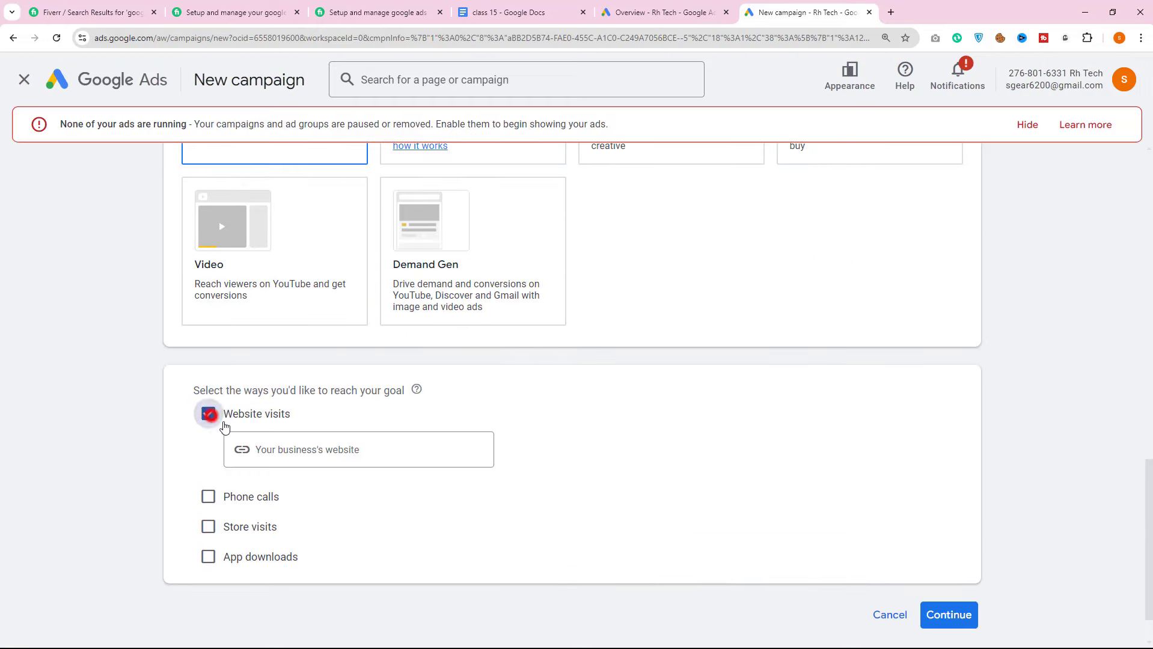
pyautogui.click(941, 611)
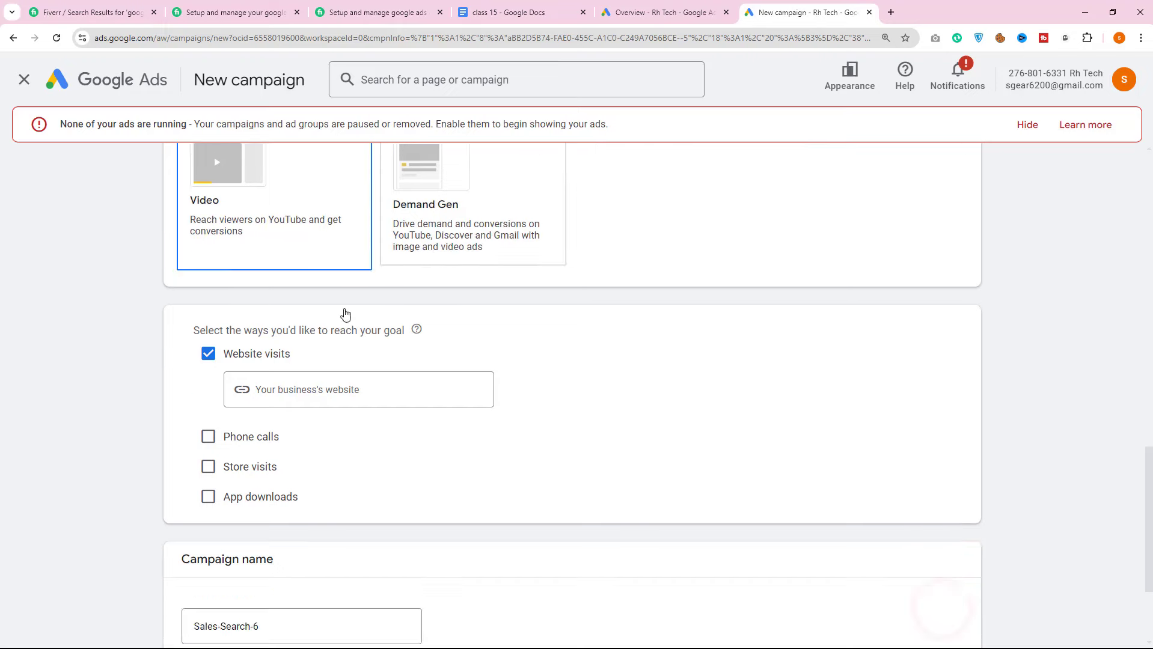
# Open bdshop.com in a new tab, go to its YouTube Studio Gears category, and copy the page's URL
pyautogui.scroll(-3, 345, 314)
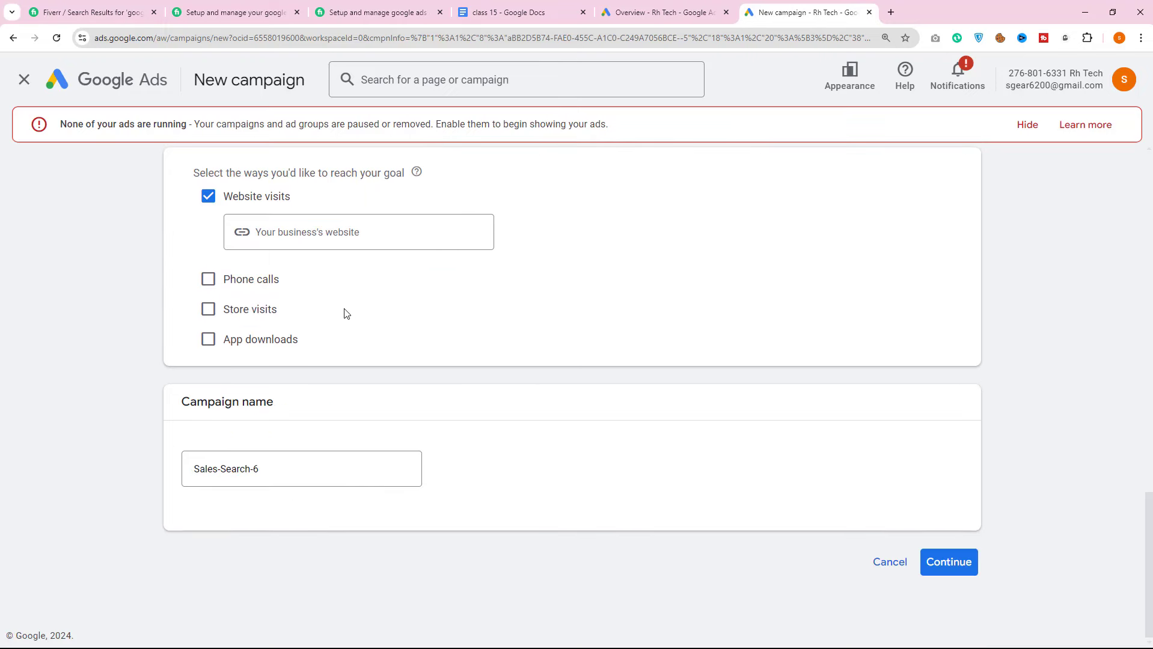
pyautogui.click(892, 12)
pyautogui.write('bds')
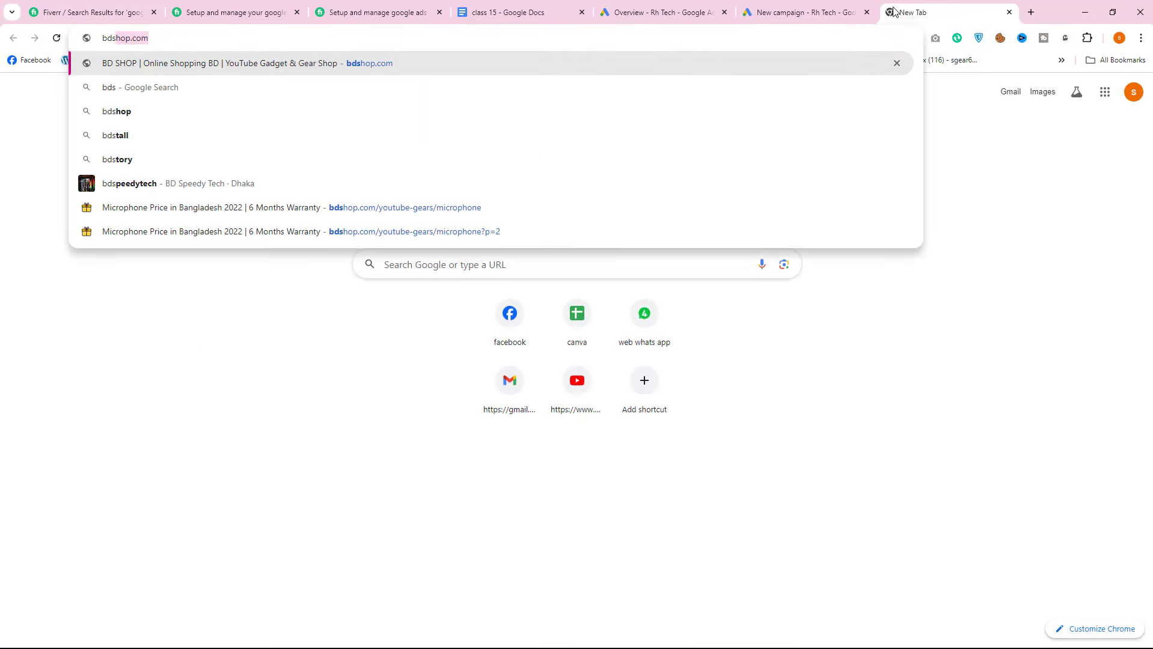
pyautogui.press('Return')
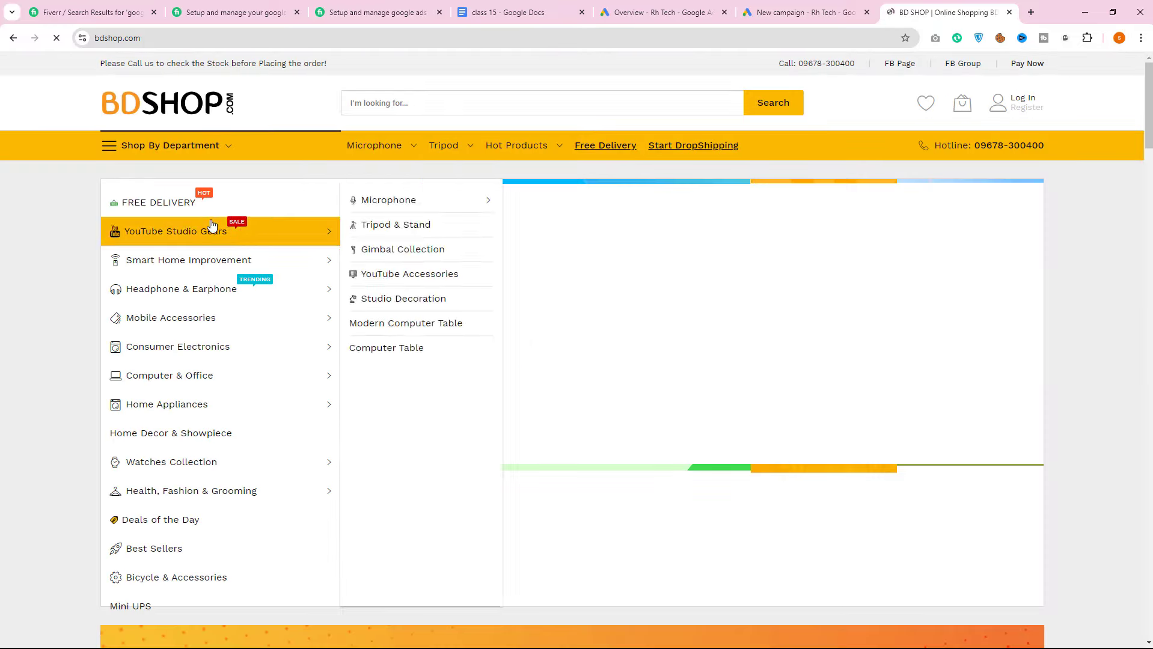
pyautogui.moveTo(164, 237)
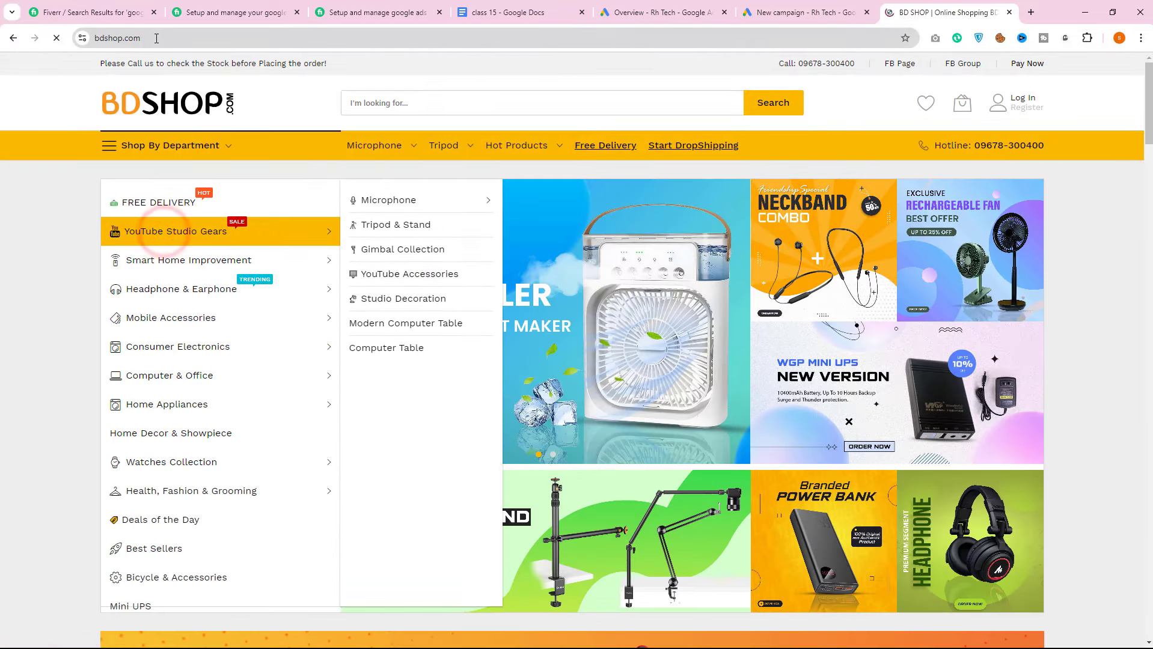
pyautogui.click(327, 232)
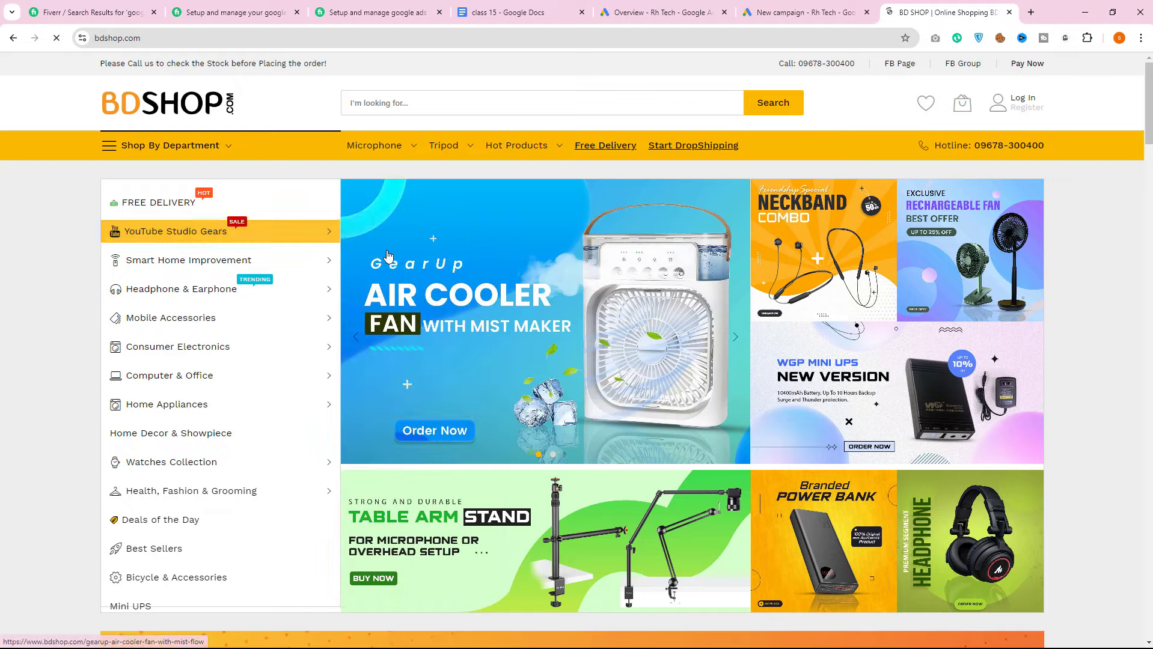
pyautogui.click(155, 38)
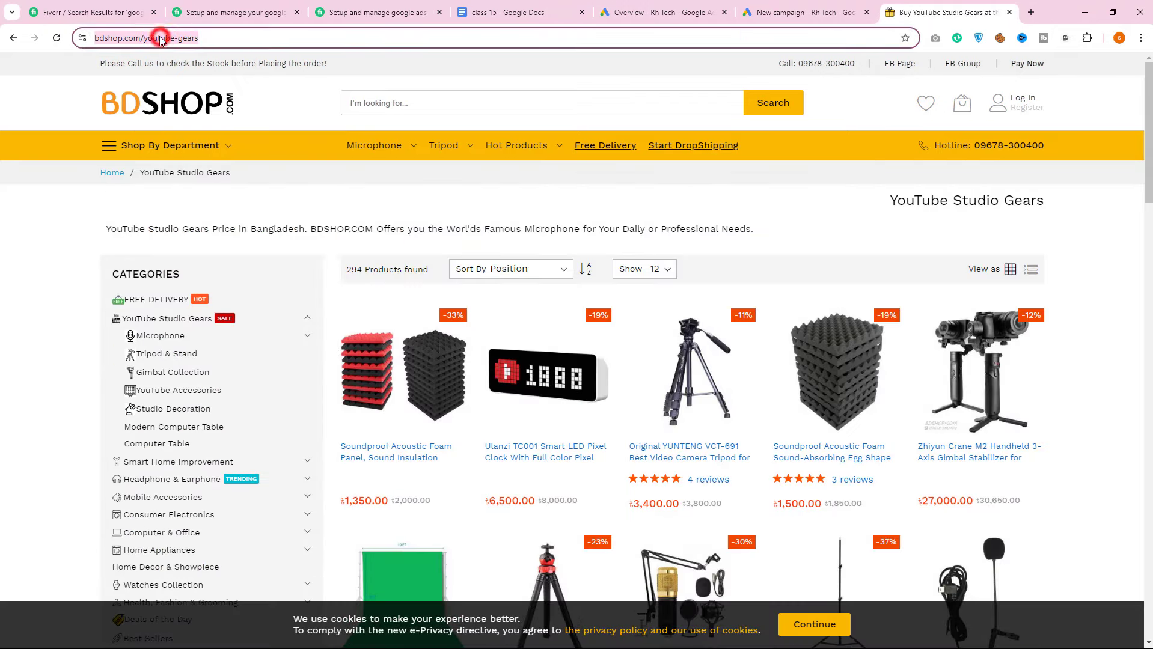
pyautogui.rightClick(159, 37)
pyautogui.click(206, 145)
# Paste the copied URL as the business's website in the Google Ads campaign setup and start a new campaign rather than a saved draft
pyautogui.click(805, 12)
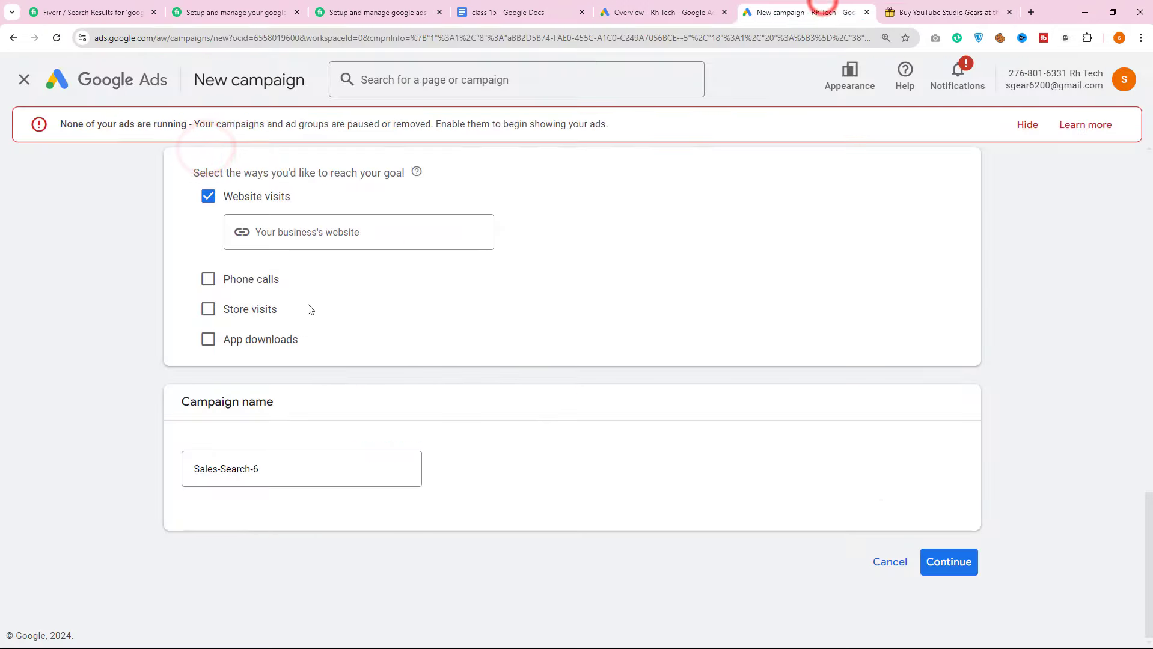
pyautogui.click(275, 232)
pyautogui.rightClick(276, 232)
pyautogui.click(324, 350)
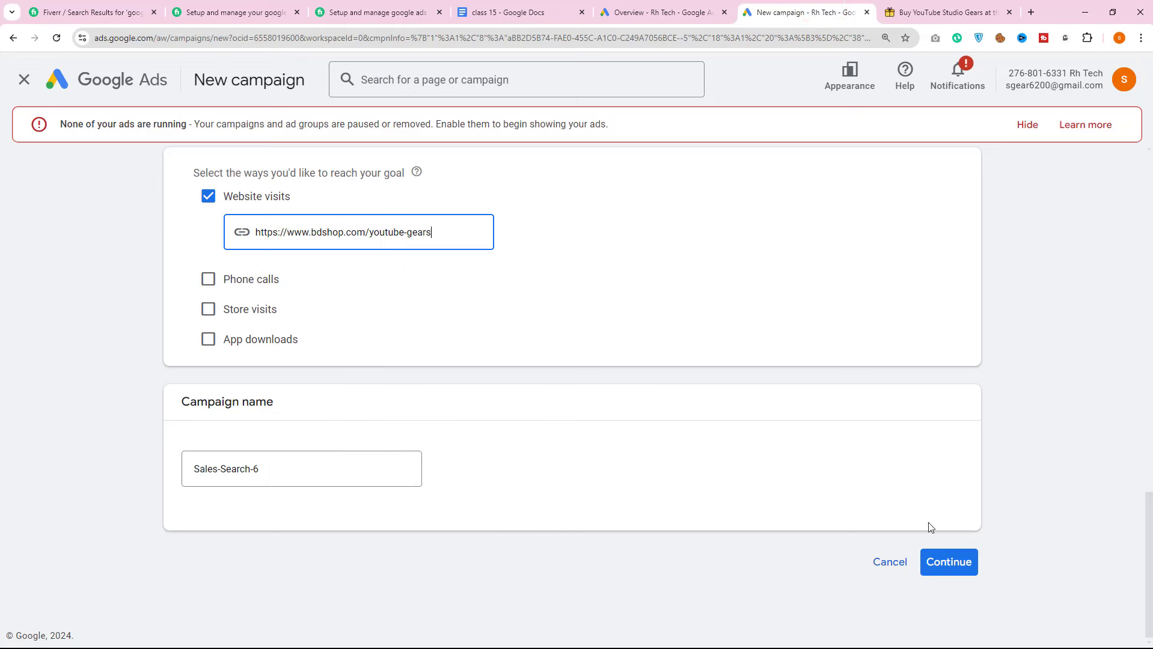
pyautogui.click(941, 563)
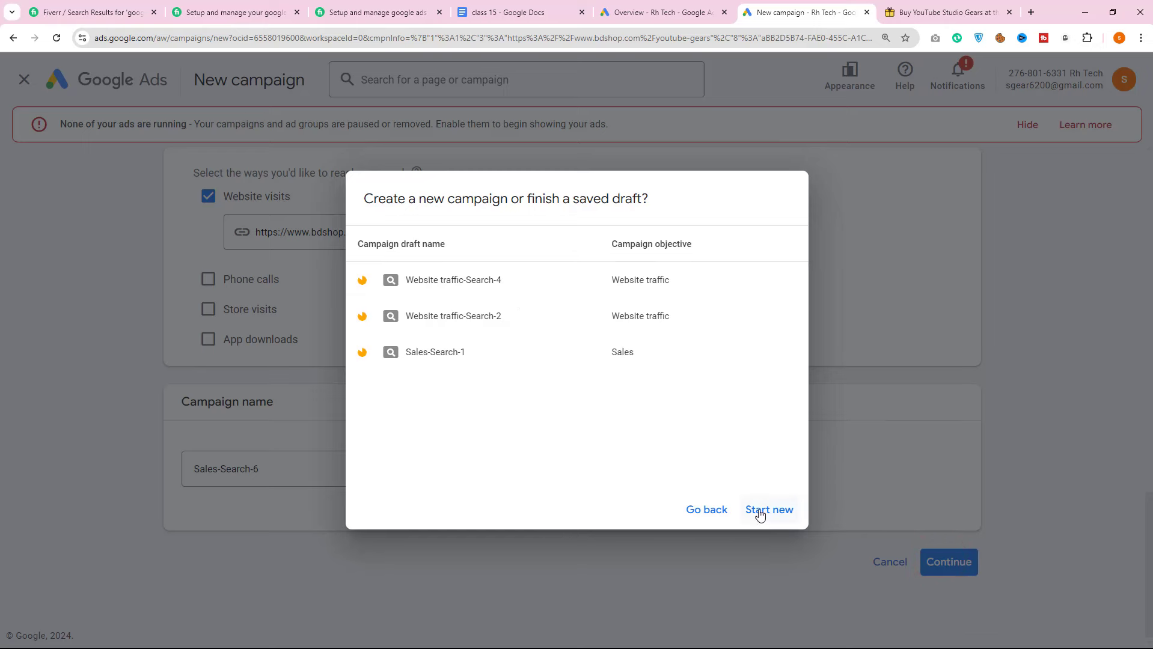
pyautogui.click(763, 516)
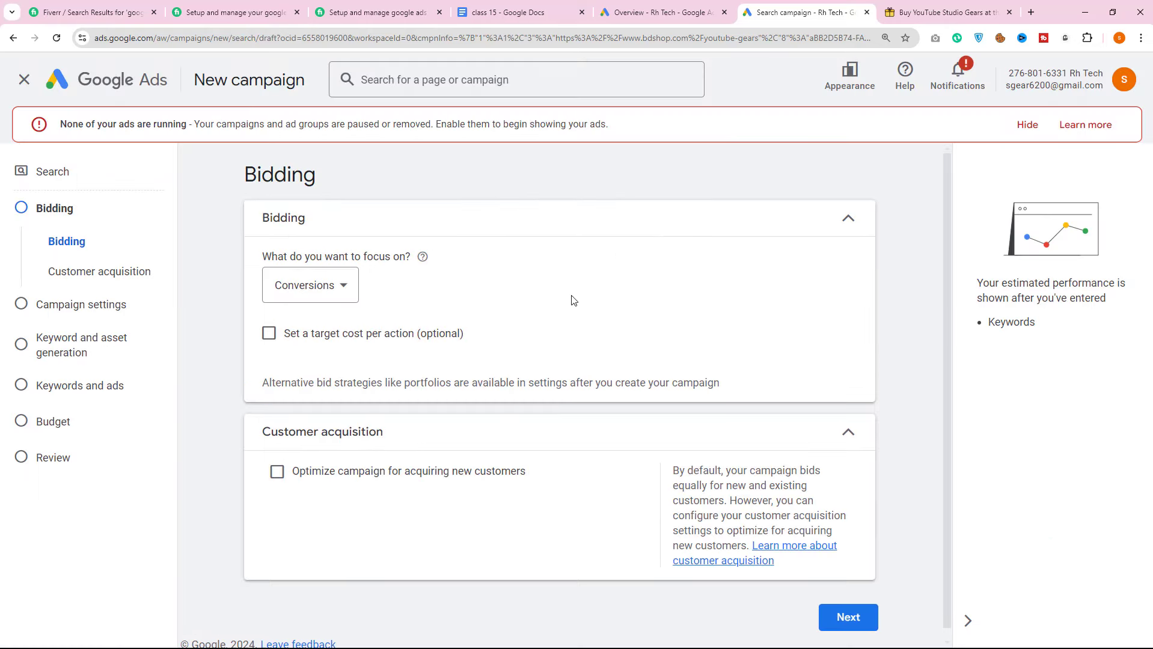
# Check the bidding focus options, keep Conversions, and proceed to the campaign settings
pyautogui.scroll(-1, 316, 305)
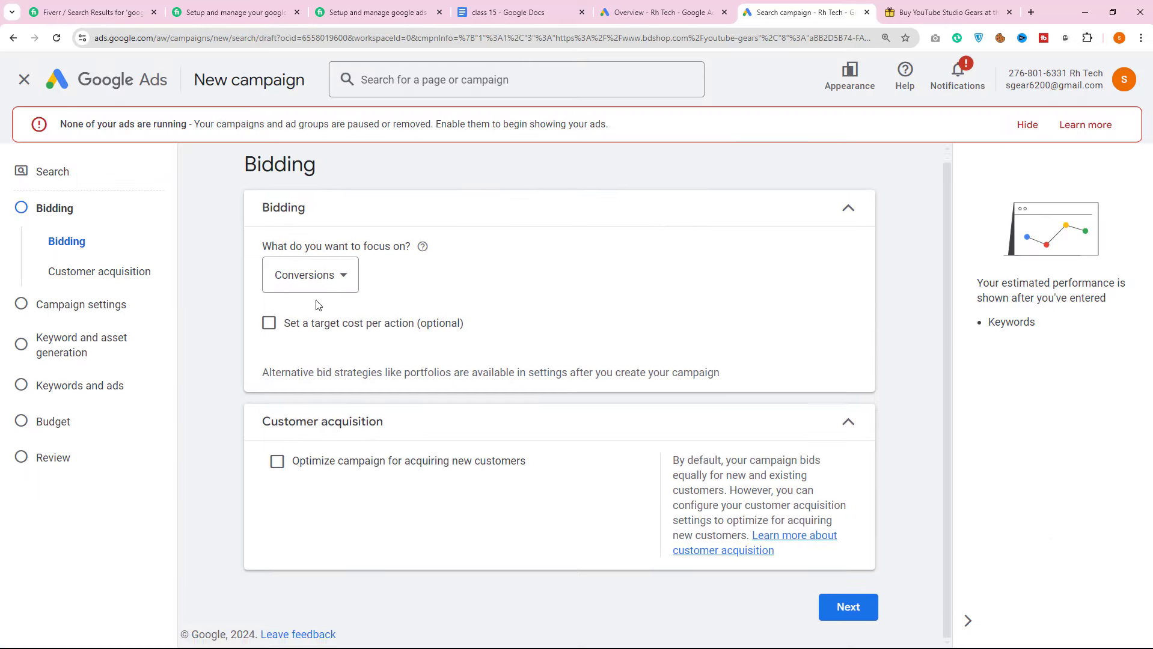
pyautogui.click(306, 278)
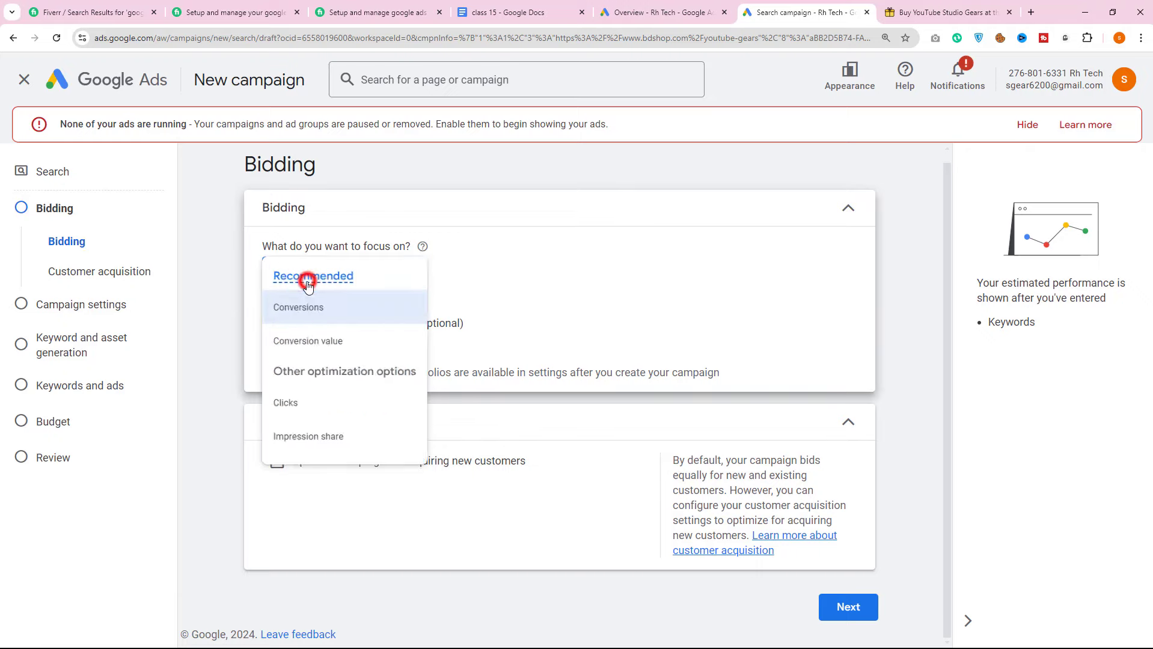
pyautogui.click(236, 321)
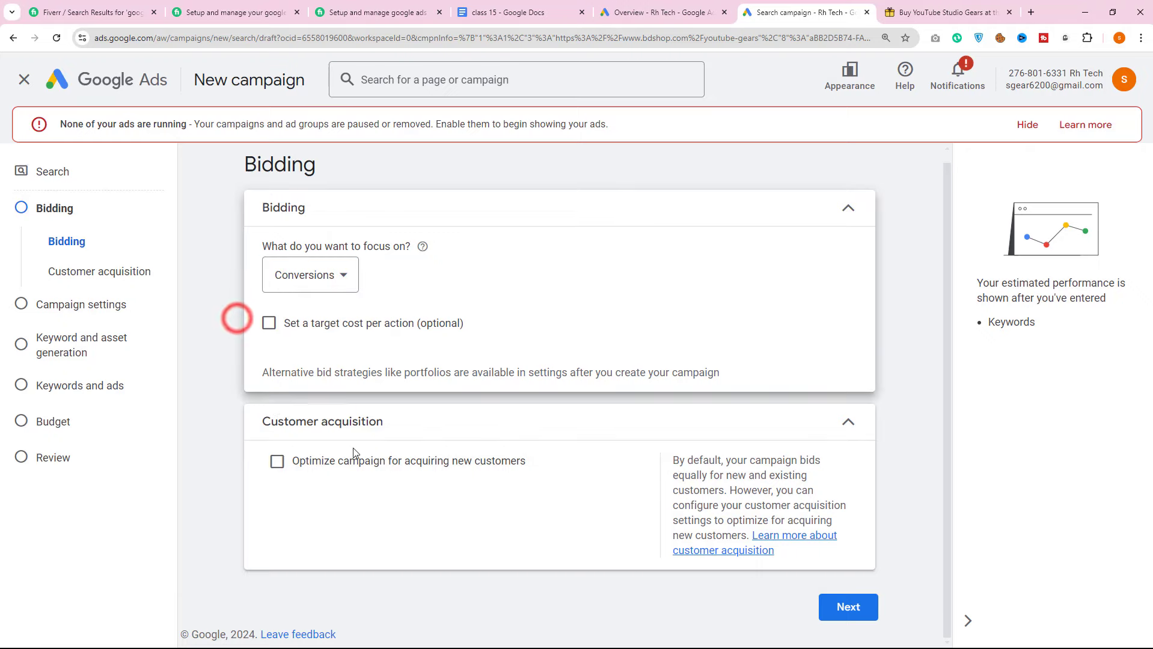
pyautogui.click(870, 608)
# Accept the default campaign settings and skip the AI keyword and asset generation
pyautogui.scroll(-9, 626, 309)
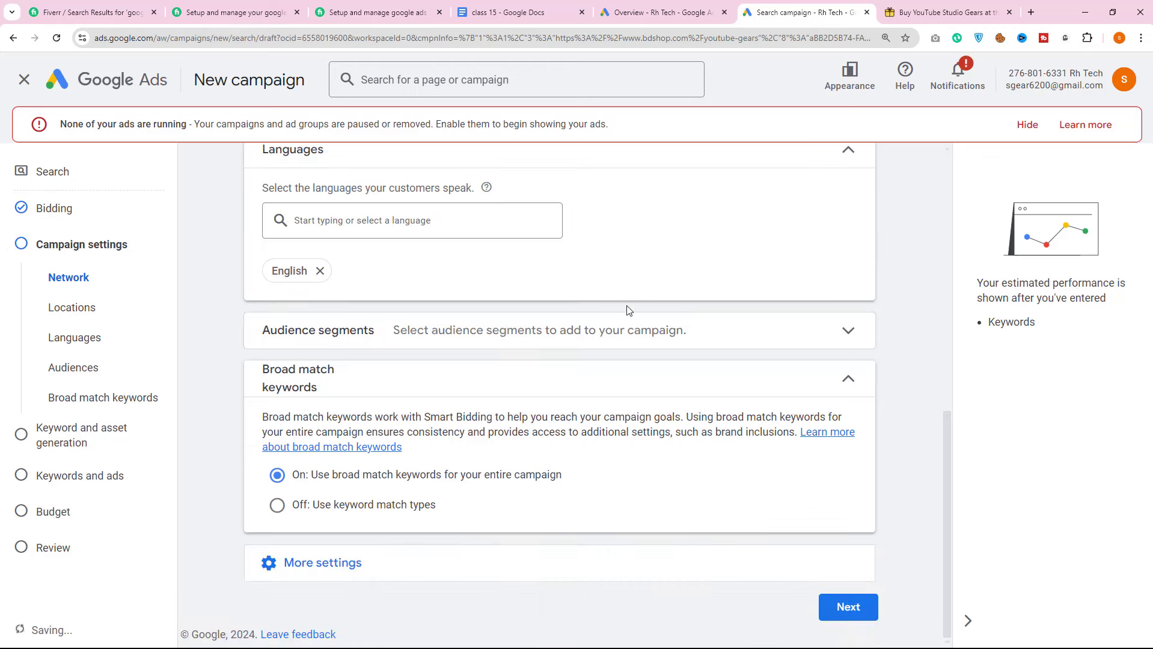
pyautogui.click(867, 611)
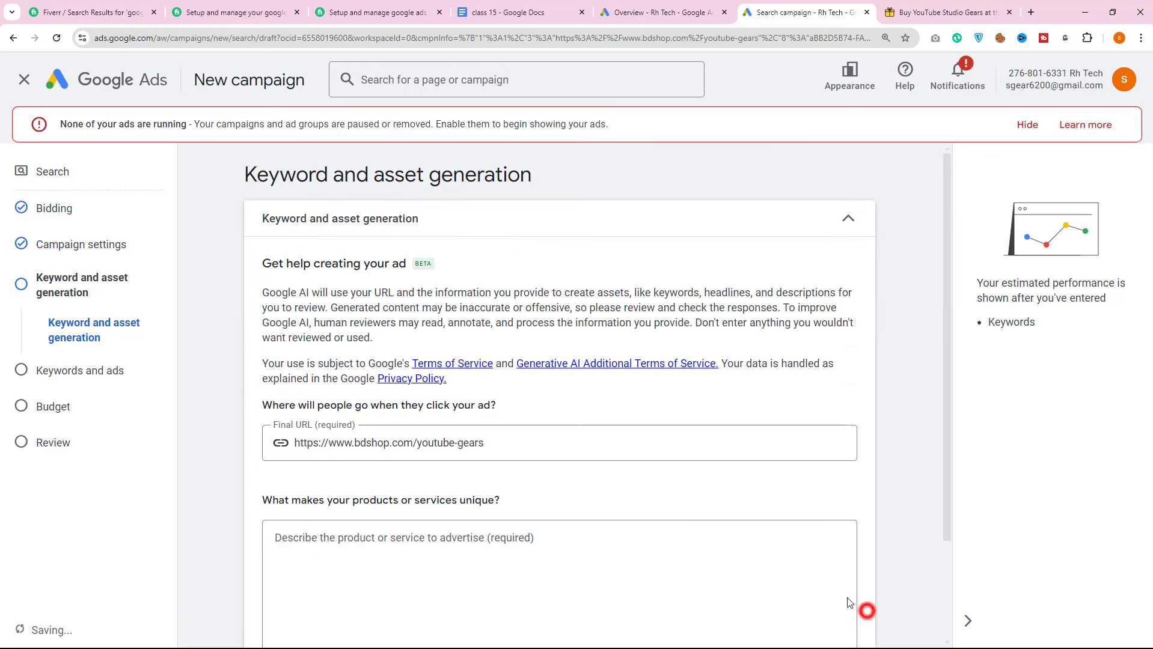
pyautogui.scroll(-2, 506, 359)
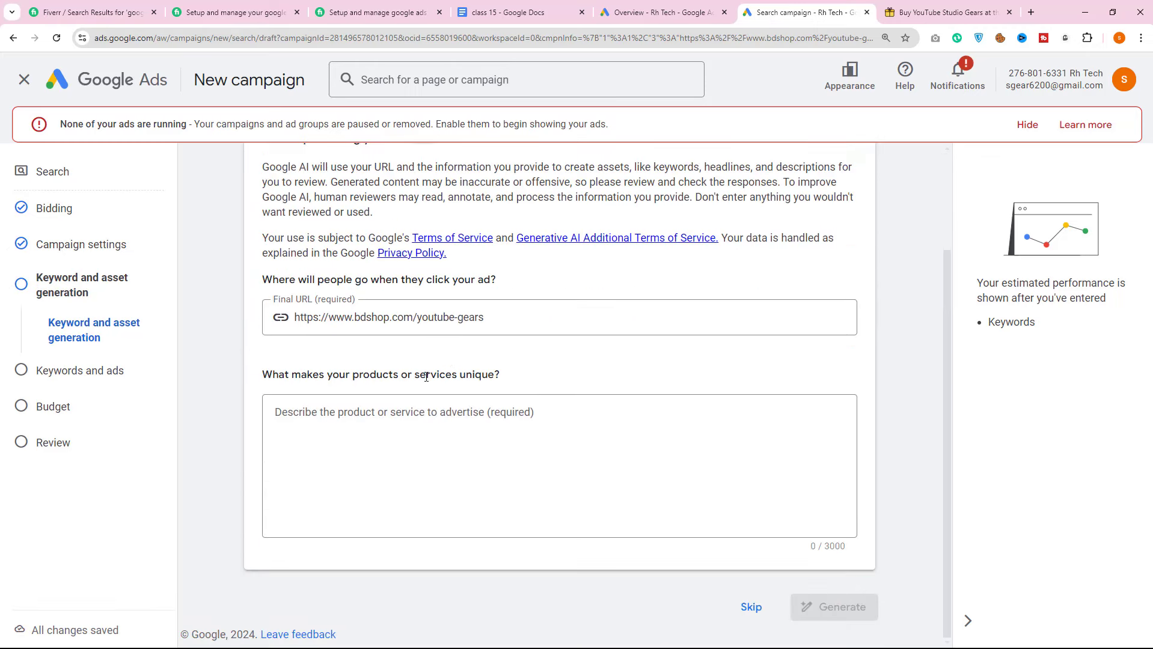
pyautogui.click(751, 607)
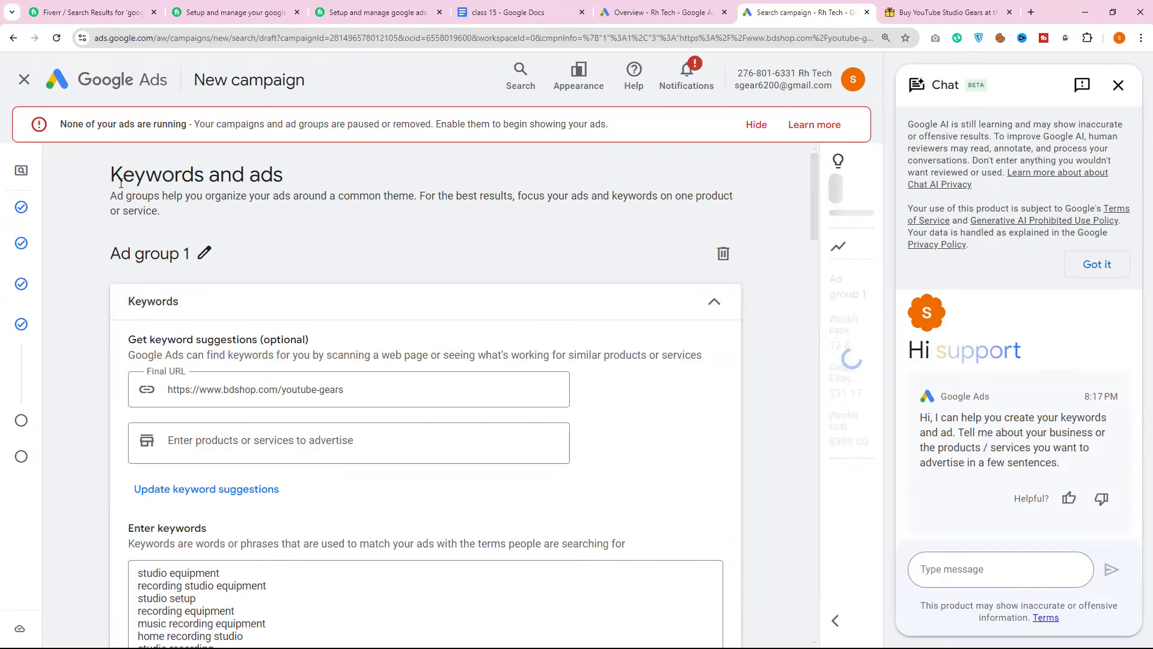
# Examine the keywords and ads sections of Ad group 1, and collapse the Ads section
pyautogui.moveTo(111, 174); pyautogui.dragTo(292, 178)
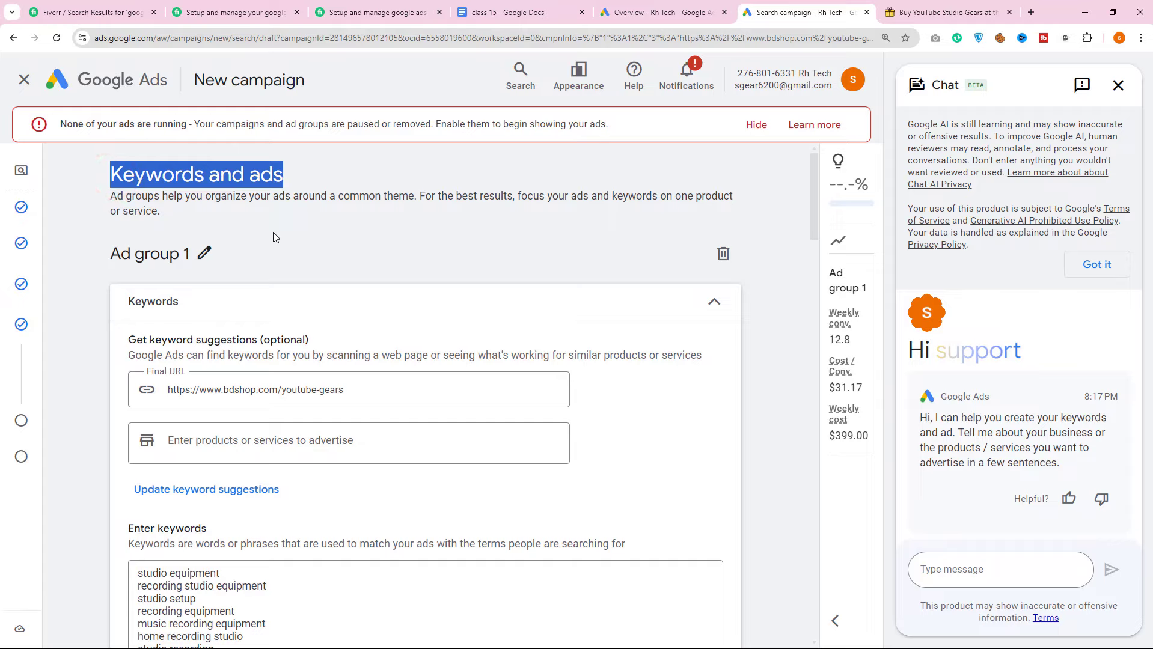
pyautogui.scroll(-15, 245, 291)
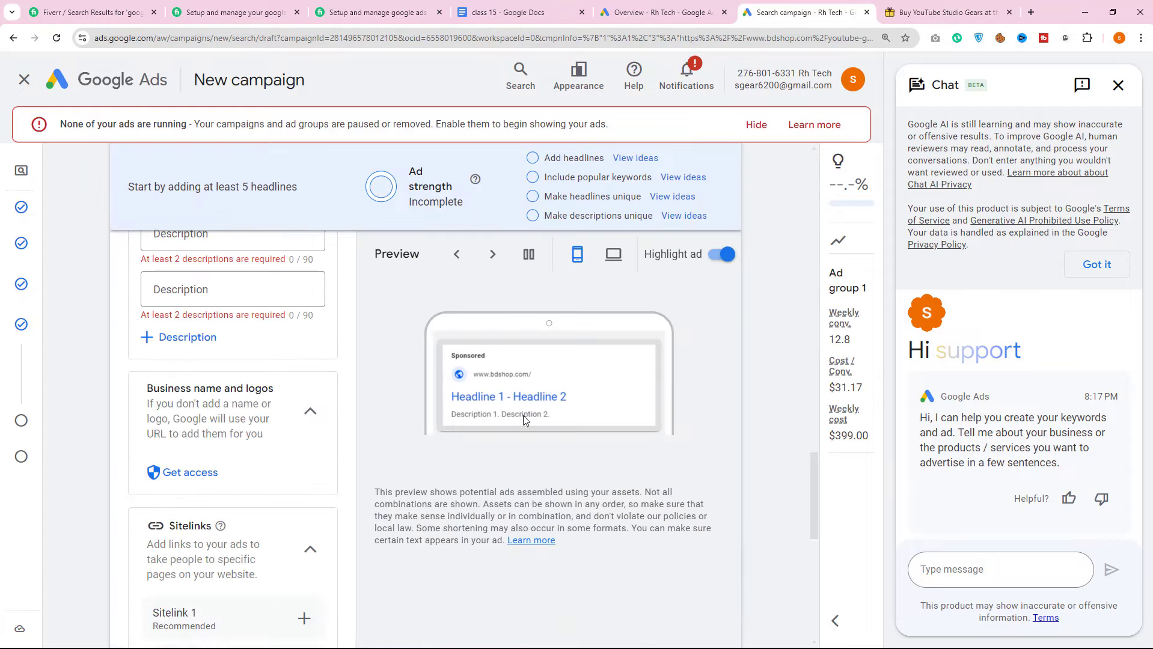
pyautogui.scroll(15, 411, 454)
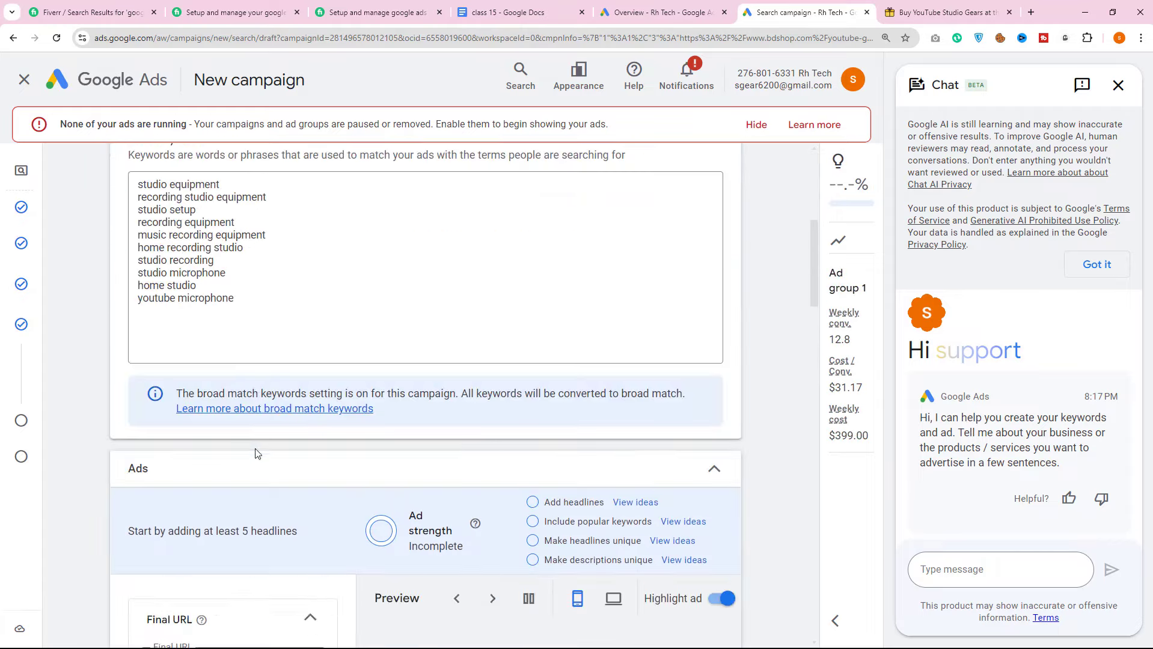
pyautogui.scroll(-5, 329, 377)
pyautogui.scroll(5, 263, 329)
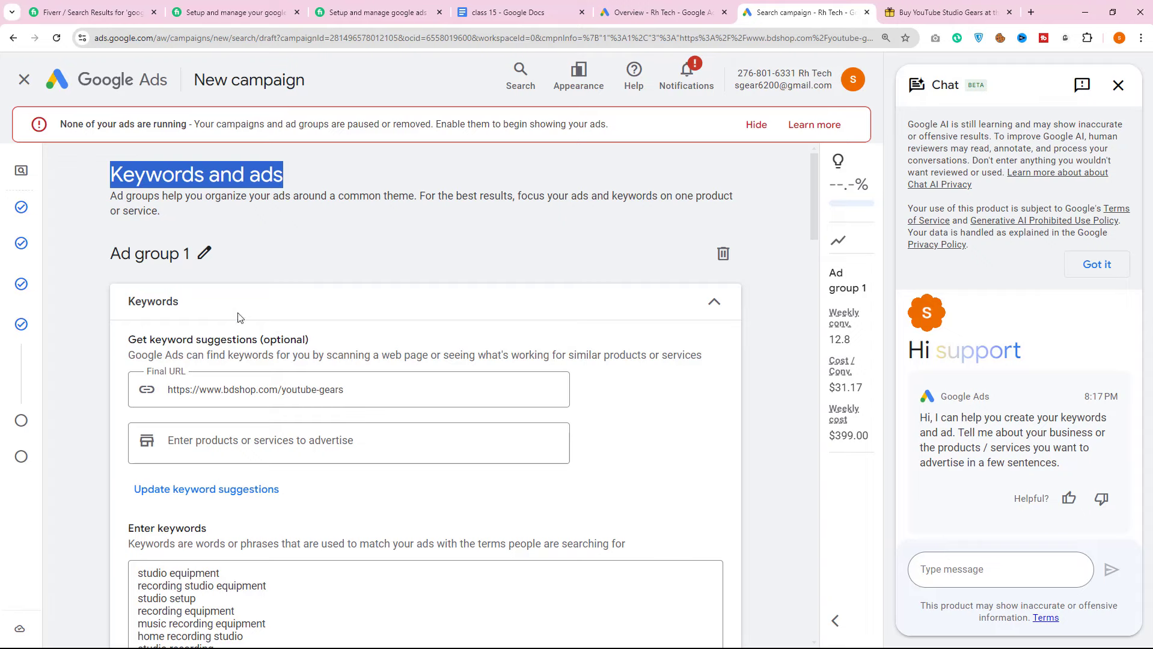
pyautogui.tripleClick(102, 258)
pyautogui.scroll(-8, 268, 301)
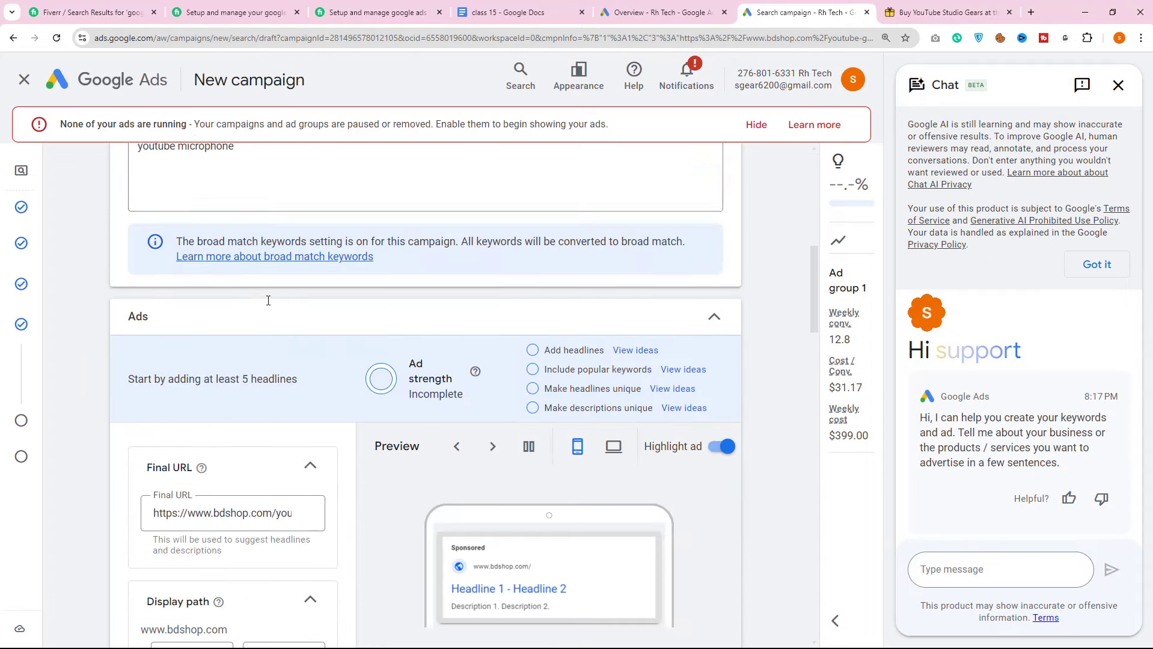
pyautogui.scroll(-1, 268, 300)
pyautogui.doubleClick(128, 259)
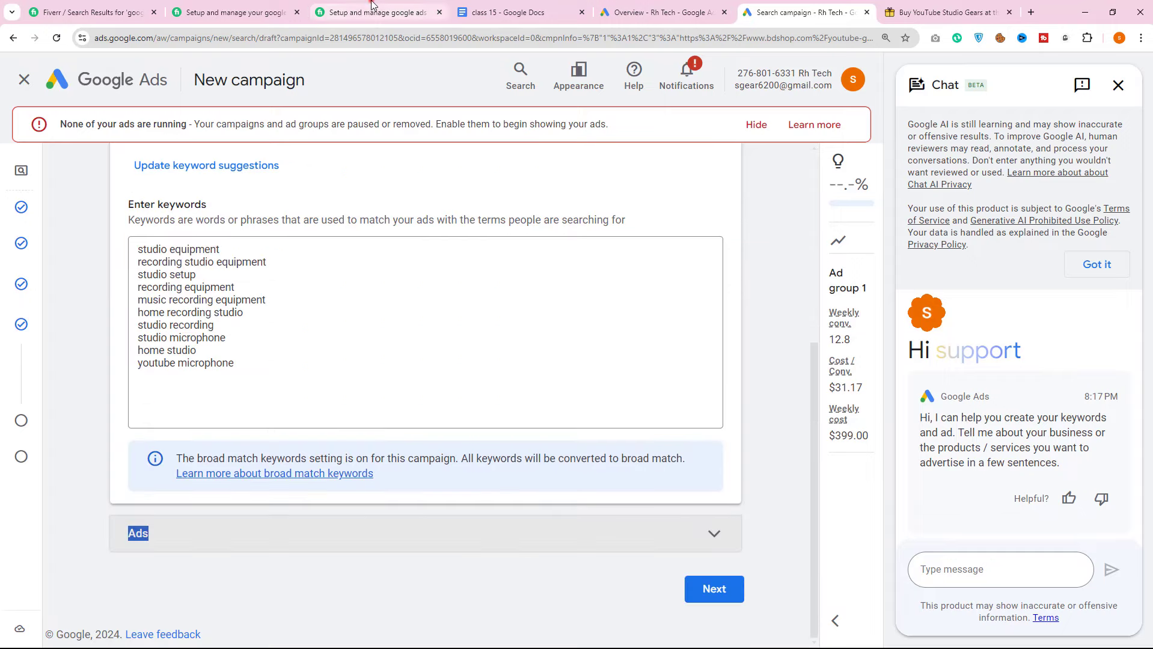
# Highlight "Ad Creation" in the Fiverr gig's Basic package and return to the Google Ads campaign draft
pyautogui.click(373, 12)
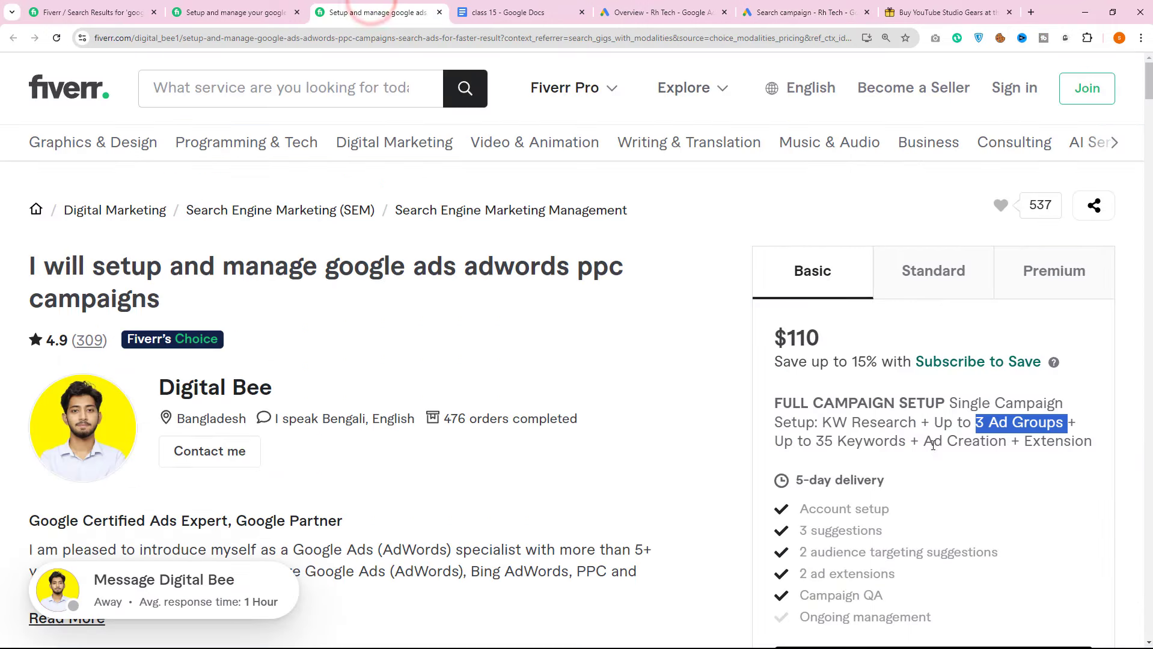
pyautogui.moveTo(923, 442); pyautogui.dragTo(1016, 444)
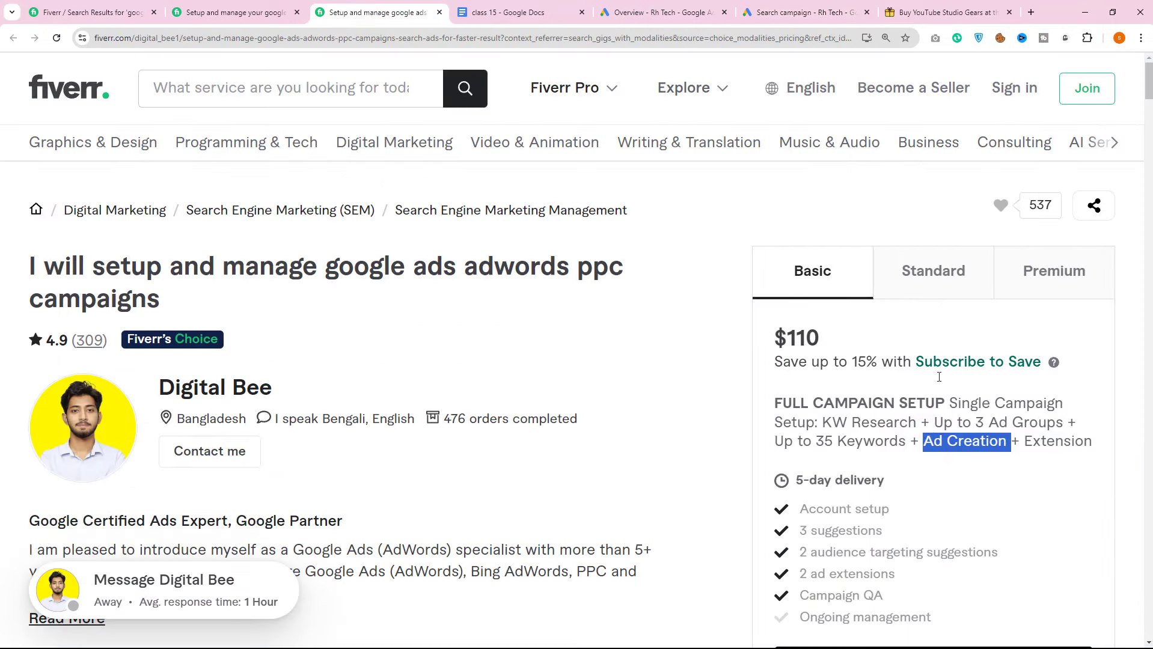
pyautogui.click(809, 12)
# Expand the Ads section of Ad group 1 and review its final URL, display path, headline and description fields
pyautogui.scroll(5, 181, 416)
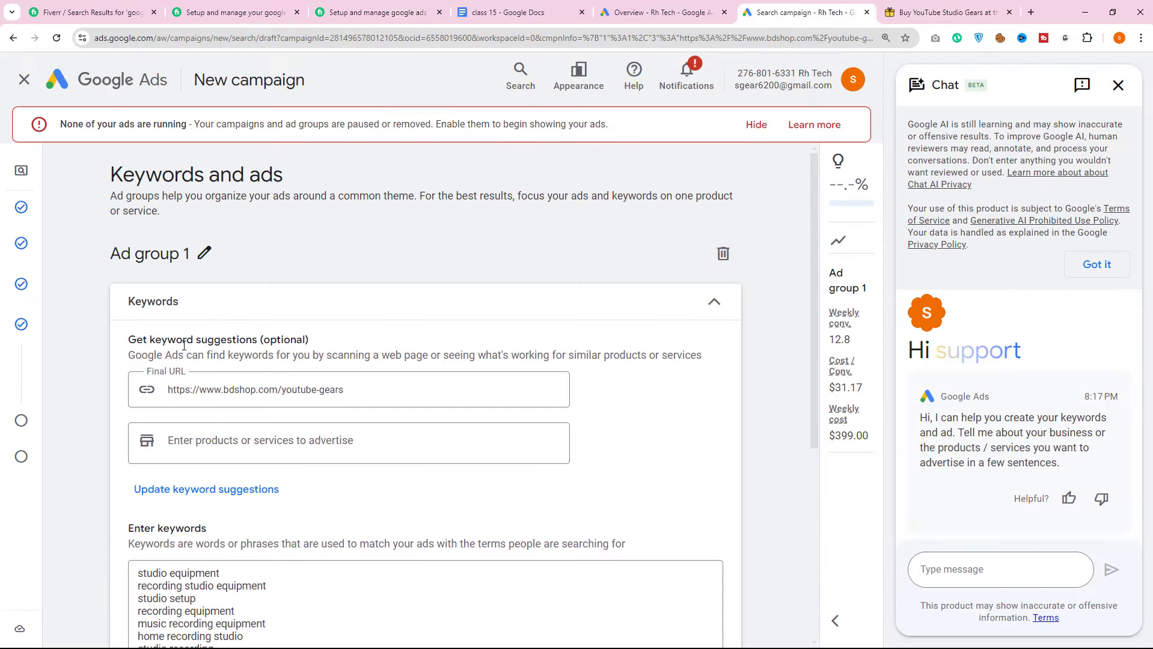
pyautogui.scroll(-5, 196, 327)
pyautogui.scroll(3, 199, 349)
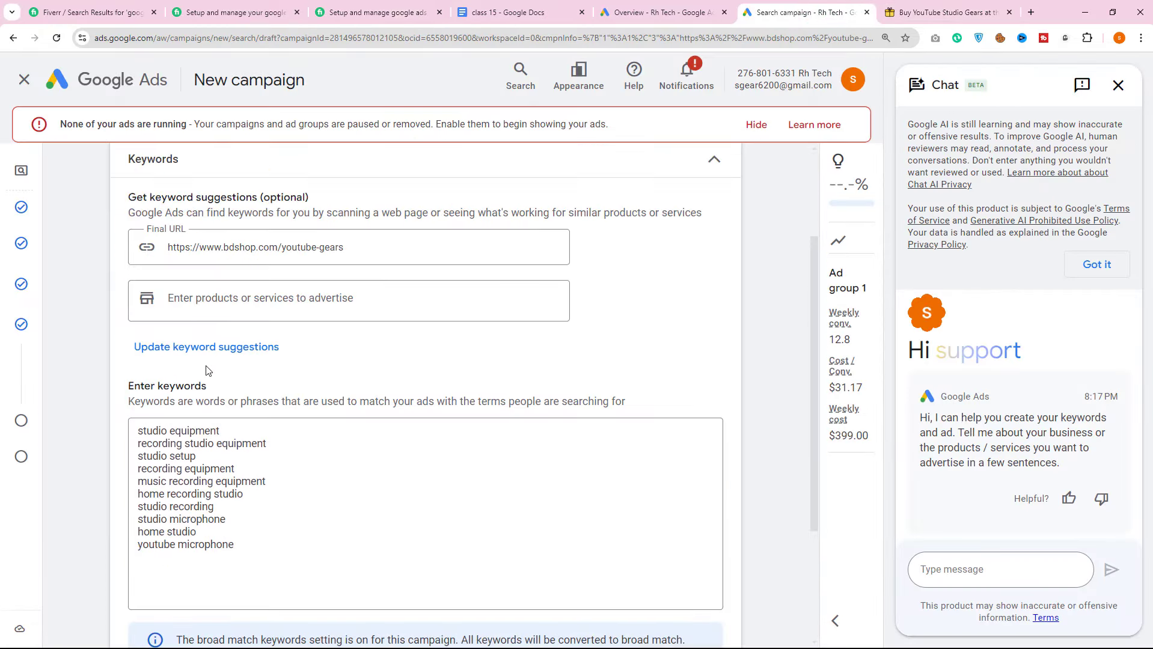
pyautogui.scroll(-3, 214, 347)
pyautogui.click(163, 533)
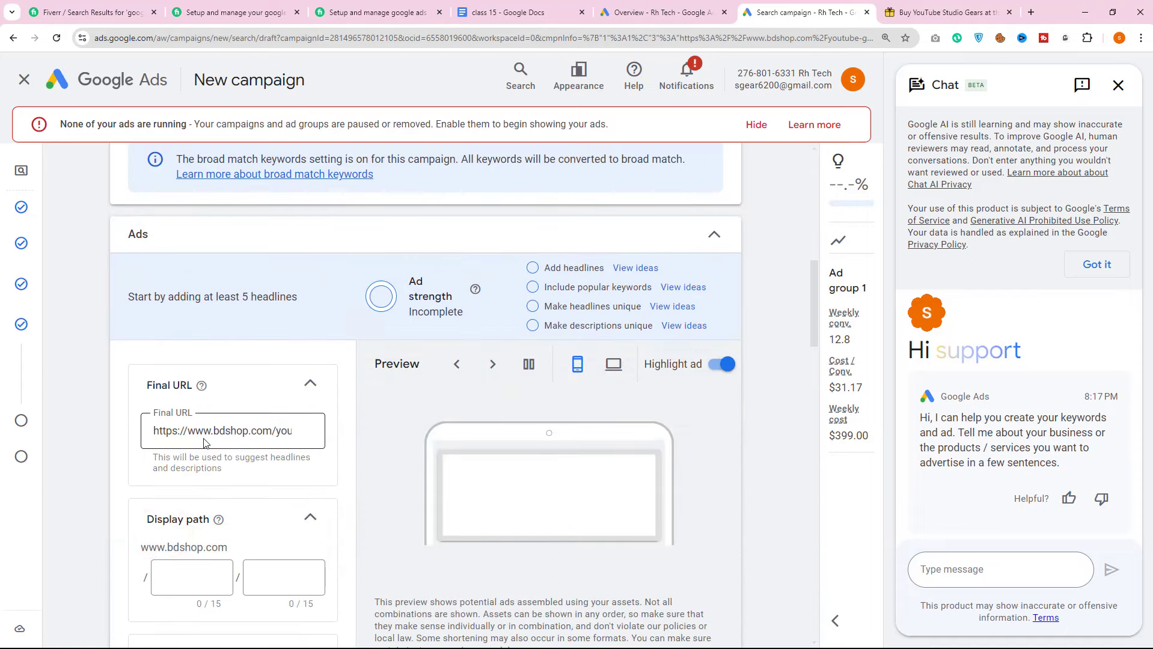
pyautogui.scroll(-3, 204, 442)
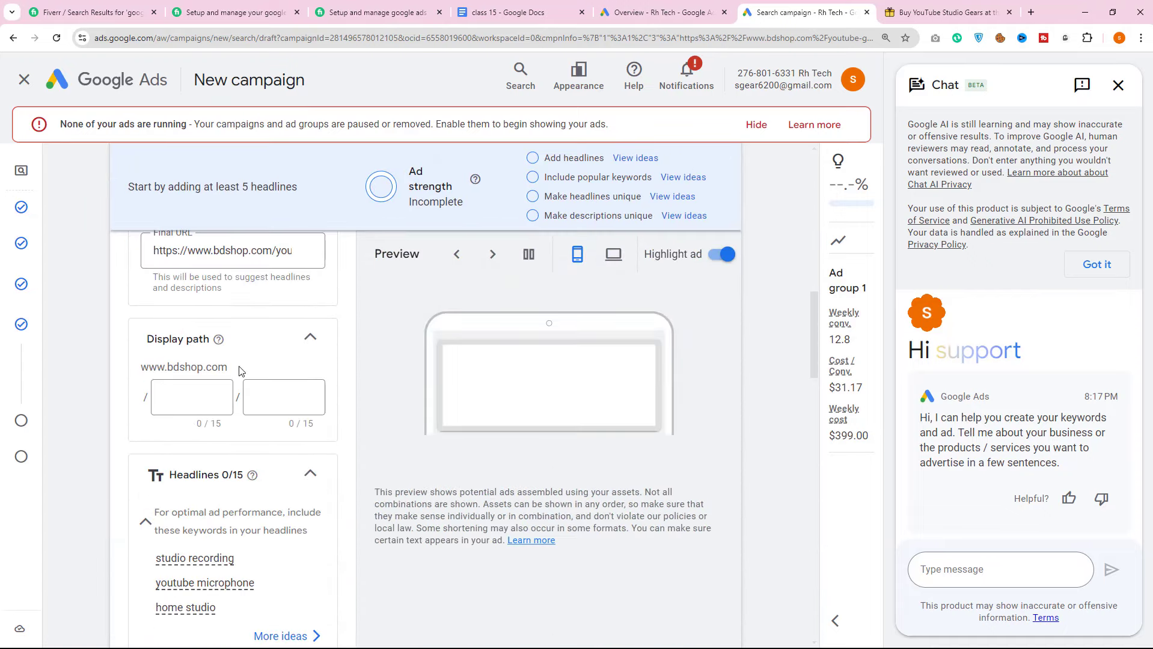
pyautogui.scroll(-5, 241, 376)
pyautogui.scroll(-4, 198, 373)
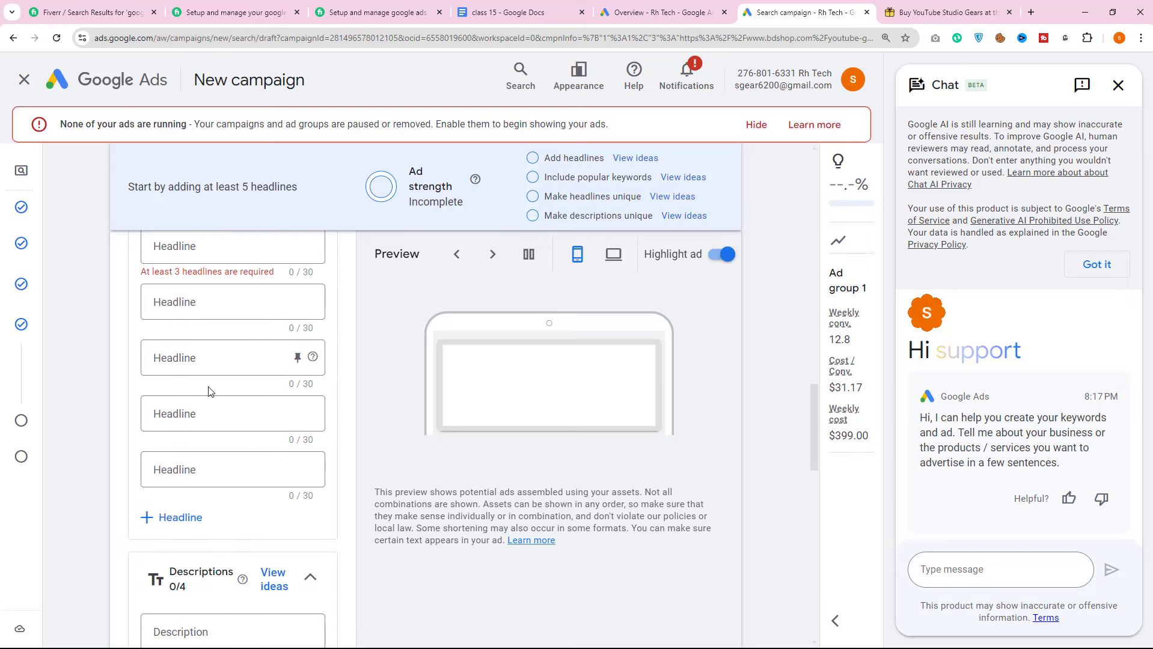
pyautogui.scroll(-4, 217, 395)
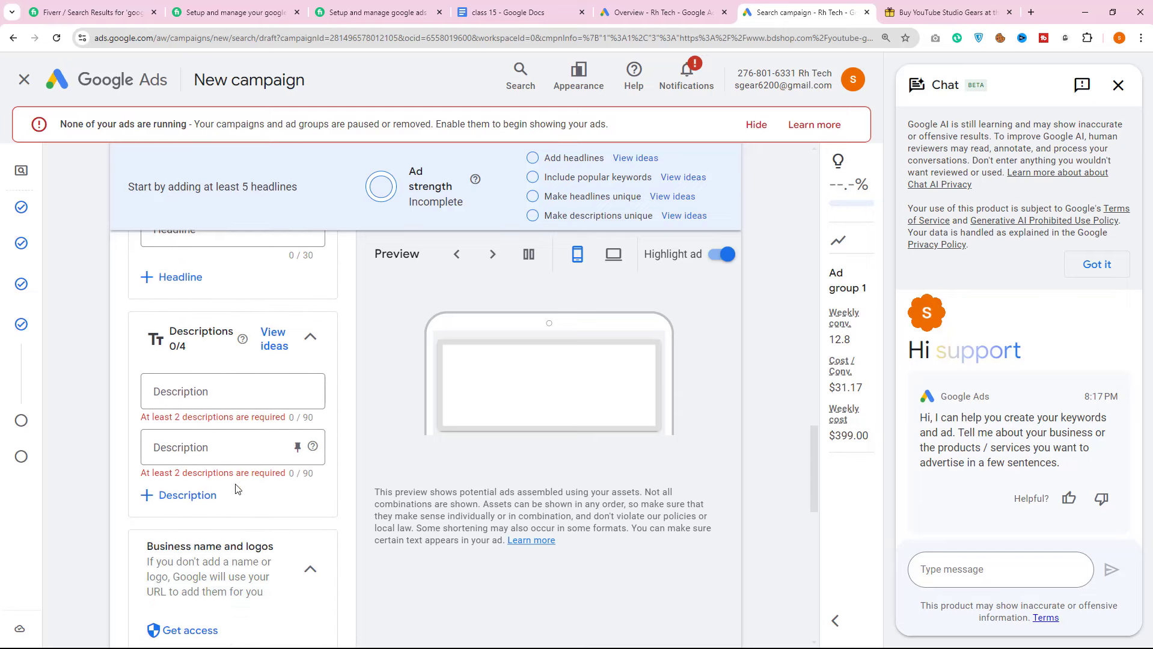
pyautogui.scroll(1, 178, 310)
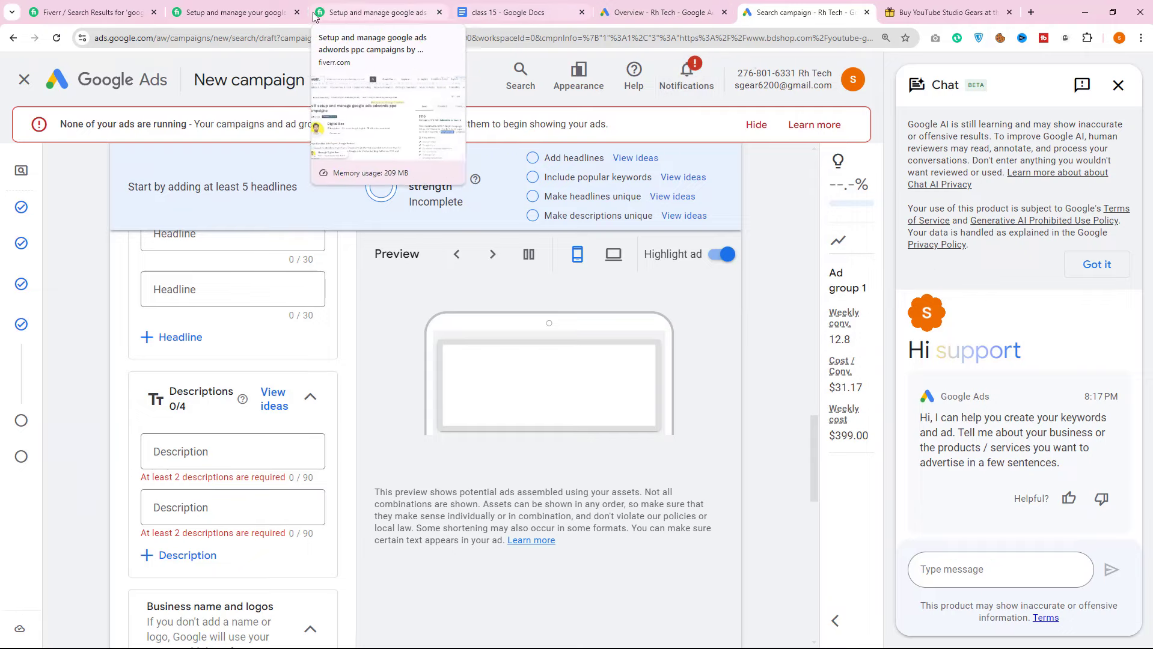
# Highlight "Extension" in the Fiverr gig's Basic package and examine the matching sitelinks section in the Google Ads campaign draft
pyautogui.click(353, 11)
pyautogui.moveTo(1024, 442); pyautogui.dragTo(1063, 442)
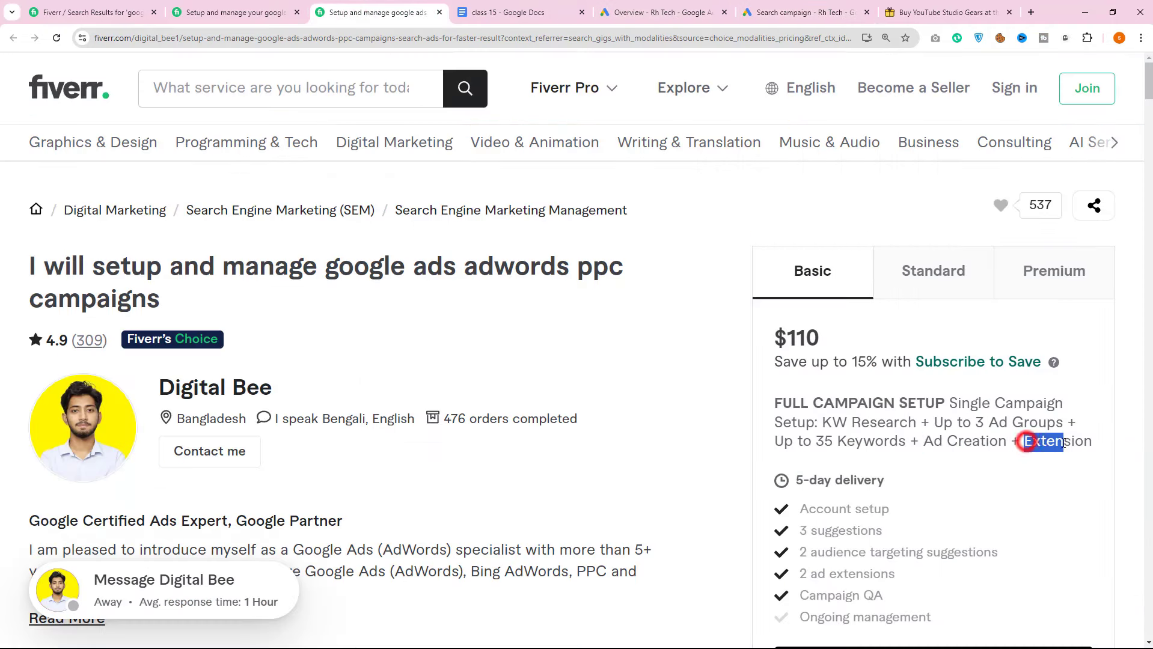
pyautogui.click(792, 10)
pyautogui.scroll(-6, 358, 390)
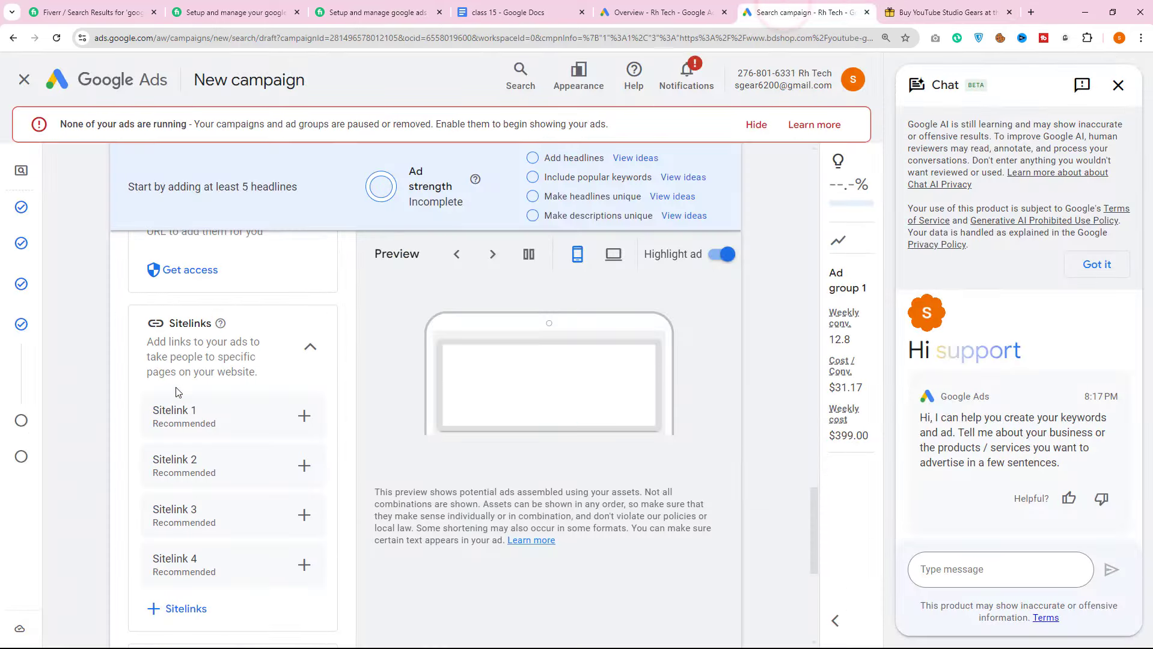
pyautogui.scroll(4, 160, 325)
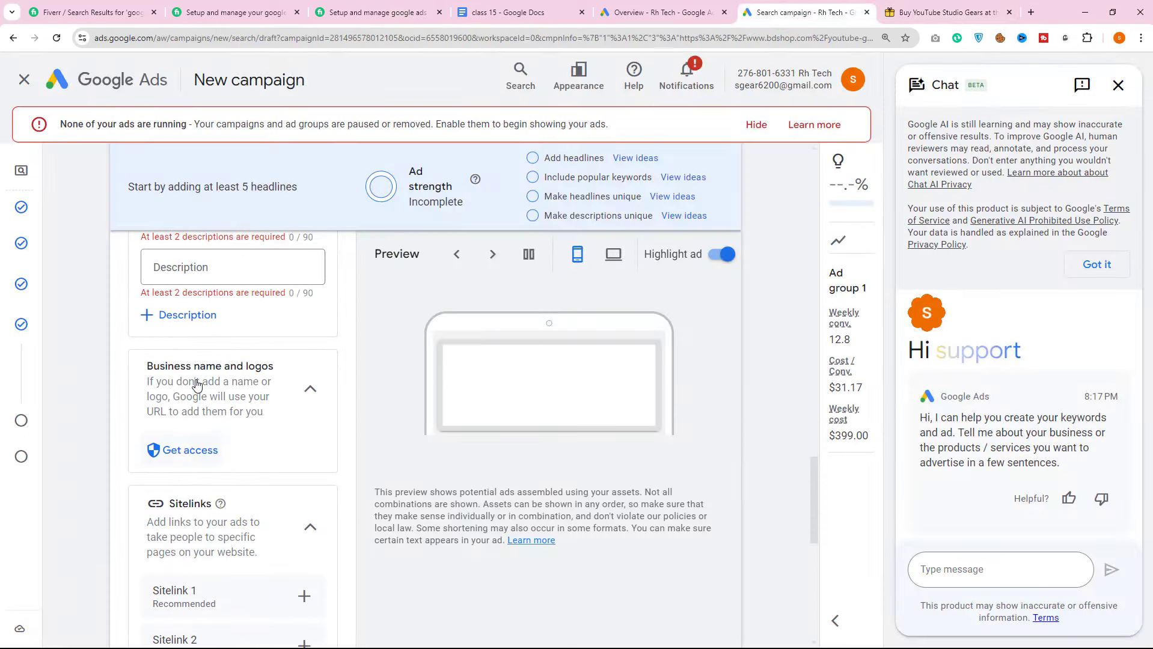
# Examine the business name, sitelinks and callouts sections of the Ad group 1 ad, and expand the additional asset types
pyautogui.scroll(-1, 211, 420)
pyautogui.scroll(-2, 202, 445)
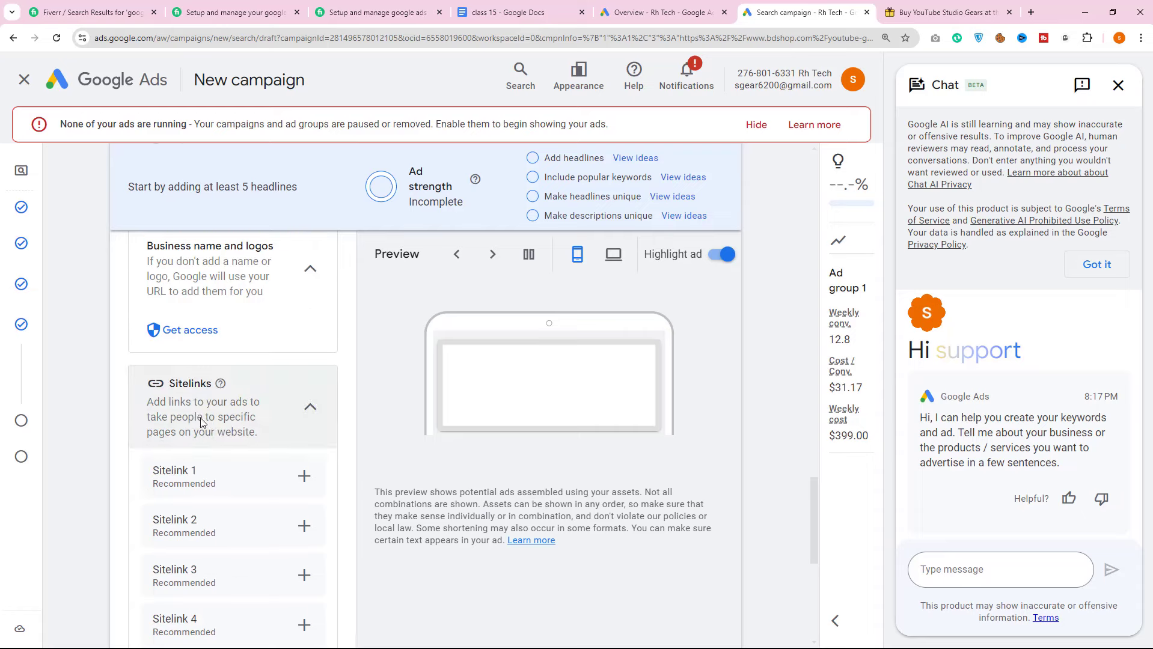
pyautogui.scroll(-5, 224, 394)
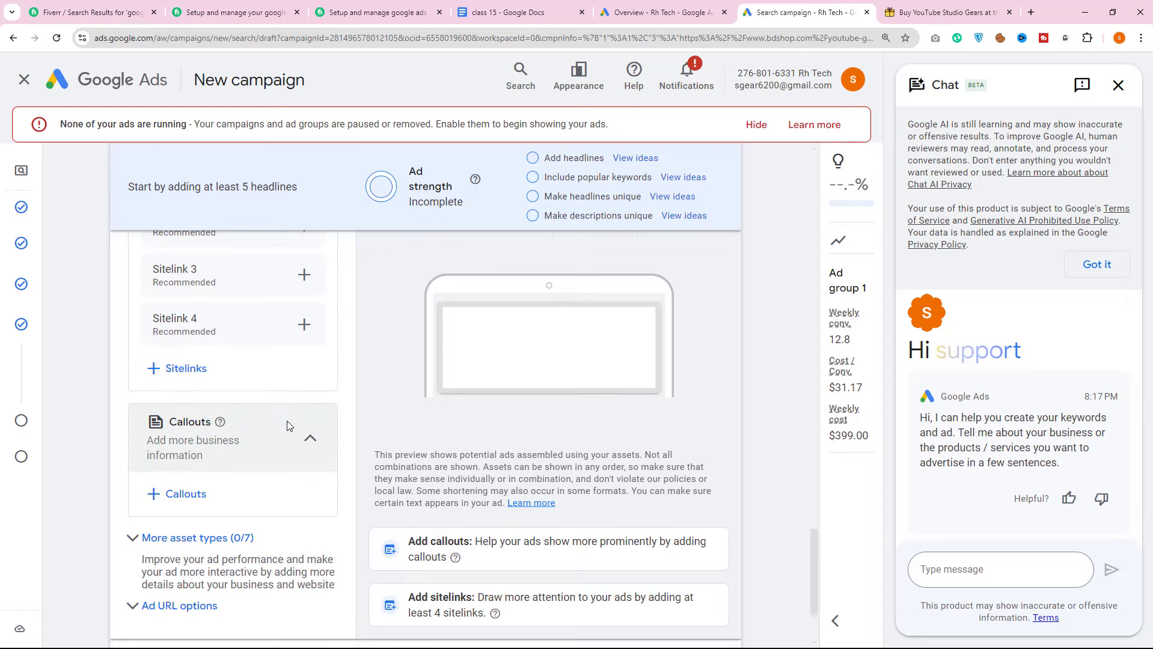
pyautogui.scroll(-2, 209, 440)
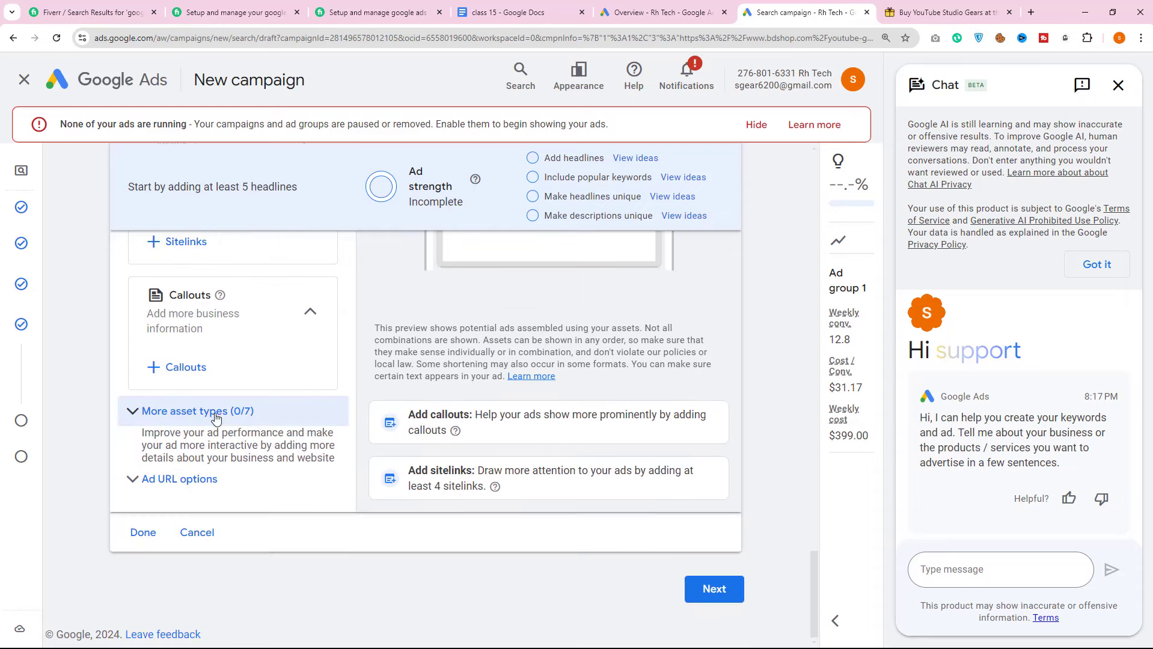
pyautogui.click(243, 415)
pyautogui.scroll(-4, 240, 480)
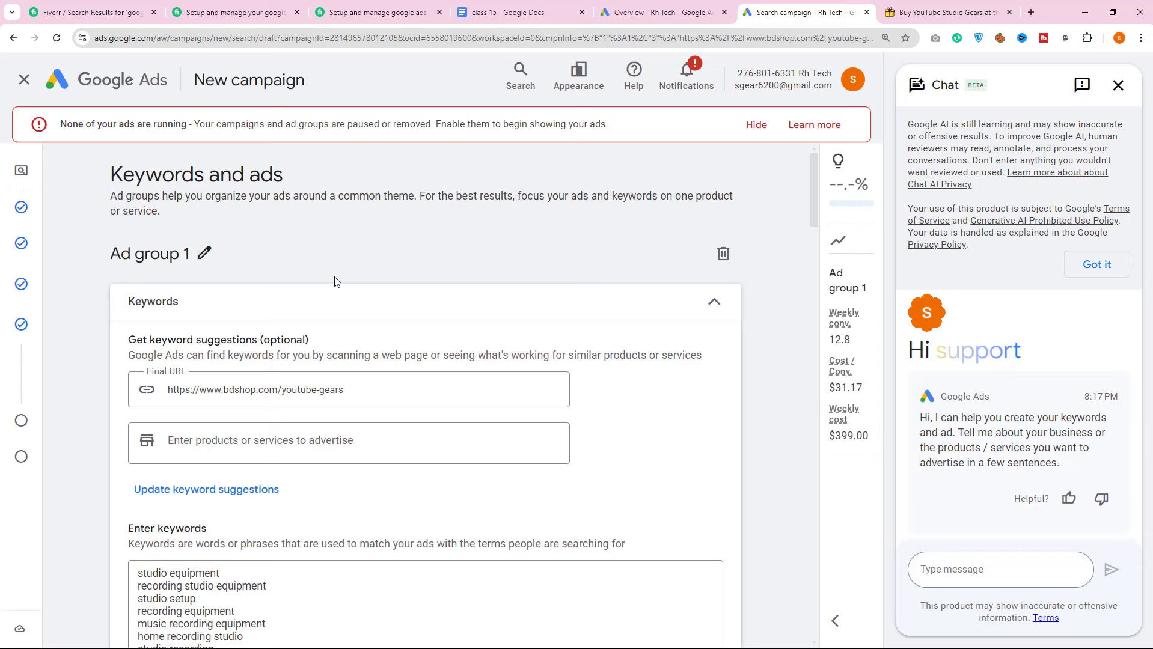
# Highlight Ad group 1's full keyword list in the campaign draft, and copy "35 Keywords" from the $110 Fiverr gig's Basic package
pyautogui.scroll(-3, 315, 313)
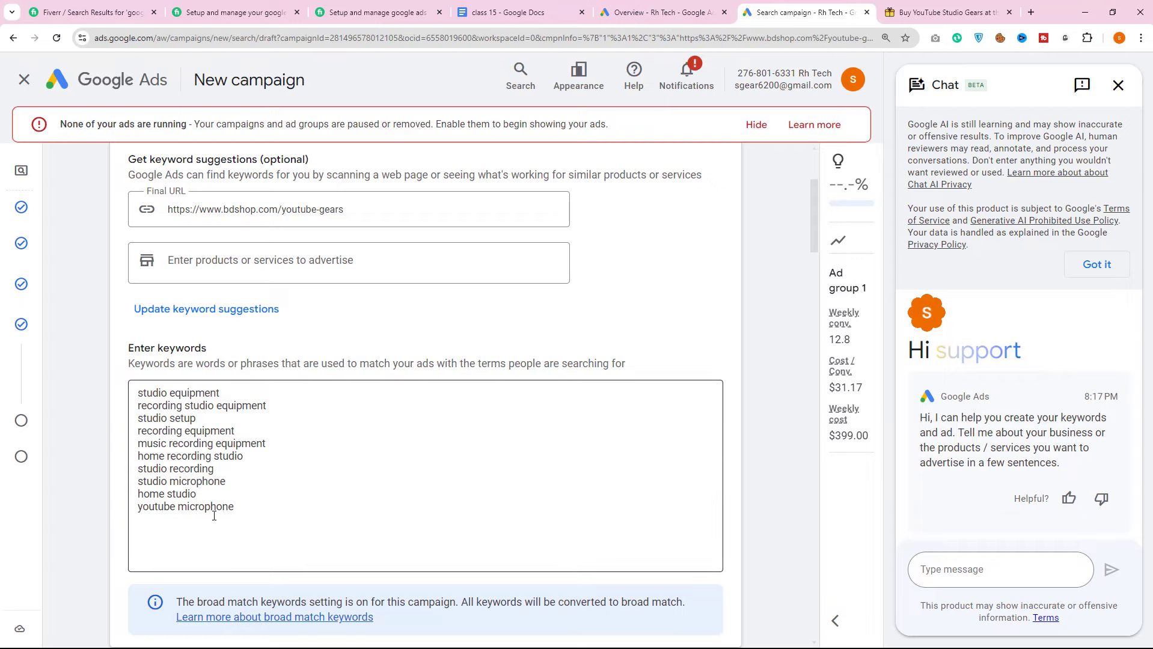
pyautogui.moveTo(246, 523); pyautogui.dragTo(180, 391)
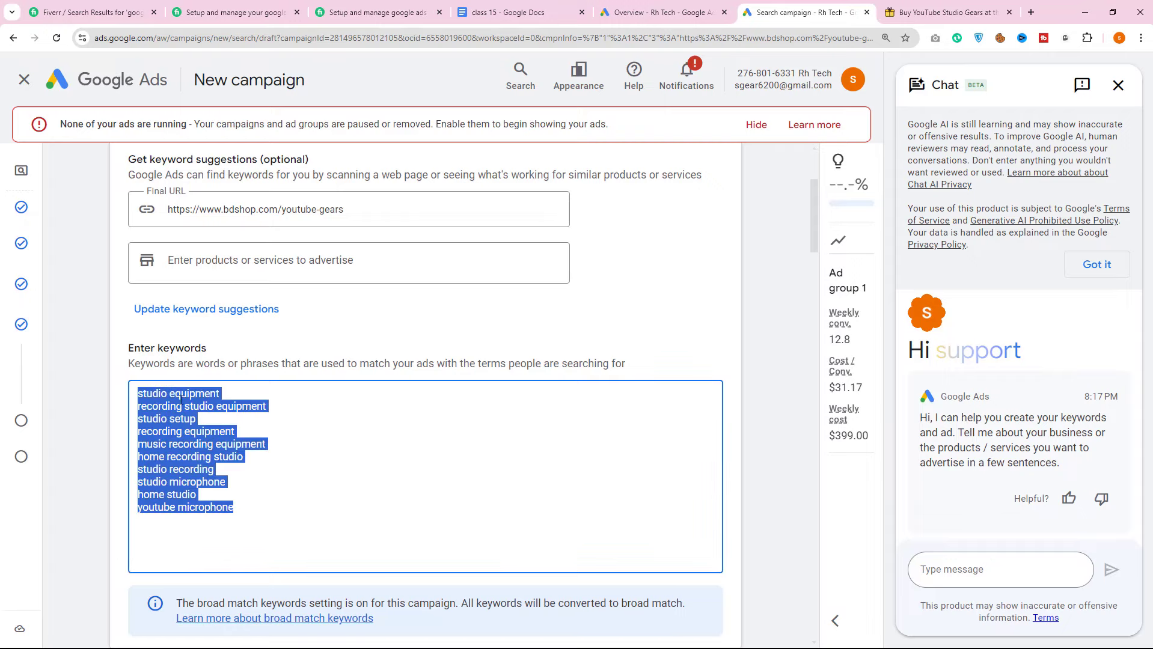
pyautogui.click(336, 12)
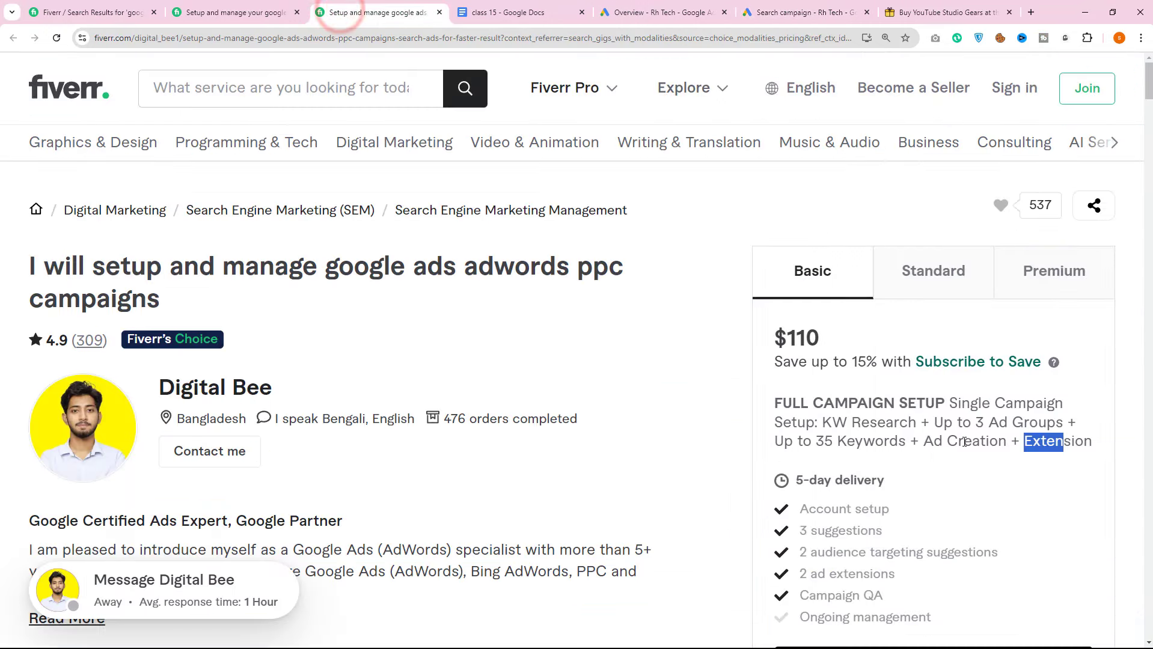
pyautogui.moveTo(815, 438); pyautogui.dragTo(912, 439)
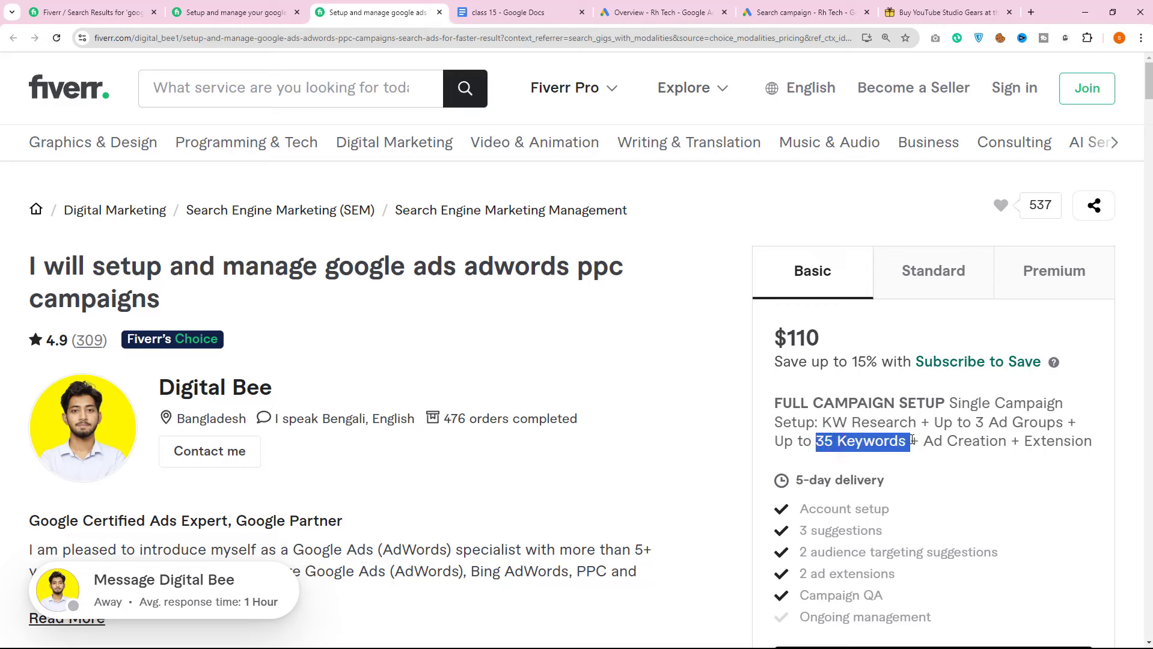
pyautogui.click(834, 443)
pyautogui.moveTo(818, 442); pyautogui.dragTo(903, 450)
pyautogui.rightClick(889, 455)
pyautogui.click(915, 463)
# Switch to the class 15 Google Docs document and add a left-aligned line "3 Ad Group" below the Multiple Ad Group Creation heading
pyautogui.click(472, 12)
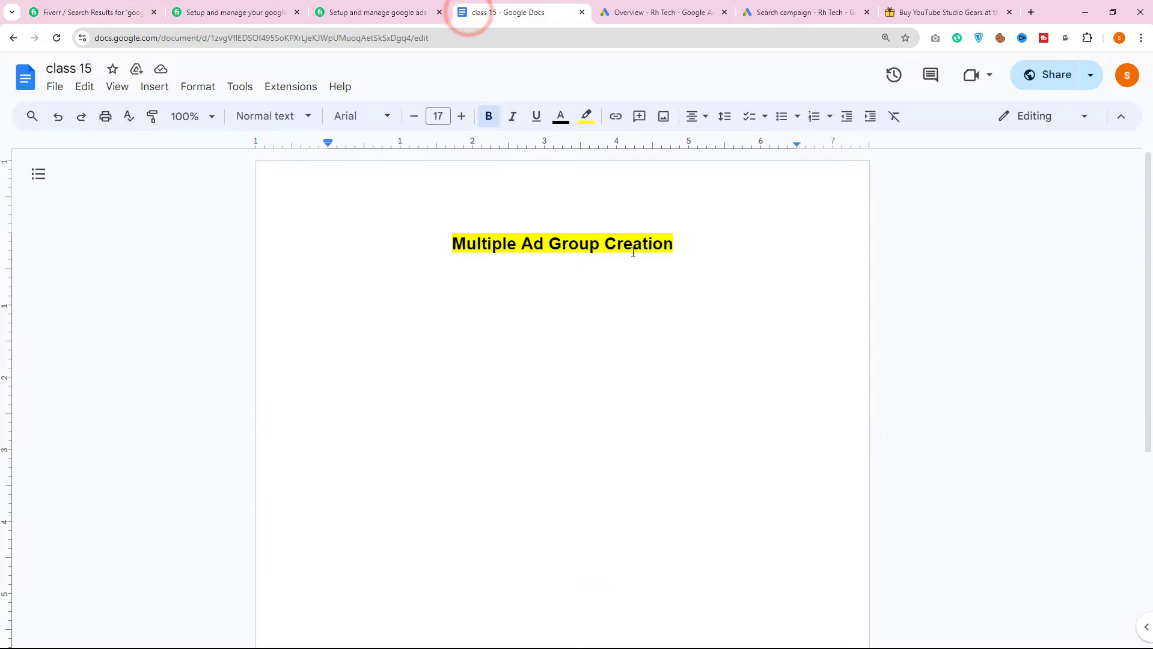
pyautogui.click(675, 247)
pyautogui.press('Return')
pyautogui.press('Return')
pyautogui.press('Return')
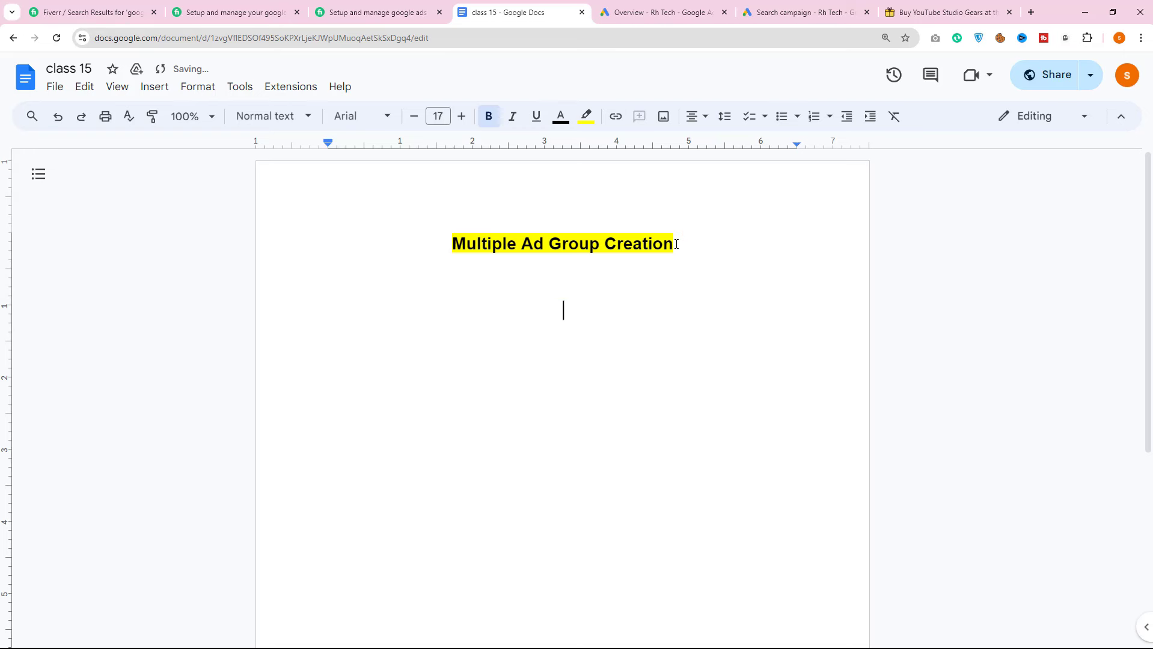
pyautogui.hotkey('ctrl', 'shift', 'l')
pyautogui.write('3 Ad')
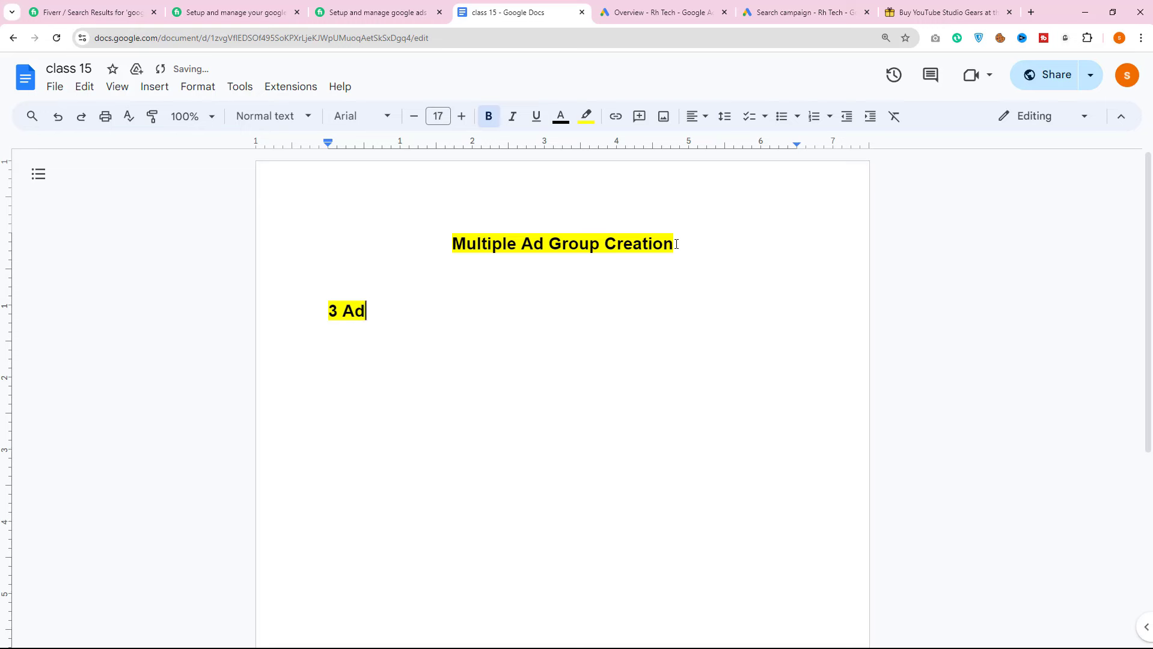
pyautogui.write(' Group')
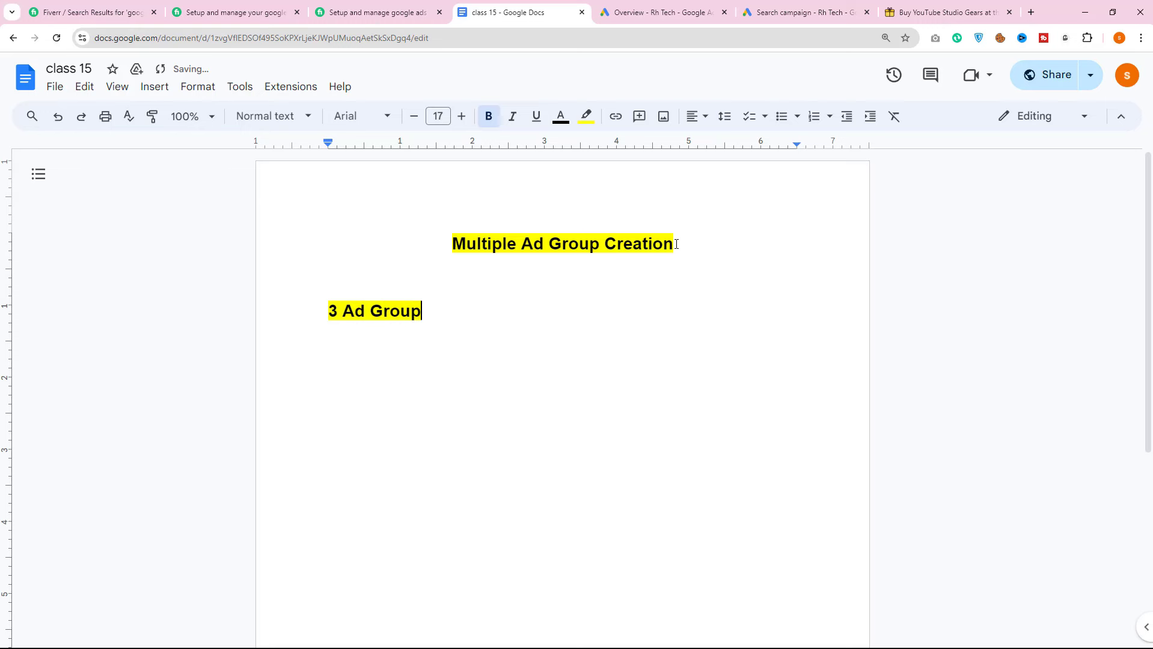
# Remove the yellow highlight from the "3 Ad Group" line
pyautogui.moveTo(430, 306); pyautogui.dragTo(296, 305)
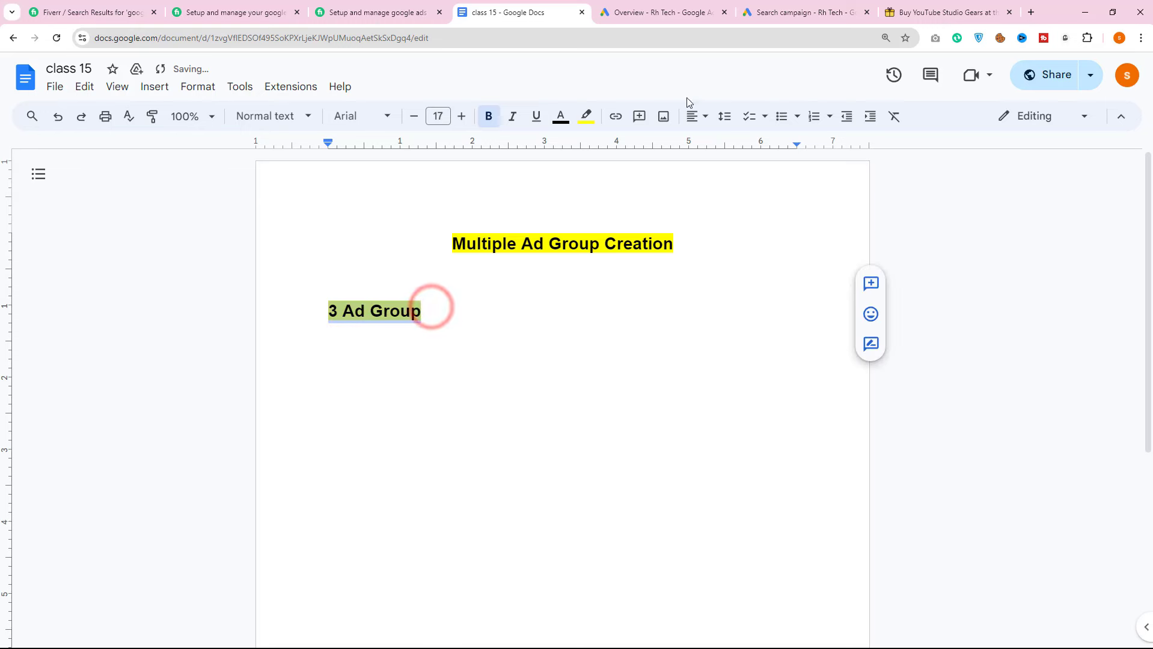
pyautogui.click(586, 116)
pyautogui.click(738, 169)
# Start a numbered list below the "3 Ad Group" line, leaving one blank line between them
pyautogui.click(424, 307)
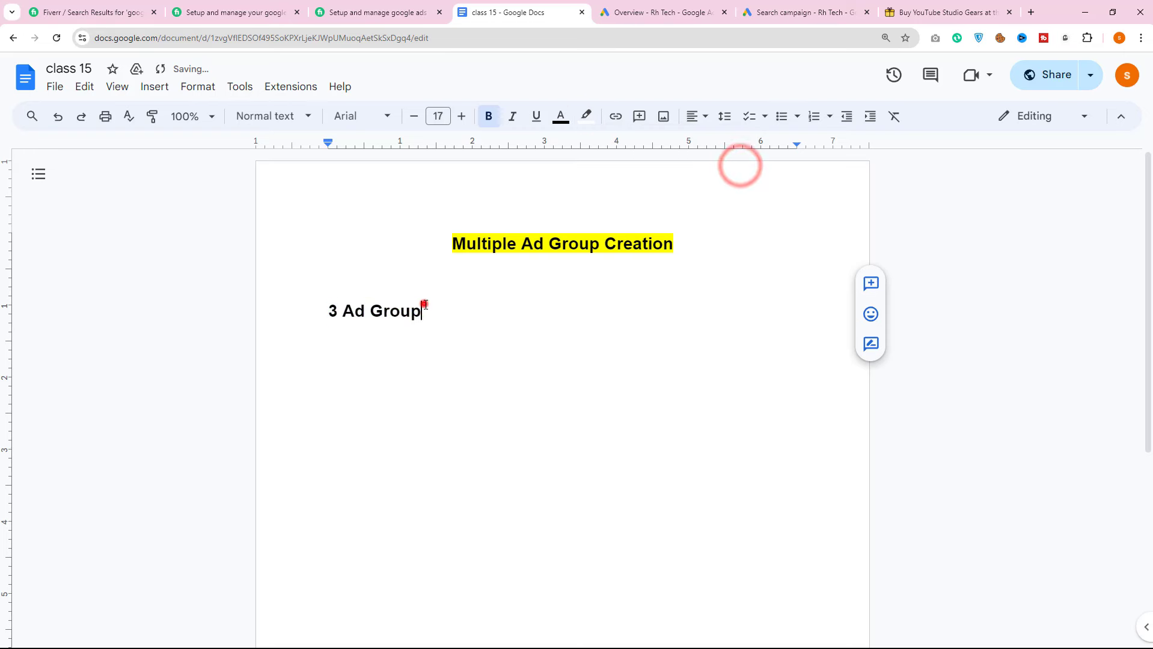
pyautogui.press('Return')
pyautogui.press('Return')
pyautogui.write('1')
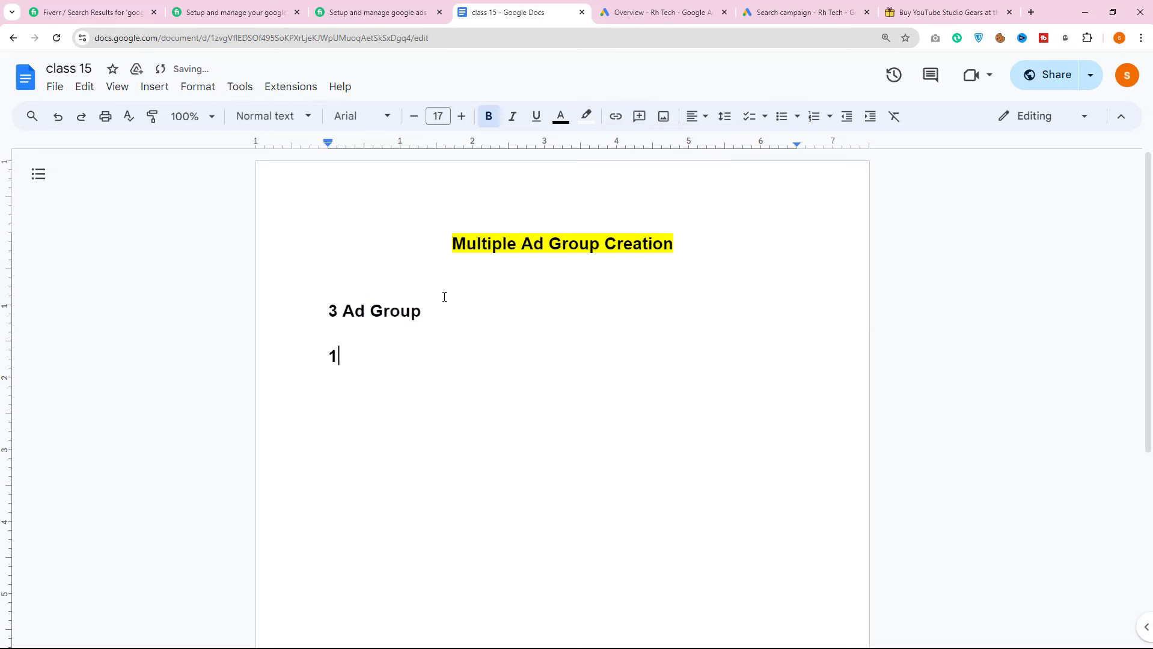
pyautogui.write('.')
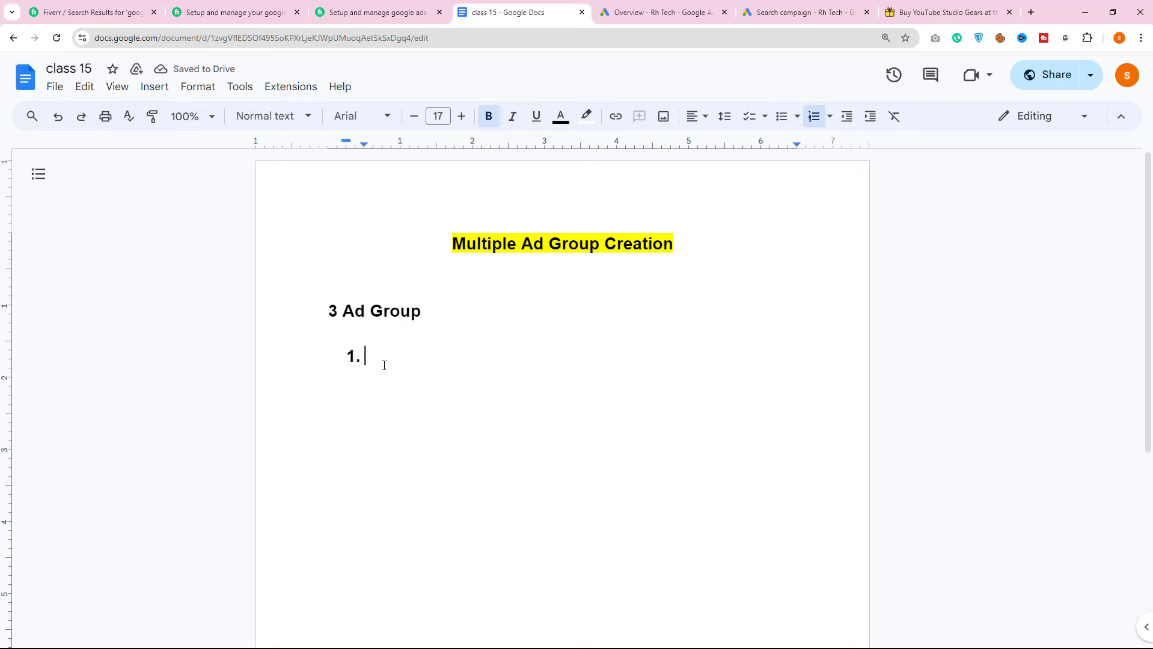
# Extend the "3 Ad Group" line to read "3 Ad Group: 35 Keyword"
pyautogui.click(422, 317)
pyautogui.write(': ')
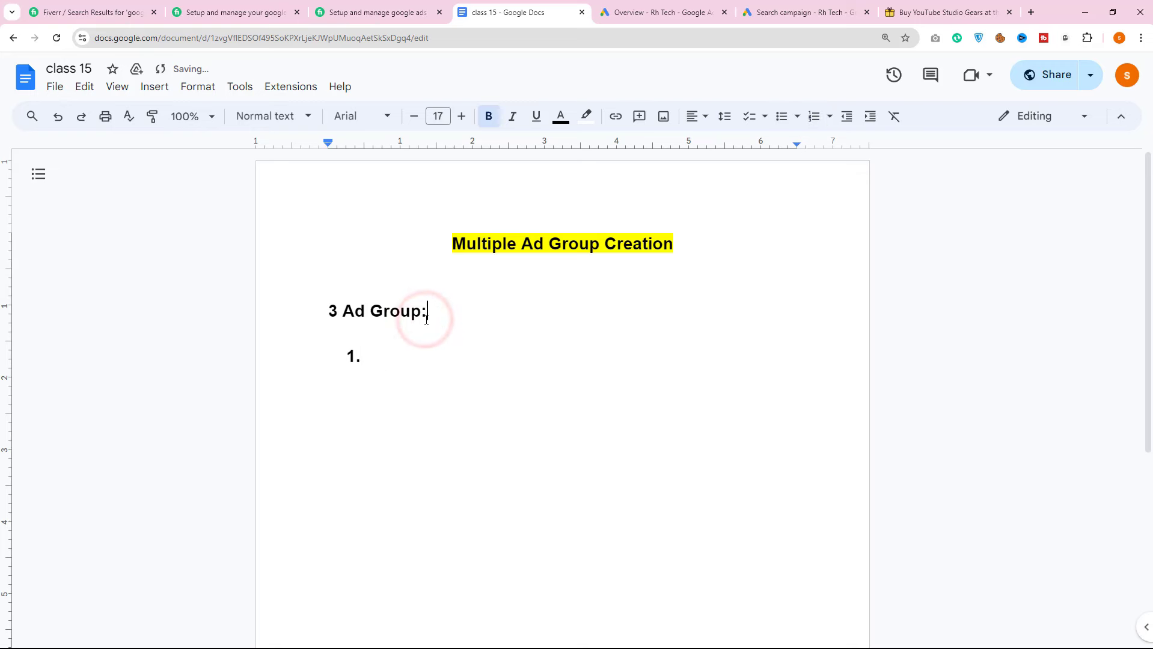
pyautogui.write('35 ')
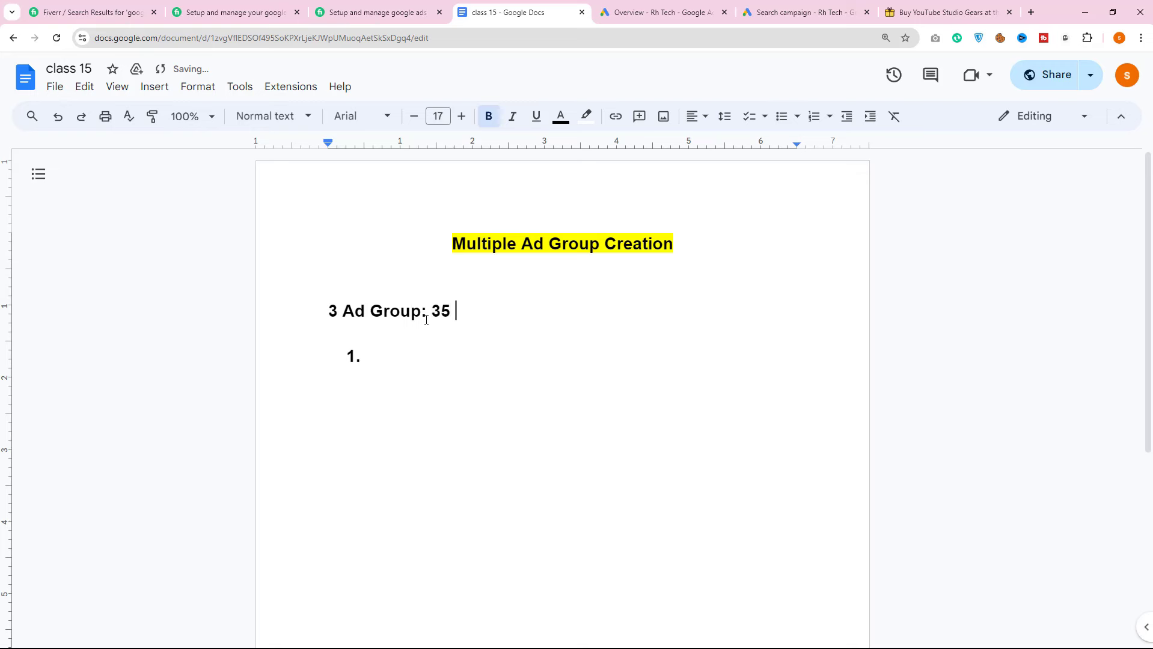
pyautogui.write('Keyword')
# Enter "10 Keywords" as the first item of the numbered list
pyautogui.click(367, 363)
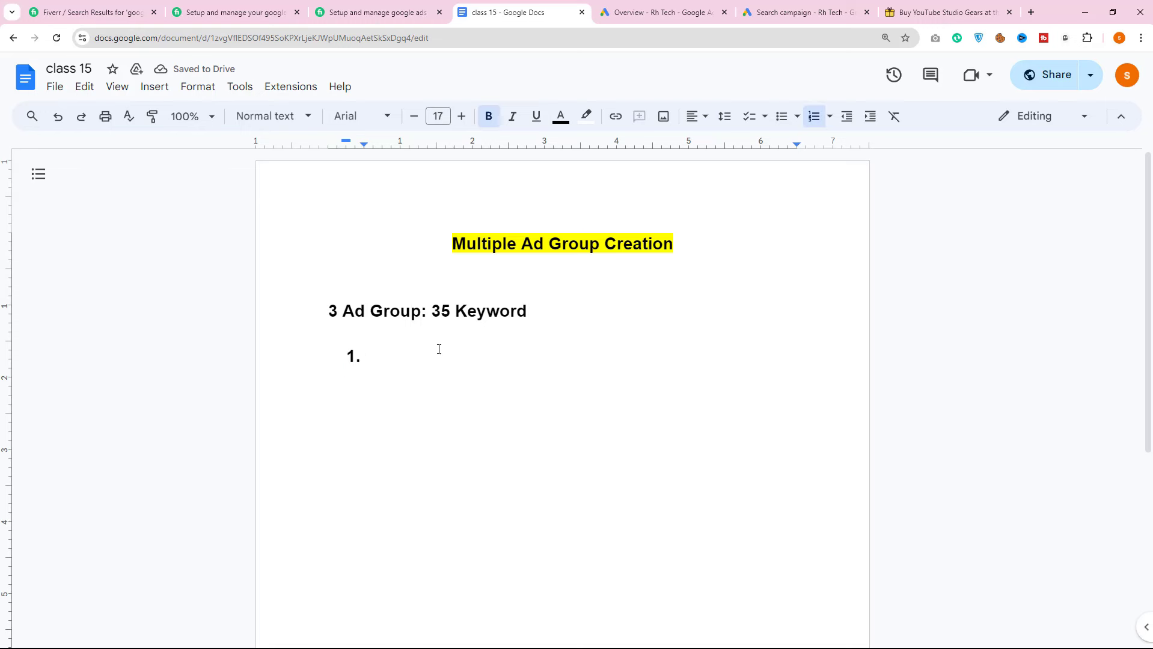
pyautogui.doubleClick(439, 309)
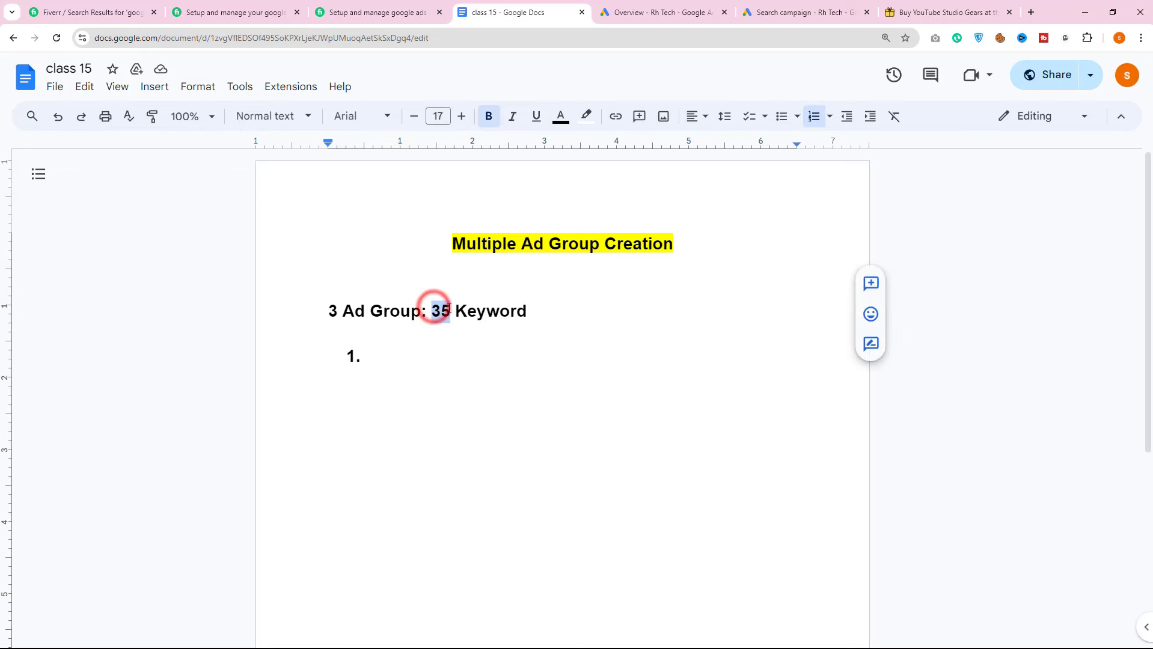
pyautogui.click(375, 352)
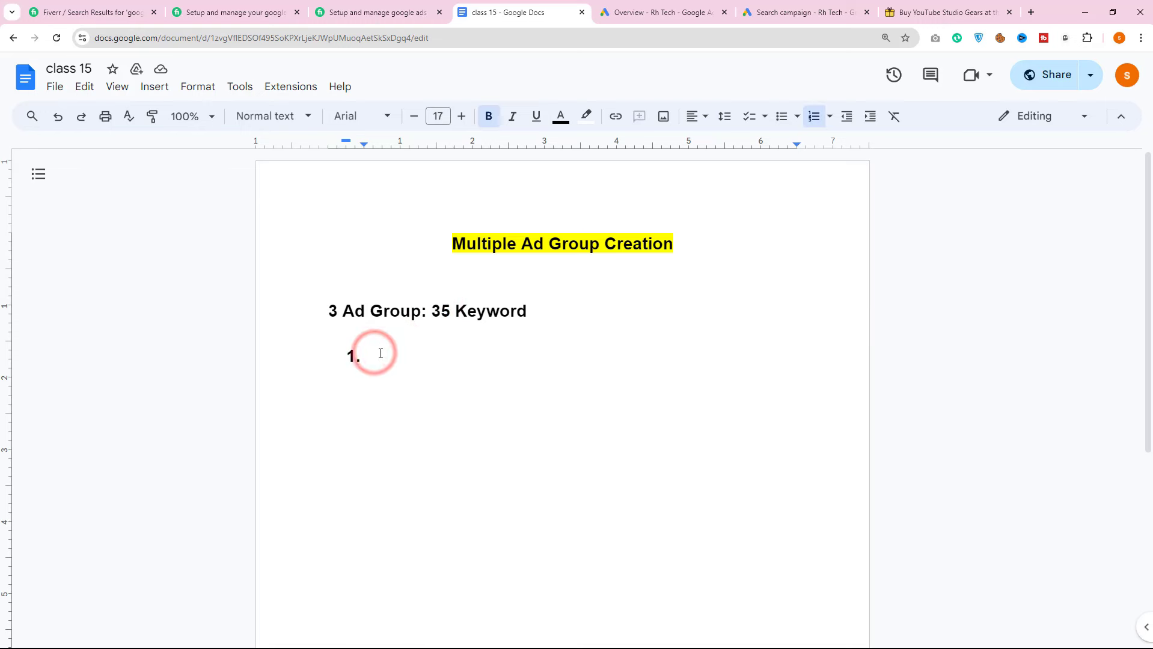
pyautogui.write('10 ')
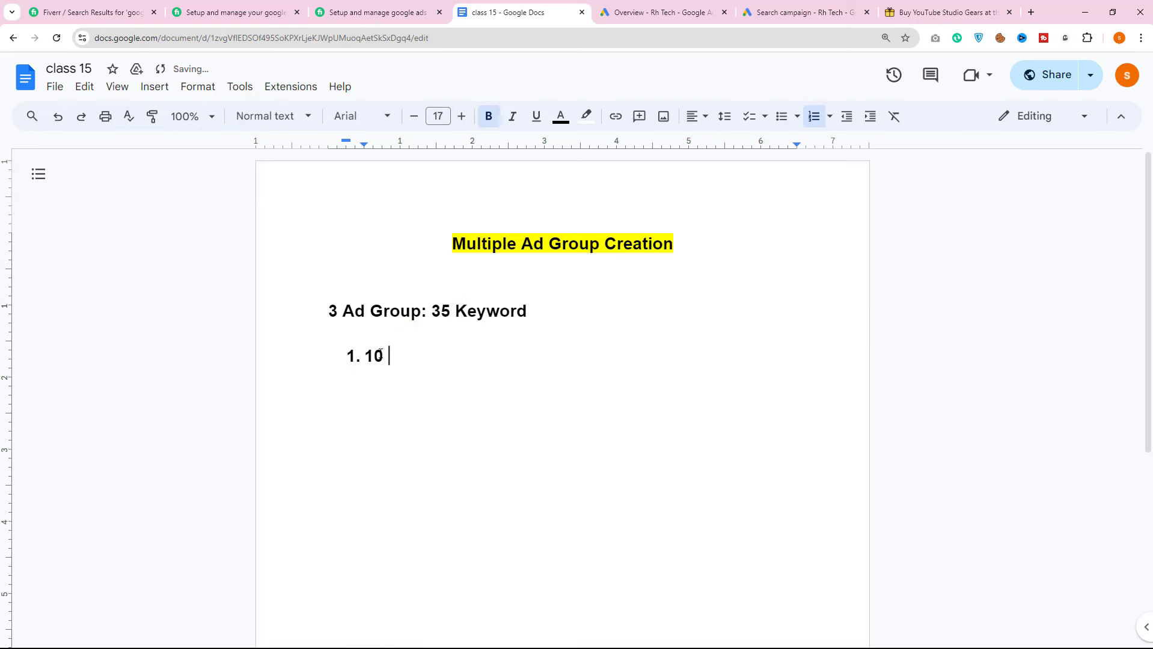
pyautogui.write('Keywords')
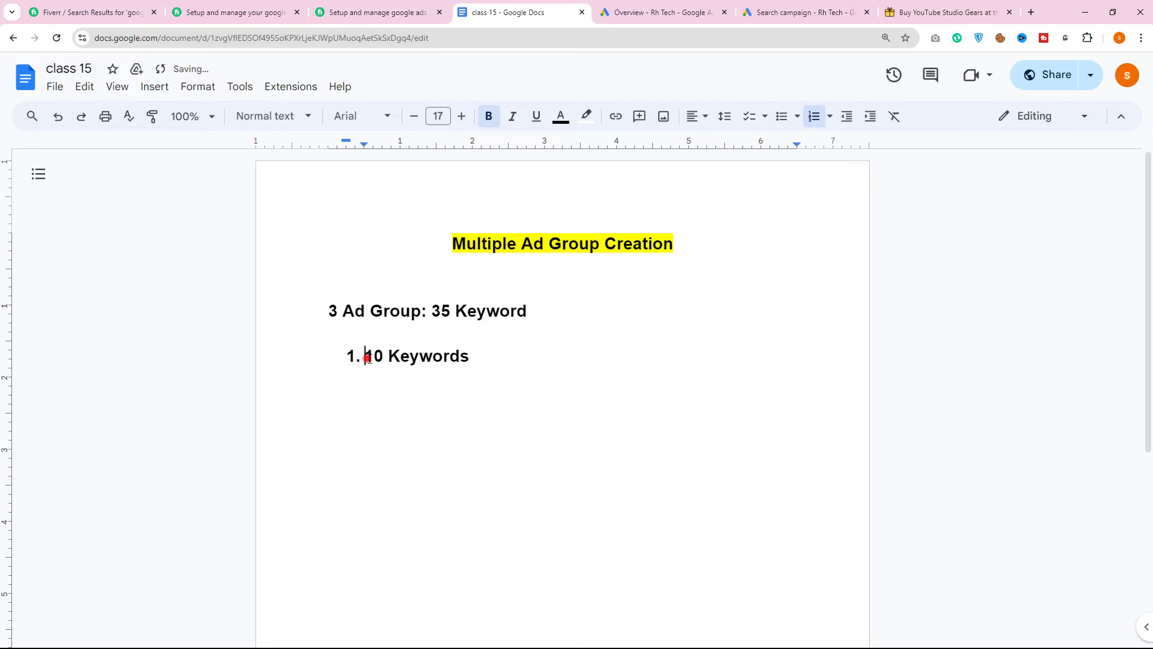
# Duplicate the "10 Keywords" item as the second and third list items, and remove the empty fourth item
pyautogui.tripleClick(367, 358)
pyautogui.hotkey('ctrl', 'c')
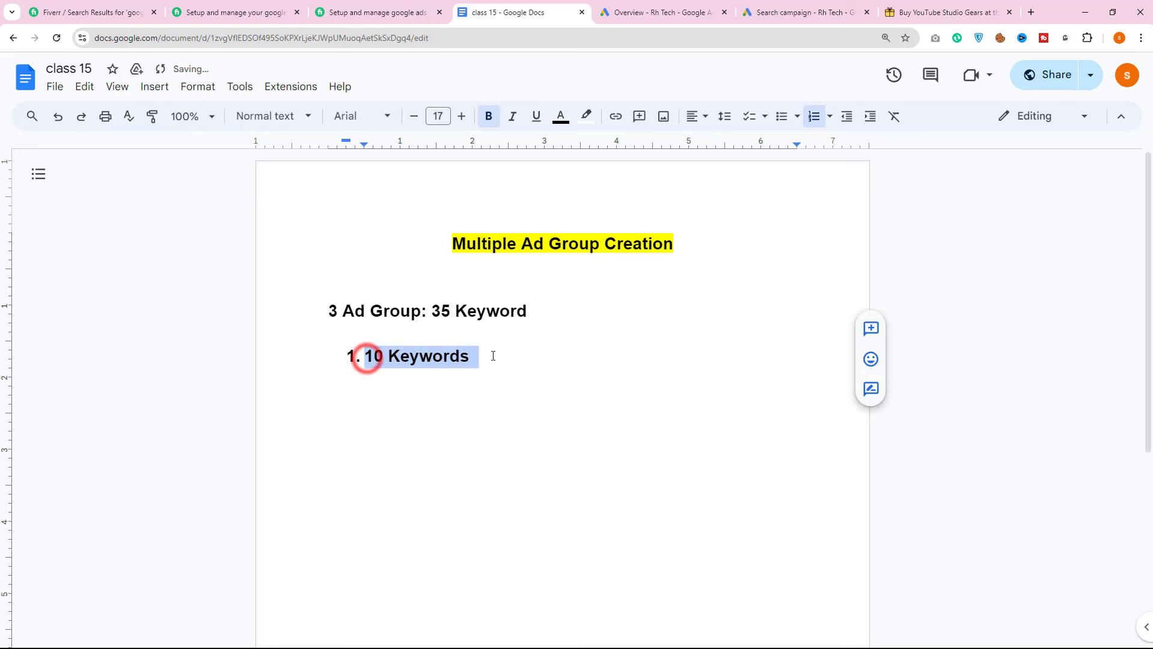
pyautogui.click(519, 353)
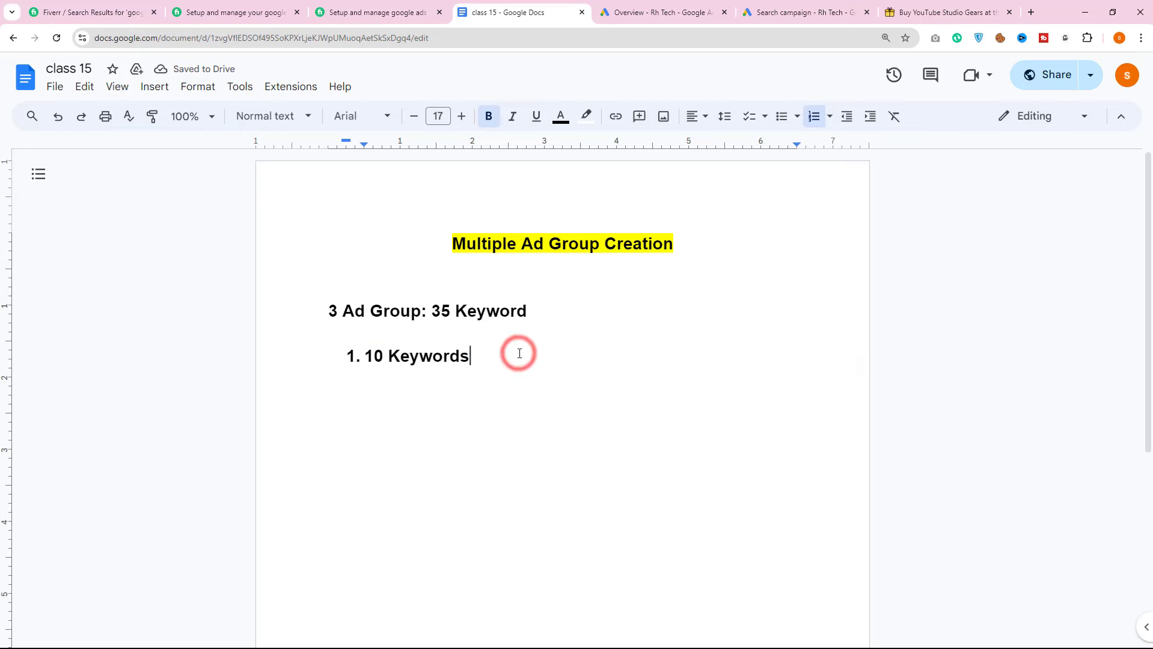
pyautogui.press('Return')
pyautogui.hotkey('ctrl', 'v')
pyautogui.press('Return')
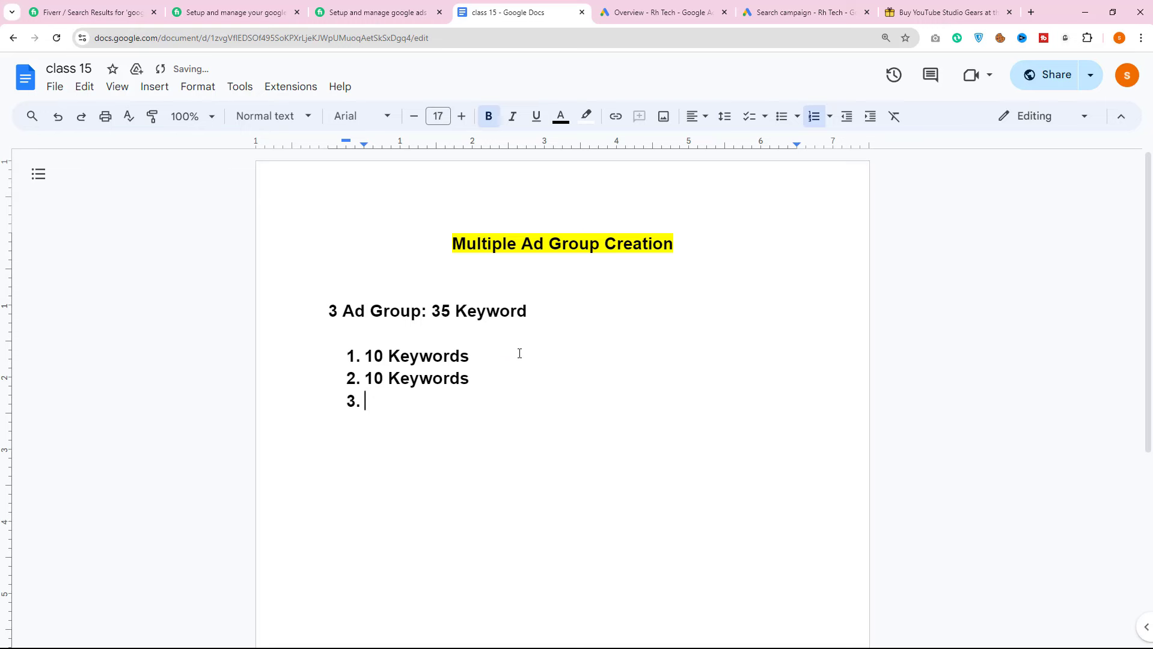
pyautogui.hotkey('ctrl', 'v')
pyautogui.press('Return')
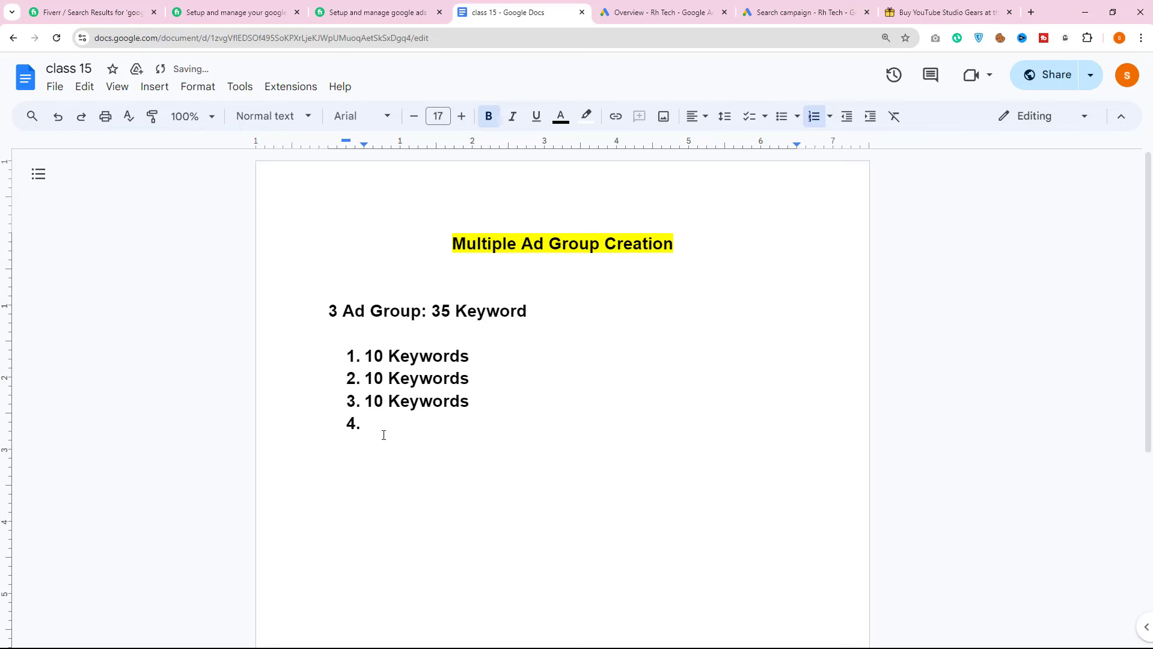
pyautogui.press('BackSpace')
# Change the third list item to "12 Keywords" and the first to "13 Keywords"
pyautogui.click(381, 402)
pyautogui.press('BackSpace')
pyautogui.write('2')
pyautogui.click(382, 357)
pyautogui.press('BackSpace')
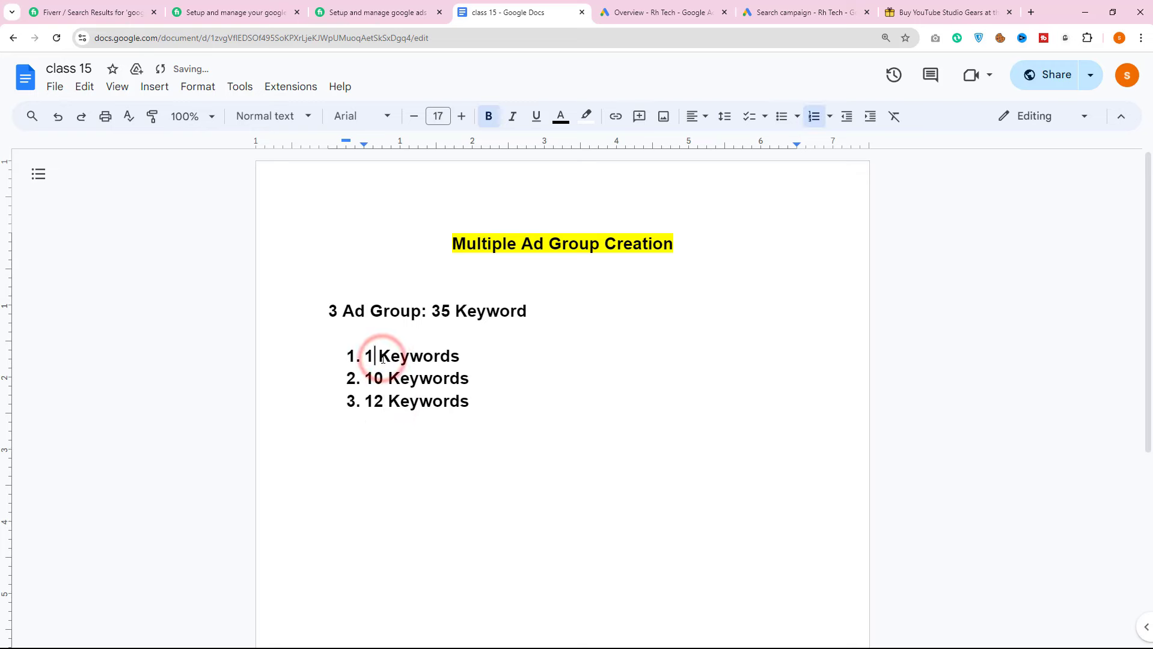
pyautogui.write('3')
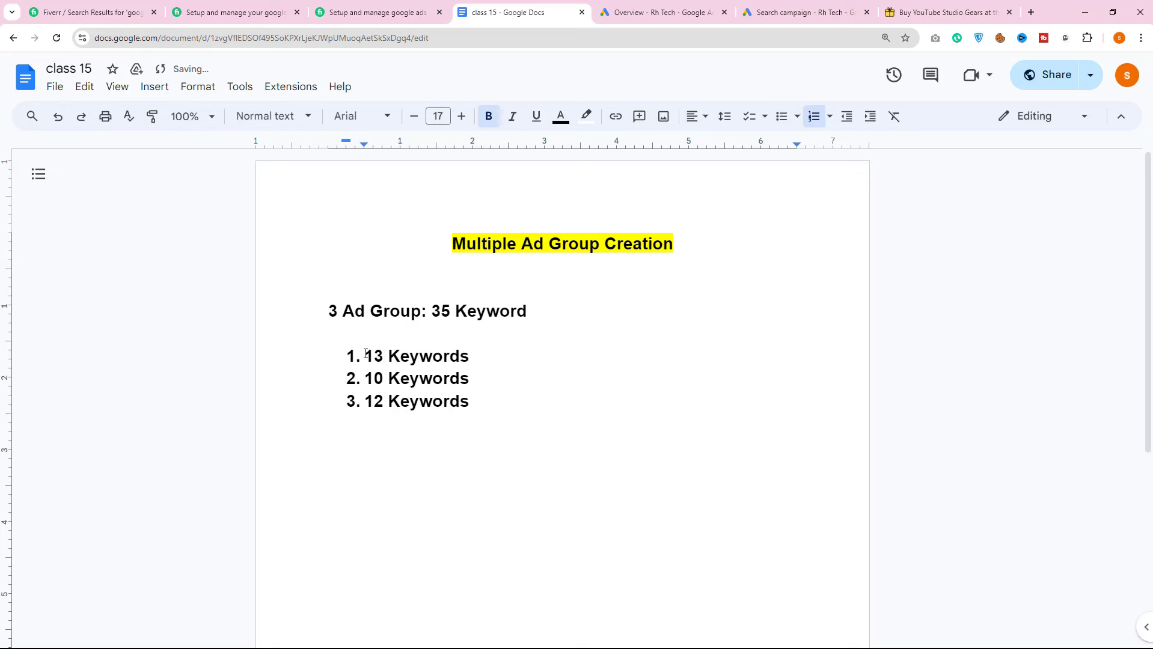
# Highlight the keyword count of each list item and the whole three-item list to review the split across ad groups
pyautogui.moveTo(366, 353); pyautogui.dragTo(476, 403)
pyautogui.click(389, 355)
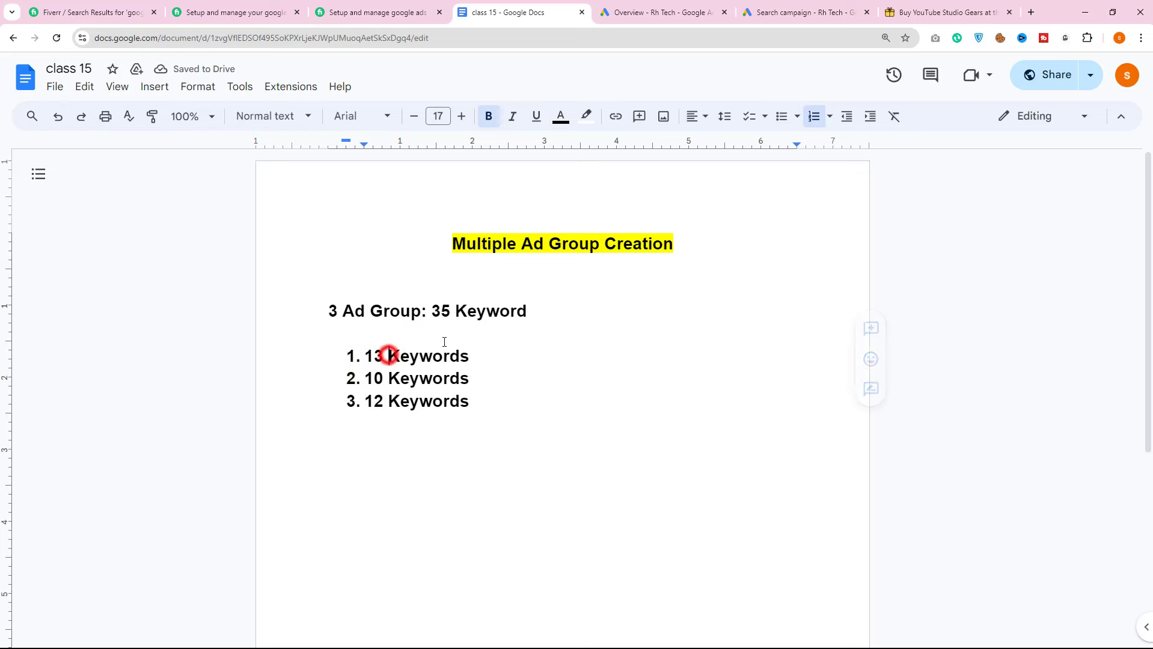
pyautogui.doubleClick(373, 359)
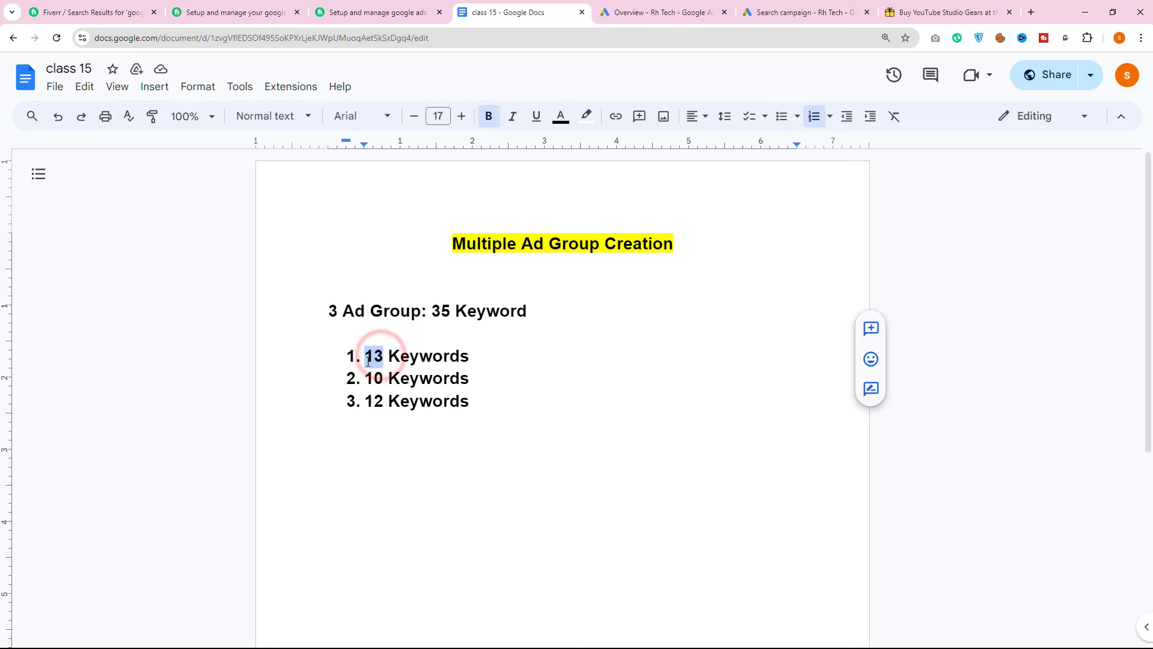
pyautogui.doubleClick(373, 379)
pyautogui.doubleClick(370, 401)
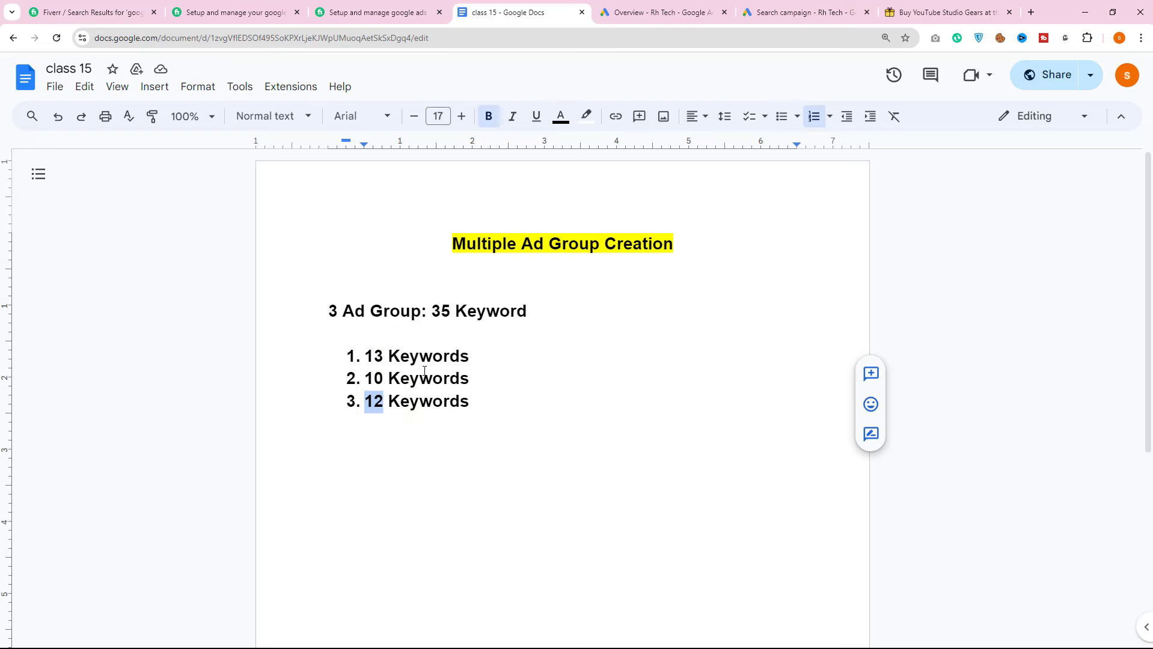
pyautogui.moveTo(484, 404); pyautogui.dragTo(357, 350)
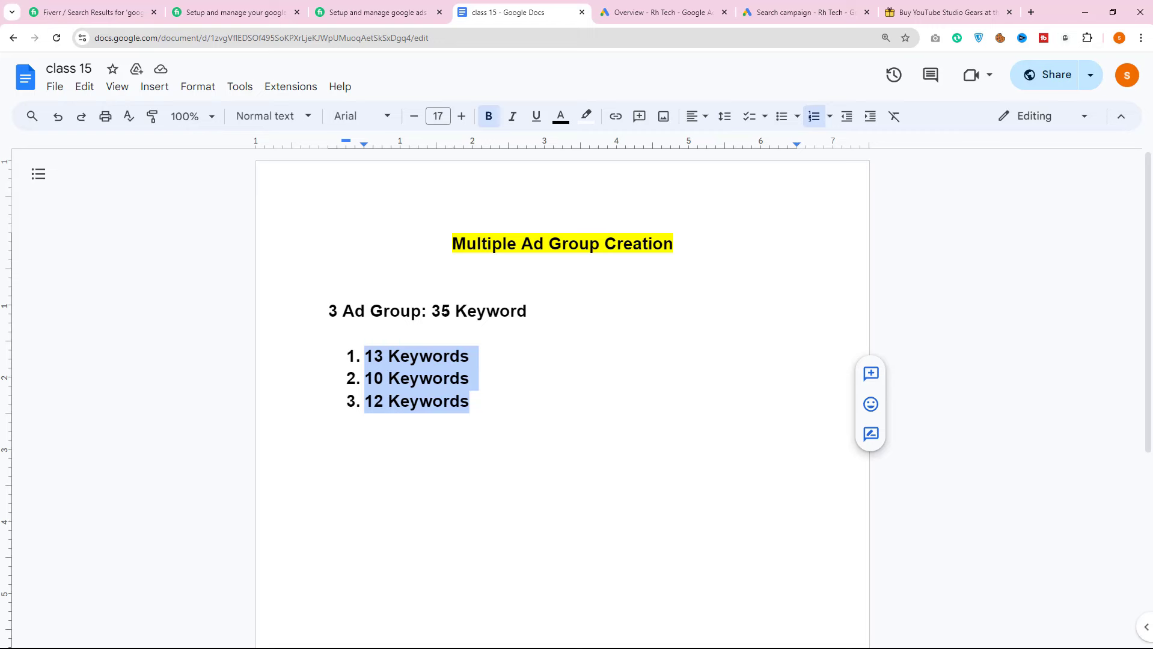
# Switch to Fiverr and review the $110 gig's Basic package and the $50 gig's Basic and Standard packages
pyautogui.click(365, 14)
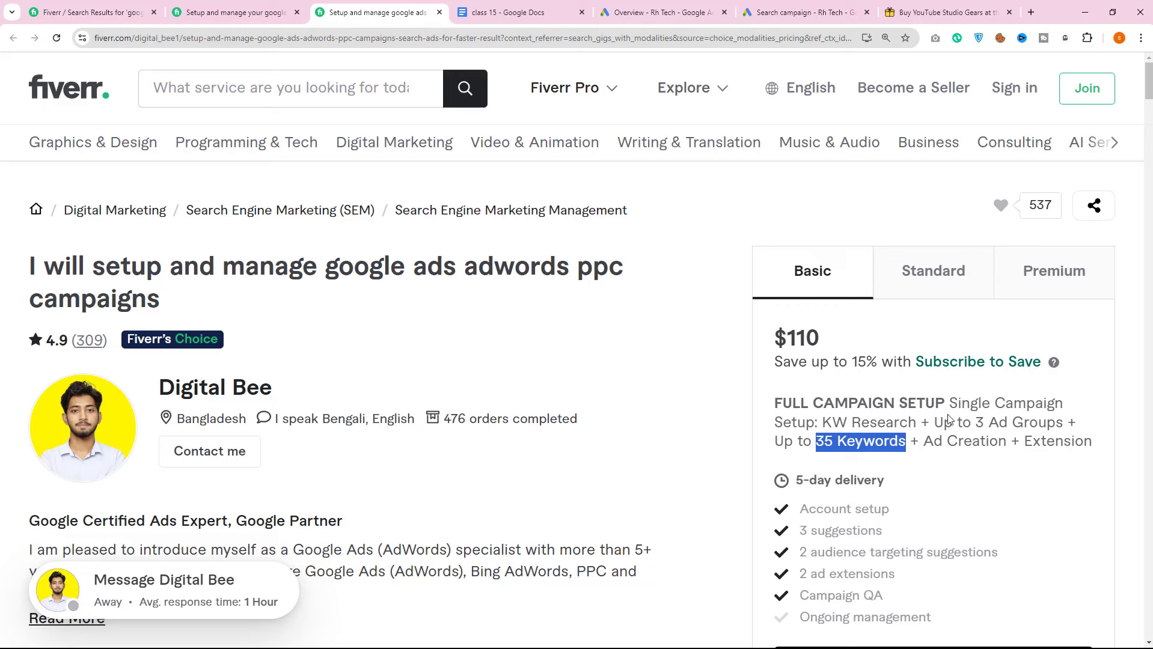
pyautogui.click(237, 12)
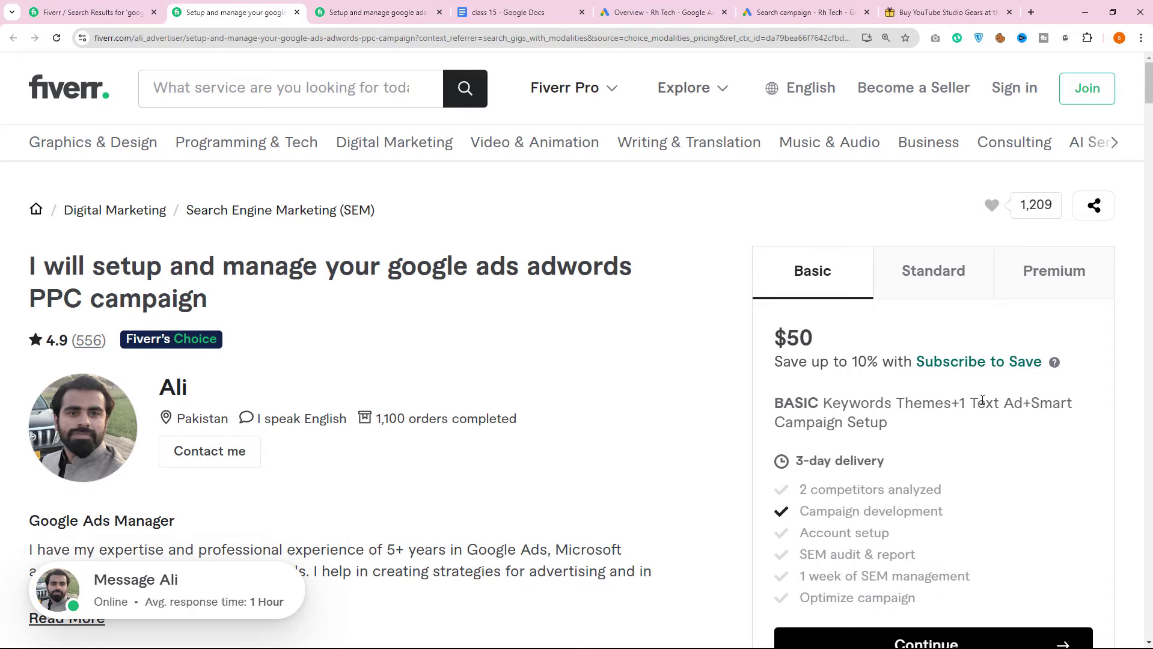
pyautogui.click(930, 272)
pyautogui.scroll(-9, 980, 394)
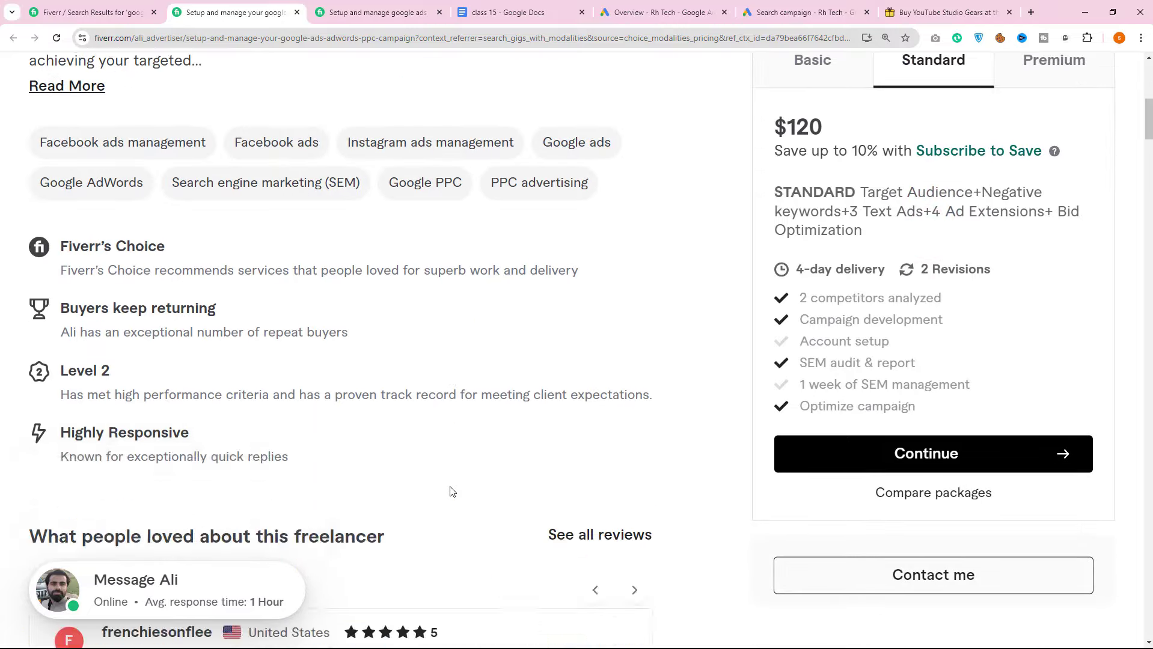
pyautogui.scroll(-10, 450, 492)
pyautogui.scroll(7, 285, 260)
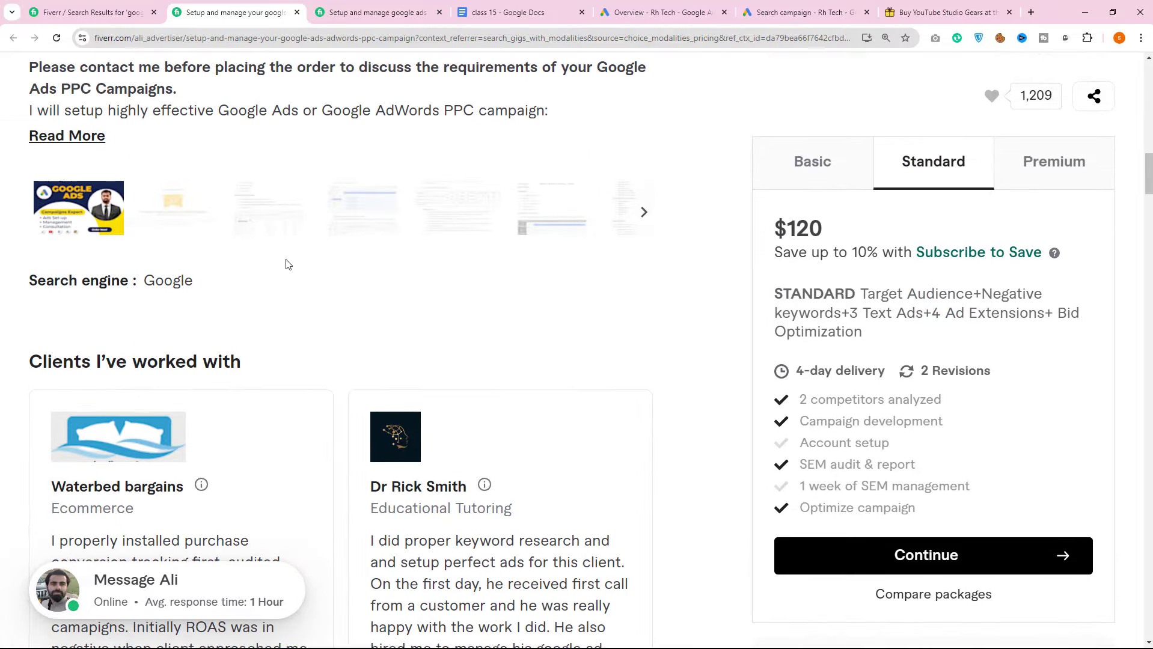
# From the Fiverr search results, open the recommended gigs in the $150 - $280 and Above $280 price ranges in new tabs
pyautogui.click(126, 8)
pyautogui.rightClick(707, 398)
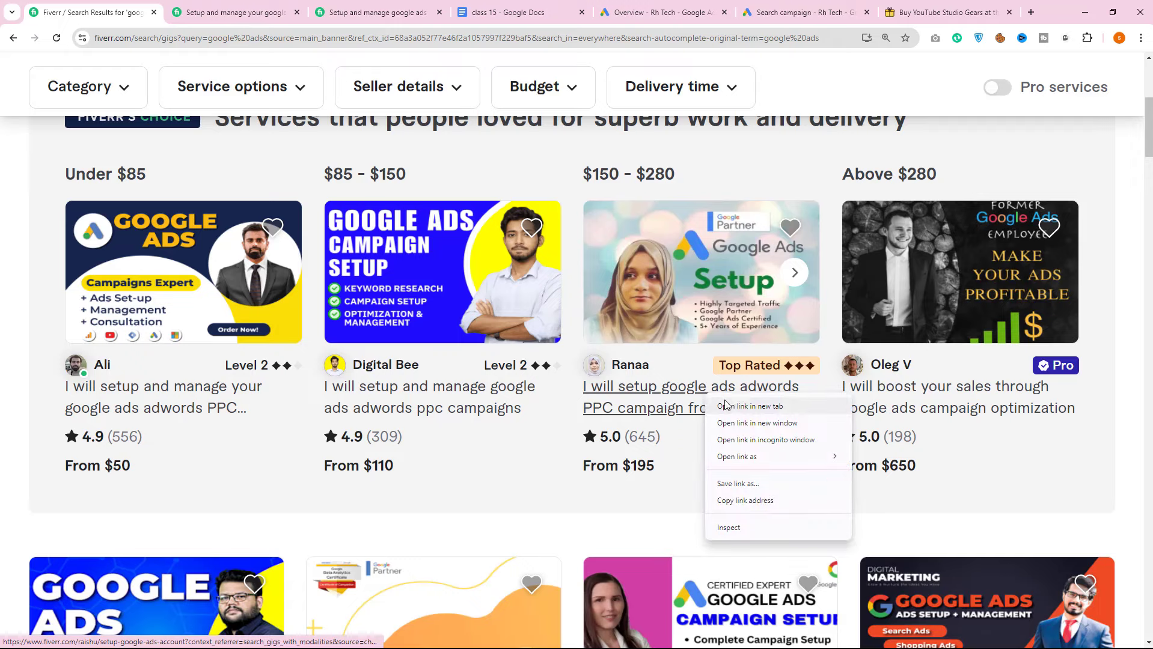
pyautogui.click(725, 406)
pyautogui.rightClick(892, 398)
pyautogui.click(919, 407)
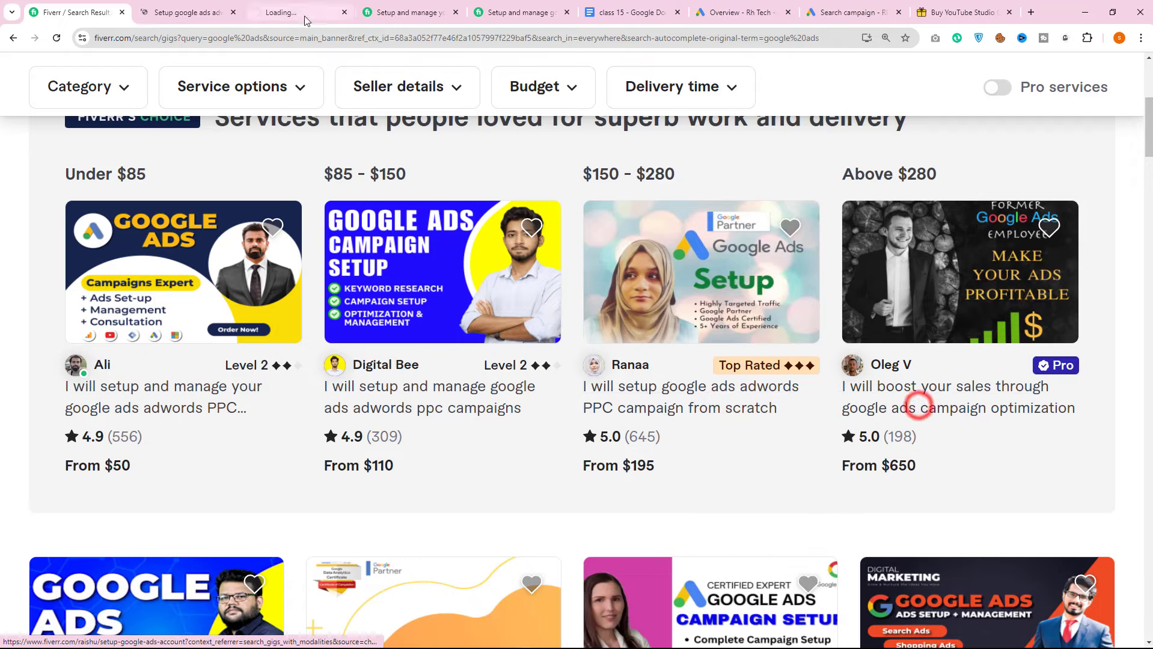
# Review the Basic packages of the $195 and $650 Google Ads gigs
pyautogui.click(187, 12)
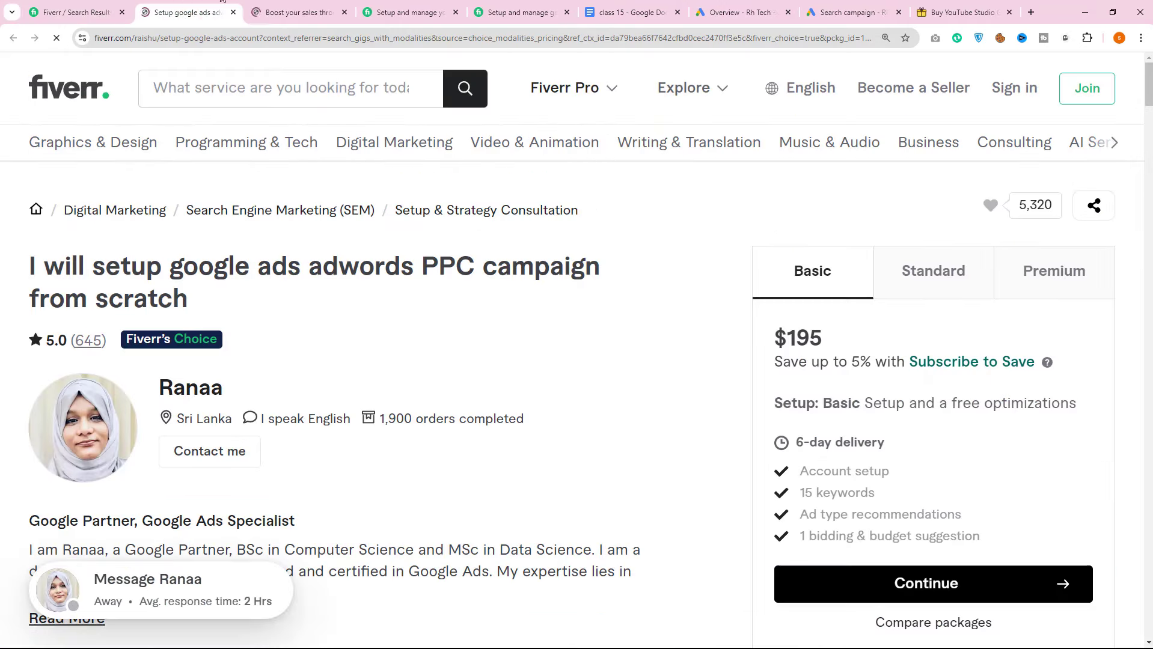
pyautogui.click(294, 12)
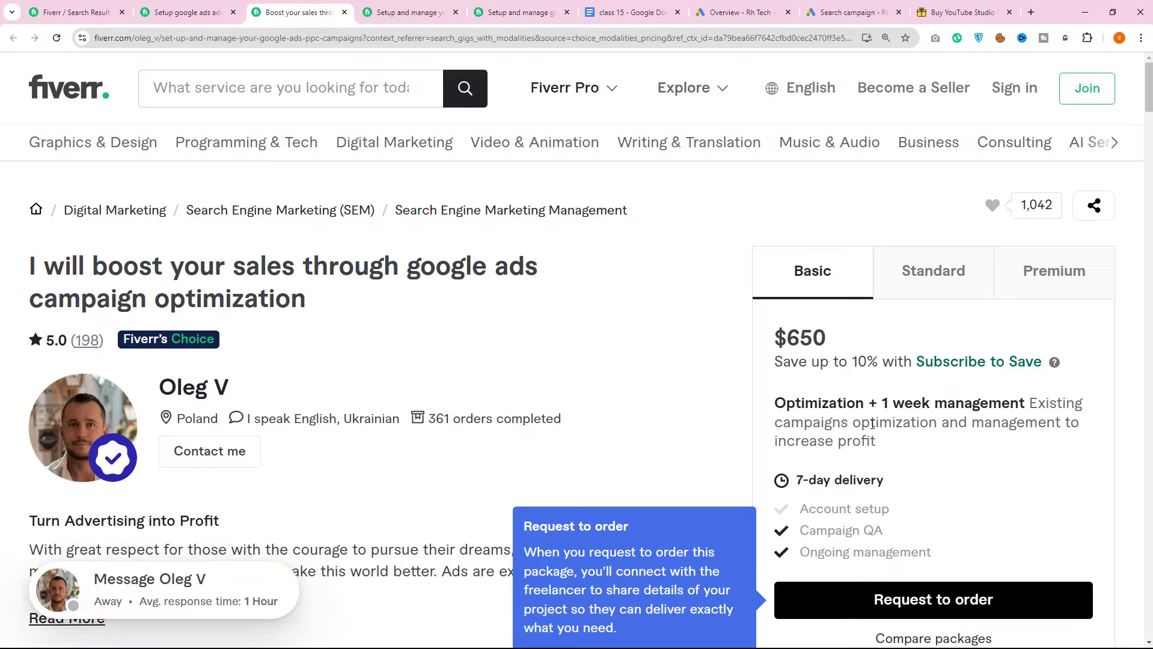
pyautogui.scroll(-3, 967, 447)
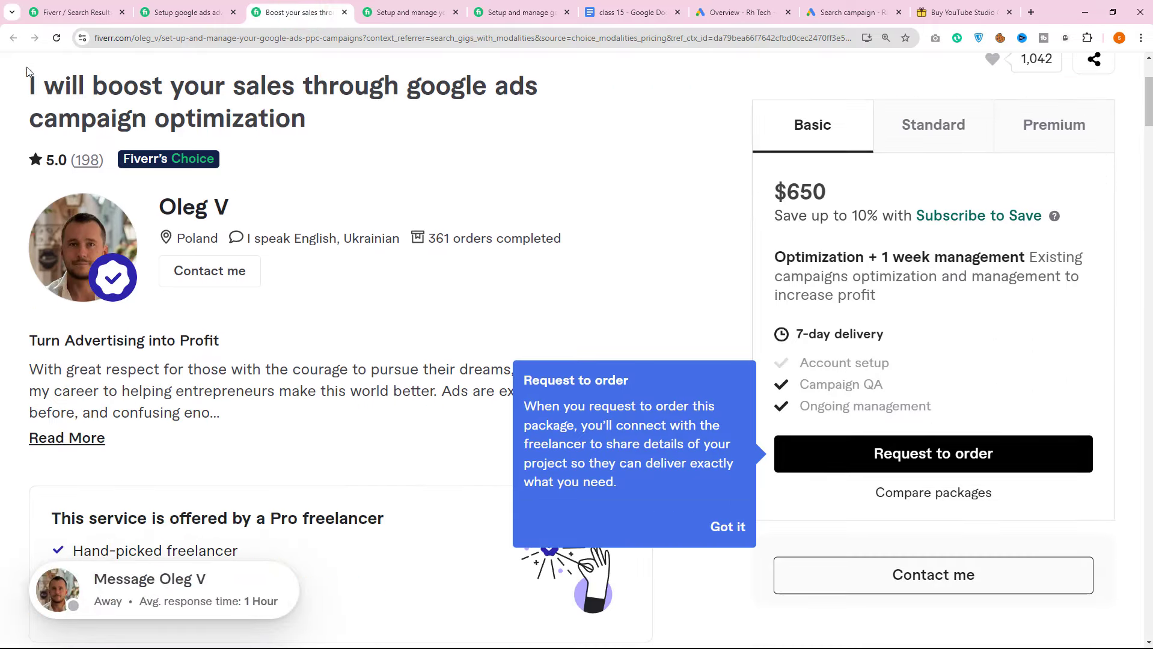
# Open the Top Rated gig priced from $125 in a new tab from the search results and view it
pyautogui.click(63, 12)
pyautogui.scroll(-5, 191, 462)
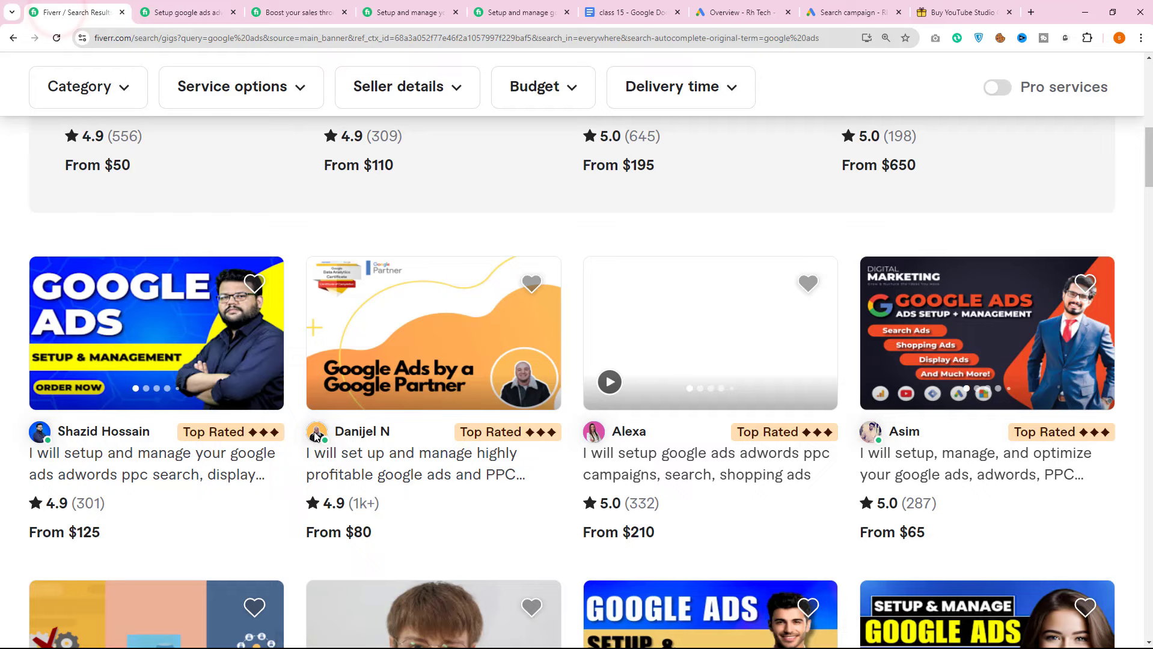
pyautogui.rightClick(191, 463)
pyautogui.click(234, 465)
pyautogui.click(380, 12)
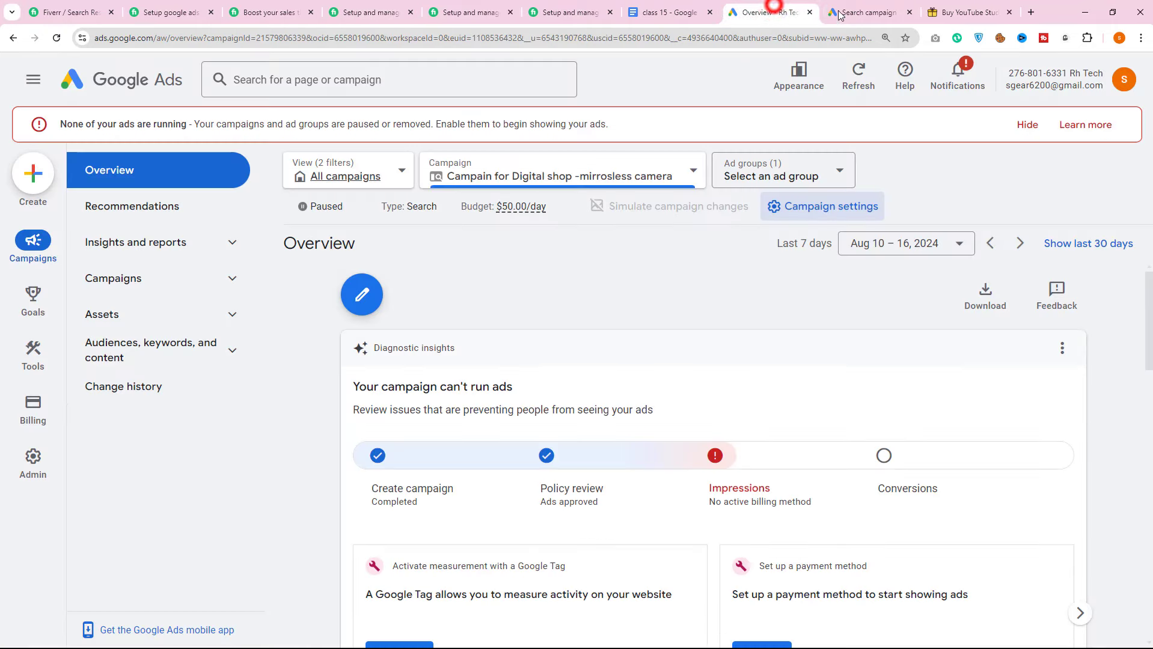
# Switch to Google Ads, return to the all-campaigns overview, and select the campaign "Campain for Digital shop -mirrosless camera"
pyautogui.click(773, 12)
pyautogui.click(95, 86)
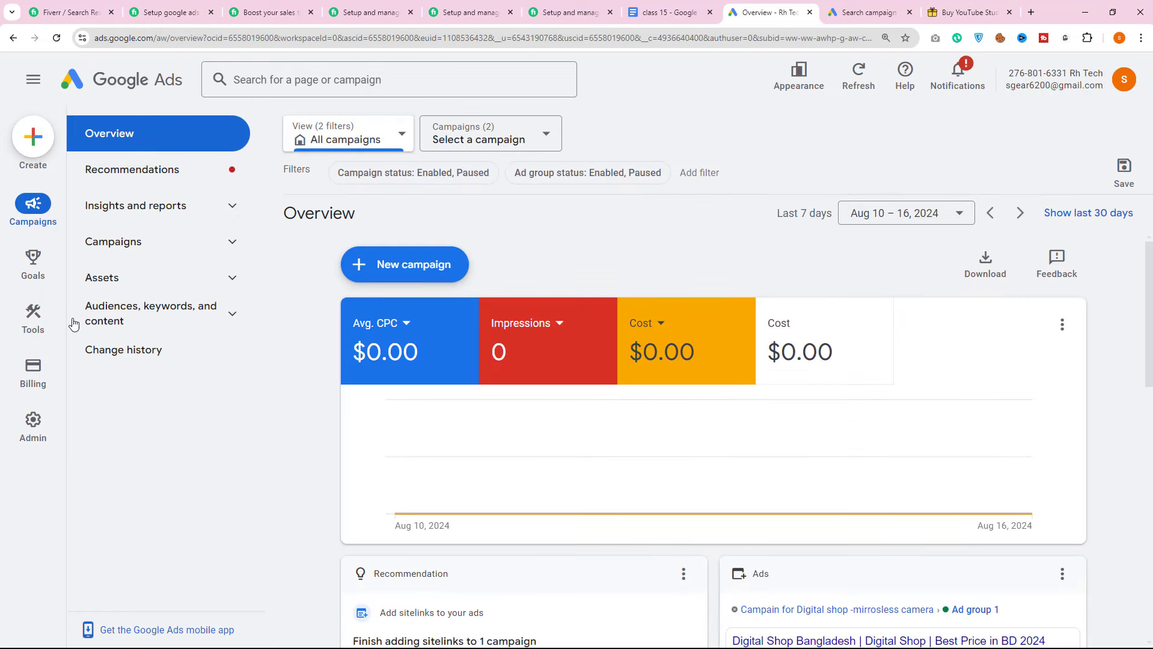
pyautogui.click(512, 151)
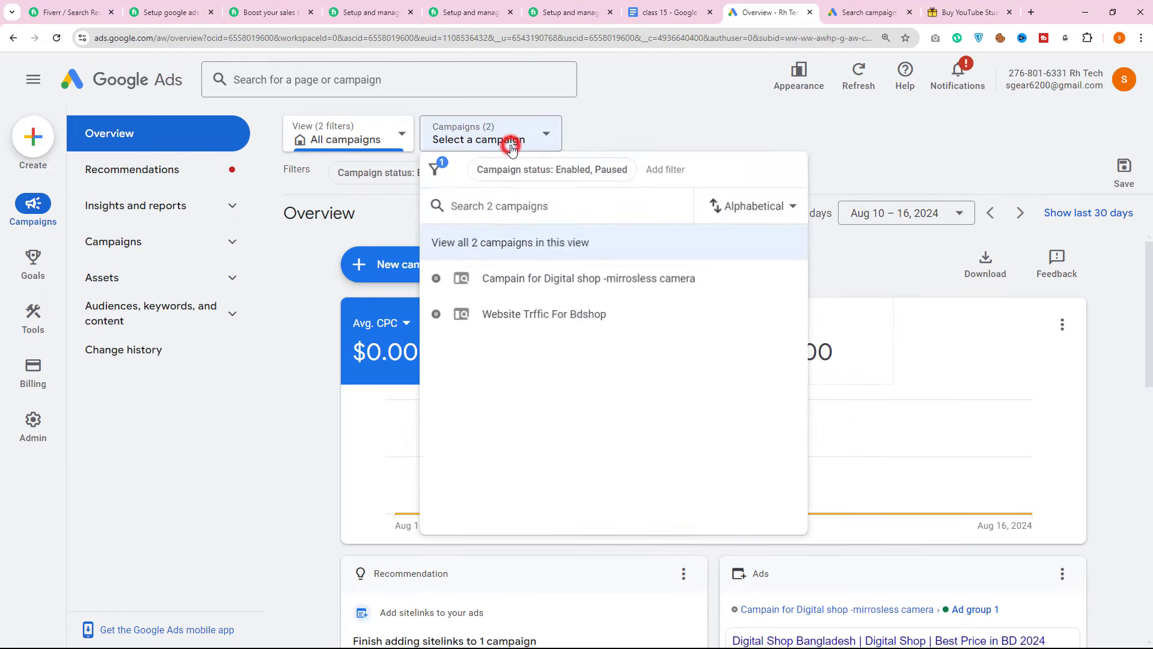
pyautogui.click(558, 286)
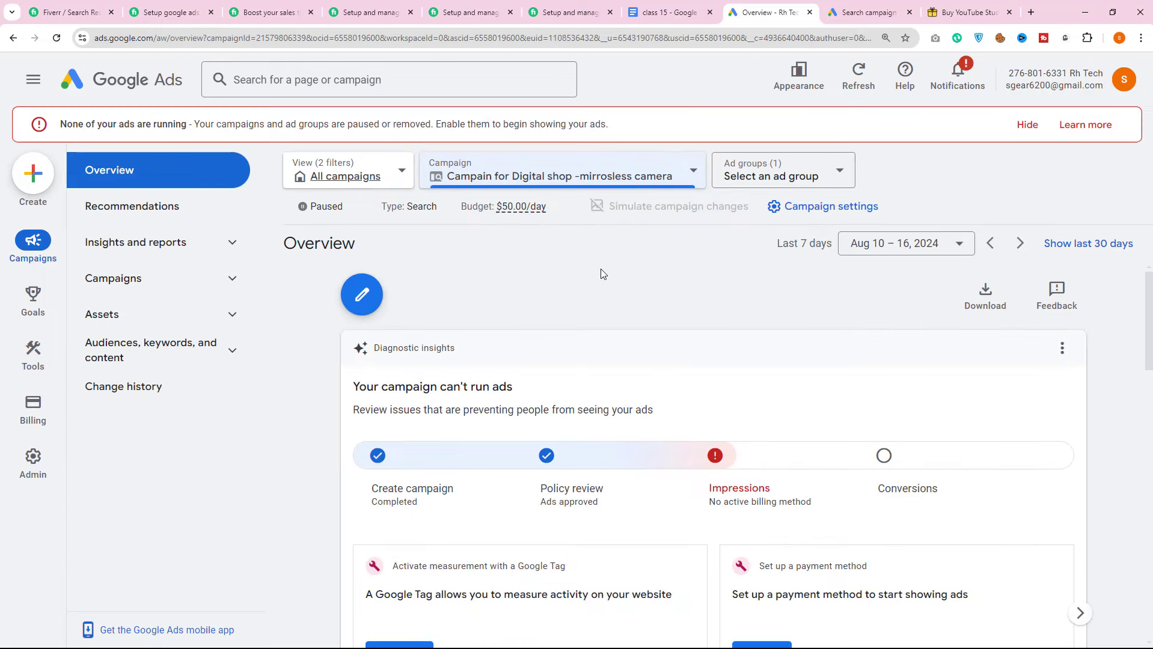
# Start creating a new ad group from the campaign's ad group list and hide the notice about ads not running
pyautogui.click(173, 280)
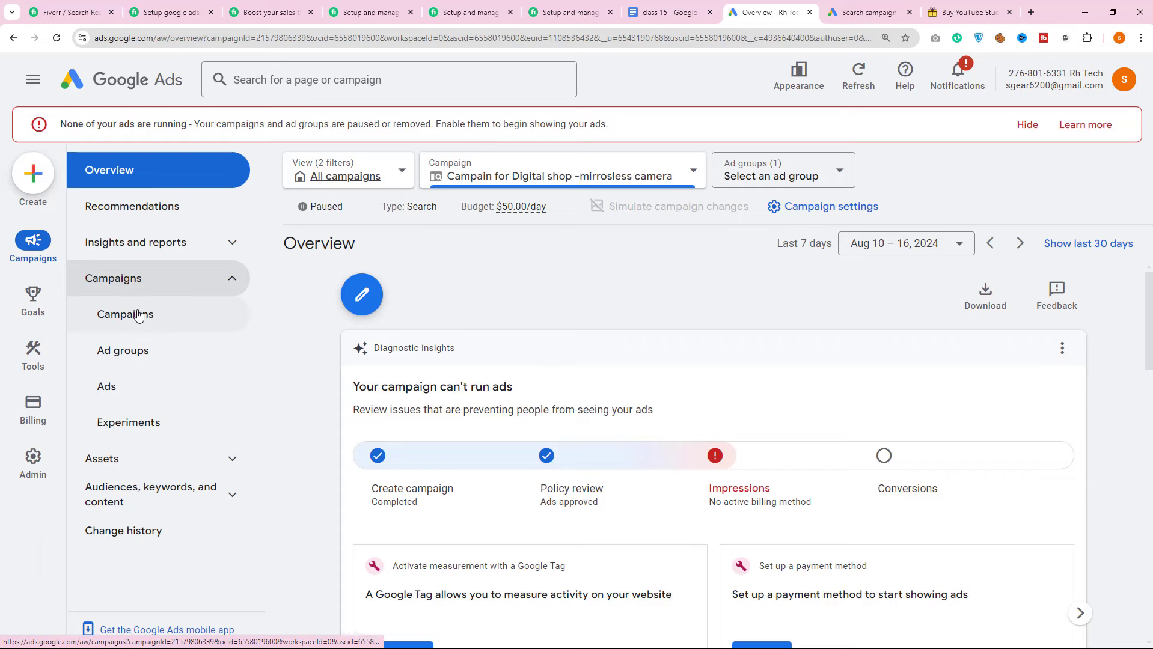
pyautogui.click(126, 355)
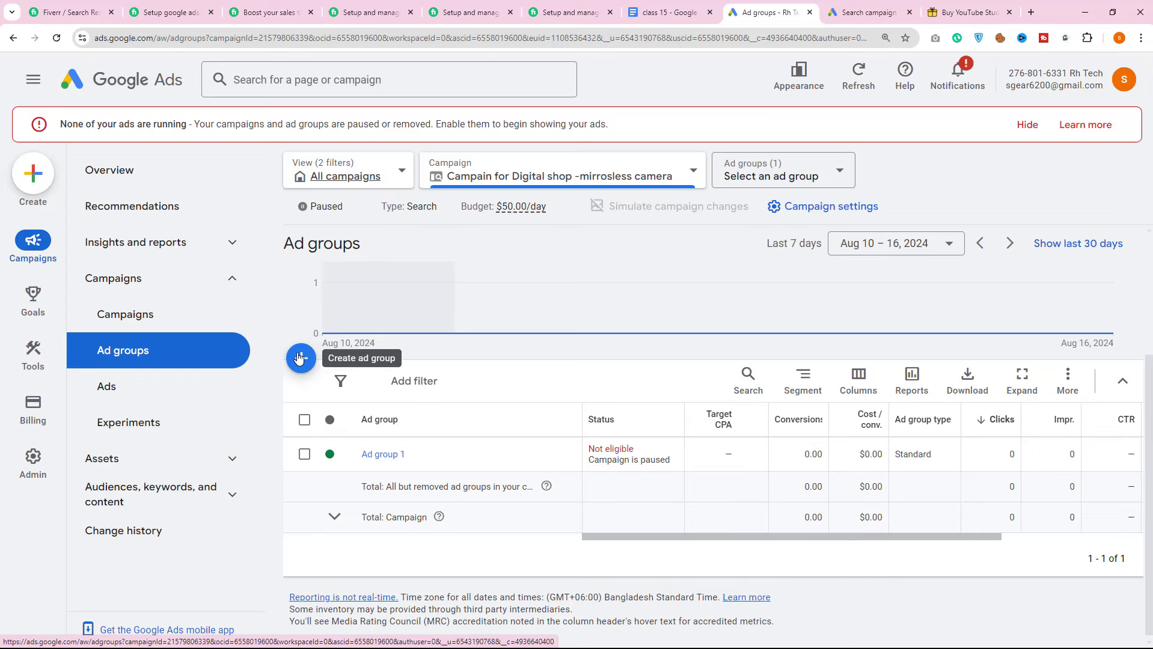
pyautogui.click(299, 359)
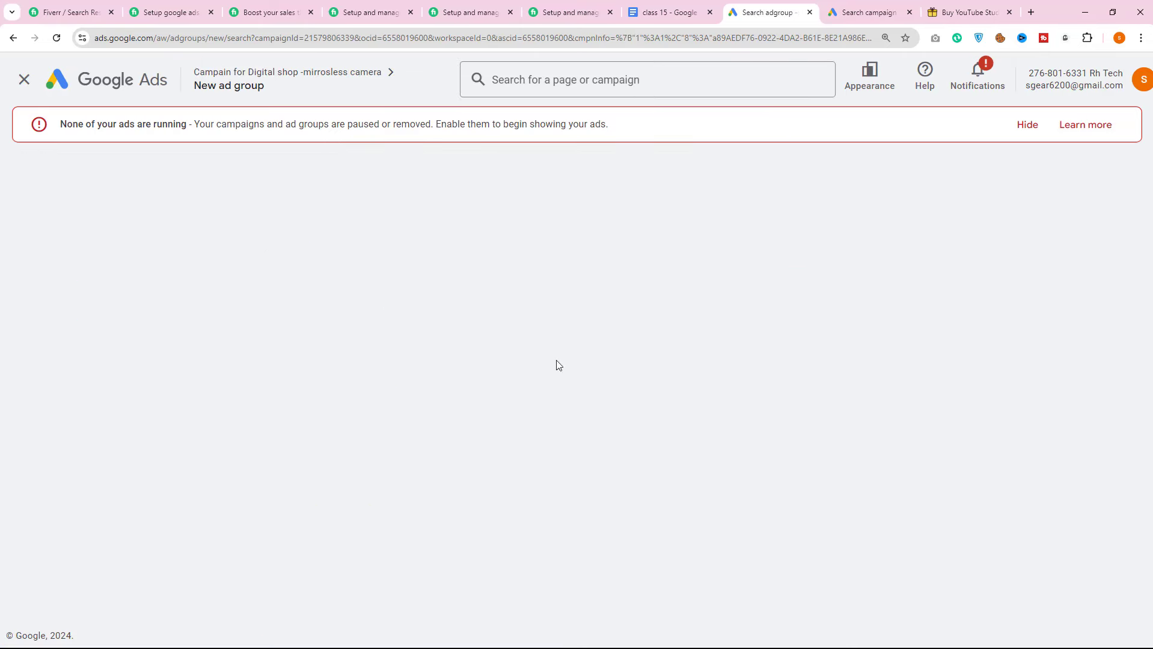
pyautogui.click(1033, 125)
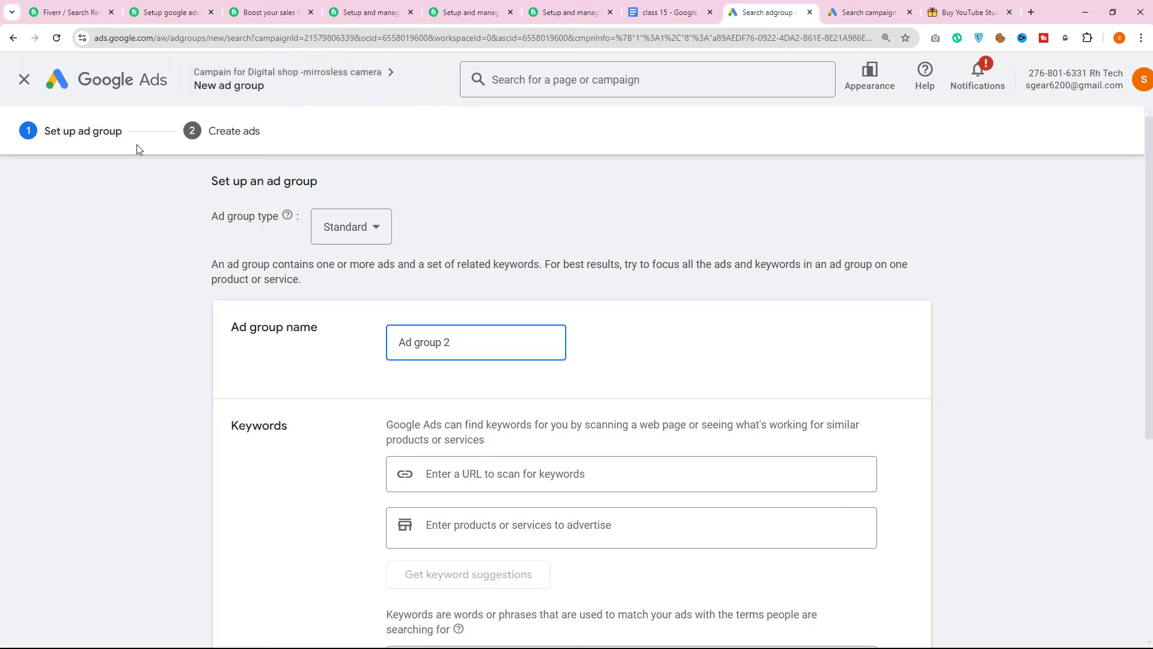
# Examine the new ad group form's name, URL scan and keyword entry fields without entering anything
pyautogui.tripleClick(459, 343)
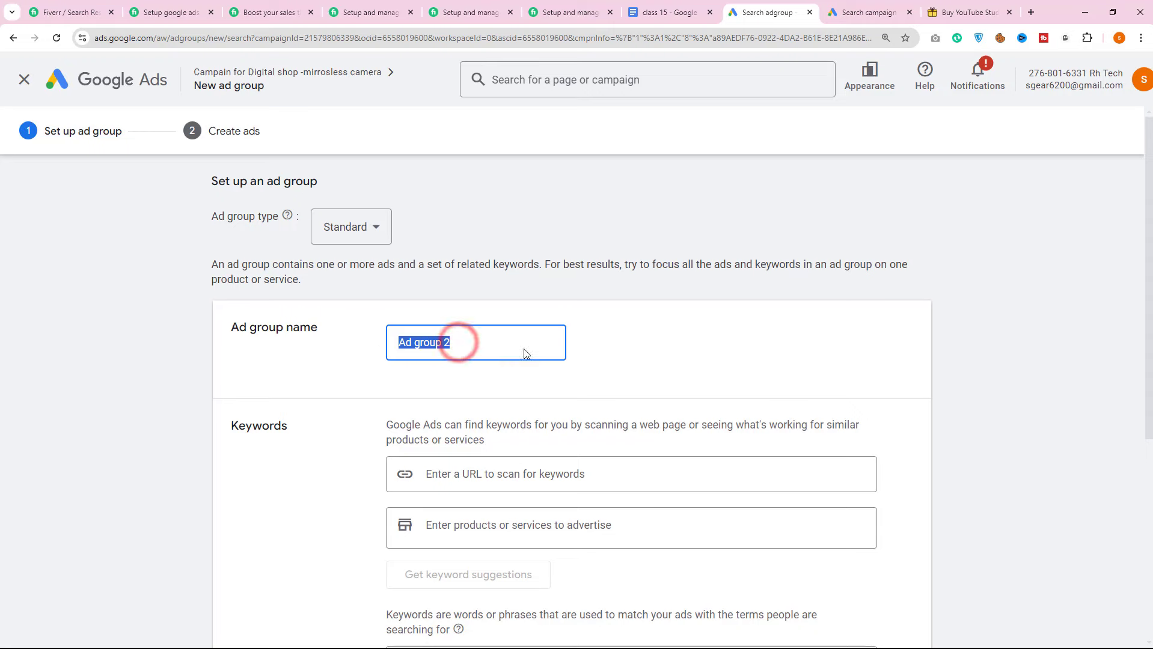
pyautogui.scroll(-2, 528, 355)
pyautogui.click(496, 354)
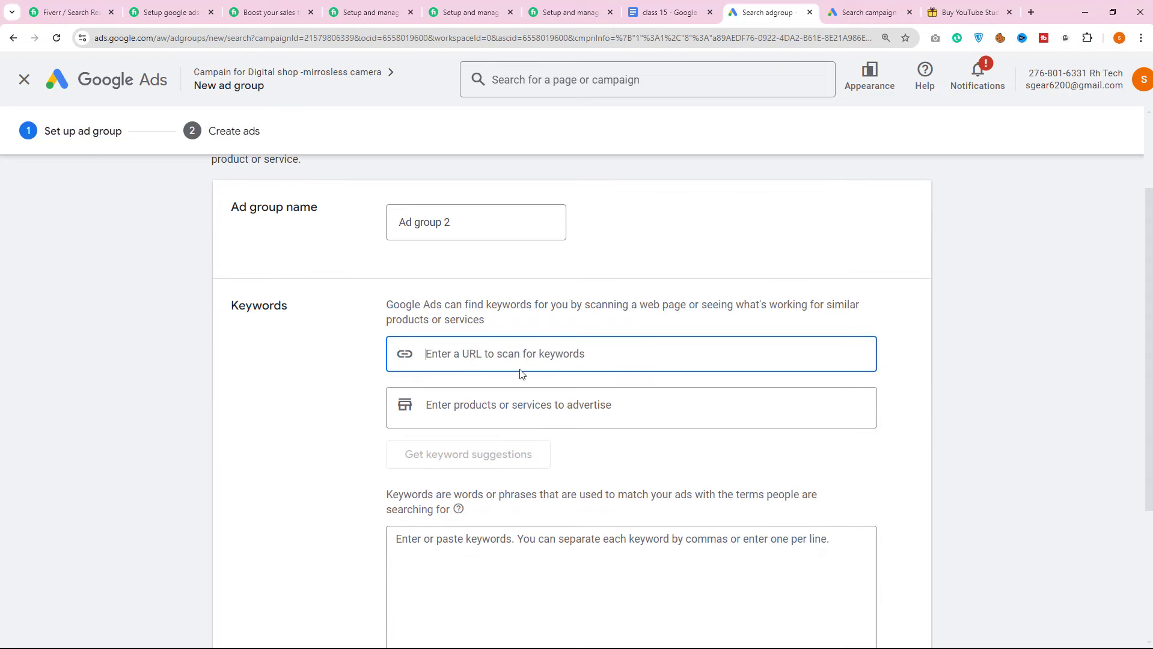
pyautogui.scroll(-4, 522, 374)
pyautogui.click(421, 336)
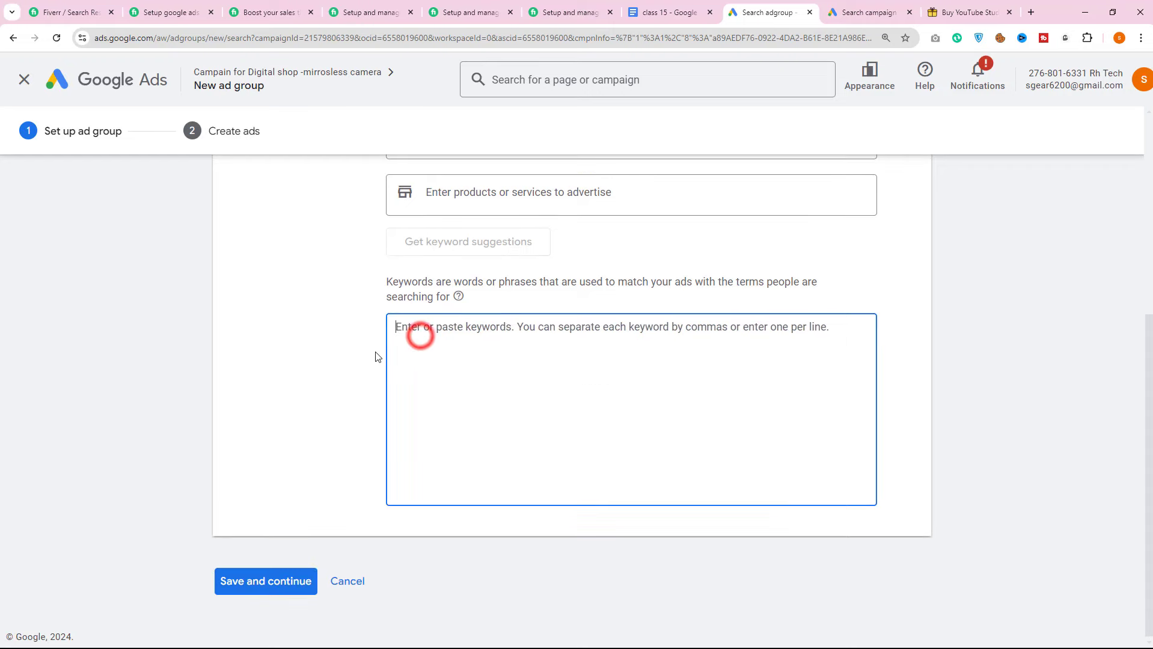
pyautogui.scroll(3, 419, 335)
pyautogui.scroll(-3, 478, 453)
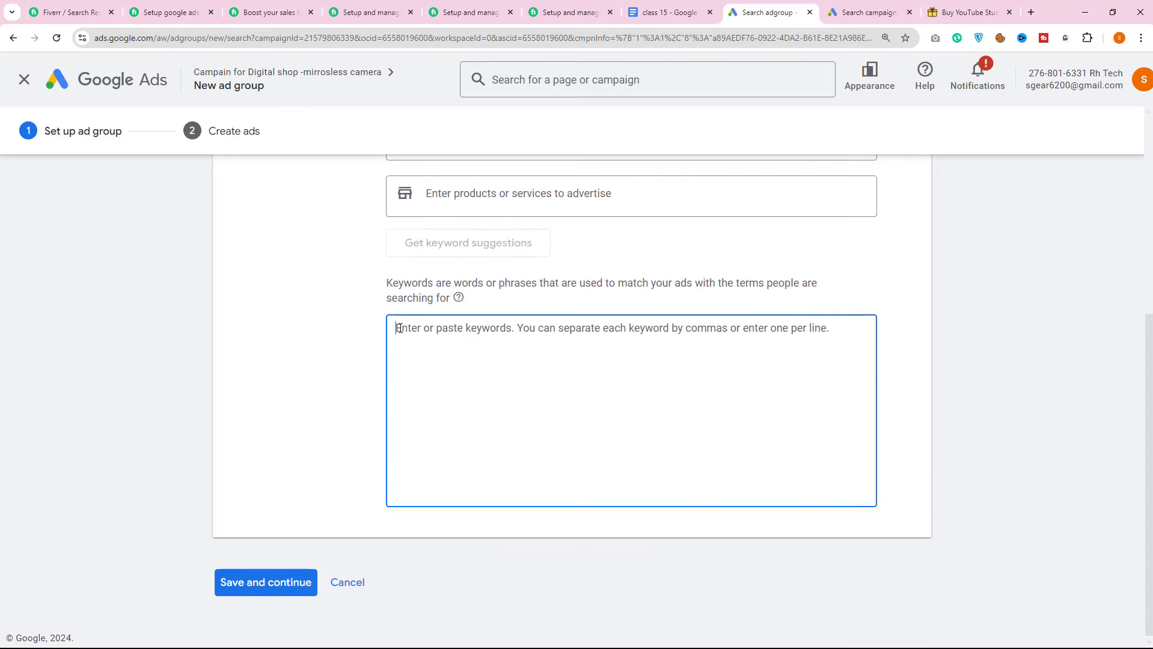
pyautogui.click(399, 328)
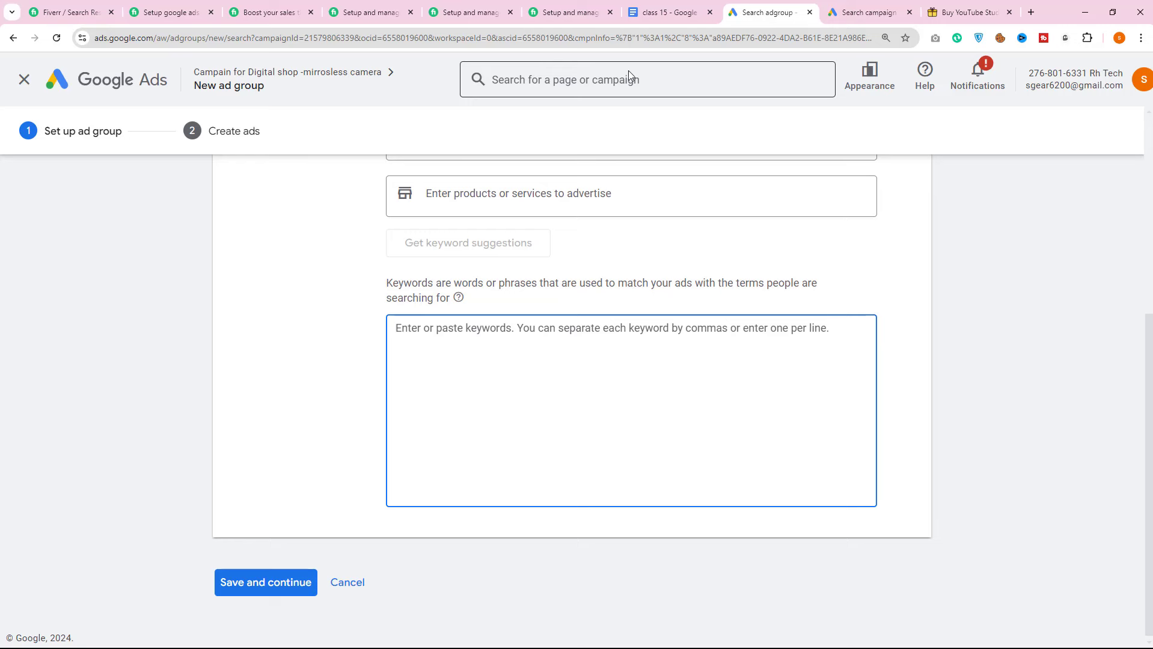
# Switch to the Google Docs notes and highlight the first two list items and the number 35 in the heading line
pyautogui.click(662, 12)
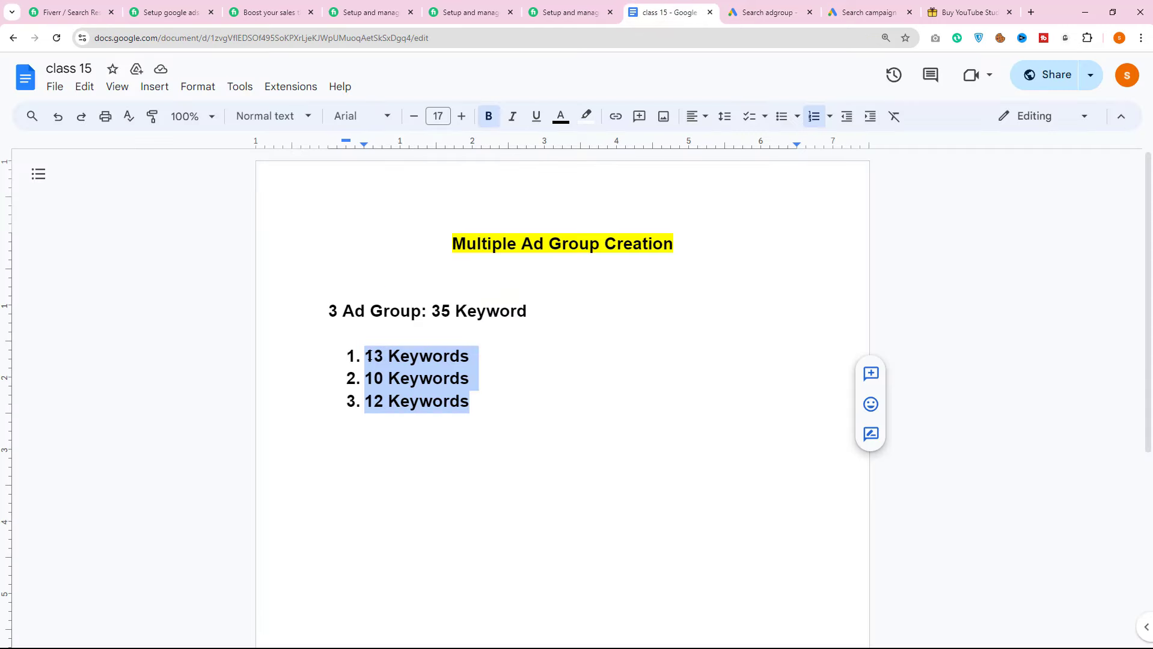
pyautogui.moveTo(367, 354); pyautogui.dragTo(466, 356)
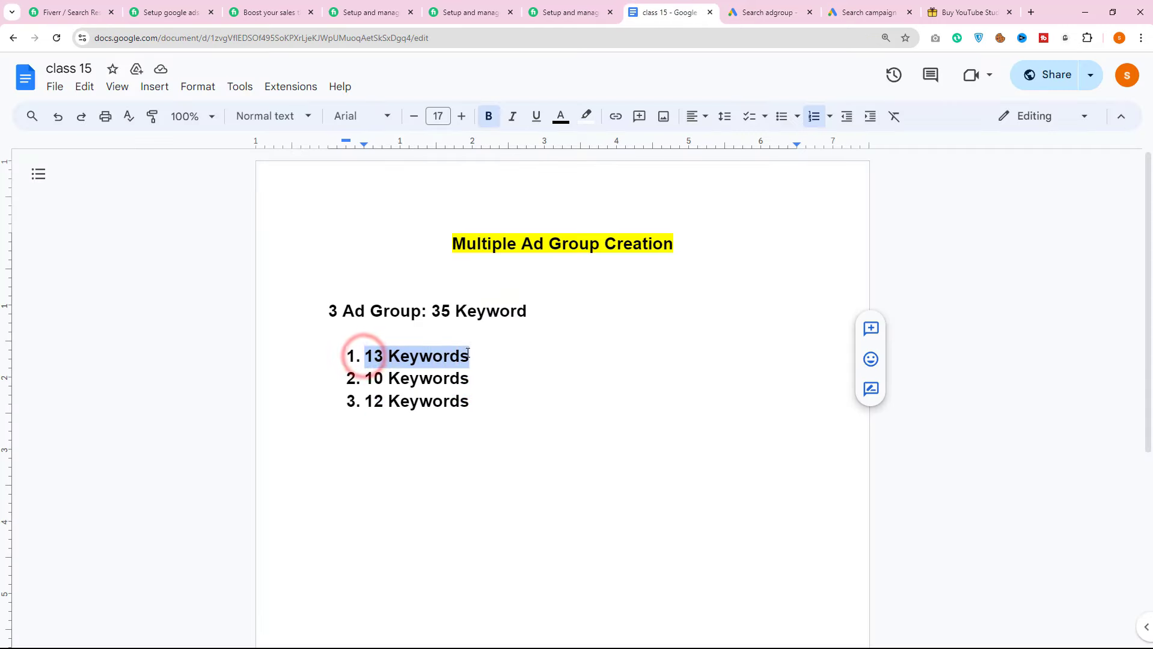
pyautogui.moveTo(363, 379); pyautogui.dragTo(468, 380)
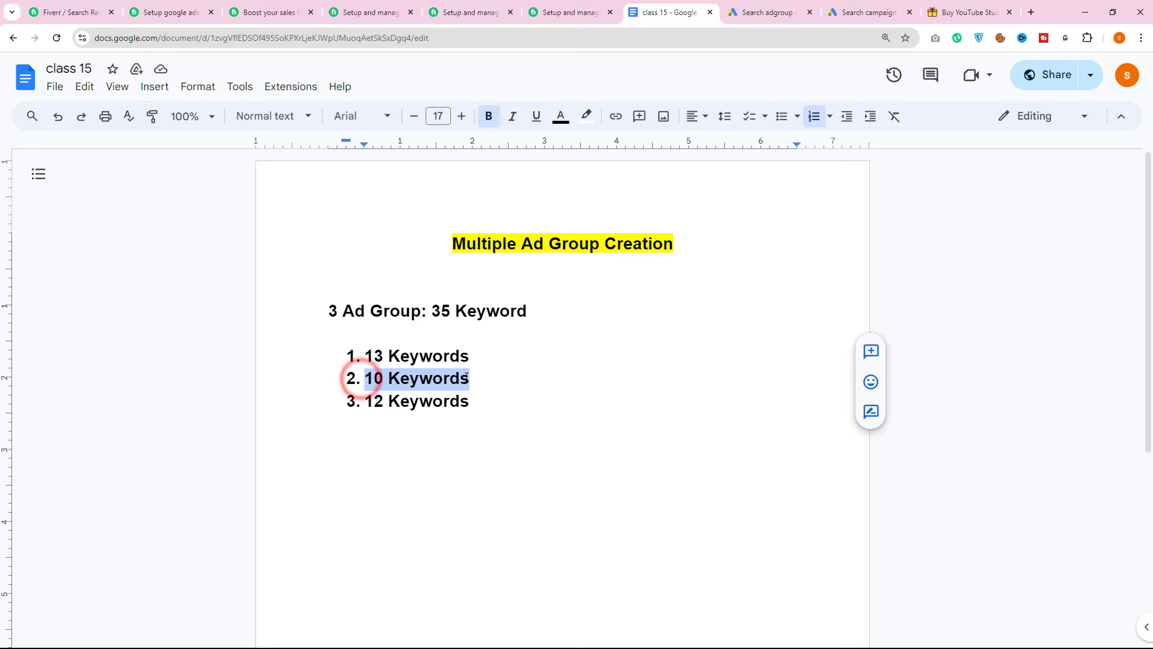
pyautogui.doubleClick(434, 310)
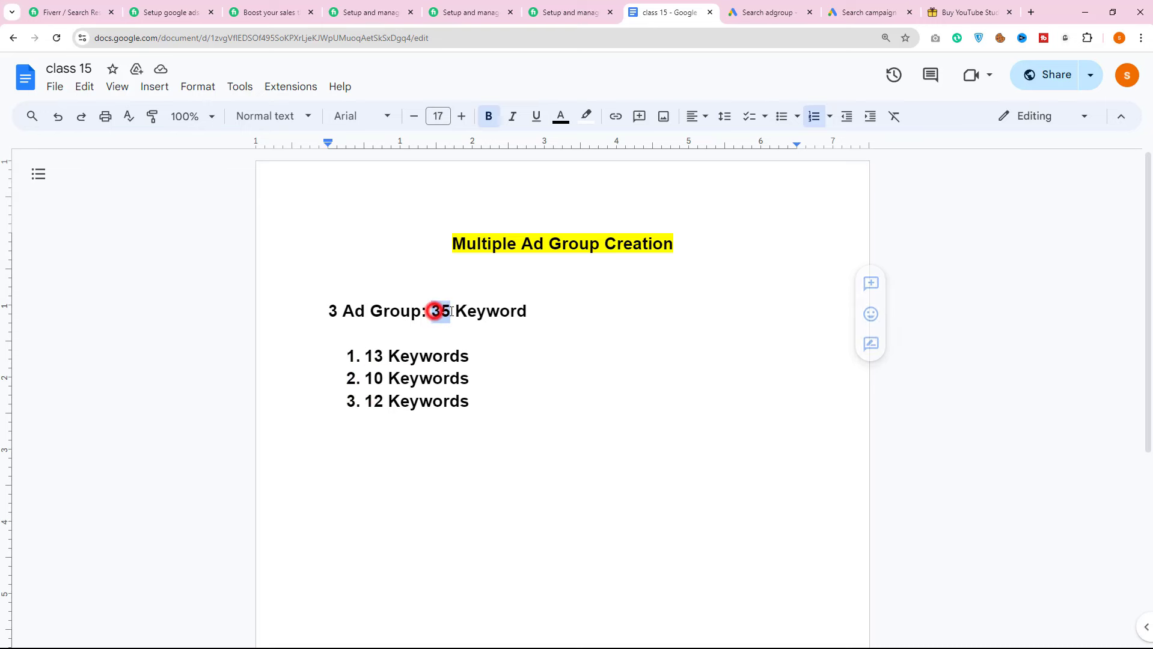
# Change "Keyword" to "Keywords" in the "3 Ad Group" line, and highlight the total and the first list item's count
pyautogui.click(528, 311)
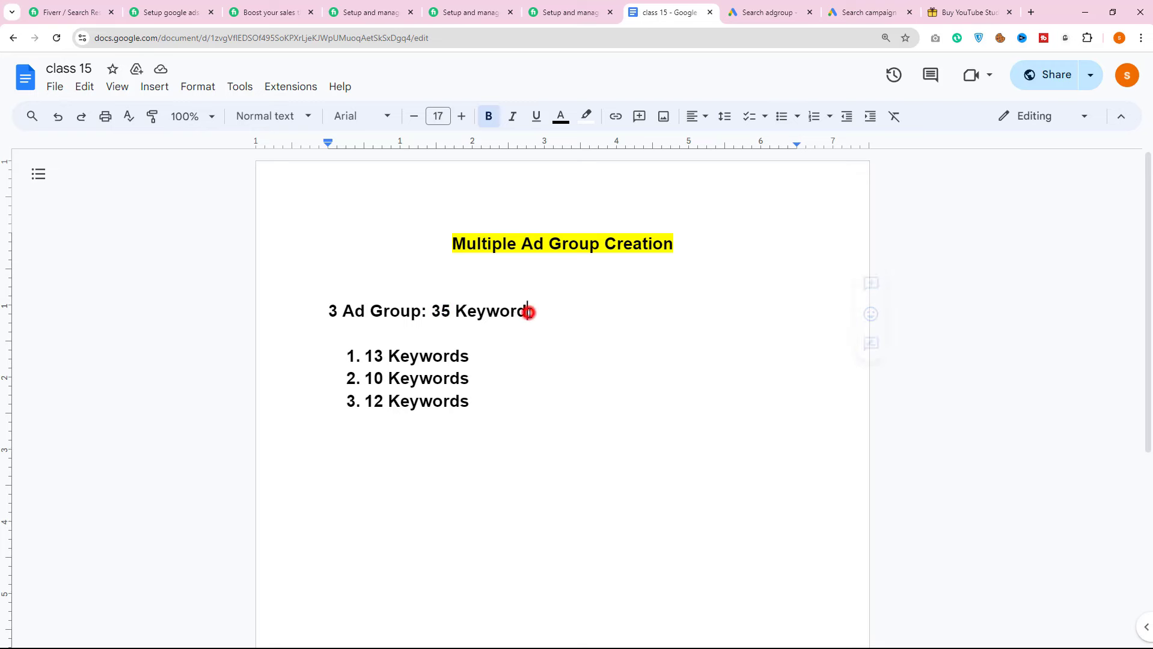
pyautogui.write('s')
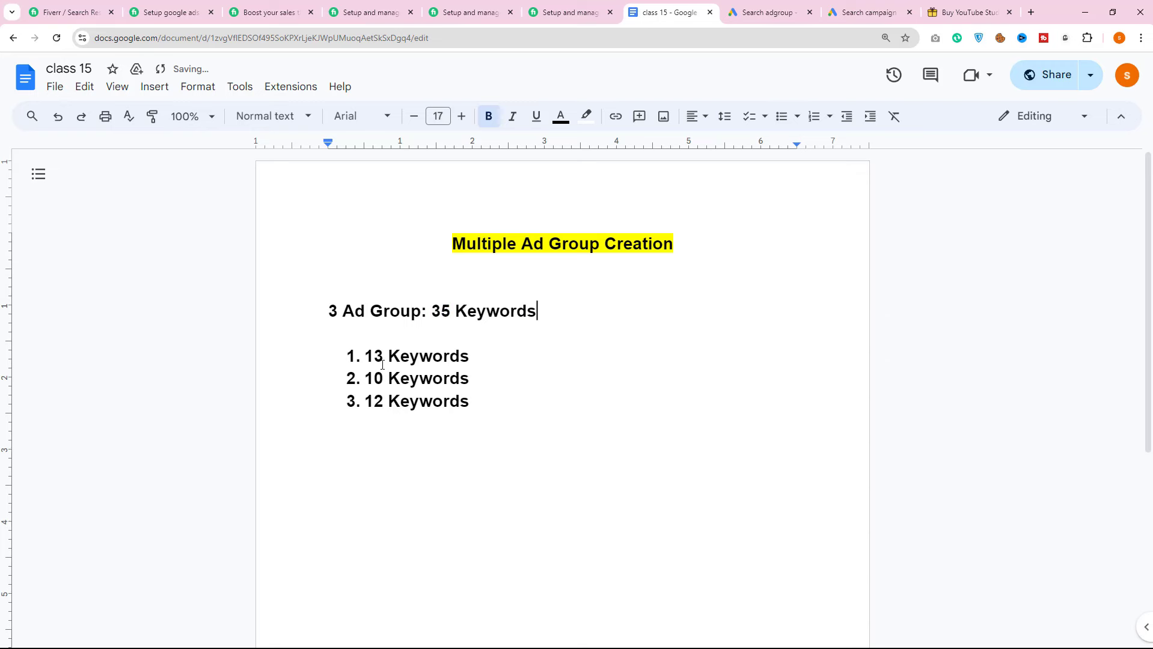
pyautogui.moveTo(431, 312); pyautogui.dragTo(536, 313)
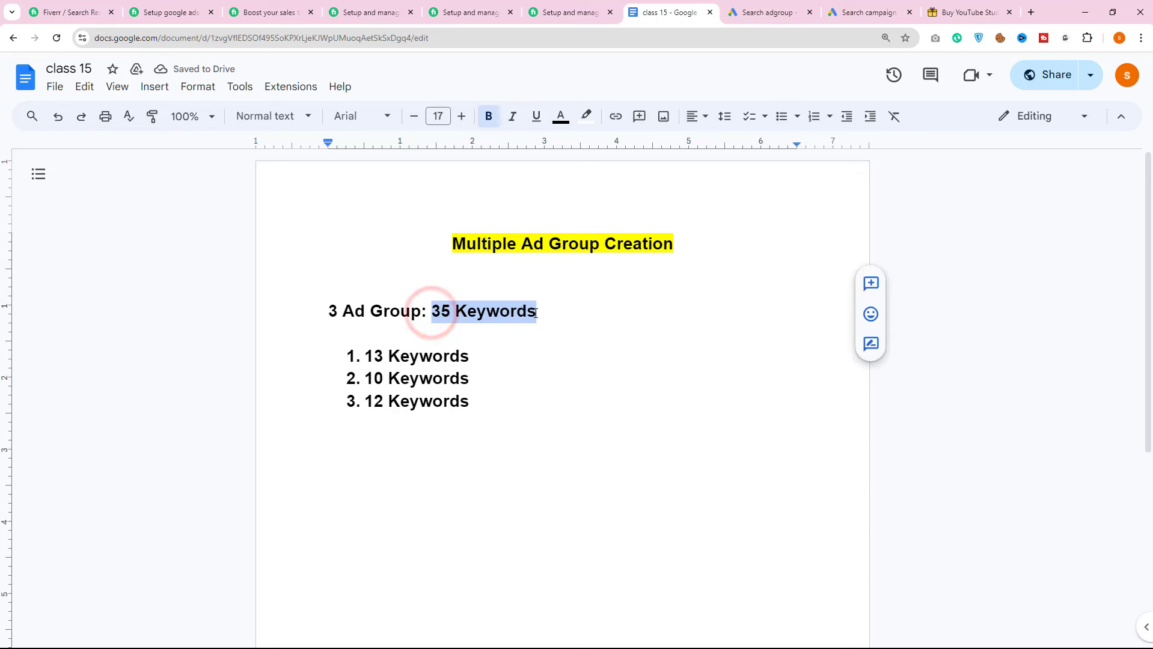
pyautogui.moveTo(365, 356); pyautogui.dragTo(475, 348)
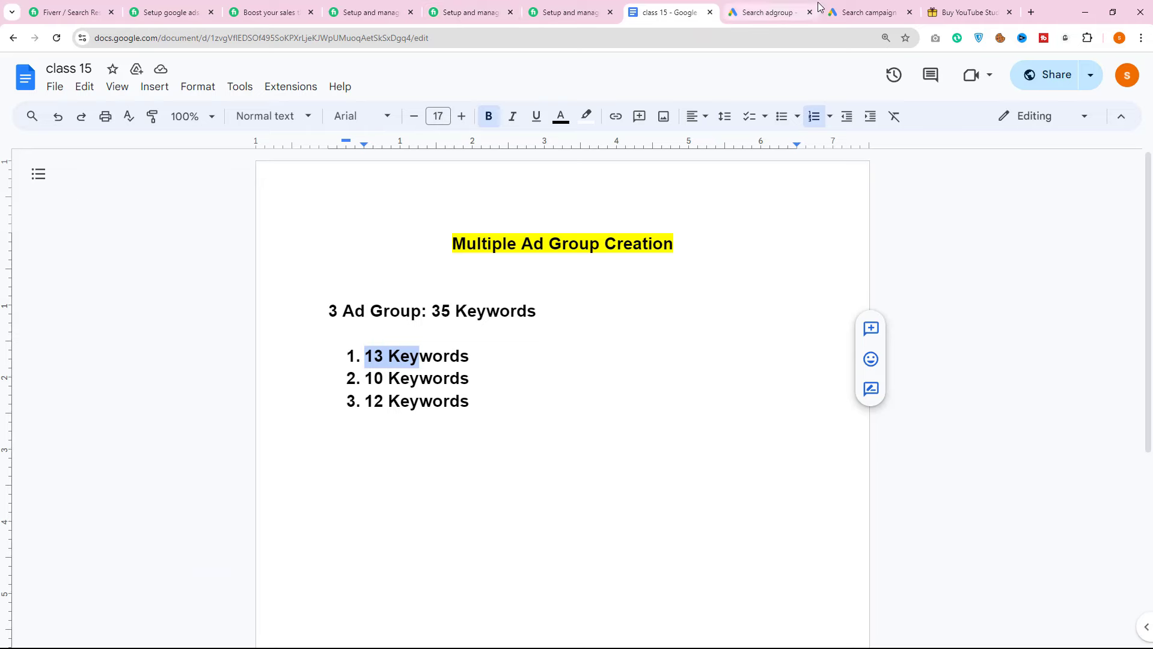
# Switch to Google Ads, open the campaign "Campain for Digital shop -mirrosless camera" in the separate overview tab, and examine its keywords and ad
pyautogui.click(755, 11)
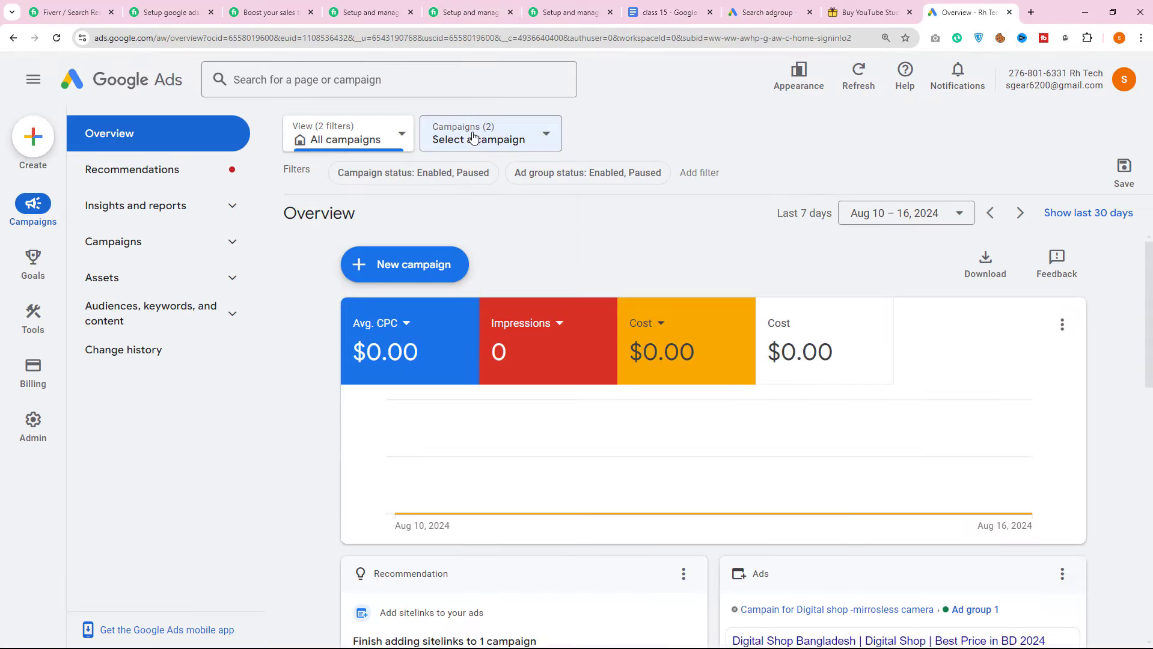
pyautogui.click(473, 132)
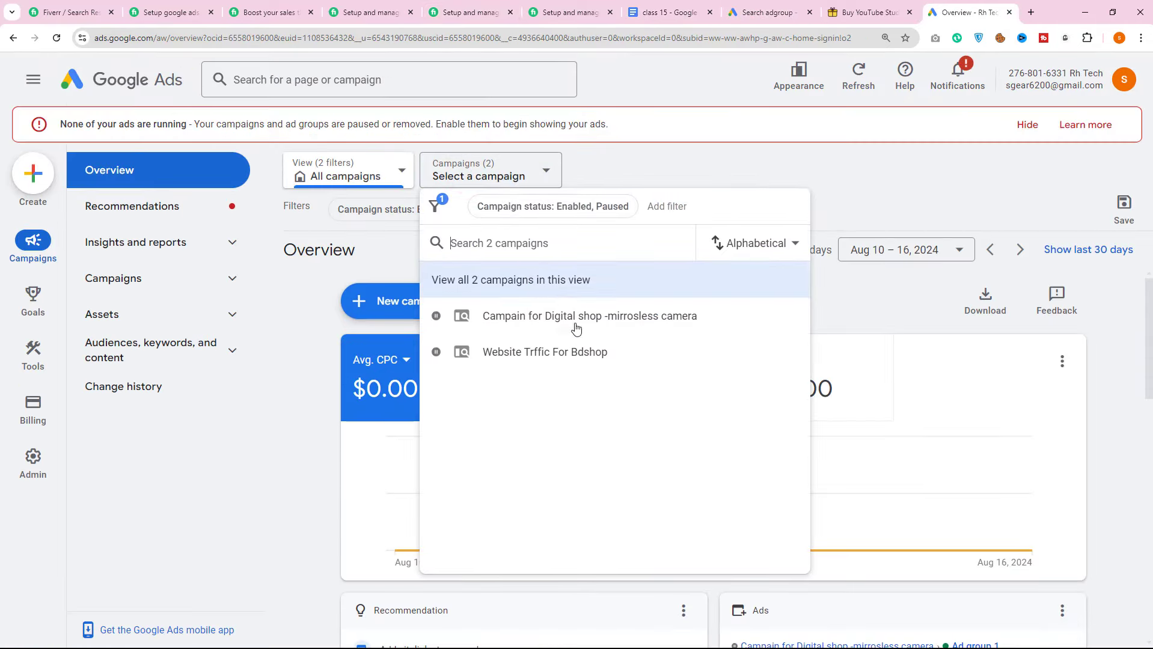
pyautogui.click(642, 320)
pyautogui.scroll(-5, 698, 363)
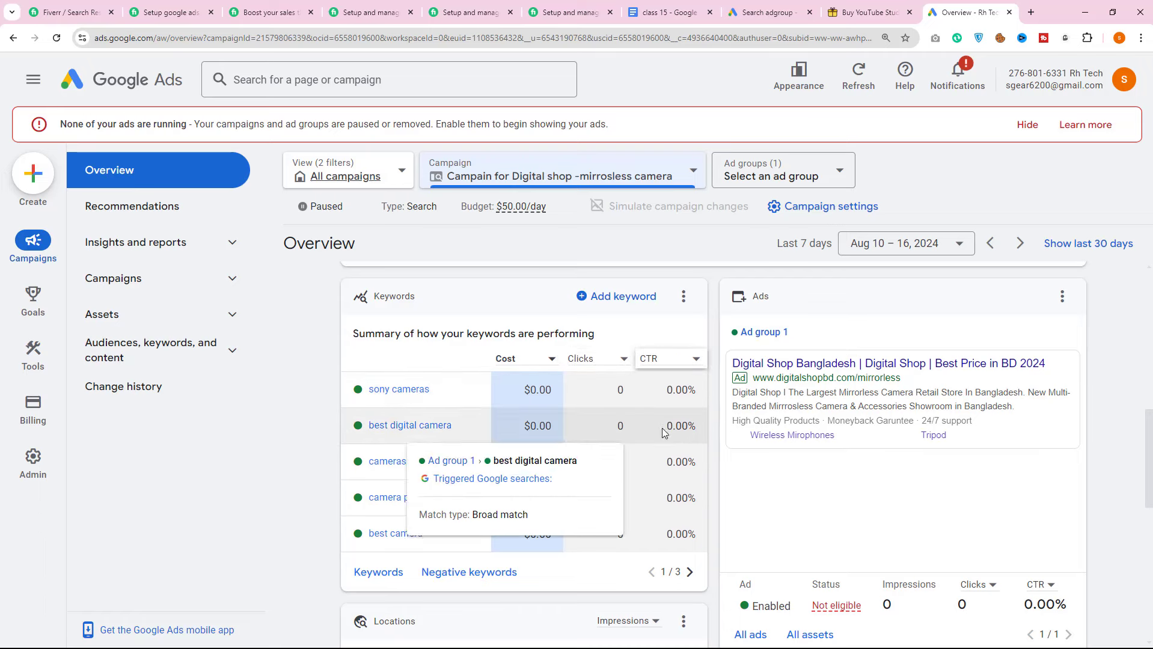
pyautogui.scroll(-2, 792, 422)
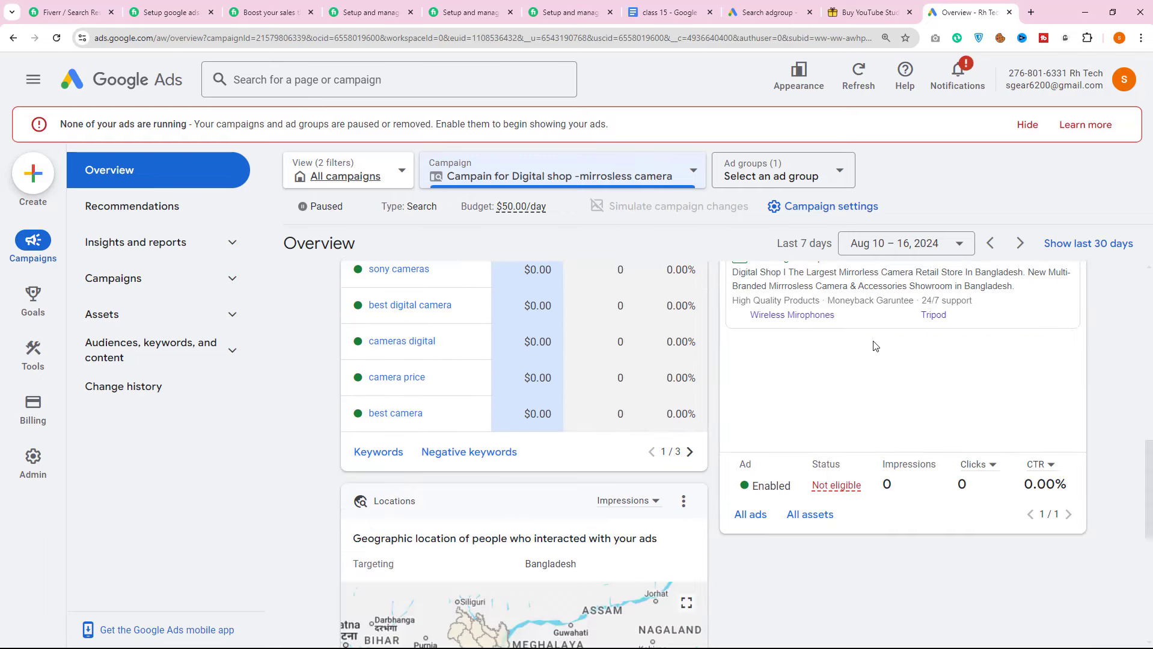
# Examine the campaign's keyword summary and ad preview, highlighting the Digital Shop Bangladesh ad text and the "Ads" card title
pyautogui.scroll(-5, 873, 346)
pyautogui.scroll(7, 544, 420)
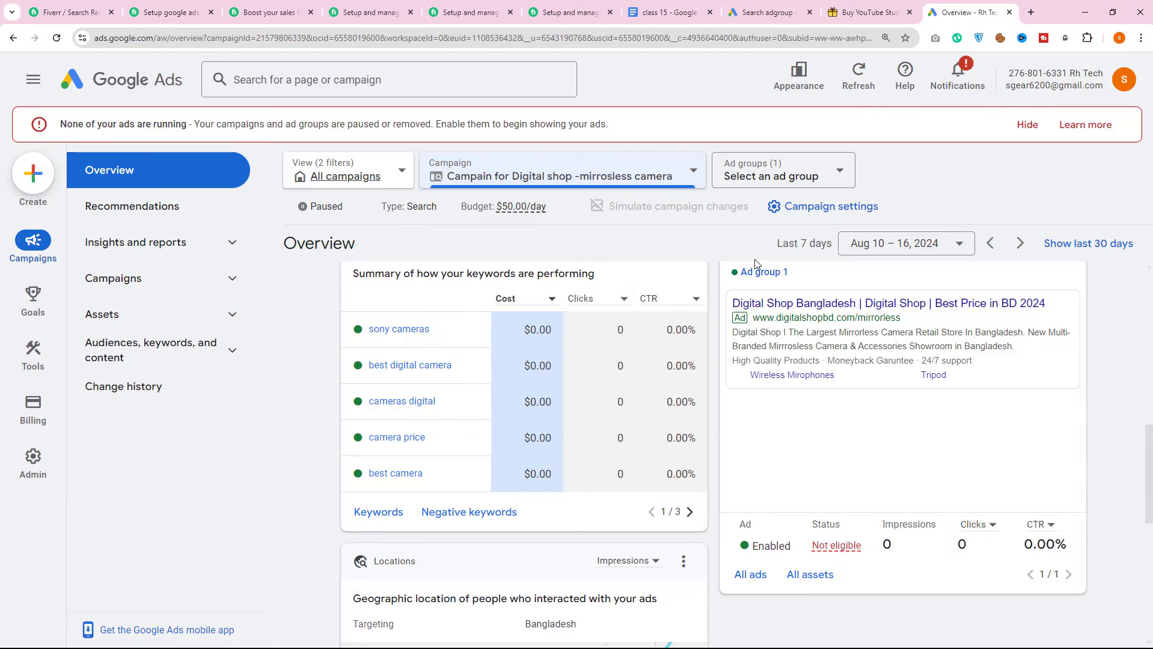
pyautogui.scroll(1, 767, 334)
pyautogui.moveTo(772, 394)
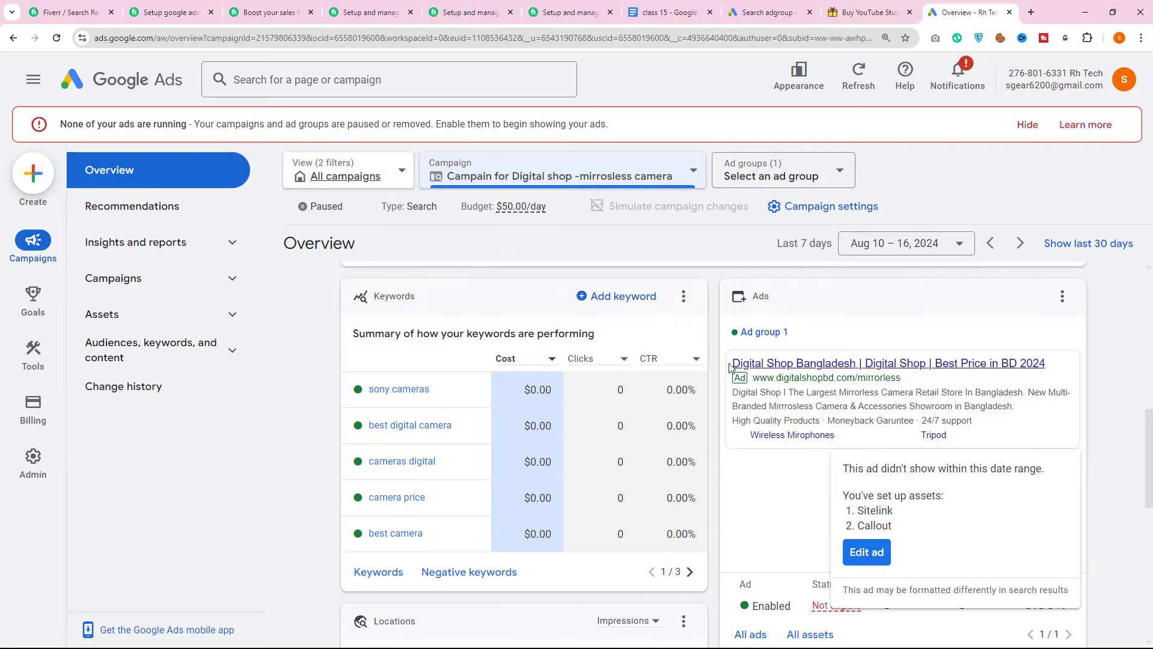
pyautogui.moveTo(731, 361); pyautogui.dragTo(971, 438)
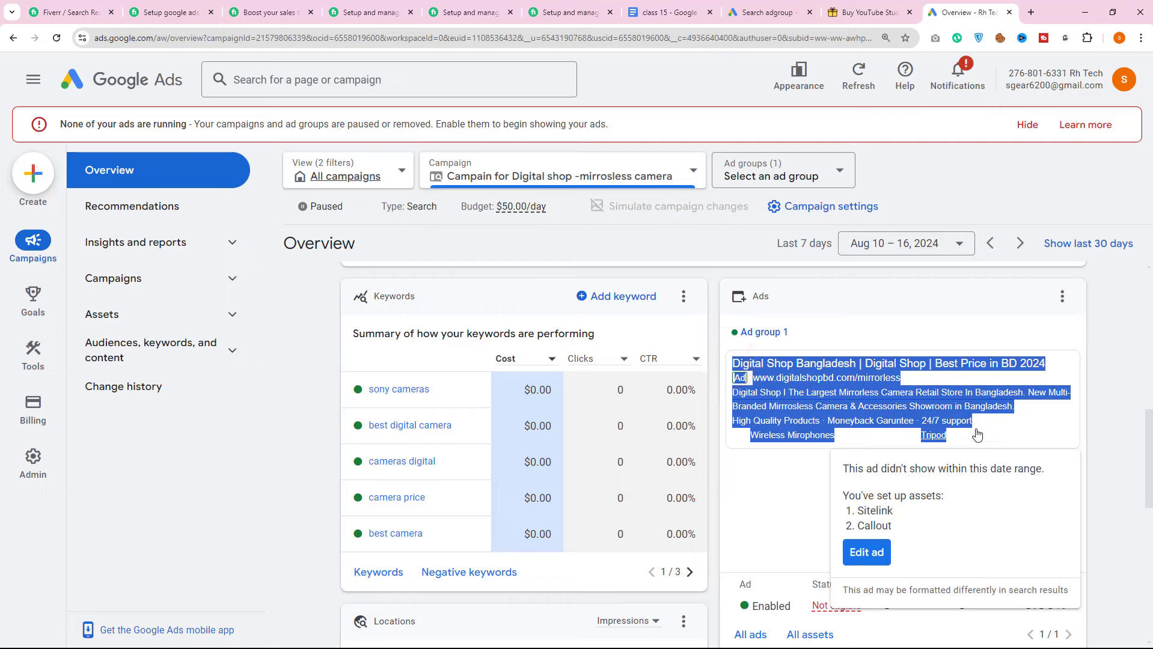
pyautogui.doubleClick(756, 299)
pyautogui.moveTo(770, 374)
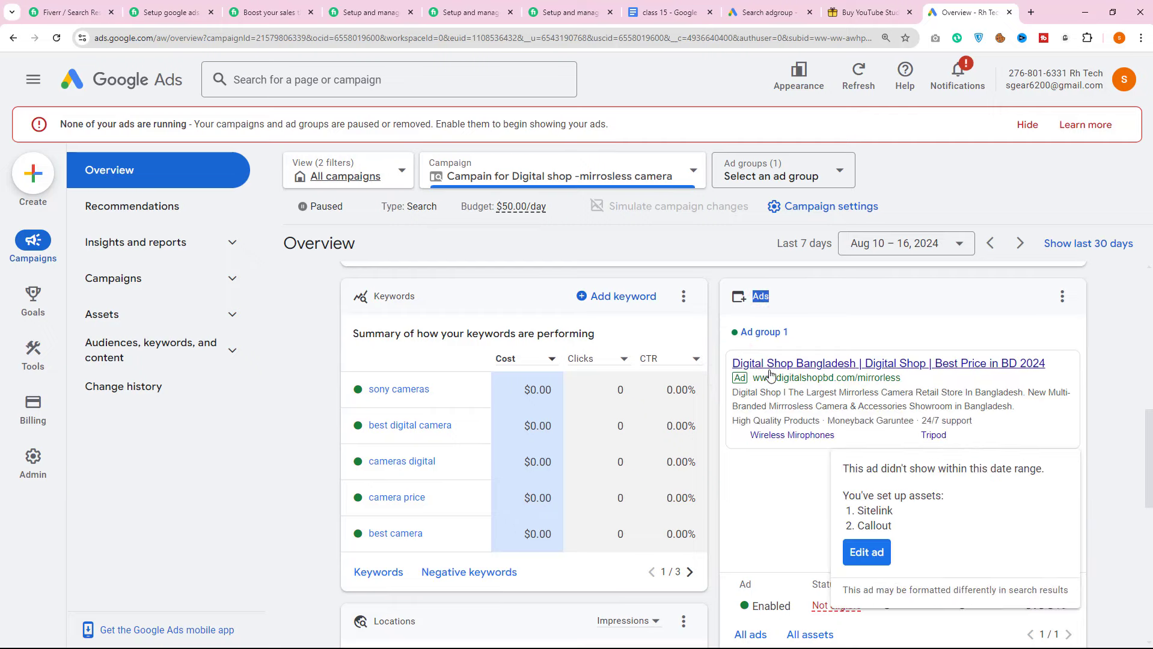
pyautogui.moveTo(727, 369); pyautogui.dragTo(746, 360)
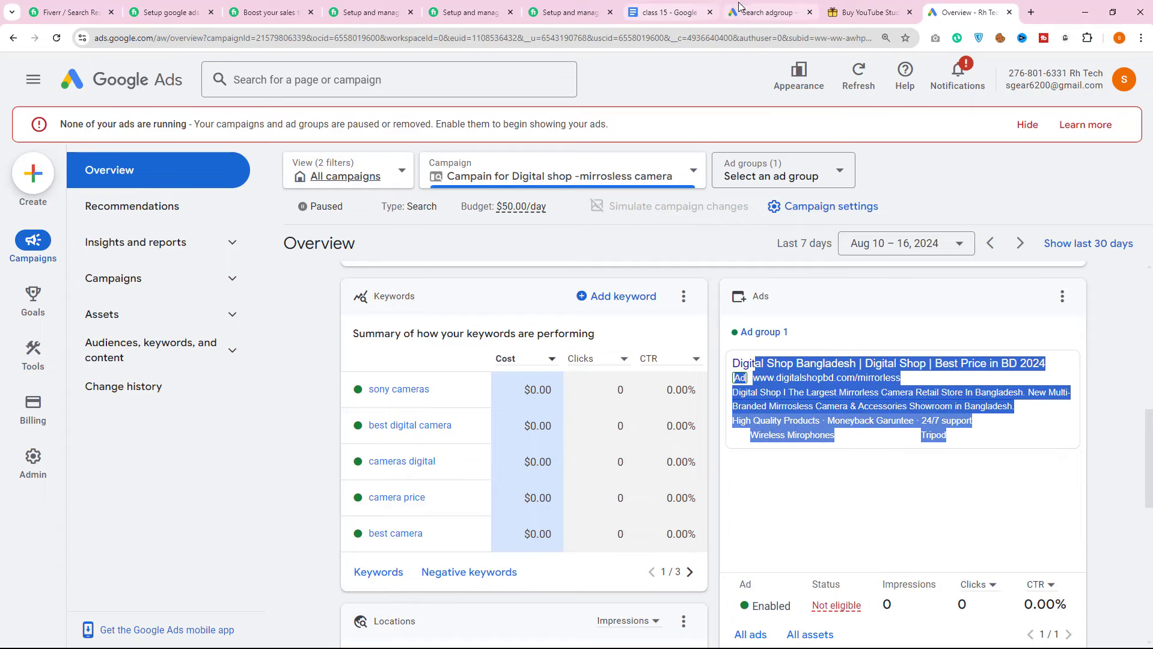
# Compare the empty new ad group form with the class 15 keyword notes, and view the bdshop.com YouTube Studio Gears page
pyautogui.click(770, 12)
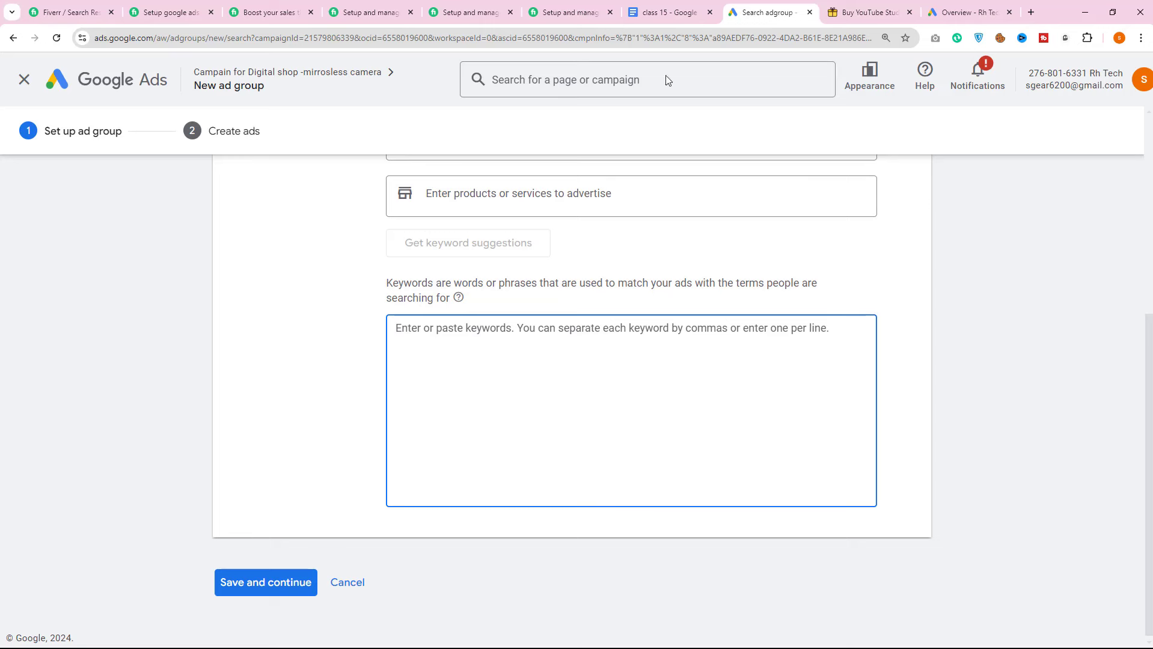
pyautogui.click(667, 12)
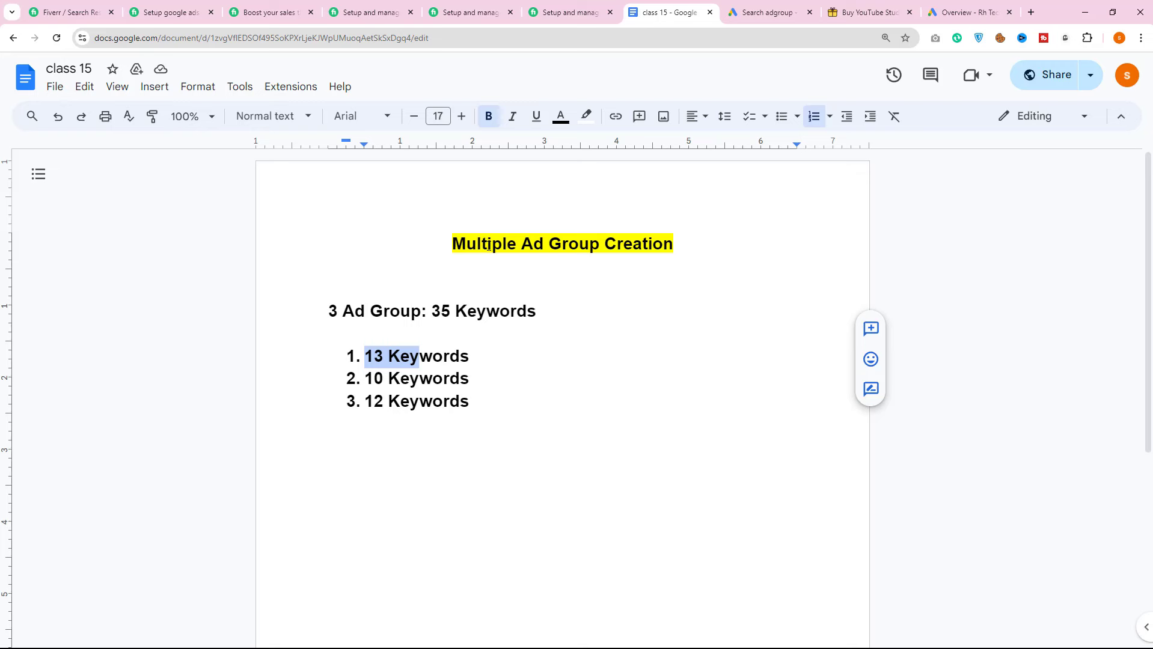
pyautogui.click(769, 12)
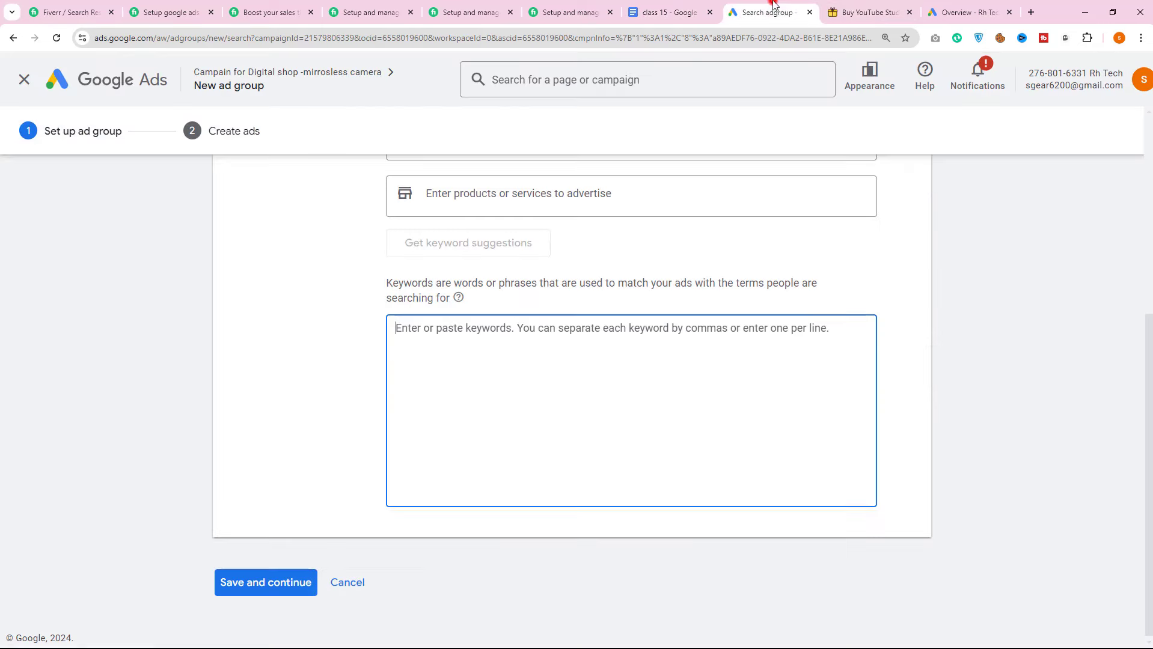
pyautogui.scroll(3, 448, 324)
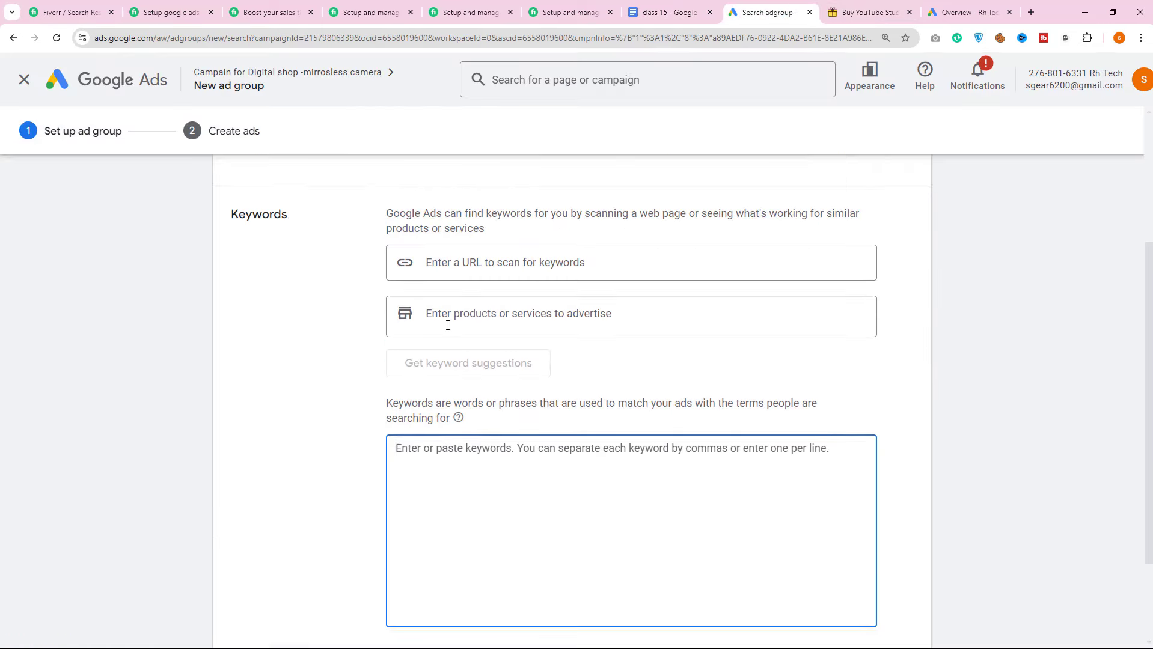
pyautogui.click(667, 12)
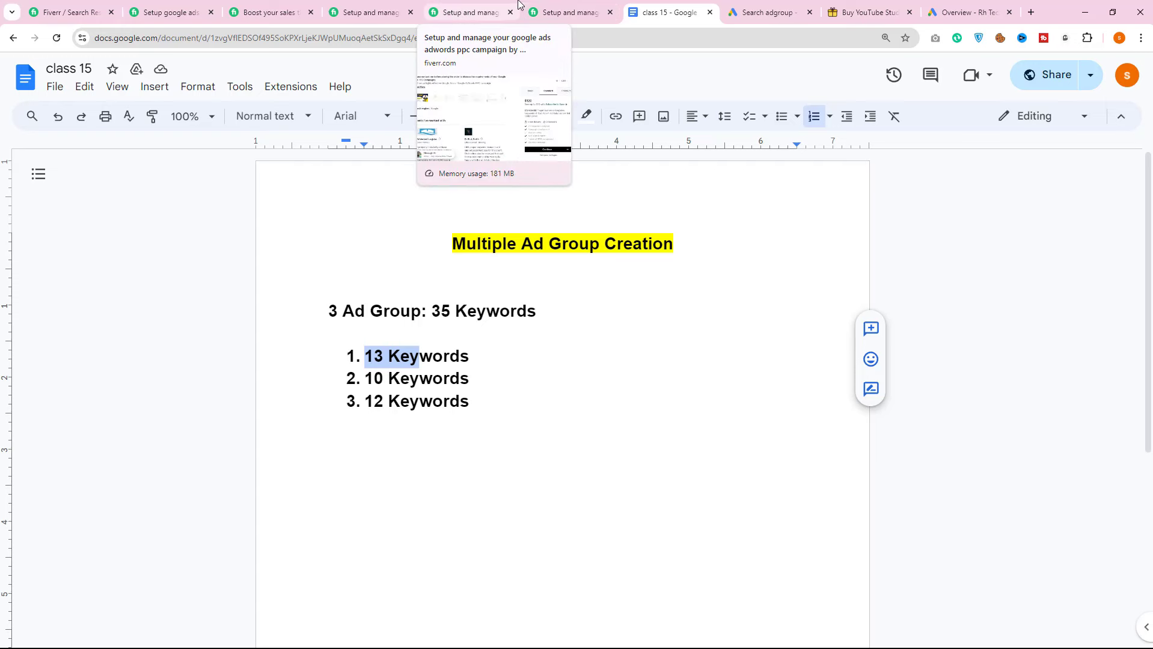
pyautogui.click(868, 9)
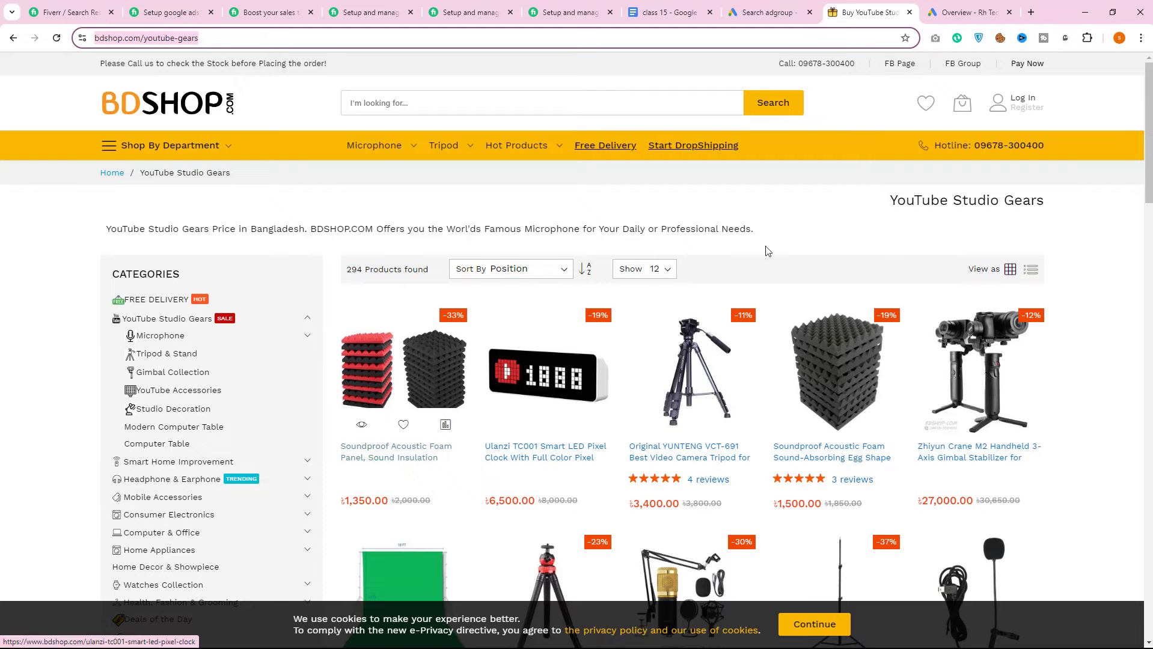
# Return to the campaign overview, open Keyword Planner and get new keyword ideas for "mirrorleass camera"
pyautogui.click(930, 12)
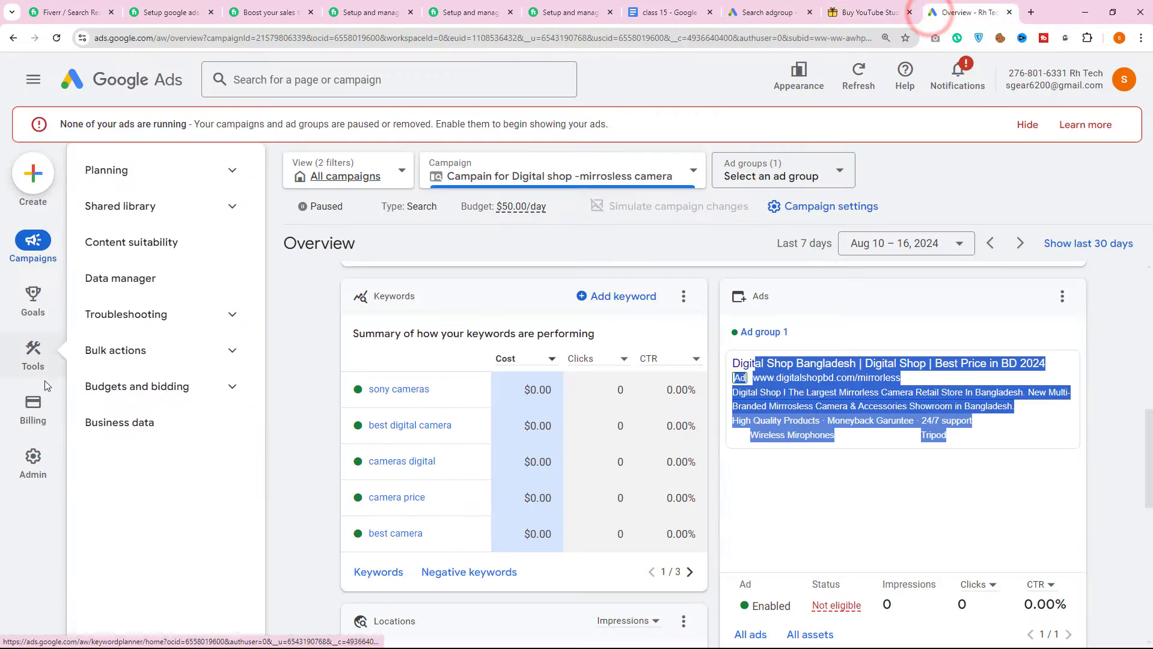
pyautogui.click(151, 175)
pyautogui.click(148, 205)
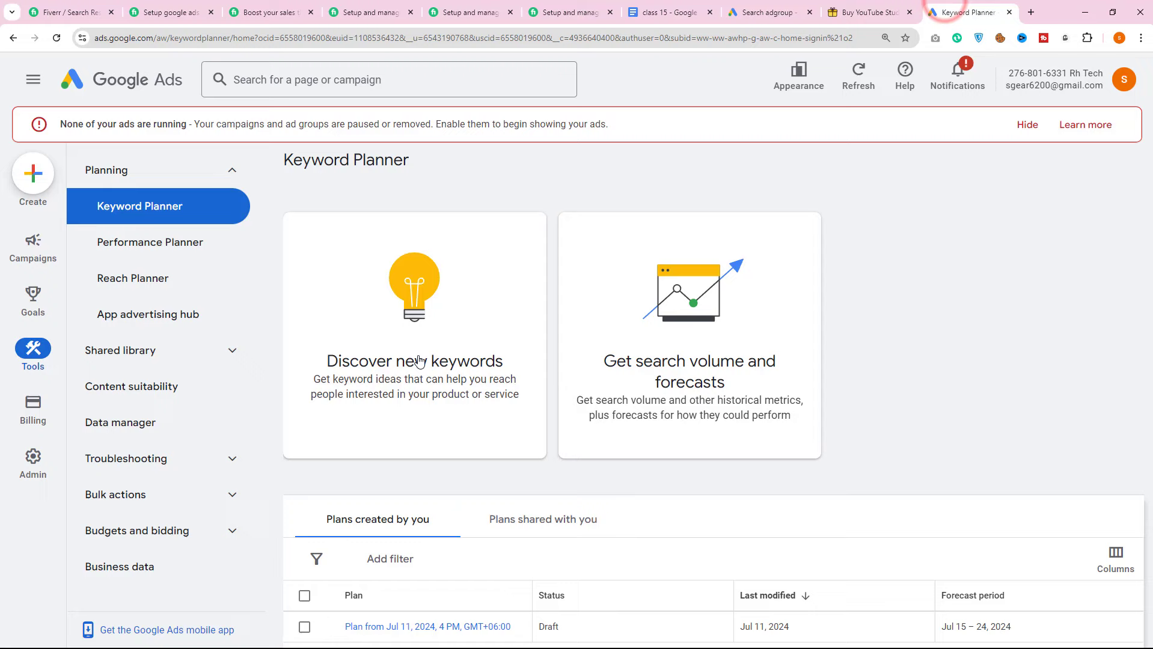
pyautogui.click(417, 357)
pyautogui.click(366, 347)
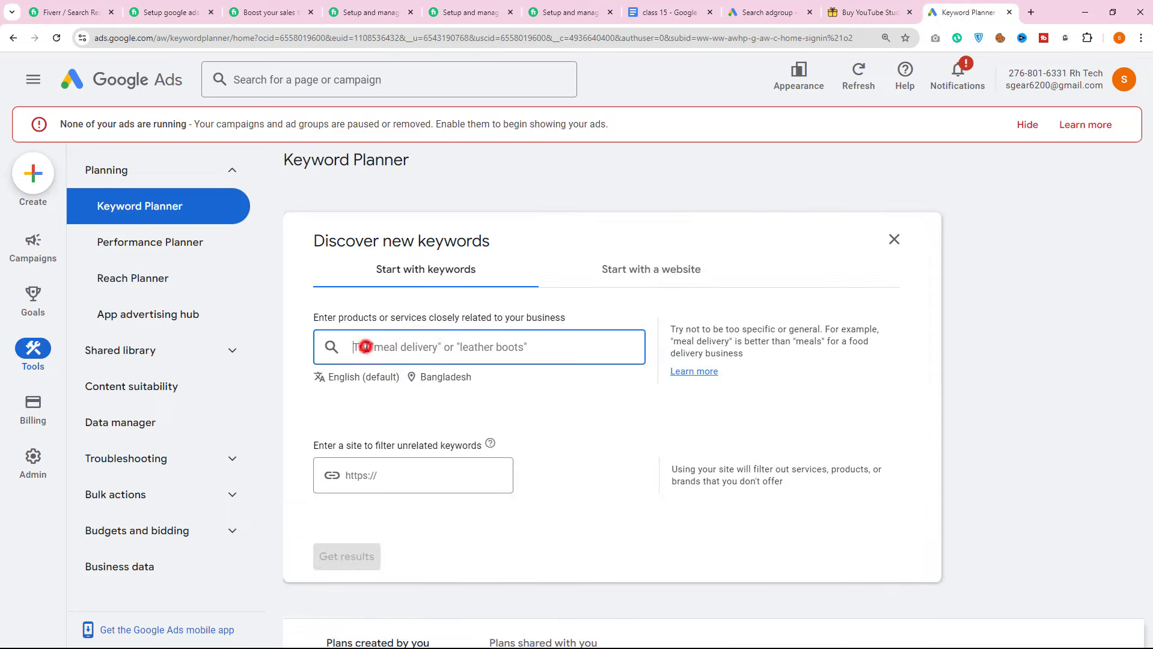
pyautogui.write('mirrorleass camera')
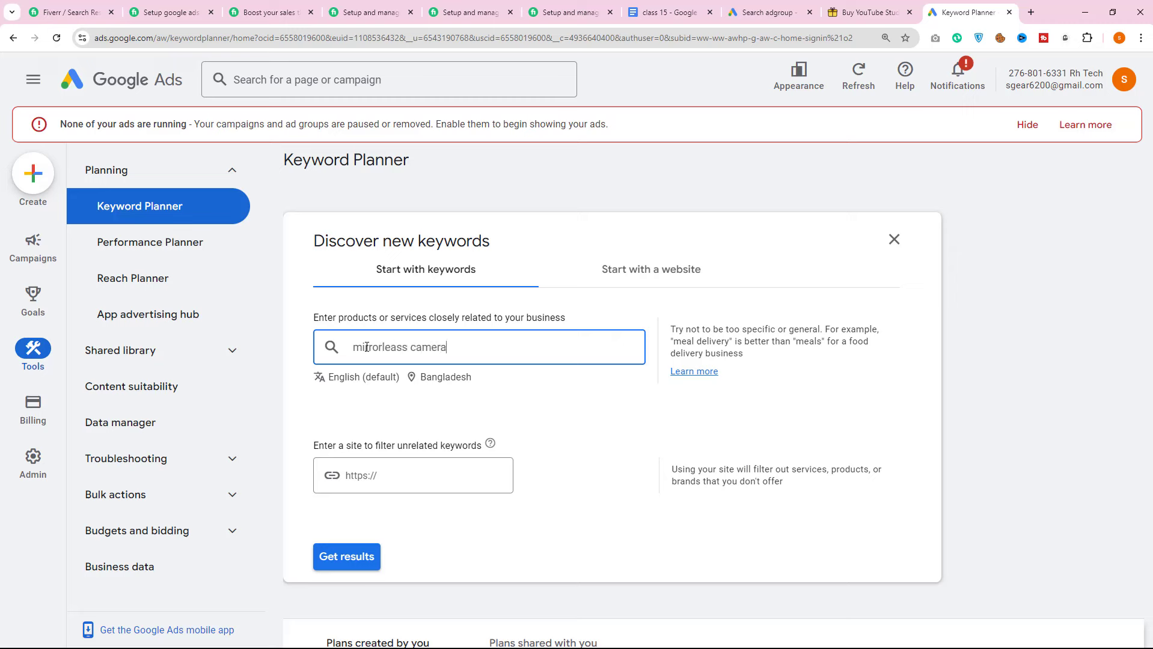
pyautogui.press('Return')
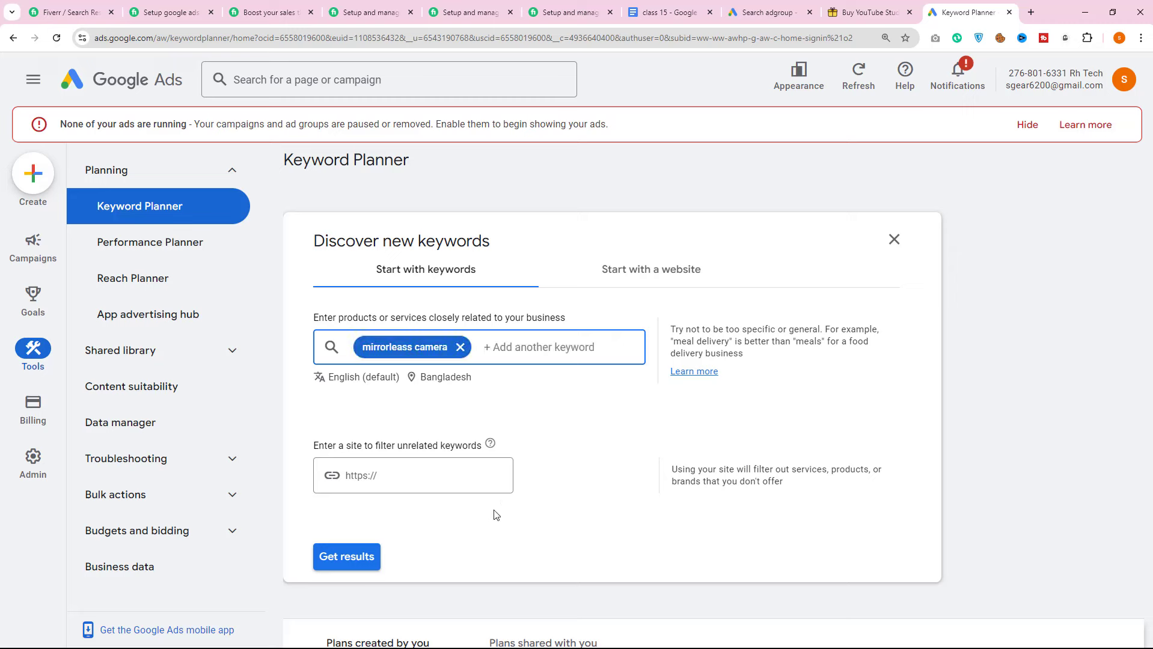
pyautogui.click(362, 556)
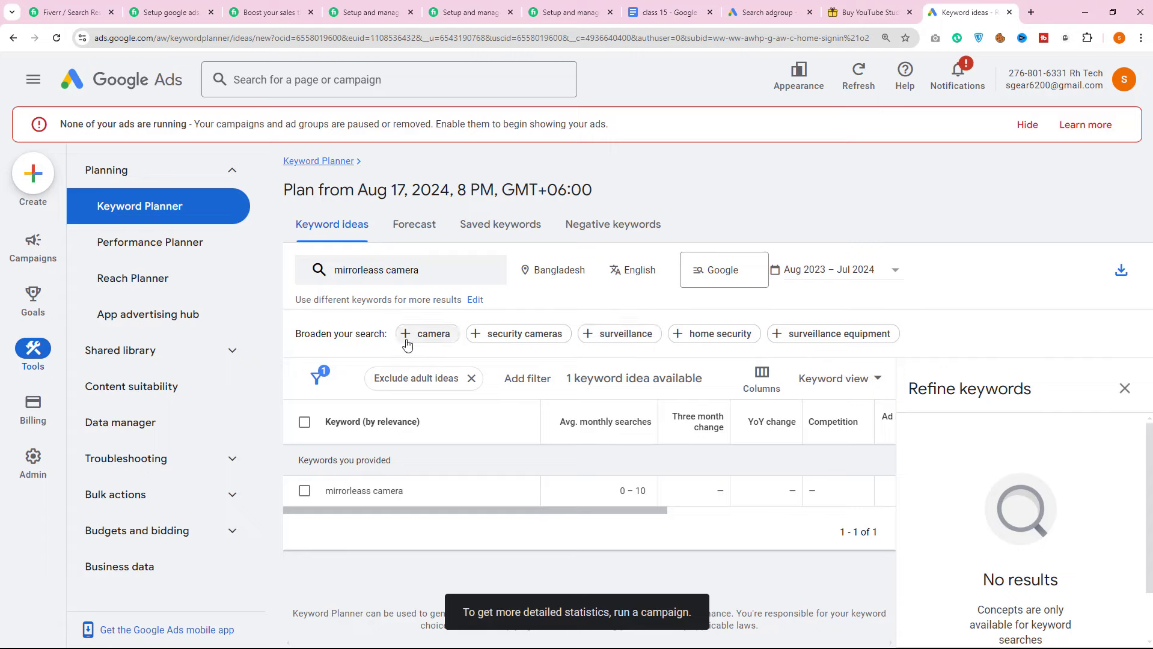
# Broaden the keyword search with "camera", get the updated ideas and look through the list
pyautogui.click(407, 335)
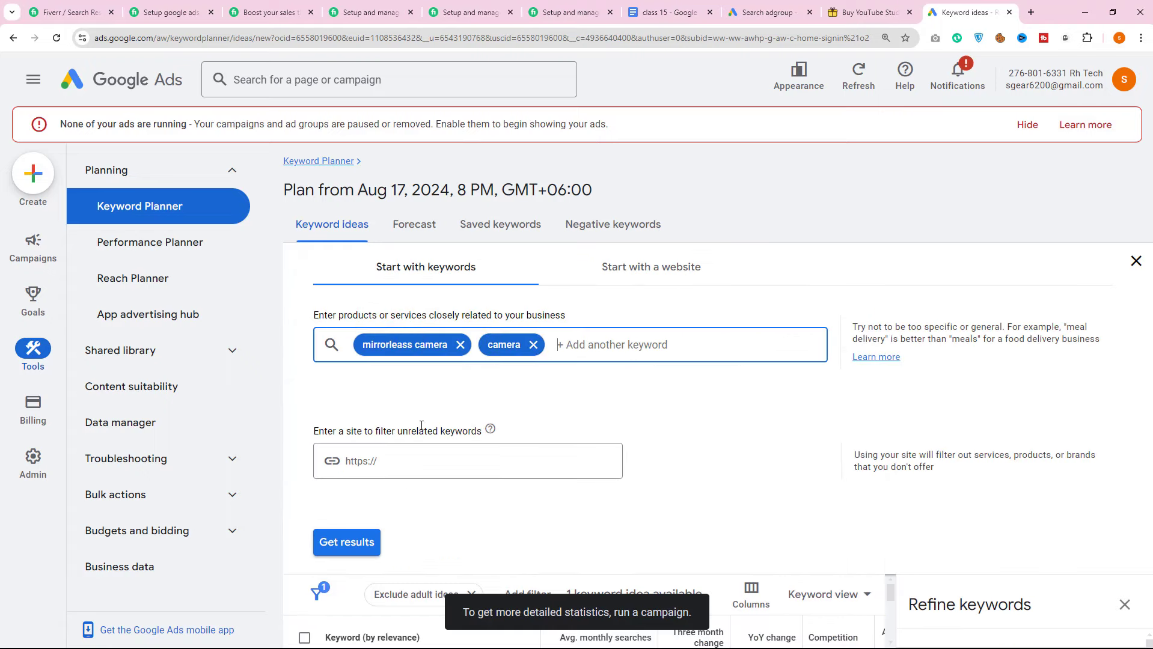
pyautogui.click(339, 542)
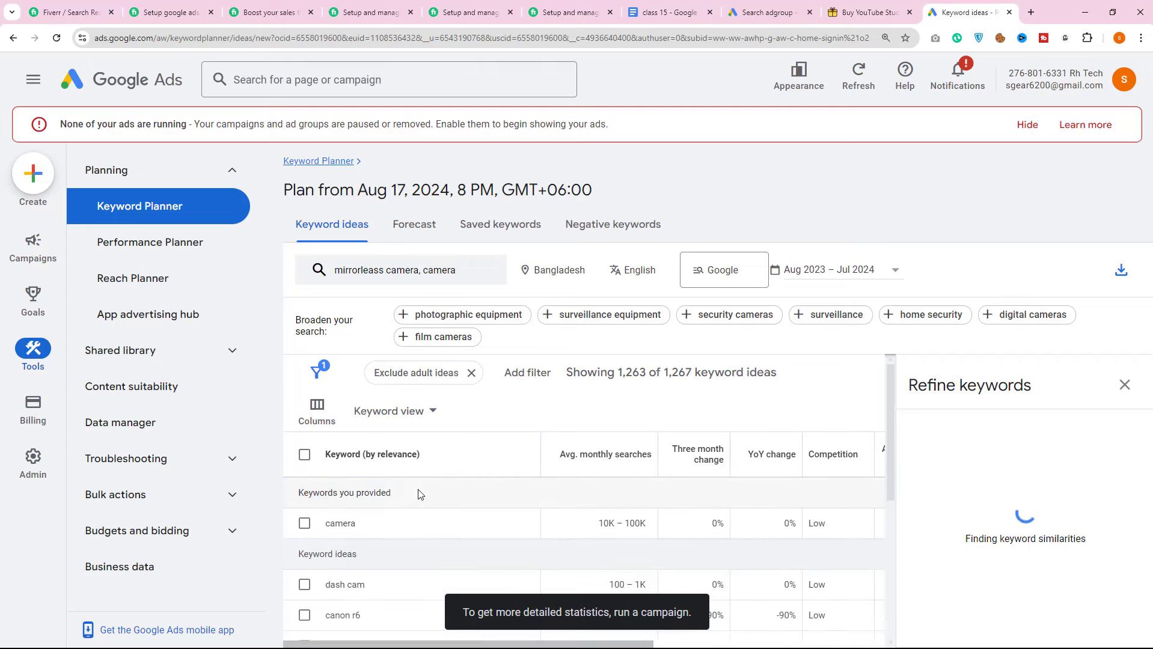
pyautogui.scroll(-2, 414, 500)
pyautogui.scroll(-1, 414, 501)
pyautogui.scroll(3, 403, 517)
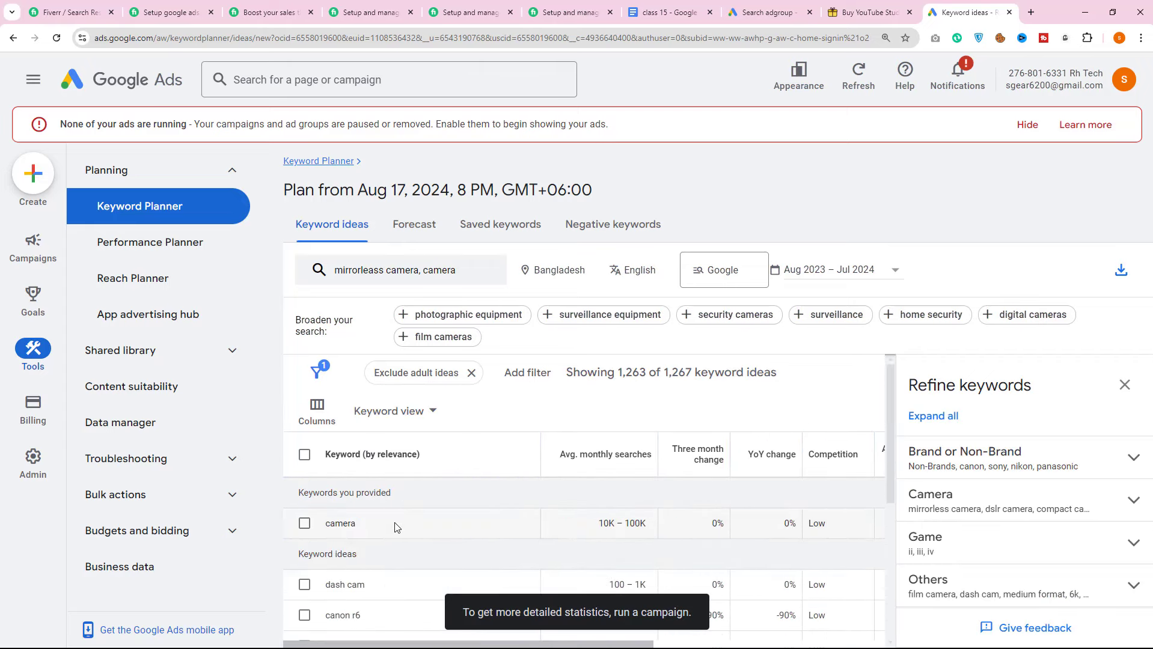
# Copy the keyword "camera" from the results and open keywordmatchtypetool.com in a new browser tab
pyautogui.moveTo(395, 523); pyautogui.dragTo(324, 530)
pyautogui.rightClick(330, 525)
pyautogui.click(380, 373)
pyautogui.click(1030, 12)
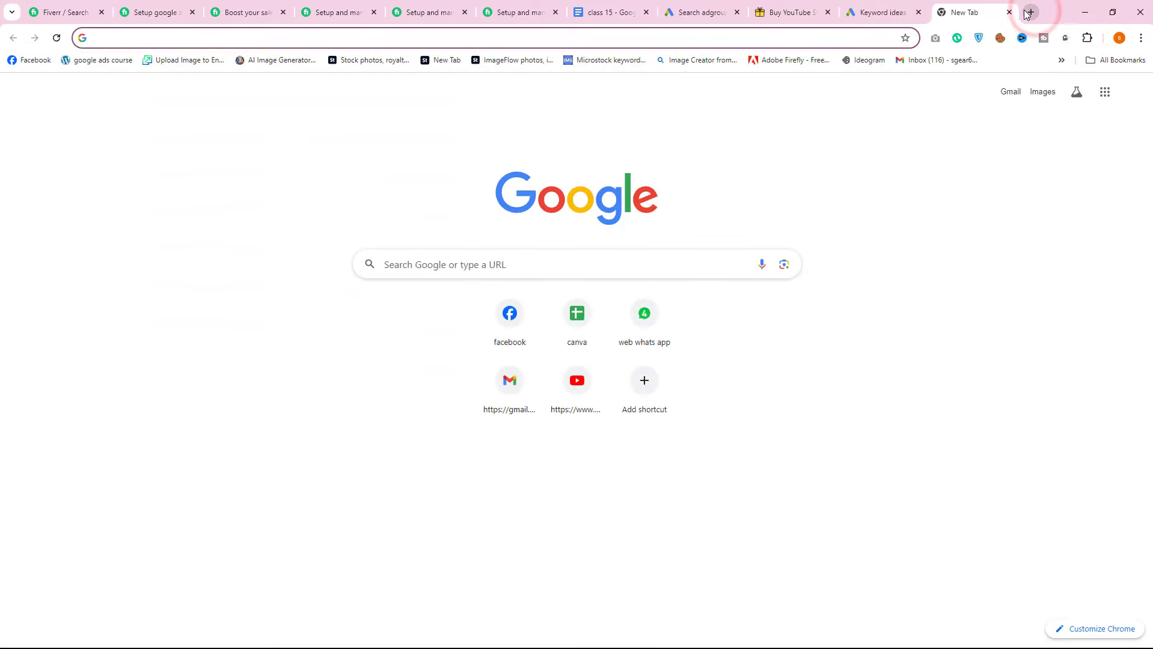
pyautogui.write('key')
pyautogui.press('Return')
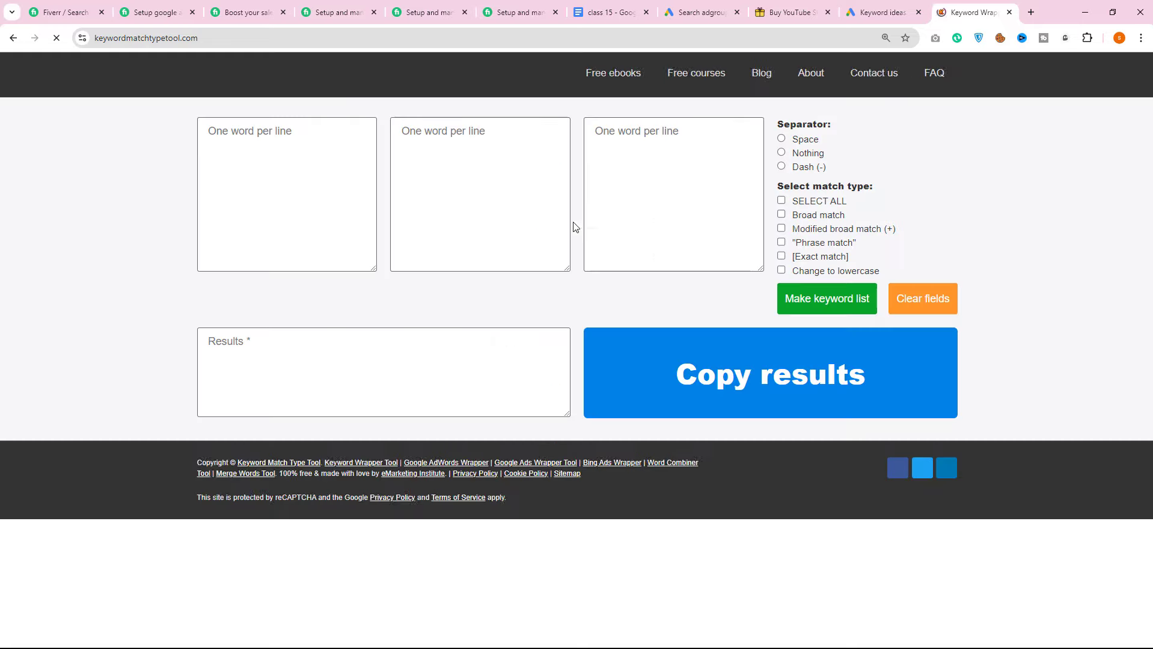
# Fill the first word list with camera, best camera, buy camera, sony camera, canon camera and fujifil camera, one per line
pyautogui.click(268, 128)
pyautogui.write('camera ')
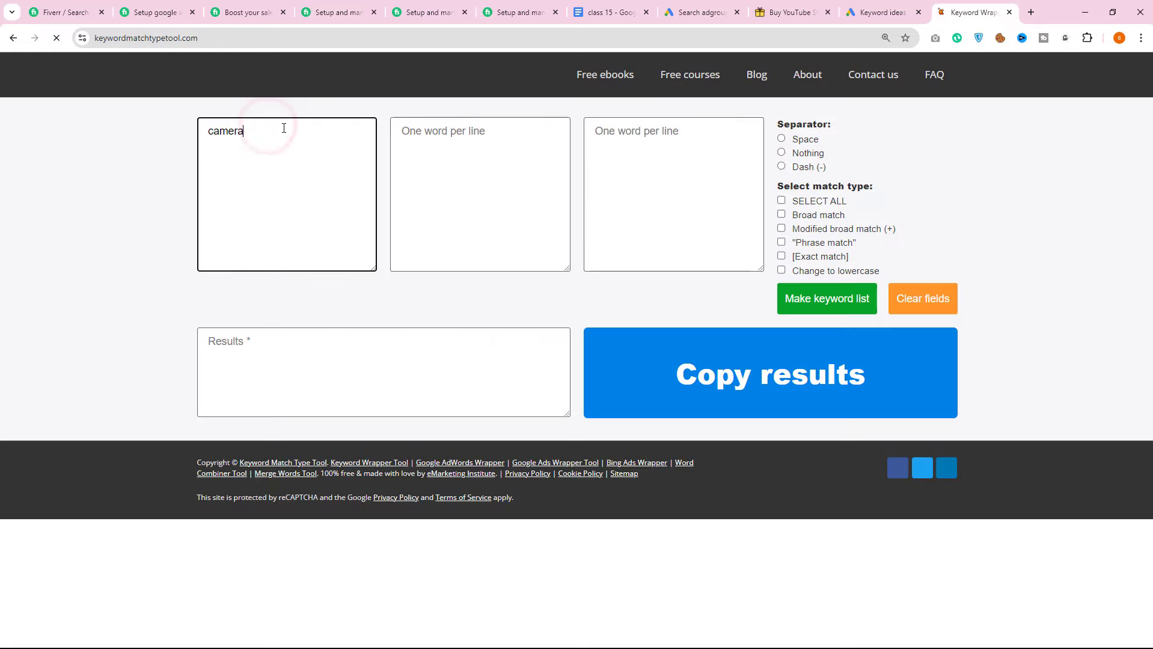
pyautogui.write('best camera')
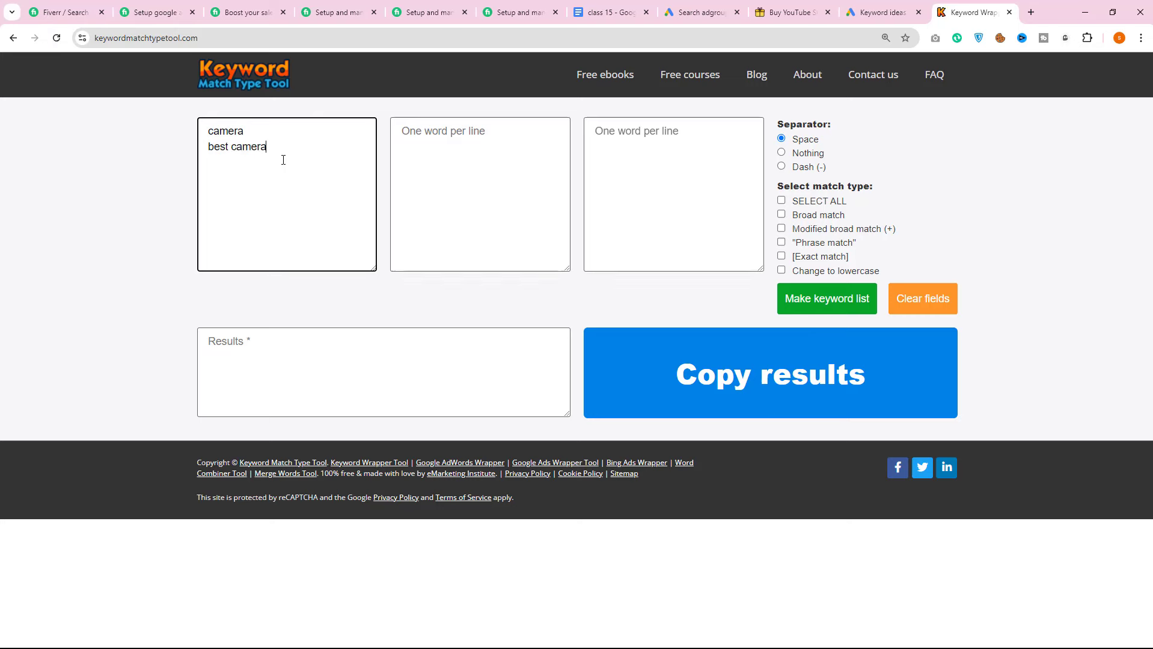
pyautogui.press('BackSpace')
pyautogui.write('ony camera')
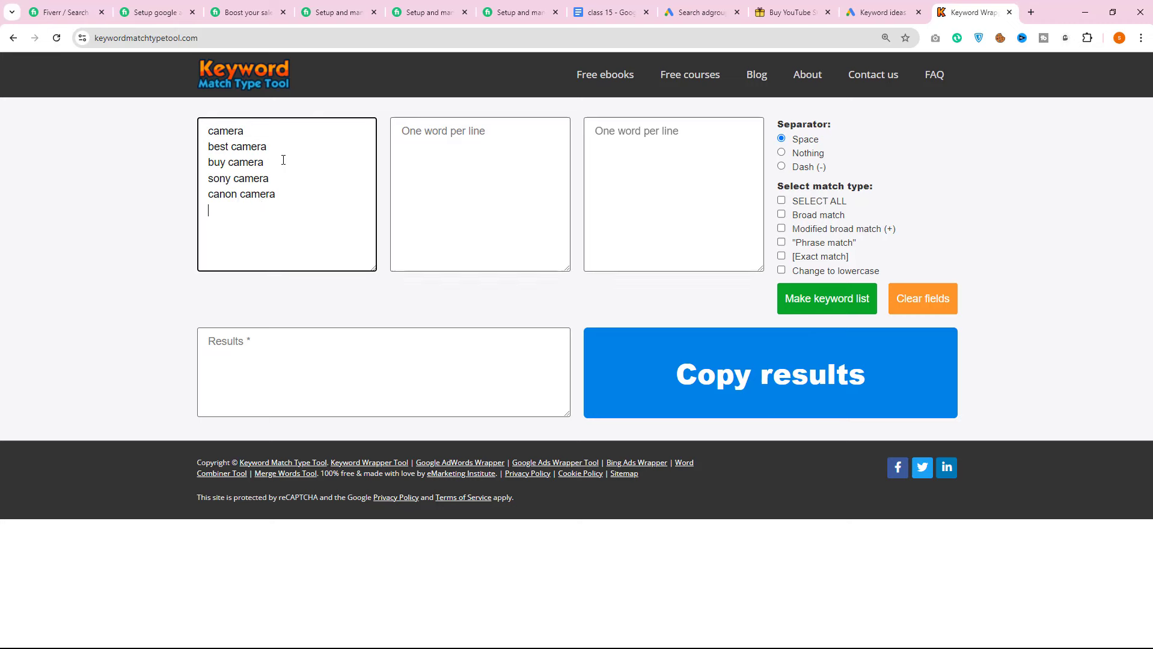
pyautogui.write('fujifil camera')
# Generate a phrase match keyword list and copy the resulting keywords from "camera" through "canon camera"
pyautogui.click(781, 242)
pyautogui.click(821, 304)
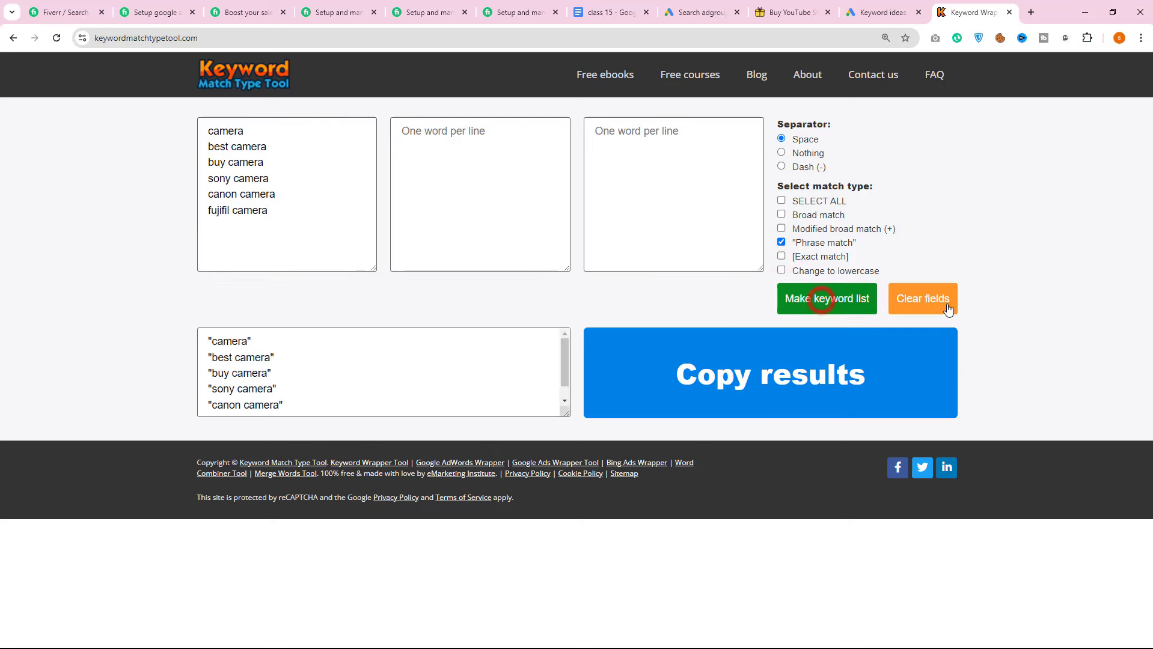
pyautogui.click(338, 404)
pyautogui.rightClick(335, 403)
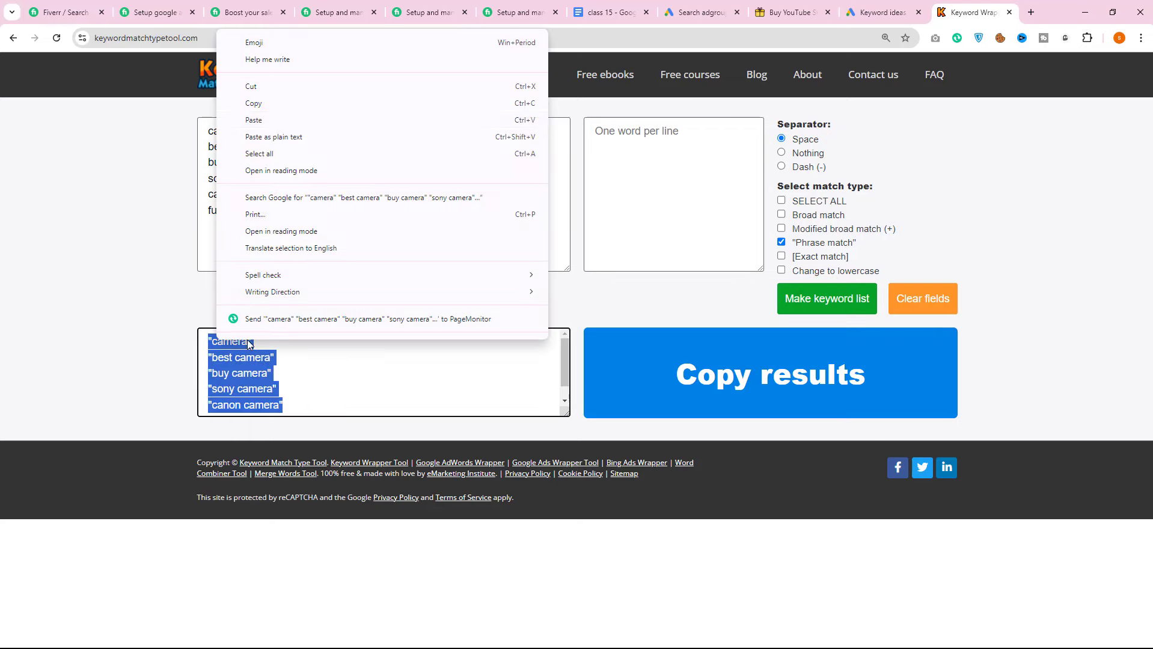
pyautogui.click(259, 103)
# Return to the new ad group form in Google Ads and paste the copied phrase match keywords into its keyword field
pyautogui.click(880, 12)
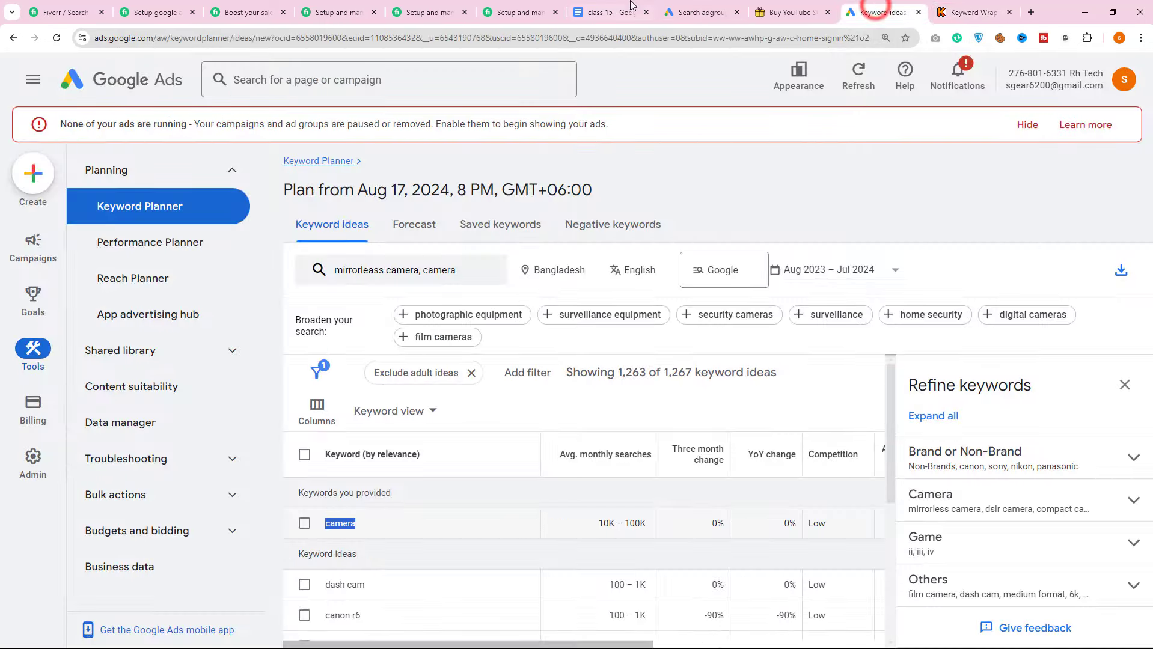
pyautogui.click(715, 7)
pyautogui.scroll(-2, 475, 397)
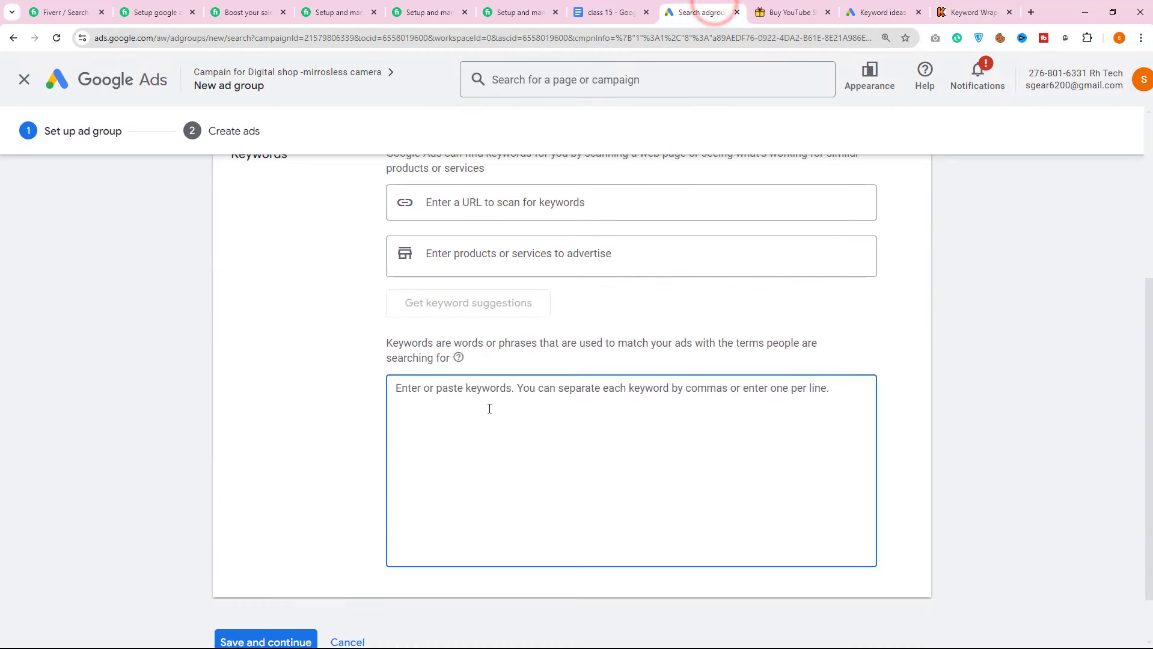
pyautogui.rightClick(428, 391)
pyautogui.click(481, 258)
pyautogui.scroll(-3, 476, 258)
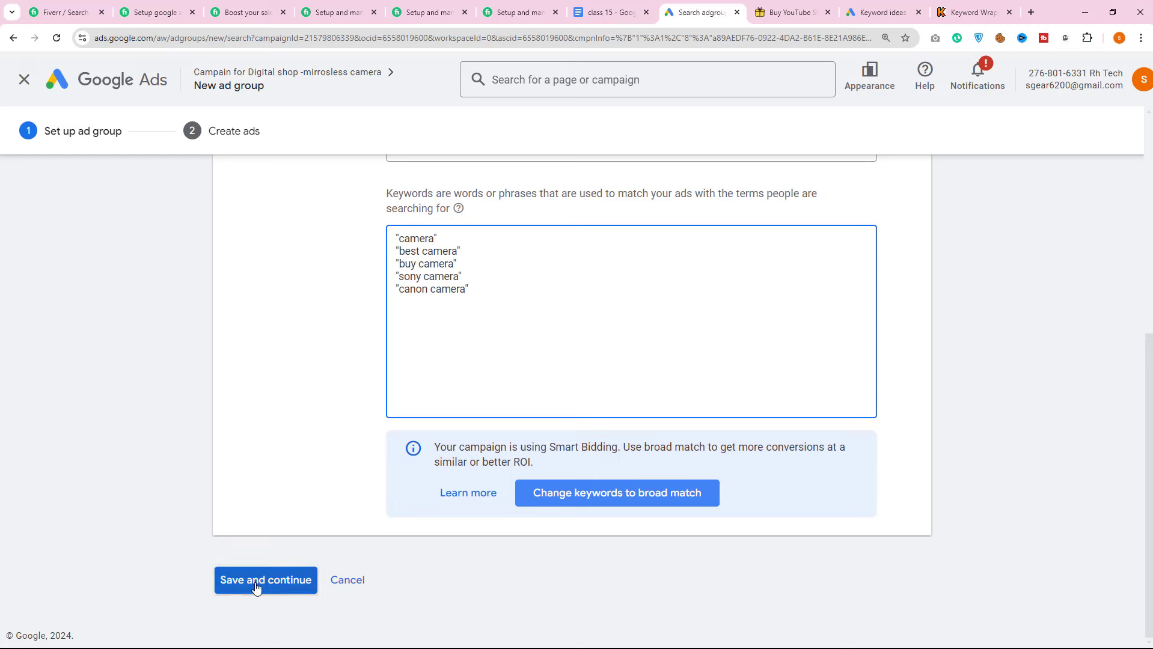
# Change the new ad group's keywords to broad match, save and continue to ad creation, and review the prefilled URL and headlines
pyautogui.click(233, 584)
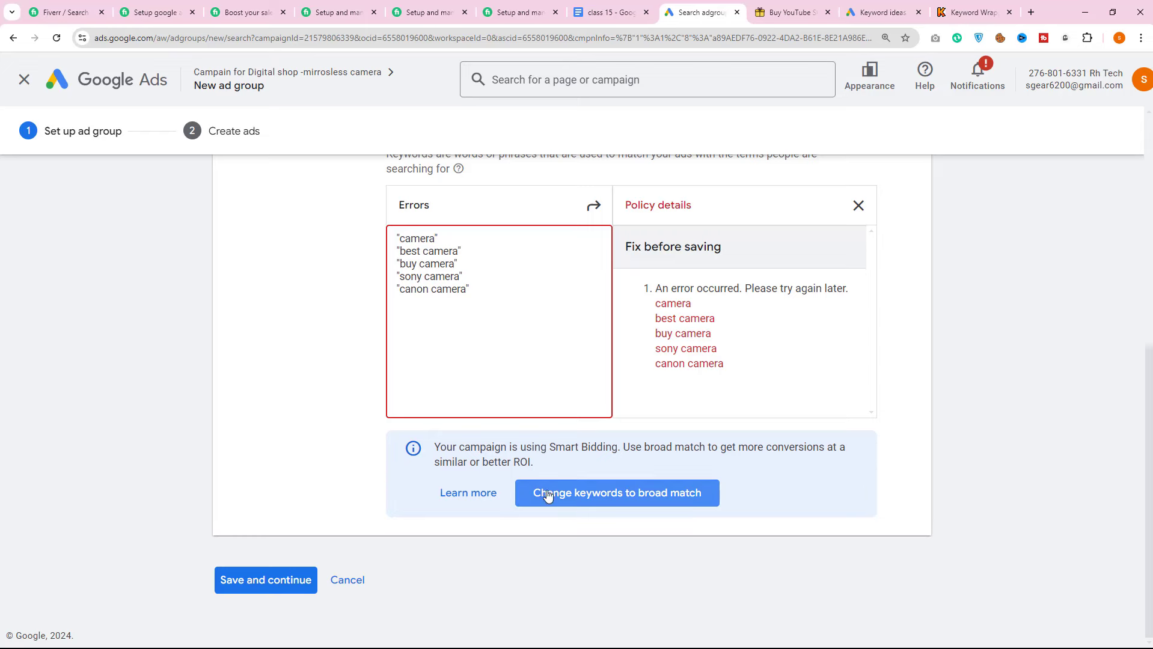
pyautogui.click(653, 496)
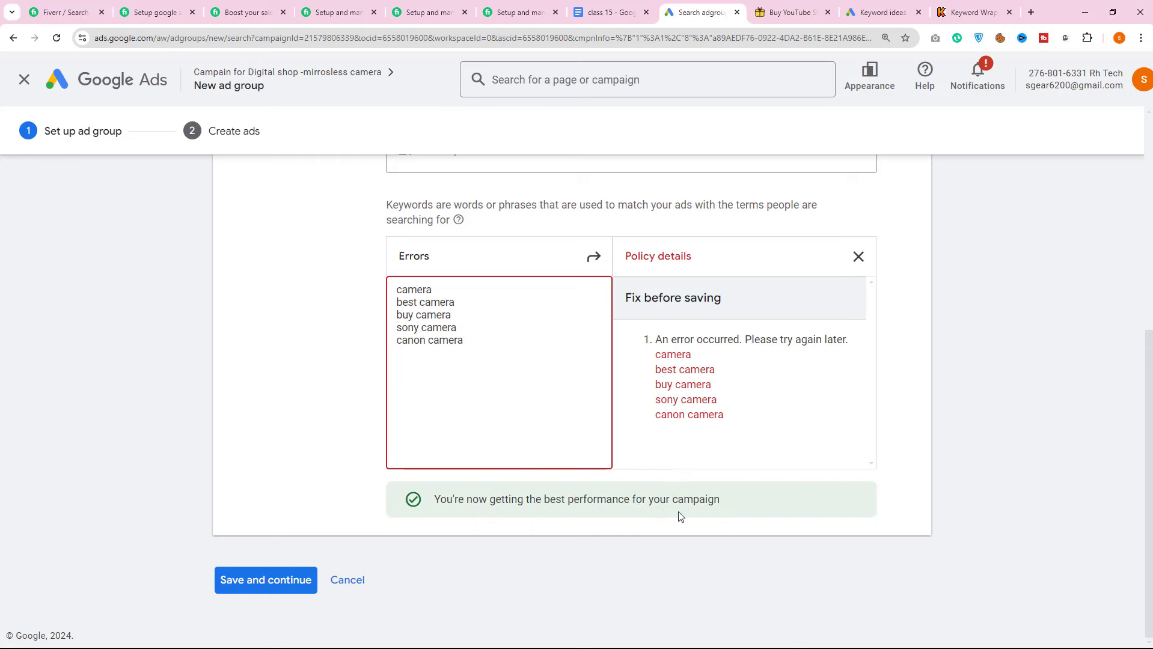
pyautogui.click(266, 582)
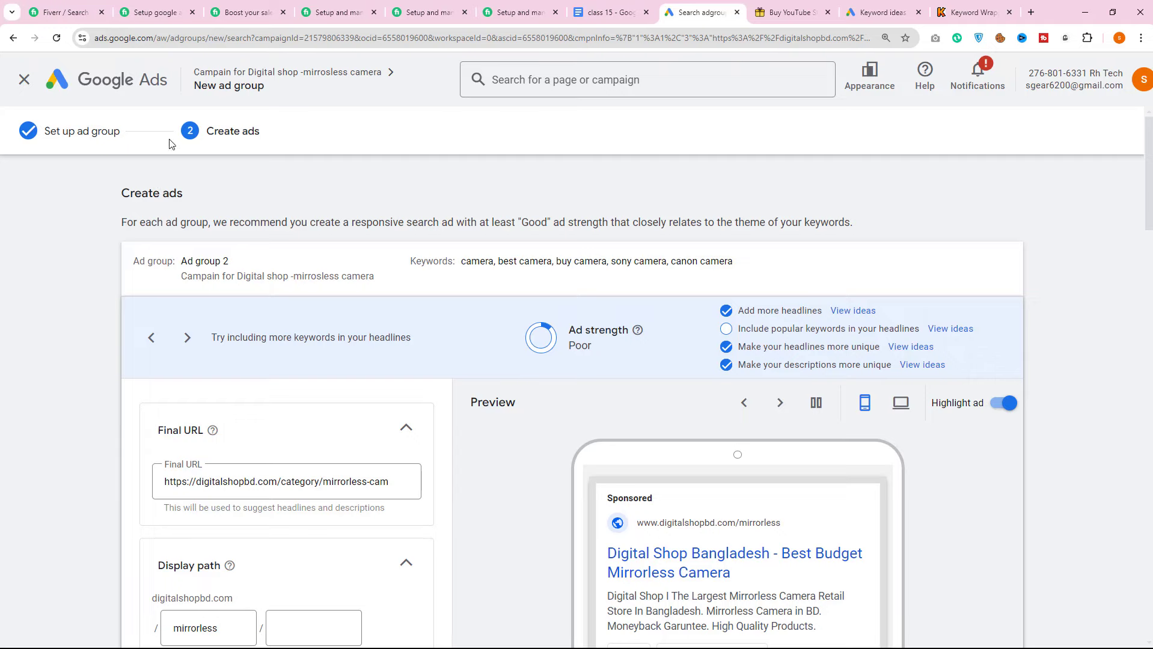
pyautogui.scroll(-3, 230, 205)
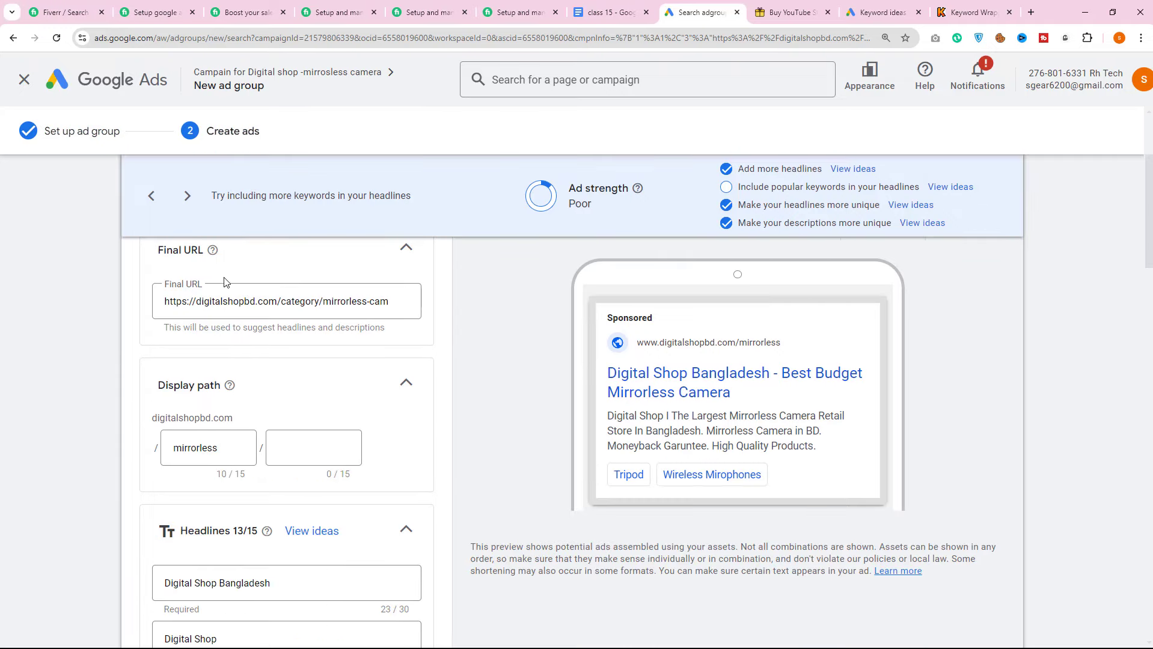
pyautogui.scroll(-4, 283, 348)
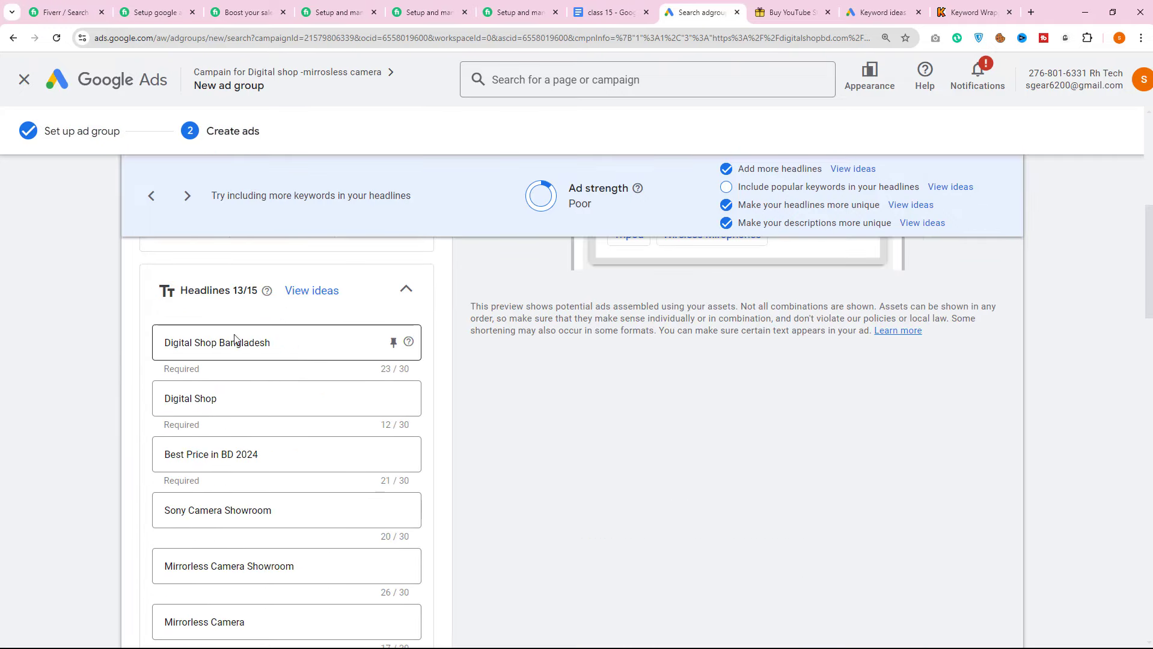
# Check the "Ad Creation" item in the Basic package of the Fiverr gig and return to the Google Ads ad form
pyautogui.click(518, 12)
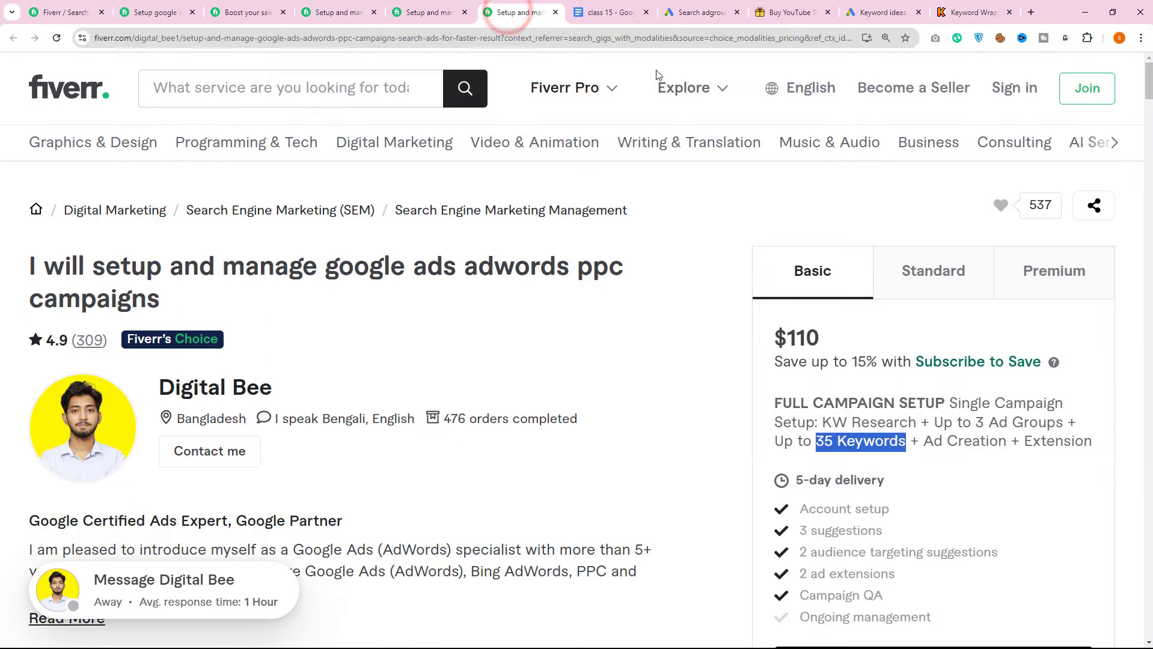
pyautogui.moveTo(922, 440); pyautogui.dragTo(1007, 442)
pyautogui.click(879, 12)
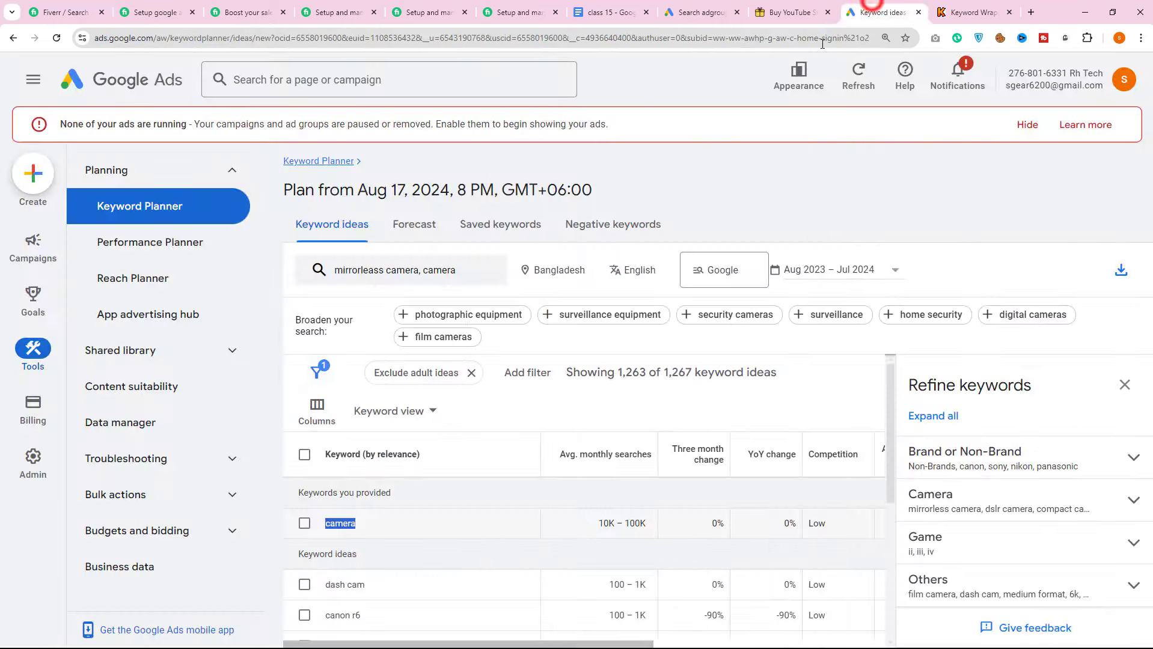
pyautogui.click(700, 12)
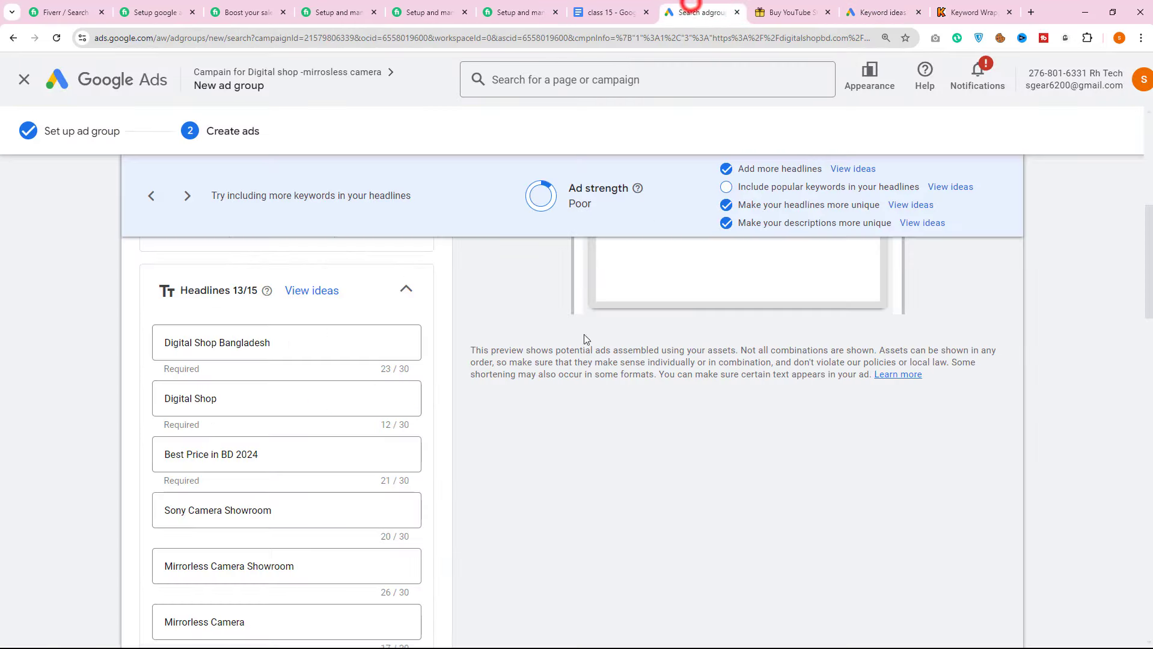
# Review the prefilled URL, headlines, descriptions and sitelinks of the ad for Ad group 2 and save the ad group
pyautogui.scroll(-2, 591, 402)
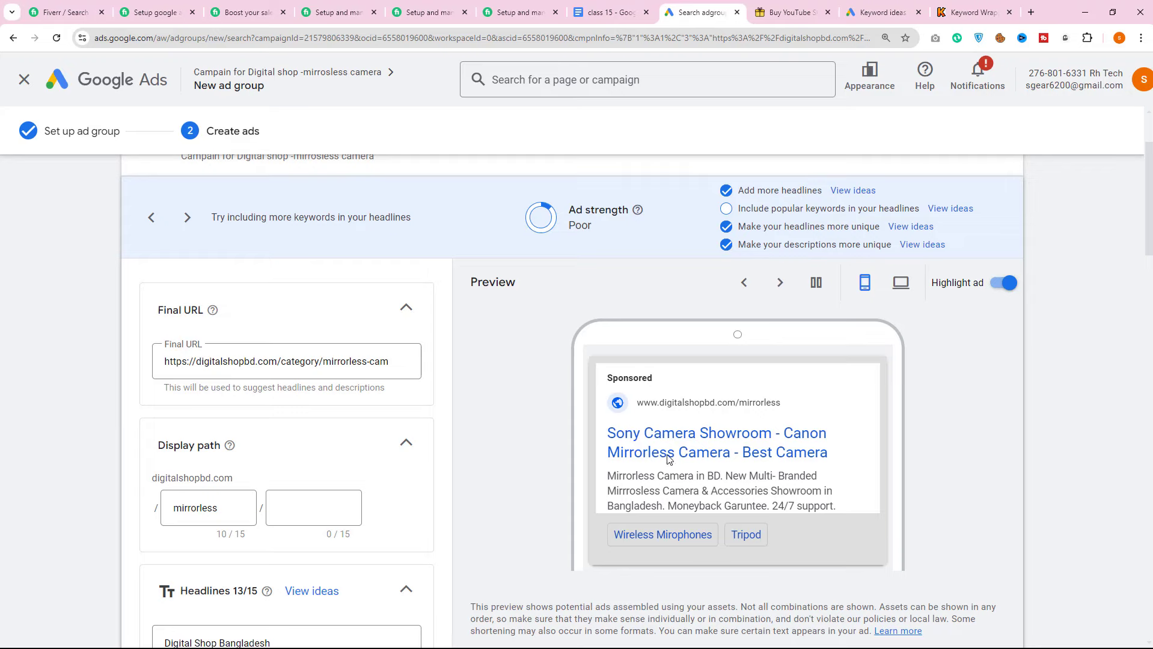
pyautogui.scroll(-20, 387, 461)
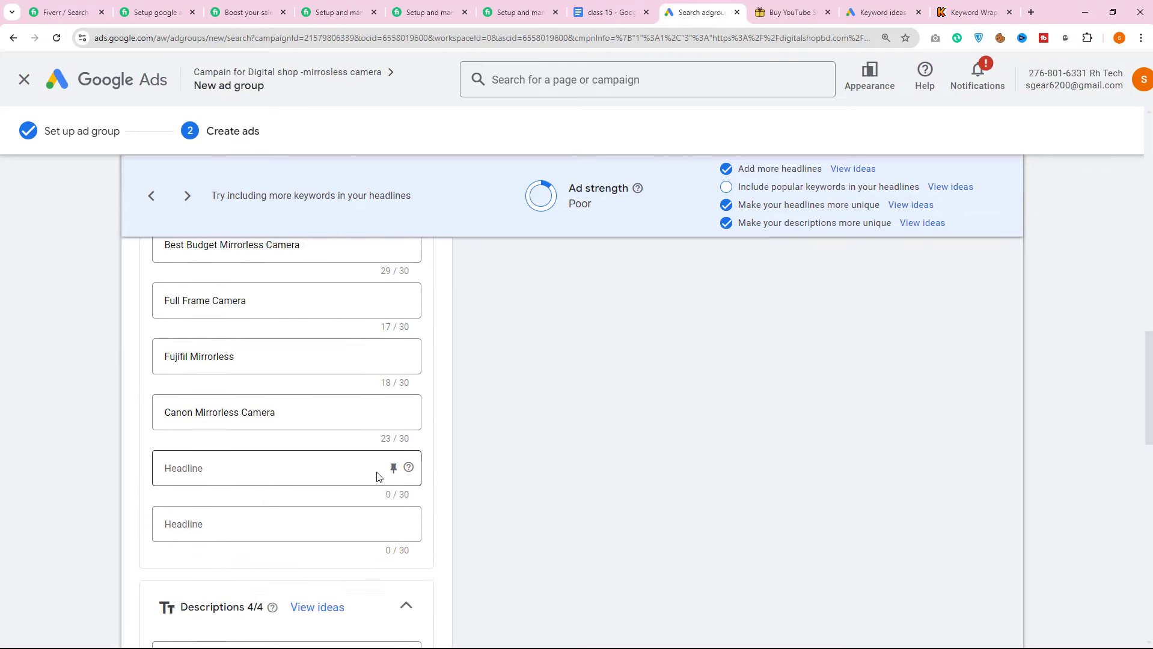
pyautogui.scroll(-3, 375, 480)
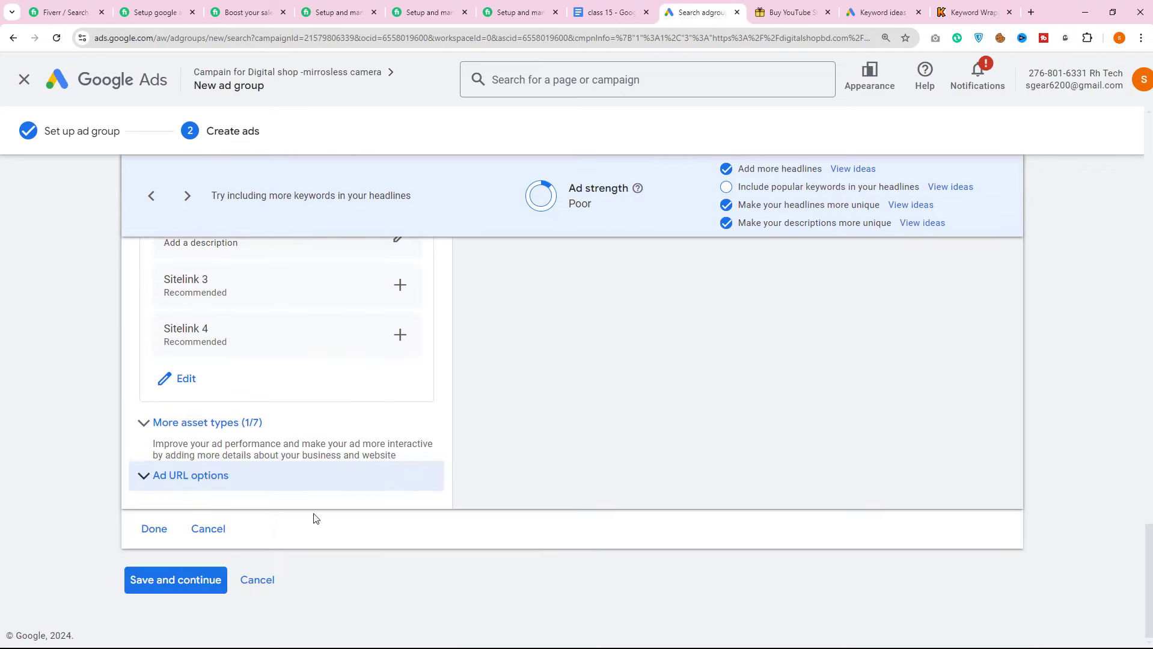
pyautogui.scroll(20, 773, 443)
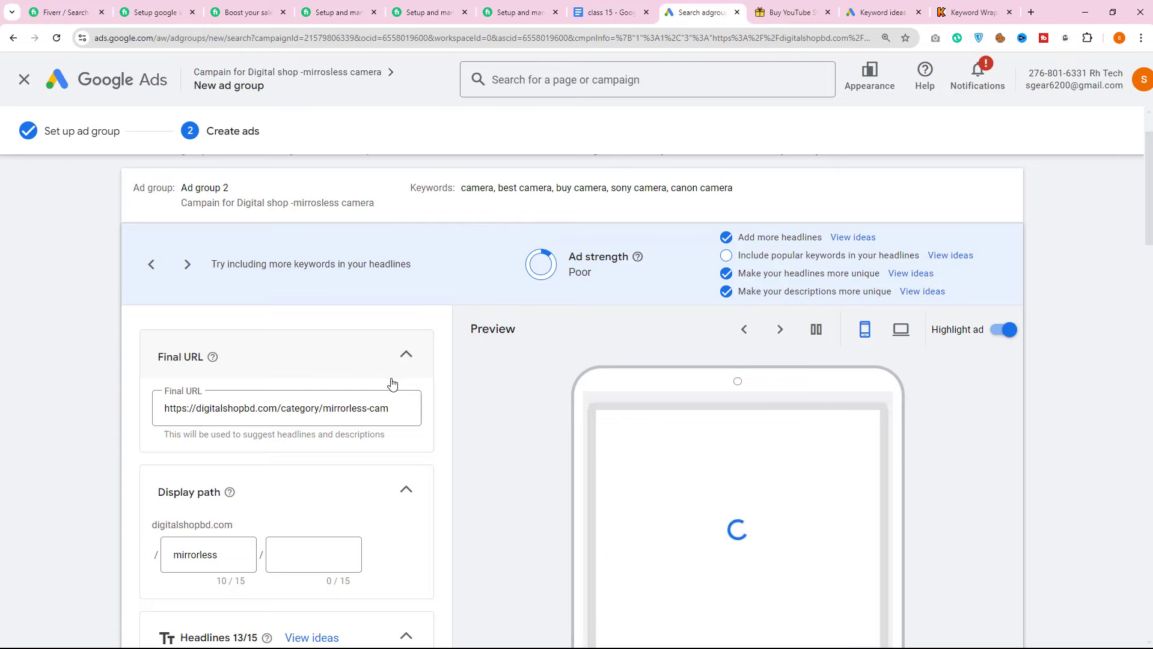
pyautogui.scroll(-4, 472, 387)
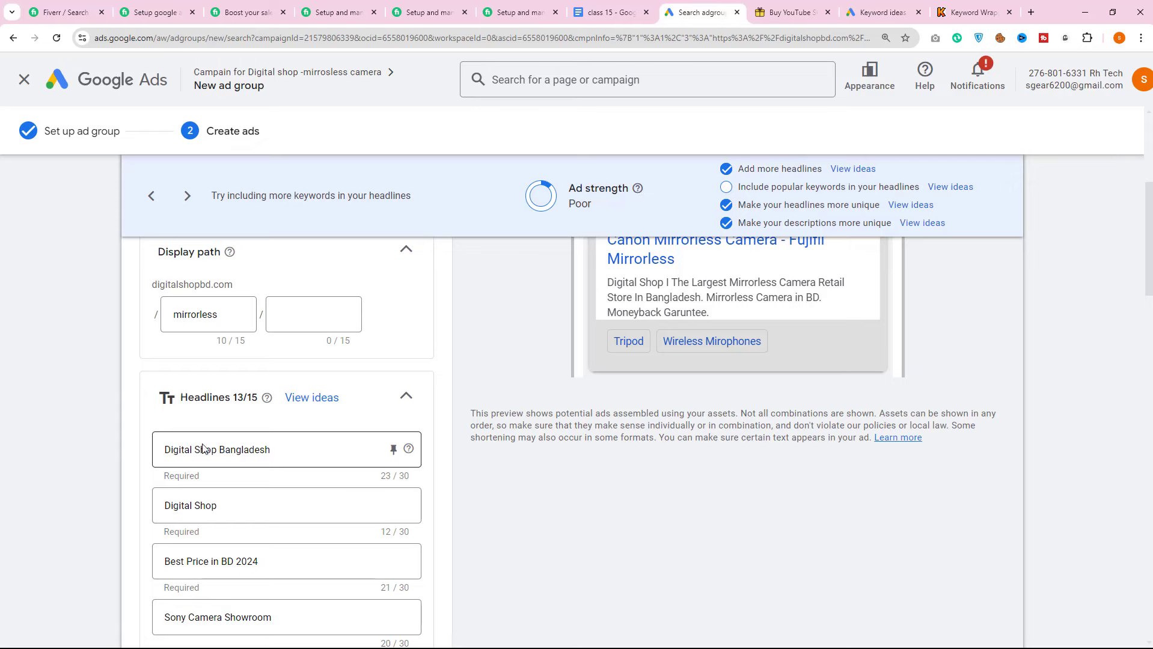
pyautogui.scroll(-2, 202, 447)
pyautogui.moveTo(167, 329); pyautogui.dragTo(290, 359)
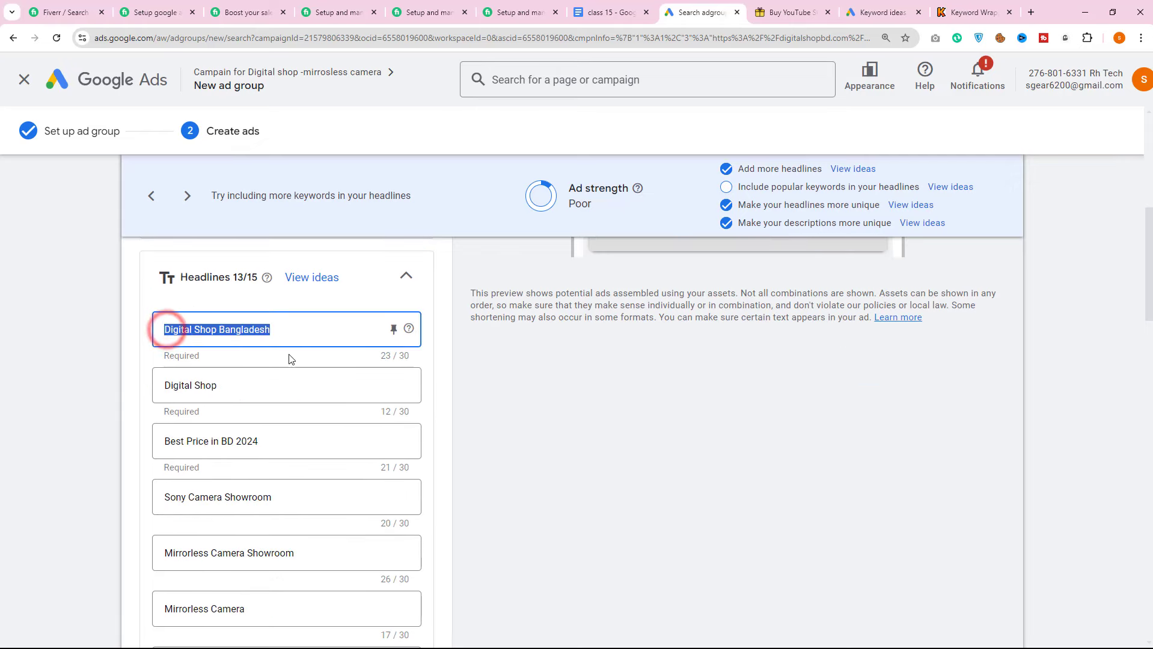
pyautogui.click(234, 279)
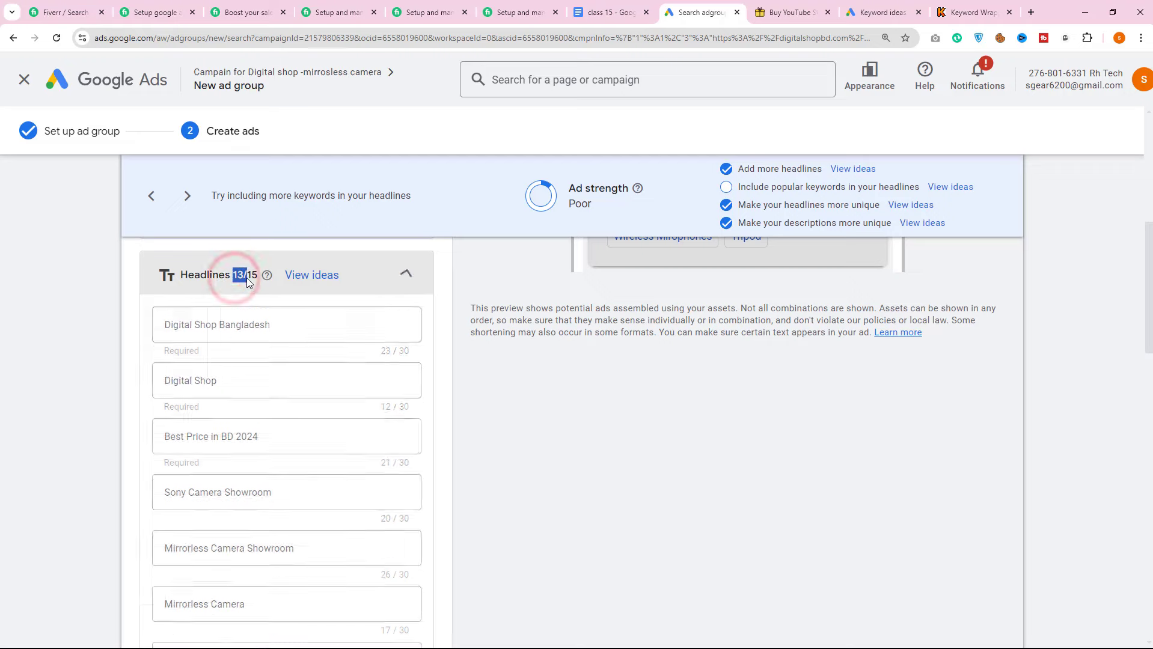
pyautogui.tripleClick(258, 388)
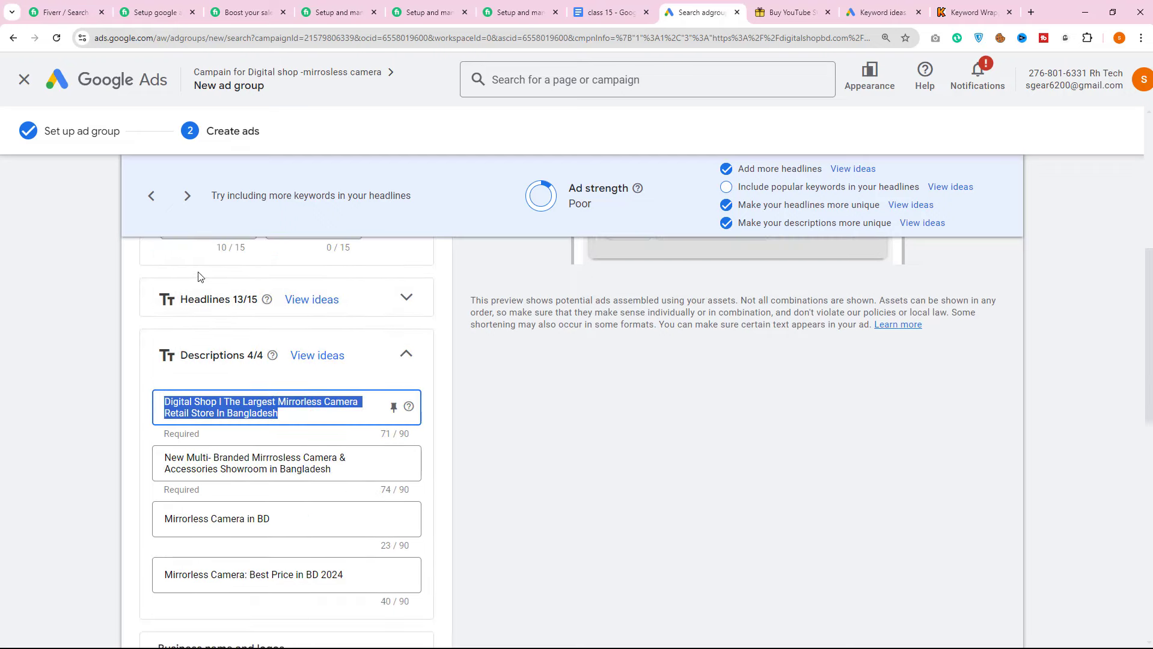
pyautogui.scroll(-9, 270, 342)
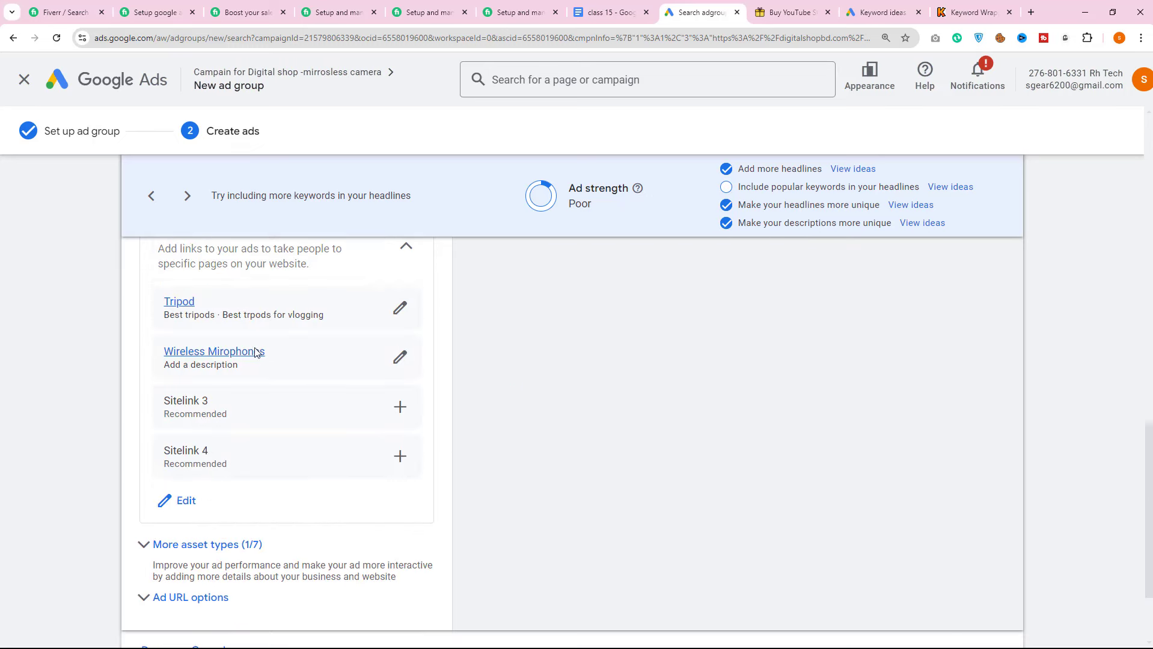
pyautogui.scroll(-2, 256, 352)
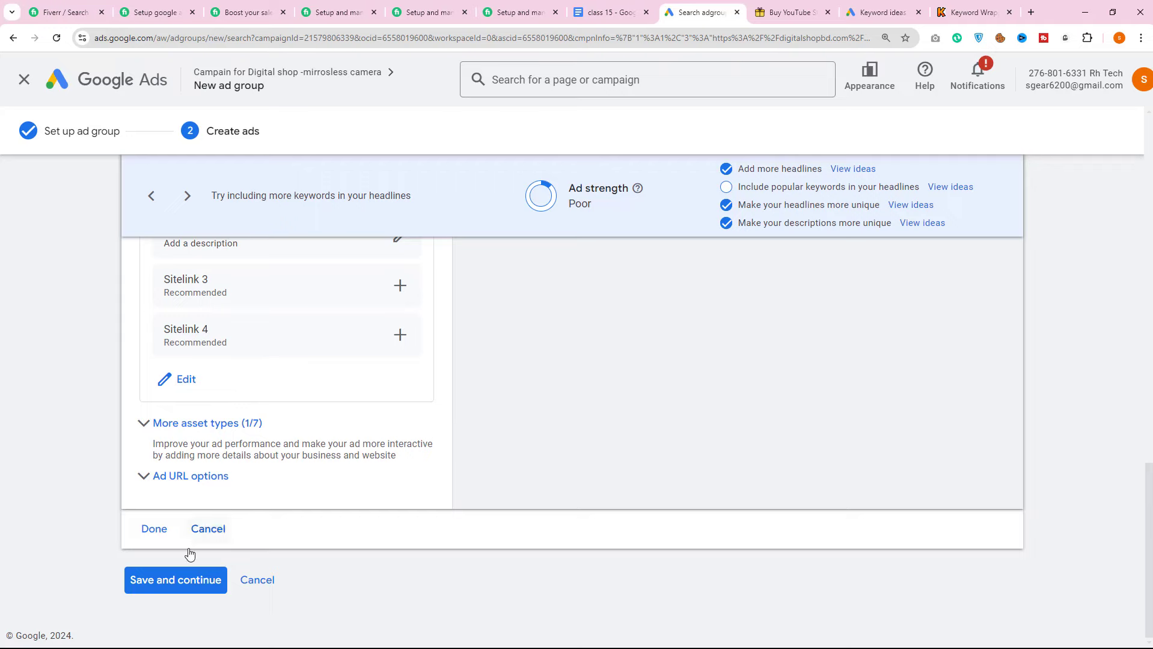
pyautogui.click(166, 578)
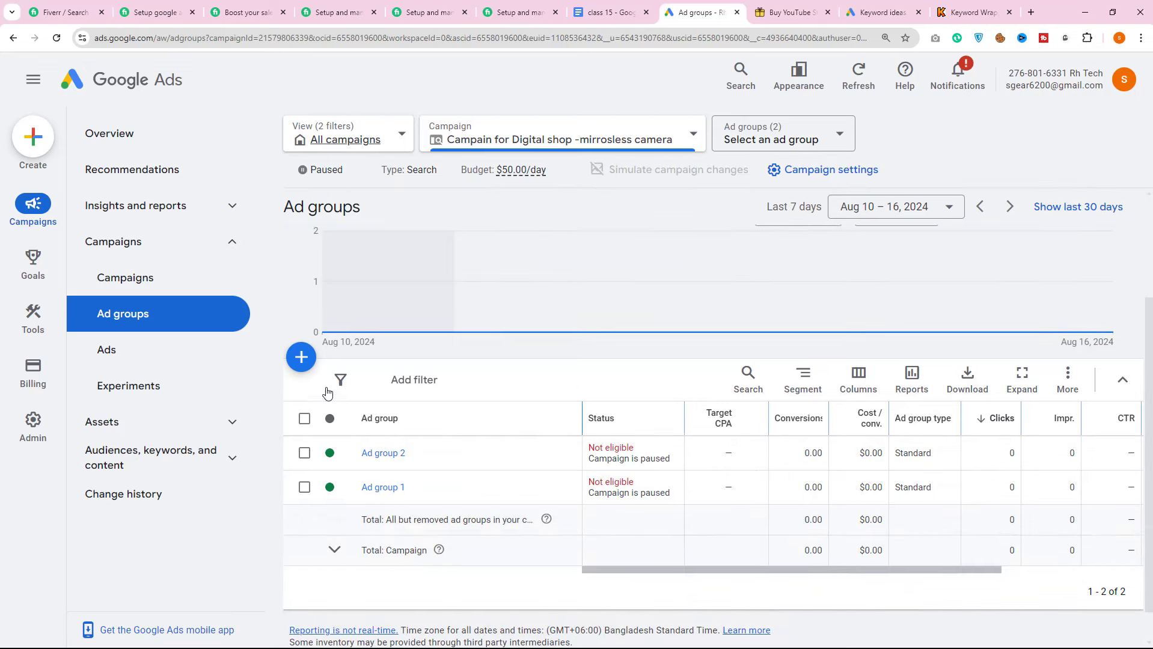
# Start another ad group and copy the phrase match keywords "camera" through "canon camera" from the Keyword Match Type Tool
pyautogui.click(302, 358)
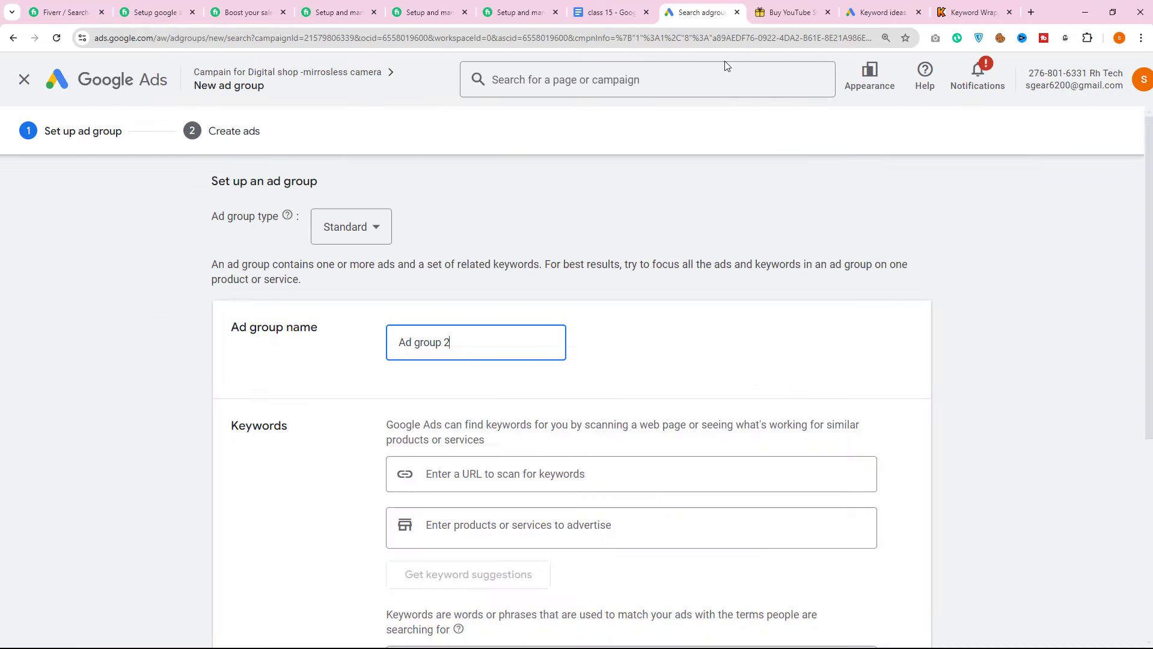
pyautogui.click(969, 12)
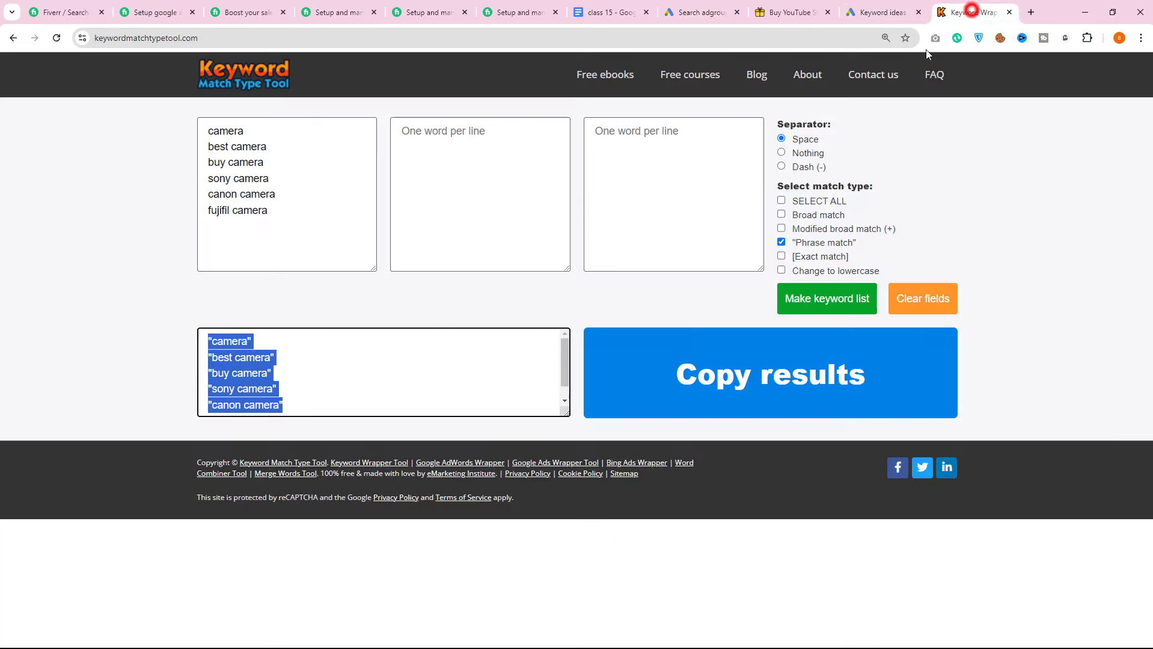
pyautogui.rightClick(250, 354)
pyautogui.click(292, 121)
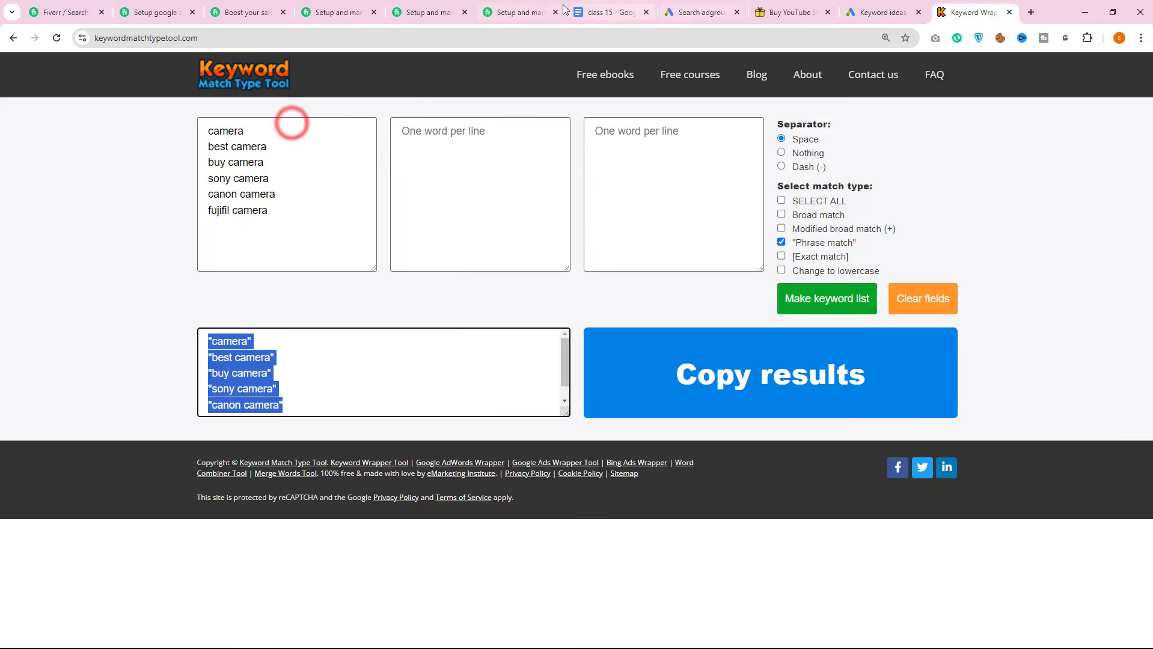
pyautogui.click(676, 12)
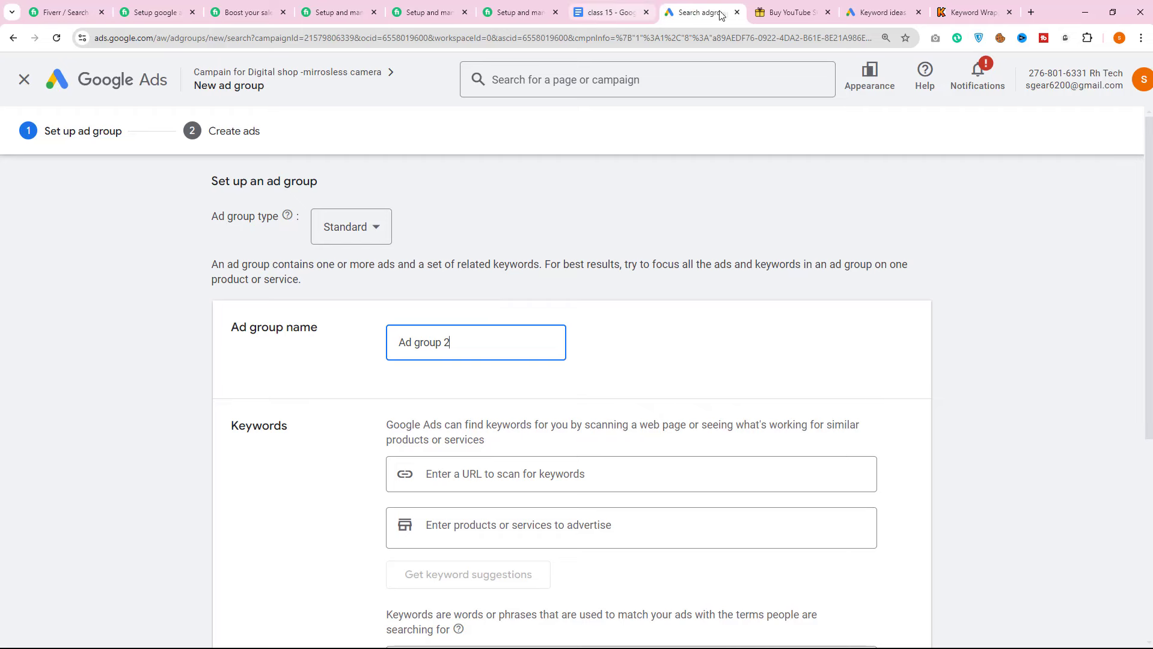
# Discard the unsaved ad group form and return to the campaign's list of ad groups
pyautogui.scroll(-1, 482, 268)
pyautogui.scroll(1, 484, 307)
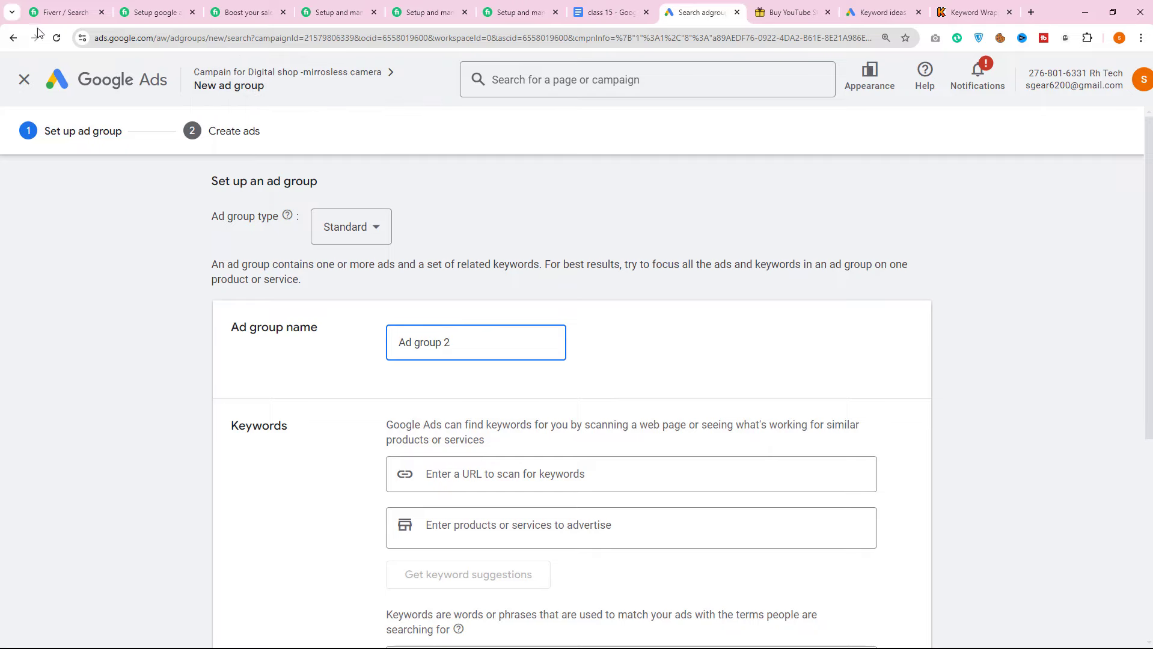
pyautogui.click(13, 38)
pyautogui.click(733, 380)
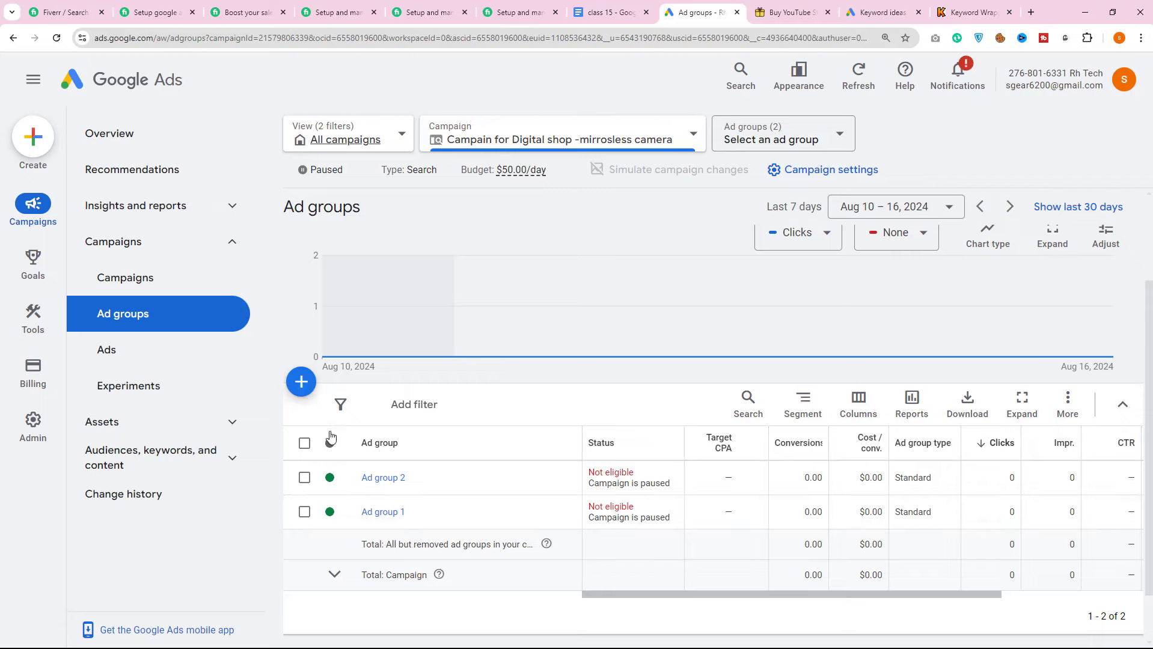
# Create a new ad group named "Ad group 3" and paste the copied phrase match camera keywords into its keyword field
pyautogui.click(302, 380)
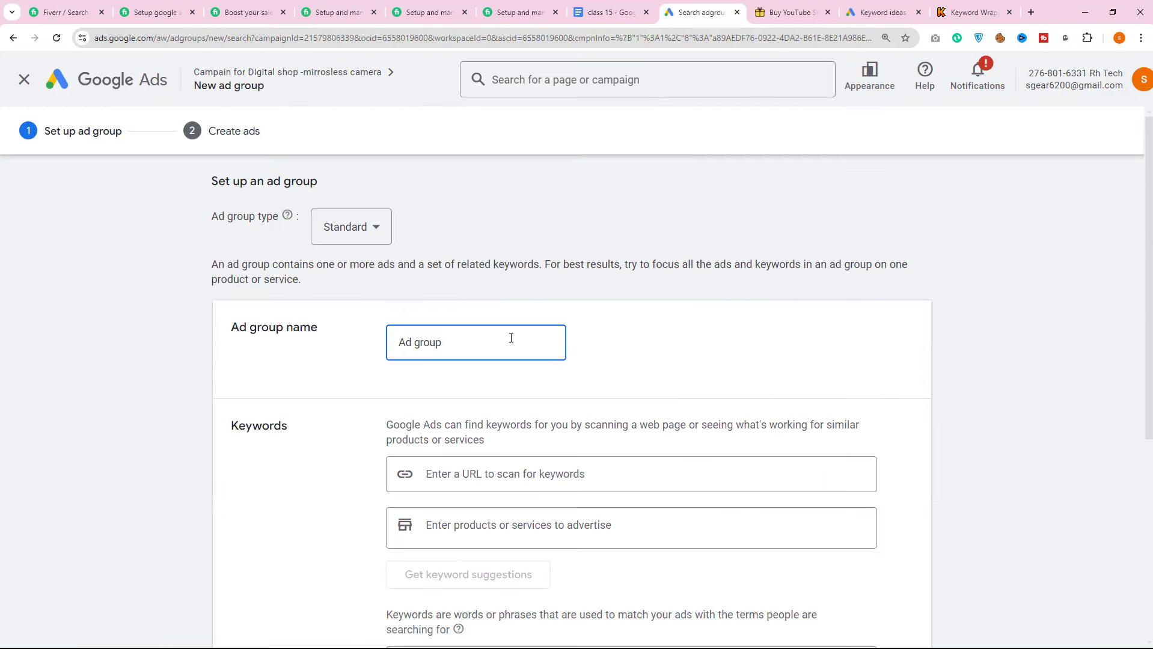
pyautogui.write('3')
pyautogui.scroll(-5, 601, 390)
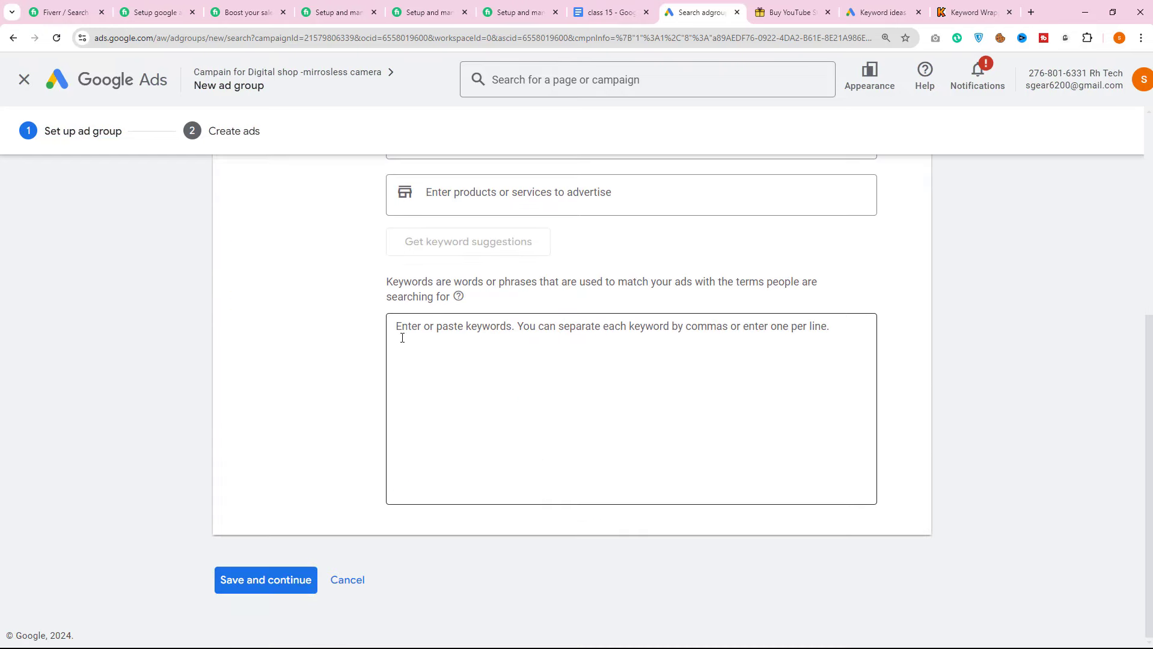
pyautogui.rightClick(402, 338)
pyautogui.click(440, 460)
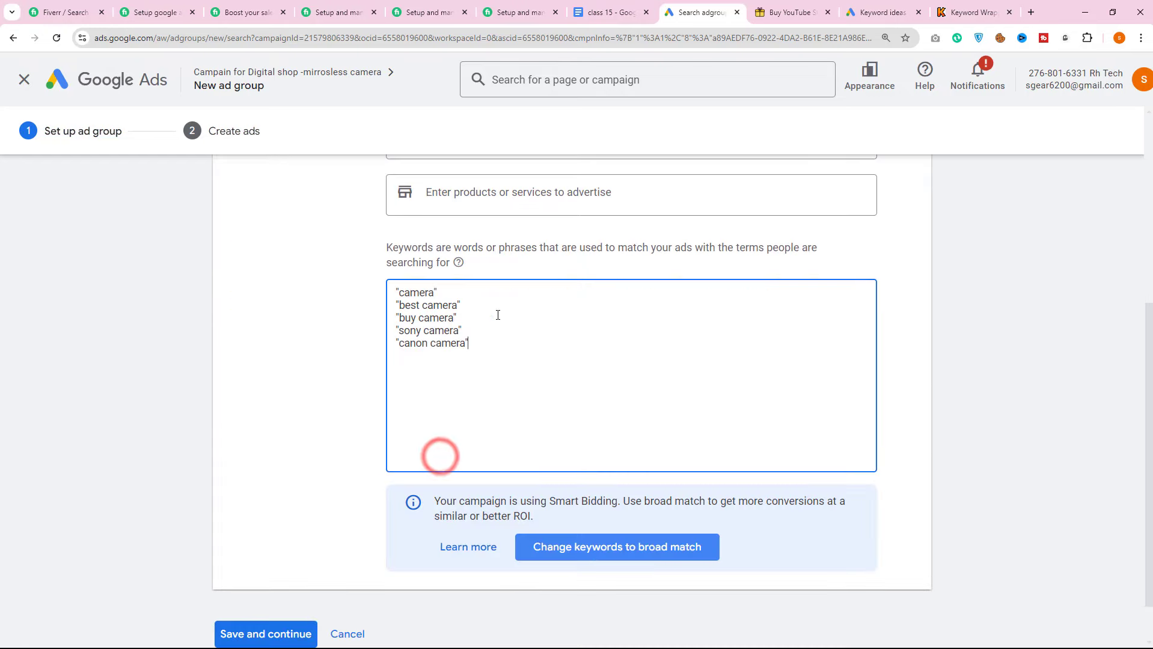
# Check the planned keyword split per ad group in the class 15 document and return to the new ad group form
pyautogui.click(638, 8)
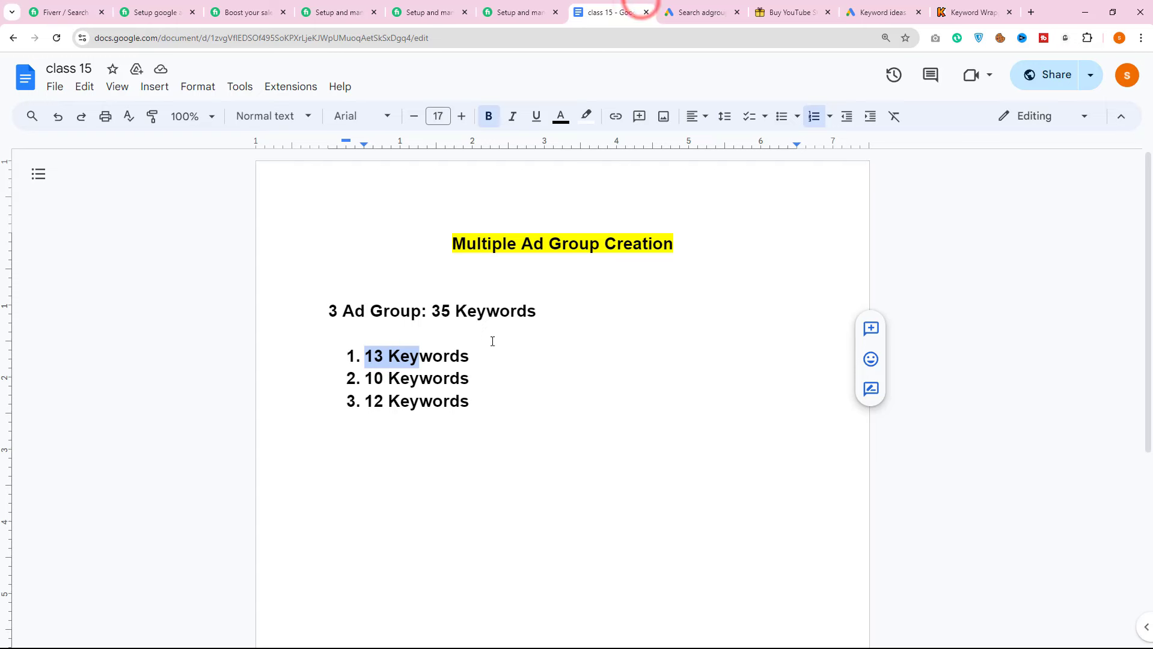
pyautogui.click(481, 360)
pyautogui.click(681, 9)
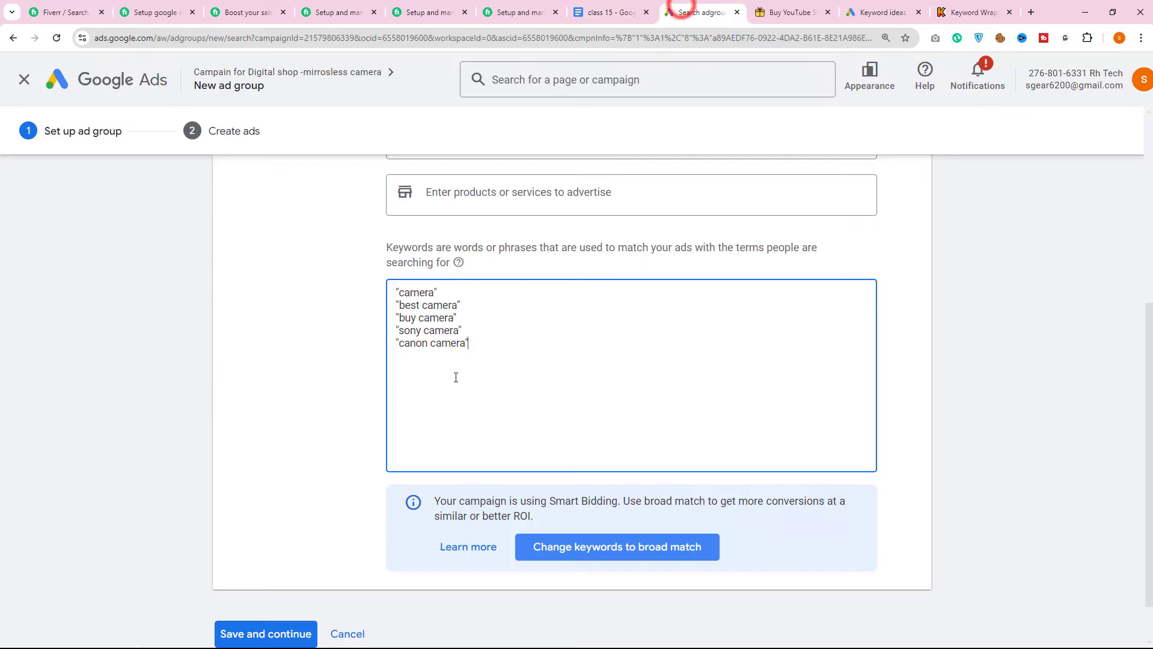
# Change the keywords of Ad group 3 to broad match, save them and continue to ad creation
pyautogui.scroll(-1, 456, 378)
pyautogui.click(267, 576)
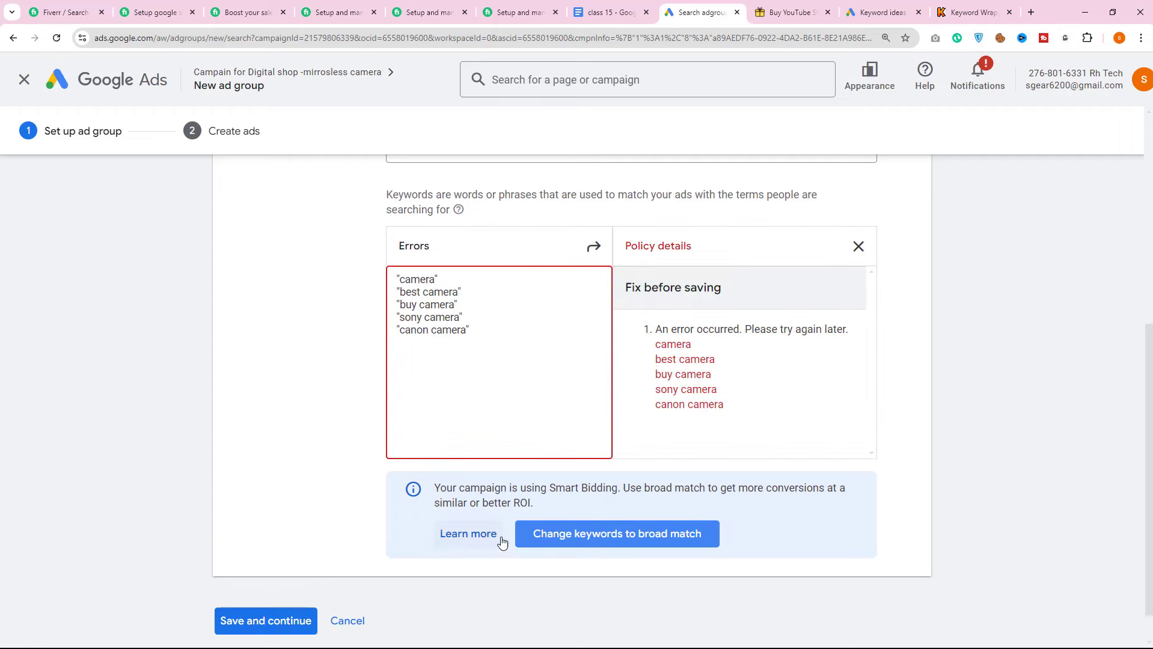
pyautogui.click(567, 533)
pyautogui.click(240, 579)
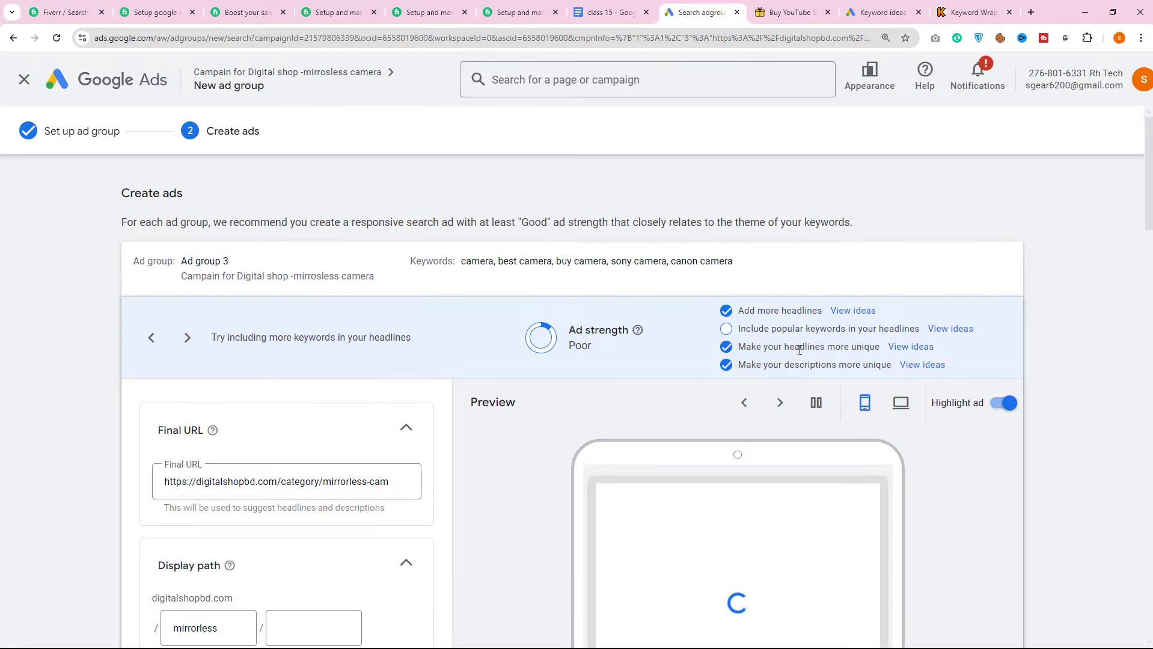
# Review the prefilled headlines, descriptions, sitelinks and asset types of the ad for Ad group 3 and save the ad group
pyautogui.scroll(-6, 492, 443)
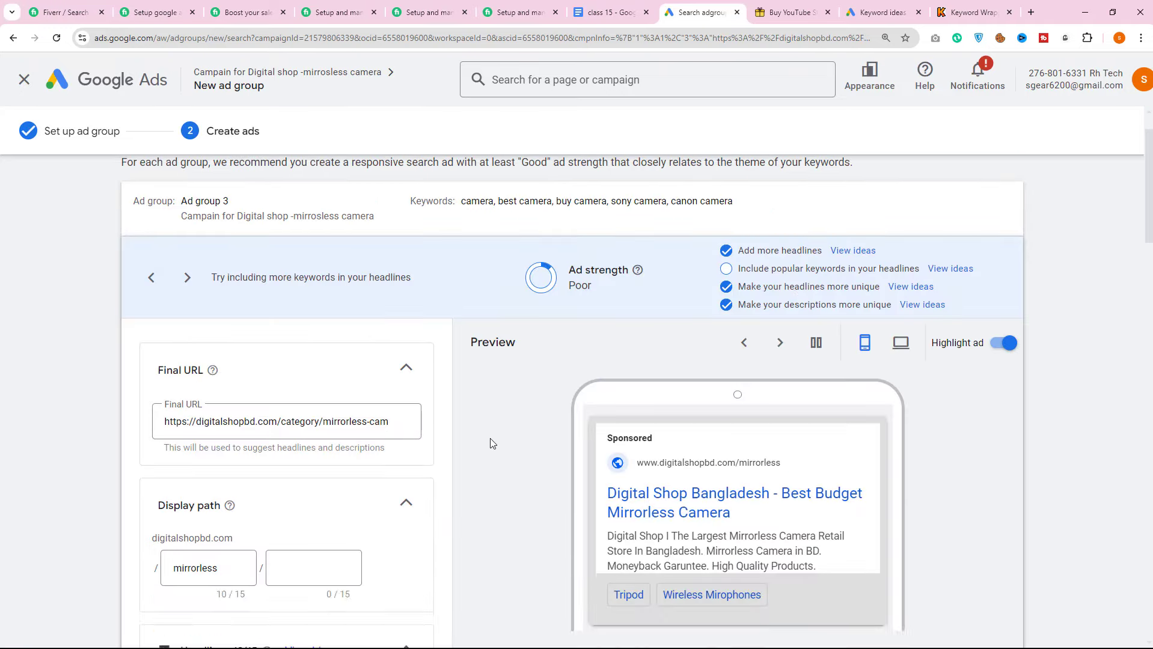
pyautogui.scroll(5, 338, 466)
pyautogui.scroll(-5, 143, 394)
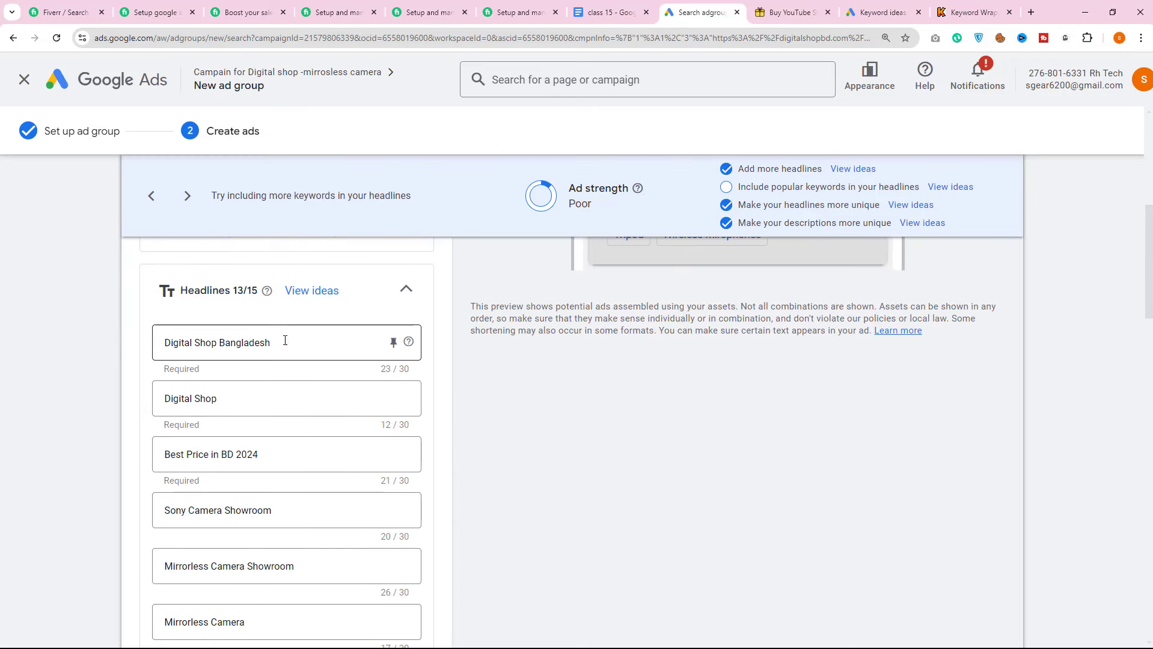
pyautogui.moveTo(283, 340); pyautogui.dragTo(141, 343)
pyautogui.scroll(-3, 337, 369)
pyautogui.scroll(-11, 338, 369)
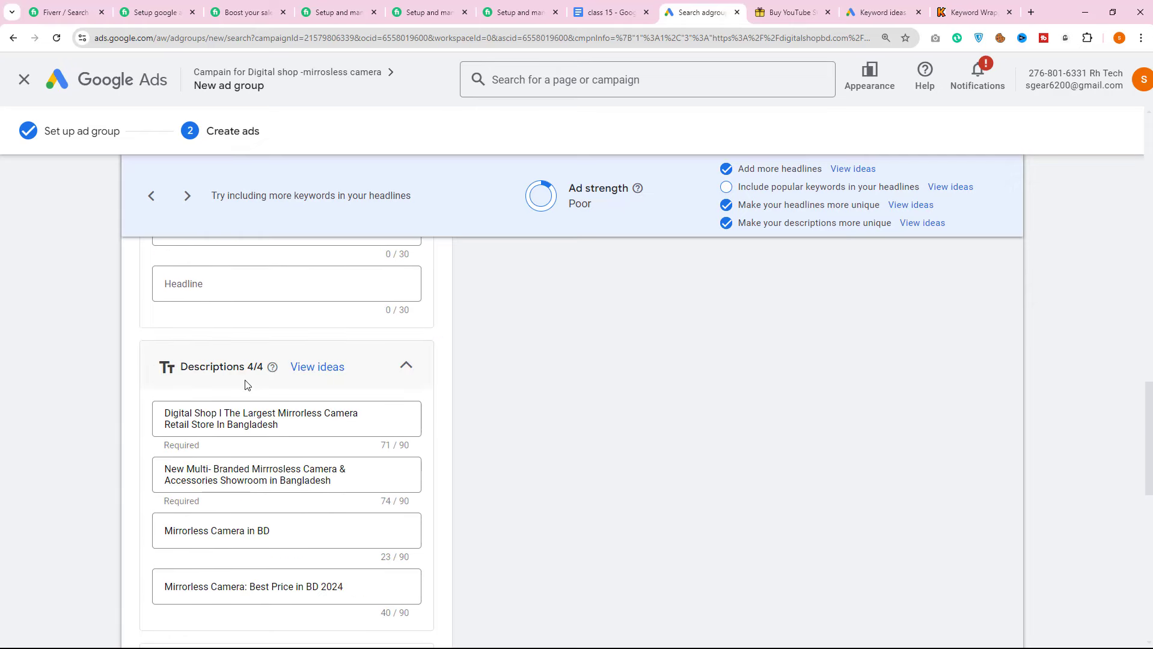
pyautogui.scroll(-9, 317, 384)
pyautogui.scroll(-2, 260, 475)
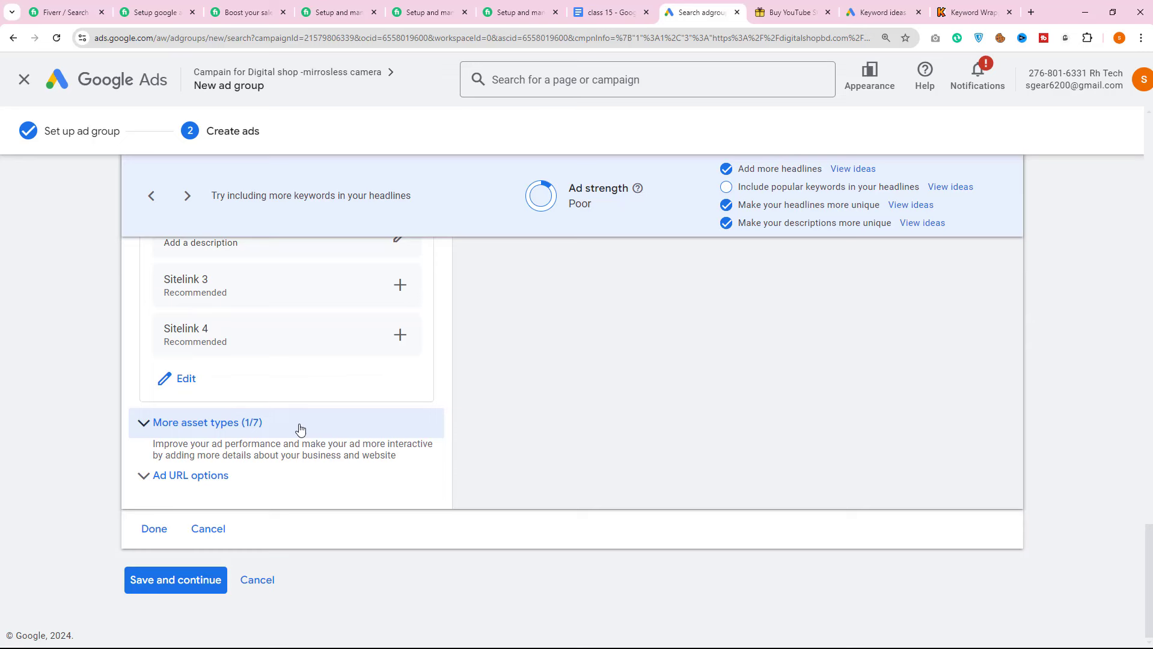
pyautogui.scroll(4, 300, 428)
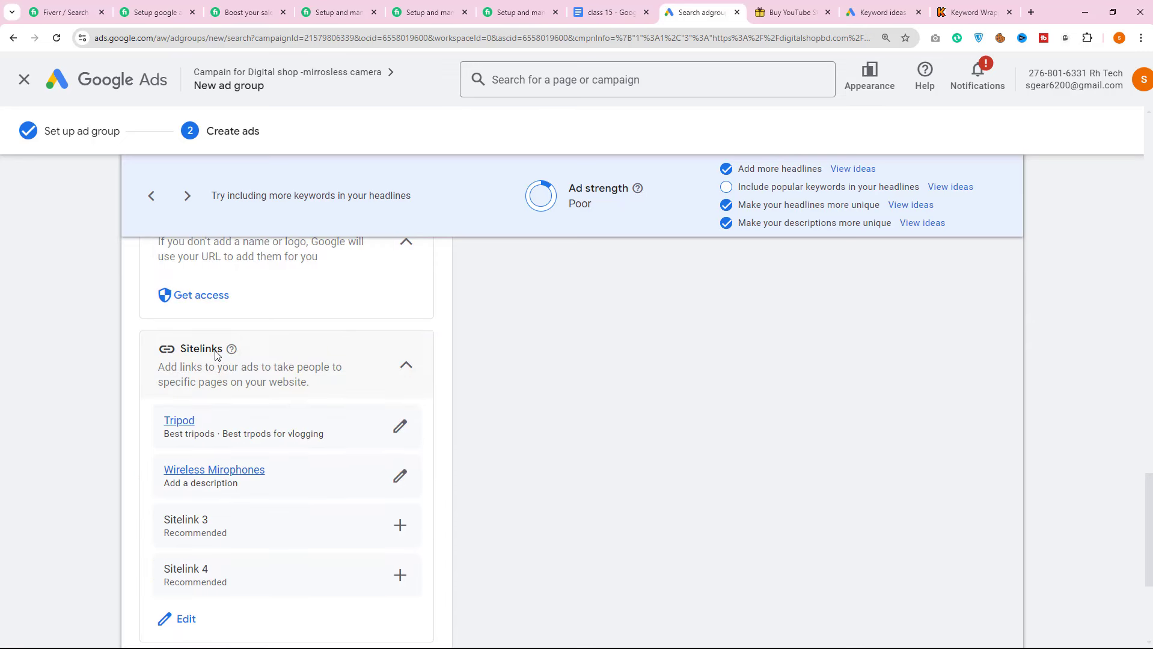
pyautogui.scroll(-4, 259, 342)
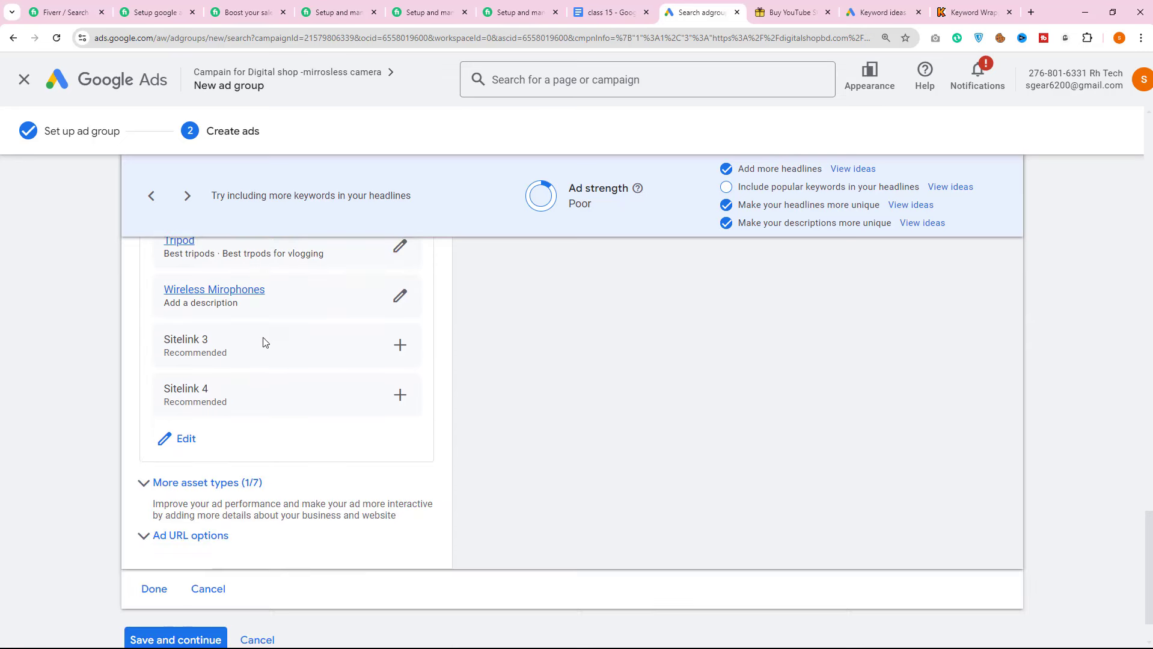
pyautogui.click(180, 580)
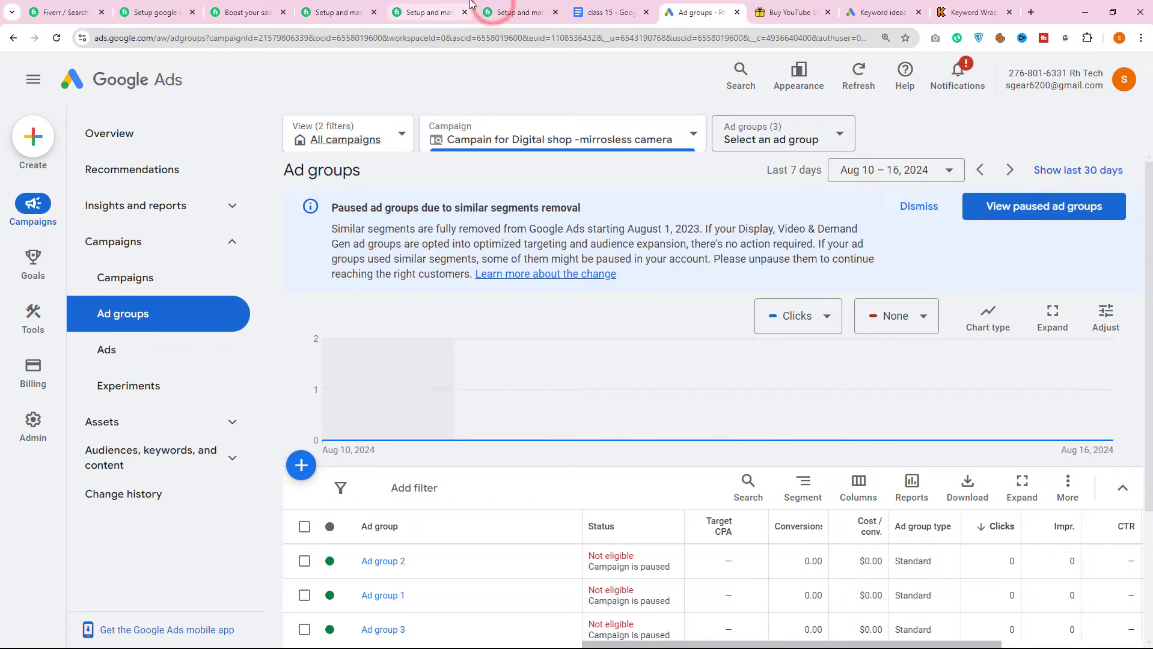
# Switch to the Fiverr gig for Google Ads campaigns and highlight the single campaign and "Up to 3 Ad Groups" in its Basic package
pyautogui.click(516, 13)
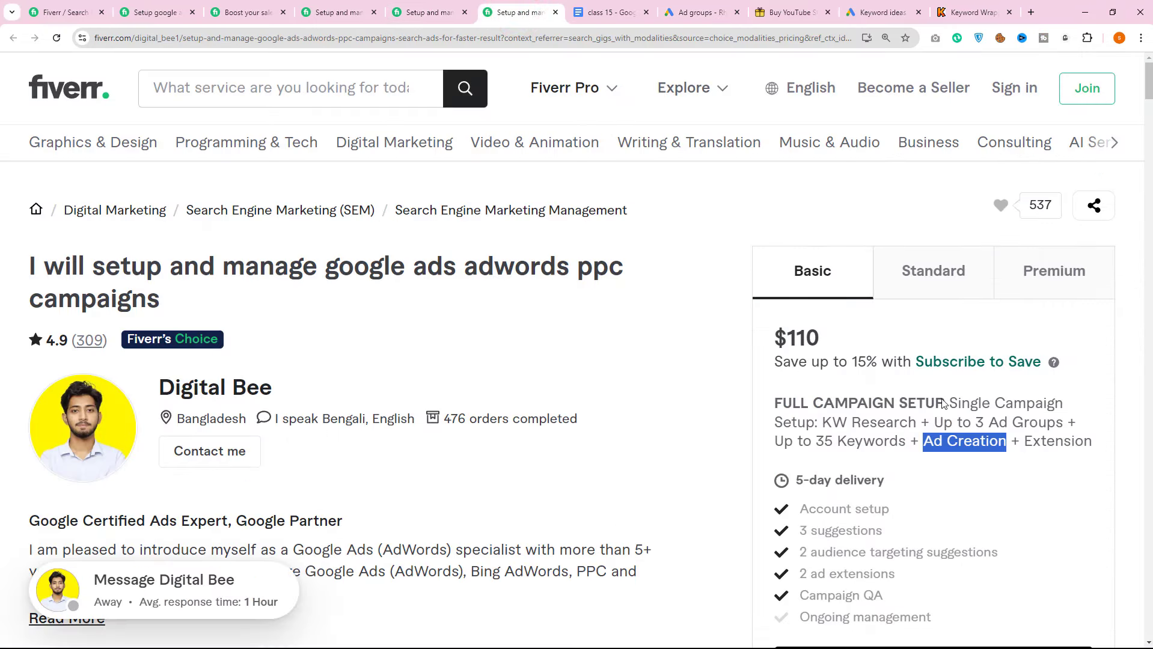
pyautogui.moveTo(948, 403); pyautogui.dragTo(1036, 405)
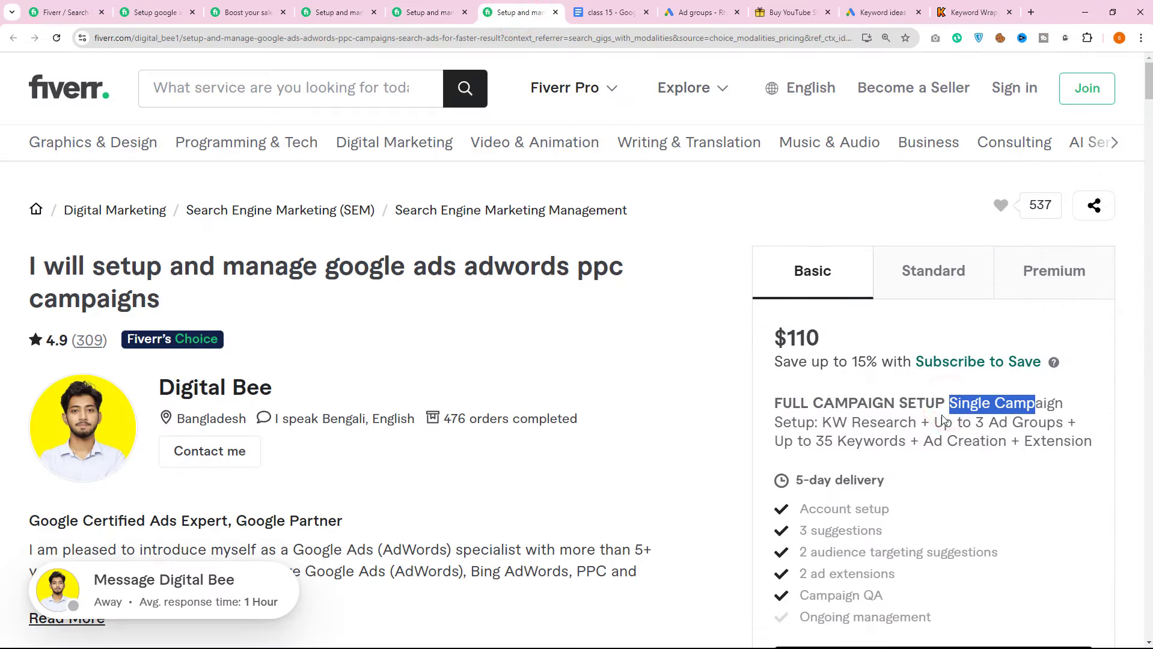
pyautogui.moveTo(937, 424); pyautogui.dragTo(1063, 416)
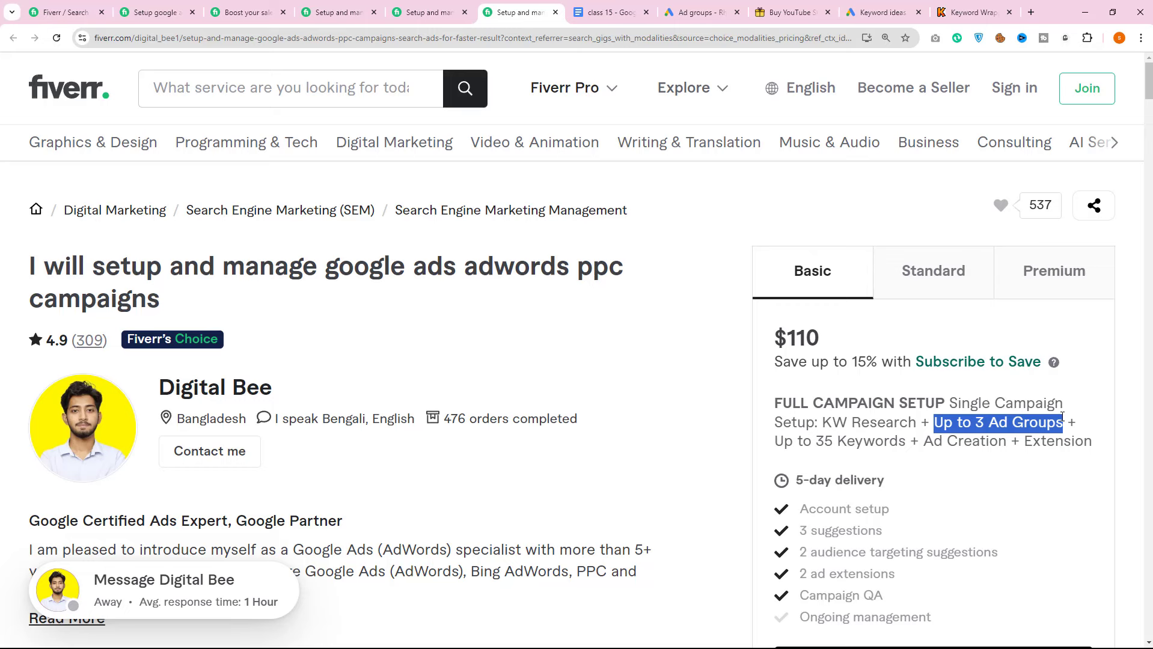
# Revisit the Keyword Planner, ad groups and BDSHOP pages, open the Google Ads course playlist on YouTube and return to the class 15 document
pyautogui.click(865, 13)
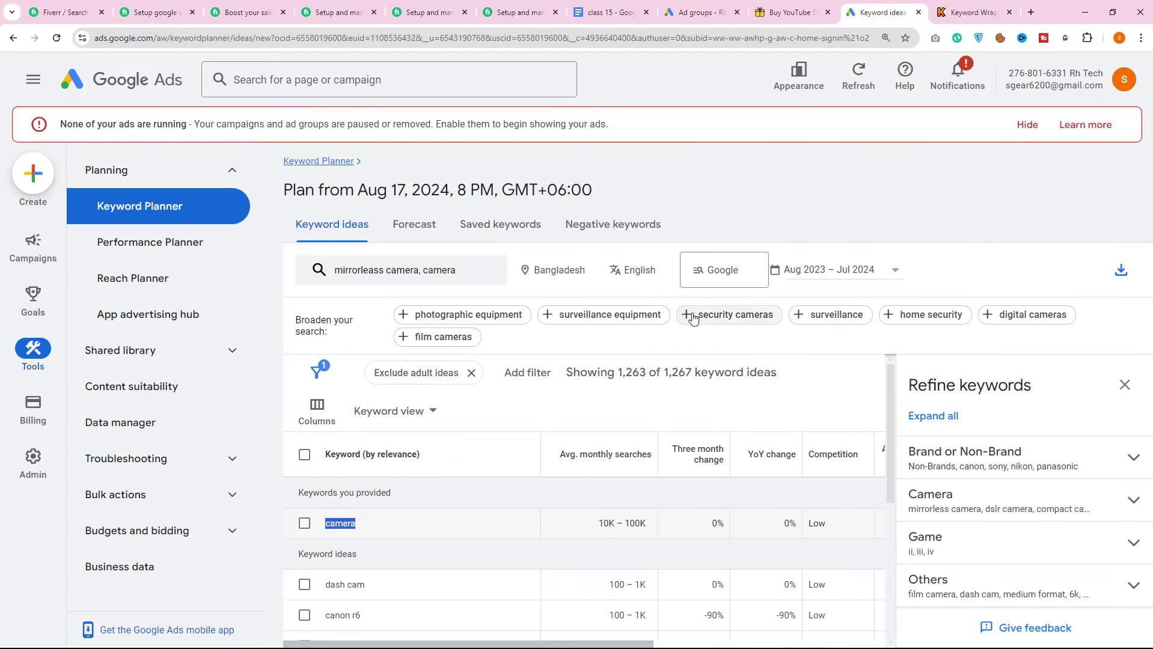
pyautogui.click(673, 14)
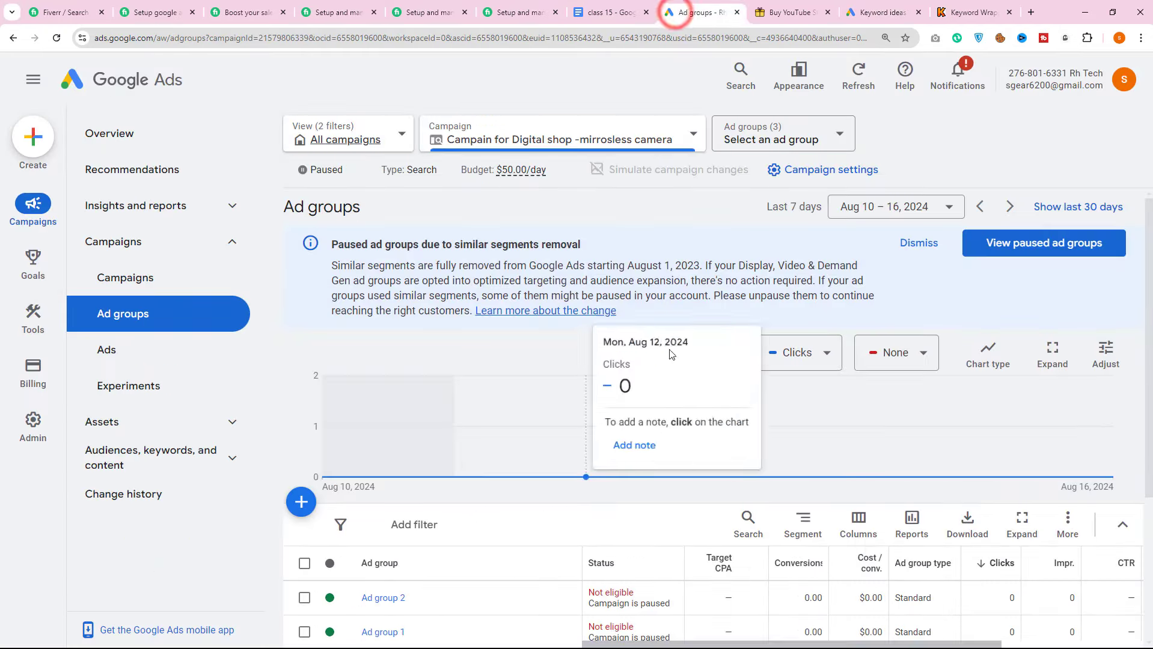
pyautogui.click(782, 12)
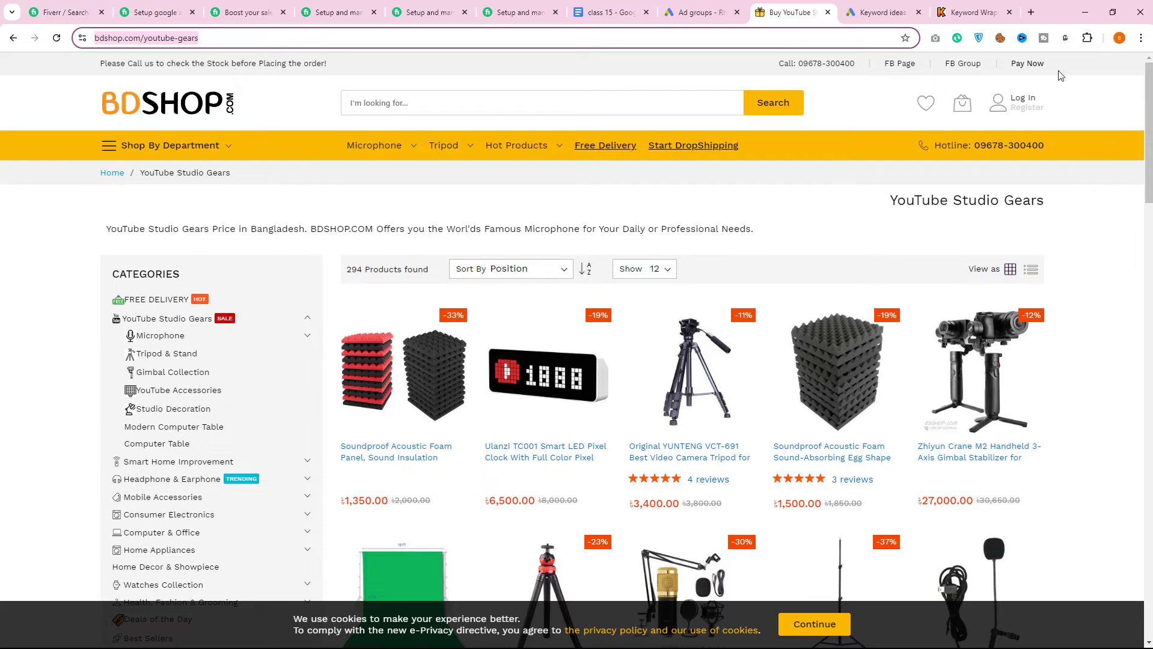
pyautogui.click(1030, 12)
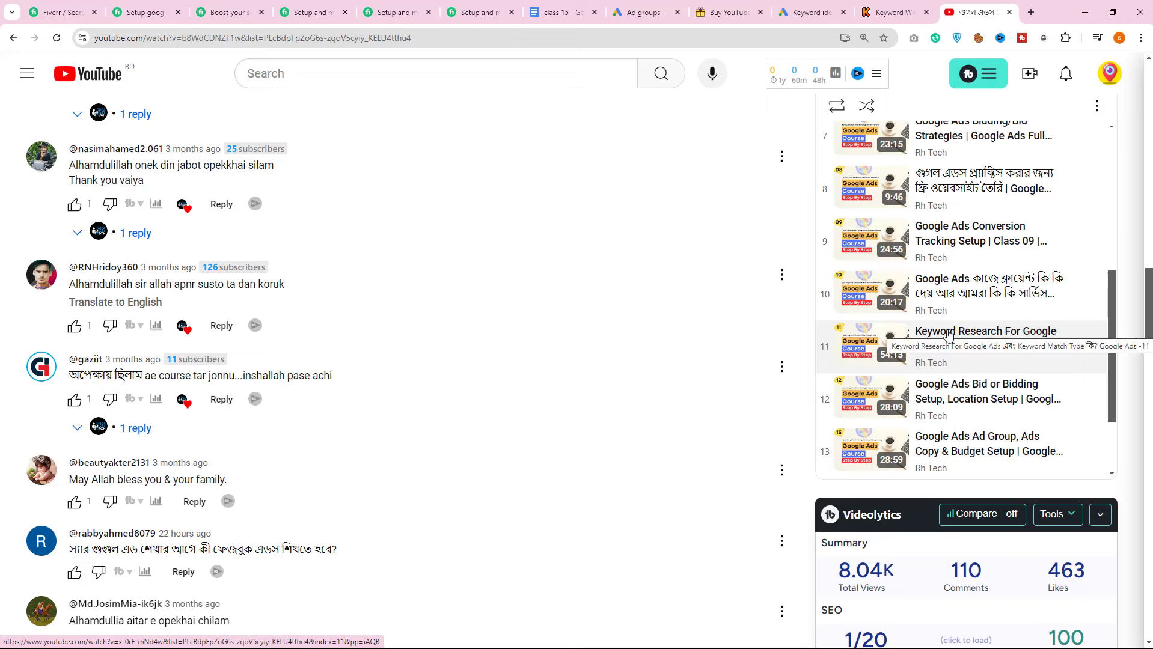
pyautogui.click(538, 12)
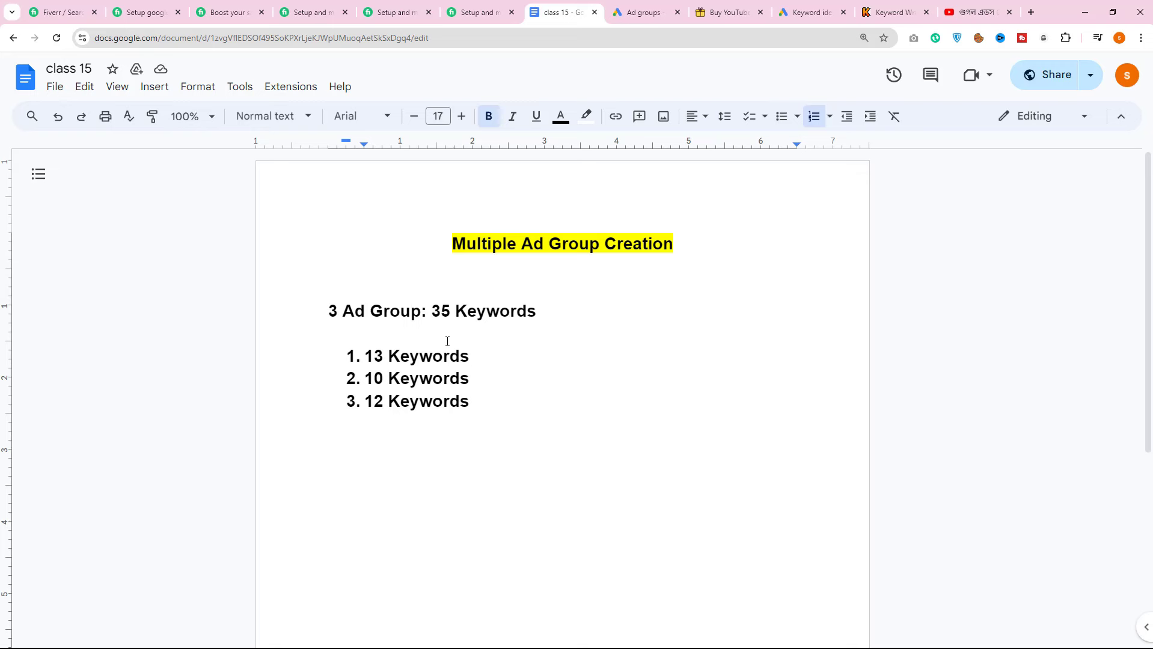
# Return to the Fiverr gig and expand its full About this Gig description to show the offered services
pyautogui.click(478, 13)
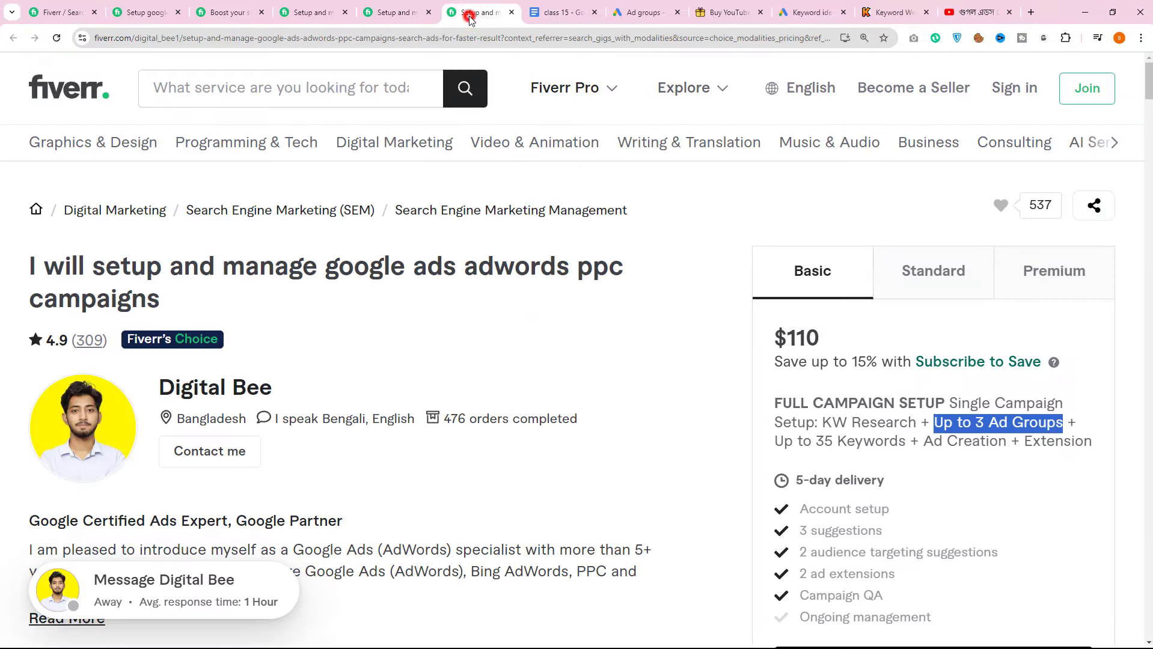
pyautogui.scroll(-15, 360, 430)
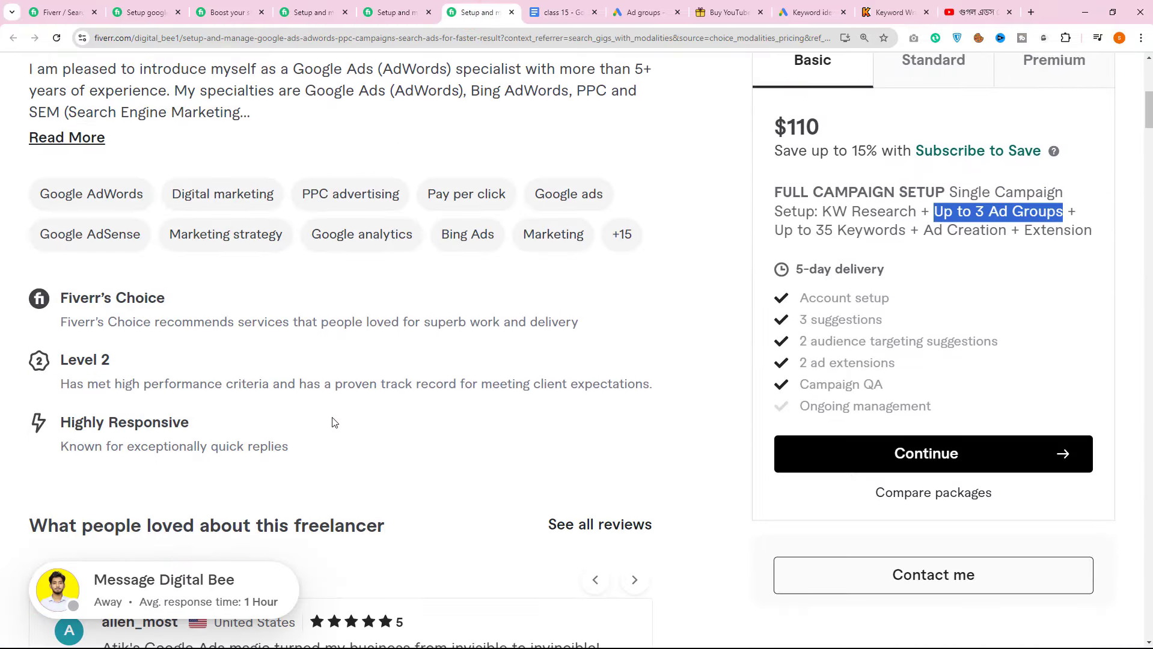
pyautogui.scroll(-3, 319, 420)
pyautogui.click(57, 376)
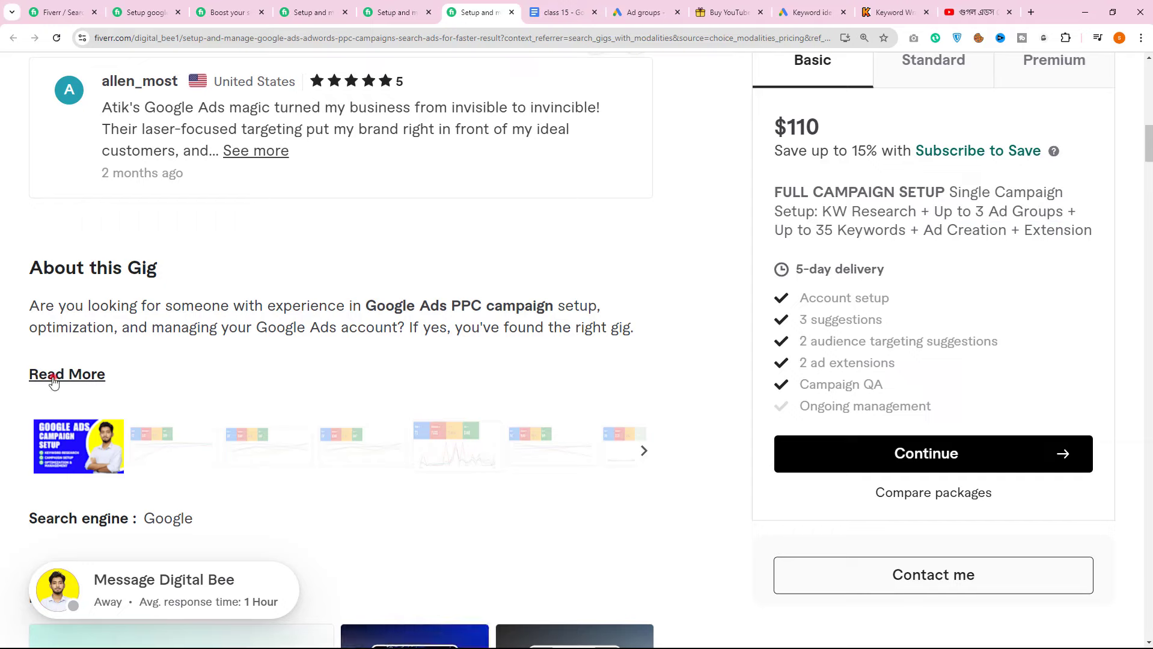
pyautogui.scroll(-1, 257, 383)
pyautogui.scroll(-5, 257, 384)
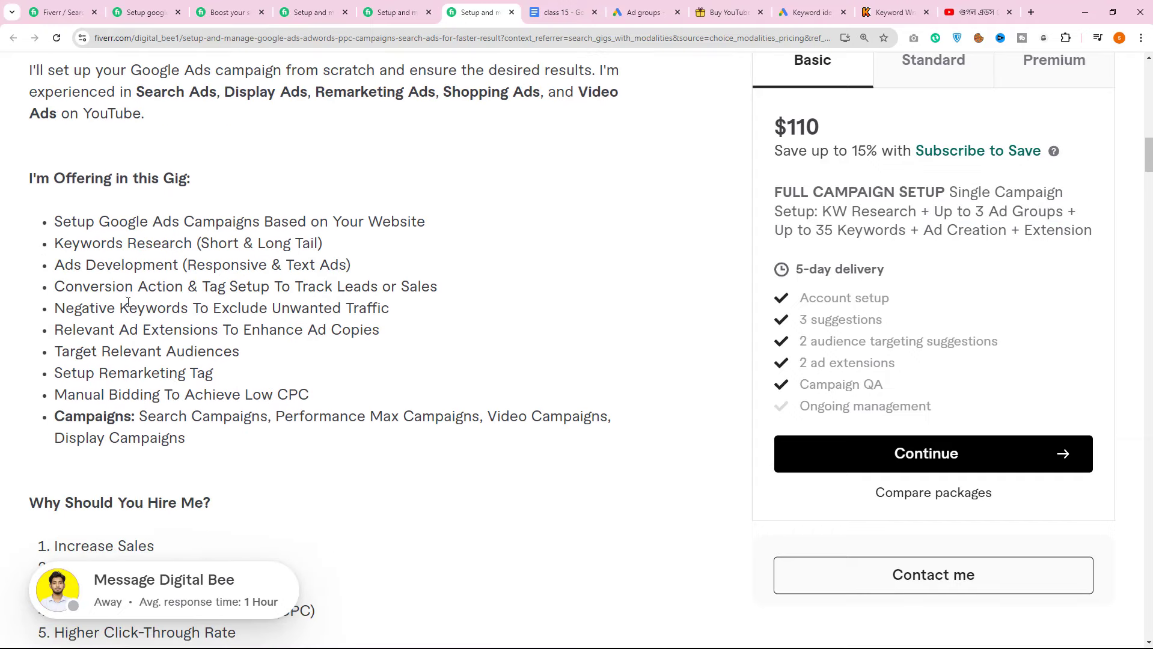
# Go through the services under "I'm Offering in this Gig", highlighting keyword research, ads development, conversion tracking, negative keywords, ad extensions, audiences, remarketing and manual bidding
pyautogui.moveTo(18, 180); pyautogui.dragTo(191, 180)
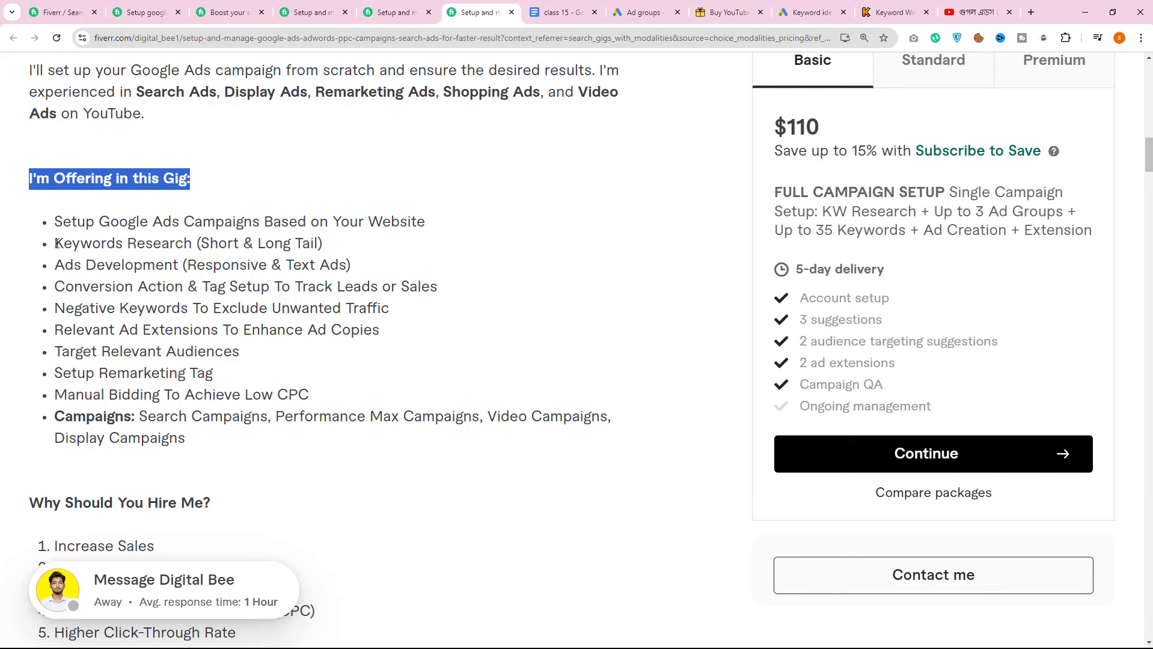
pyautogui.moveTo(55, 243); pyautogui.dragTo(342, 249)
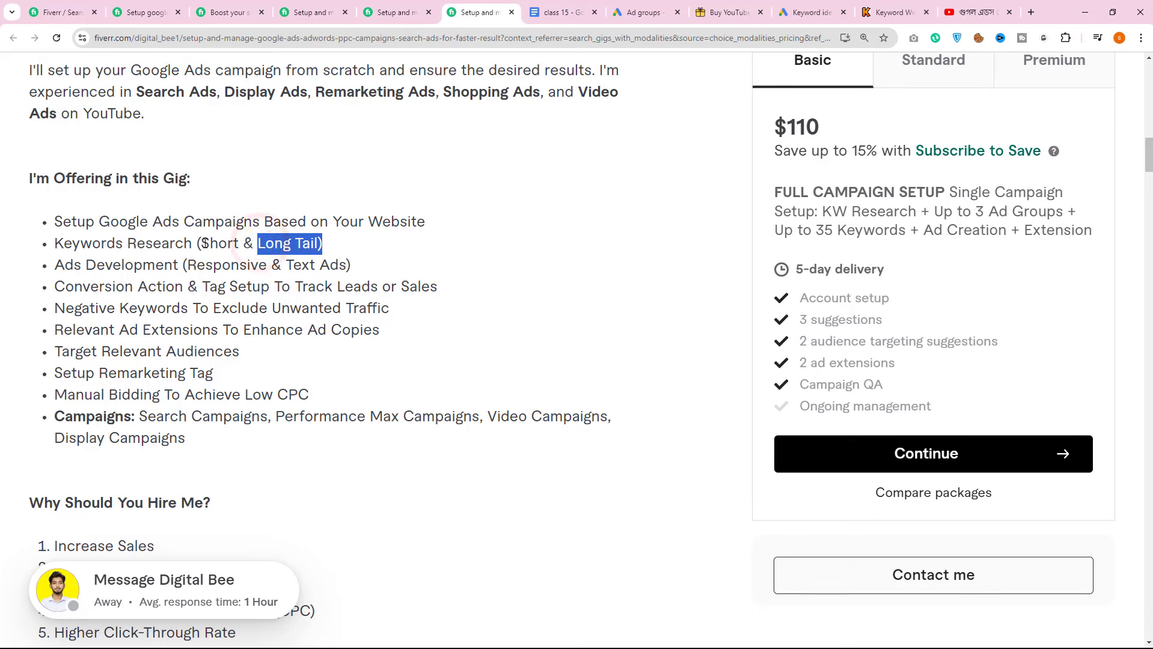
pyautogui.moveTo(203, 243); pyautogui.dragTo(237, 247)
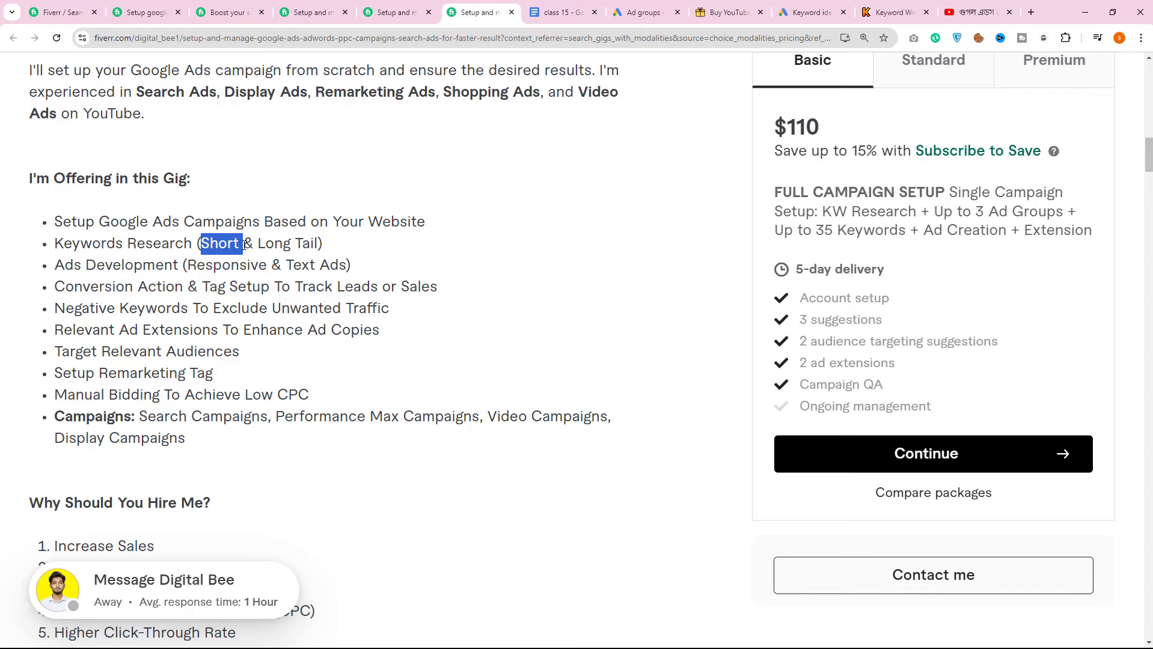
pyautogui.moveTo(55, 267); pyautogui.dragTo(164, 265)
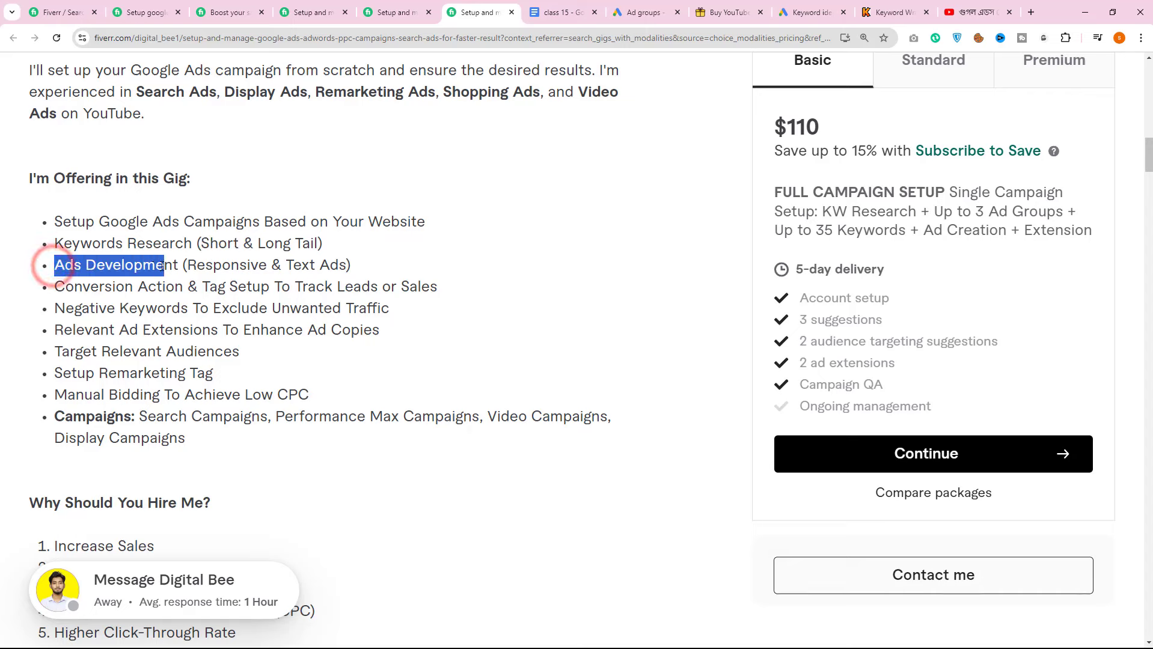
pyautogui.moveTo(294, 265); pyautogui.dragTo(317, 265)
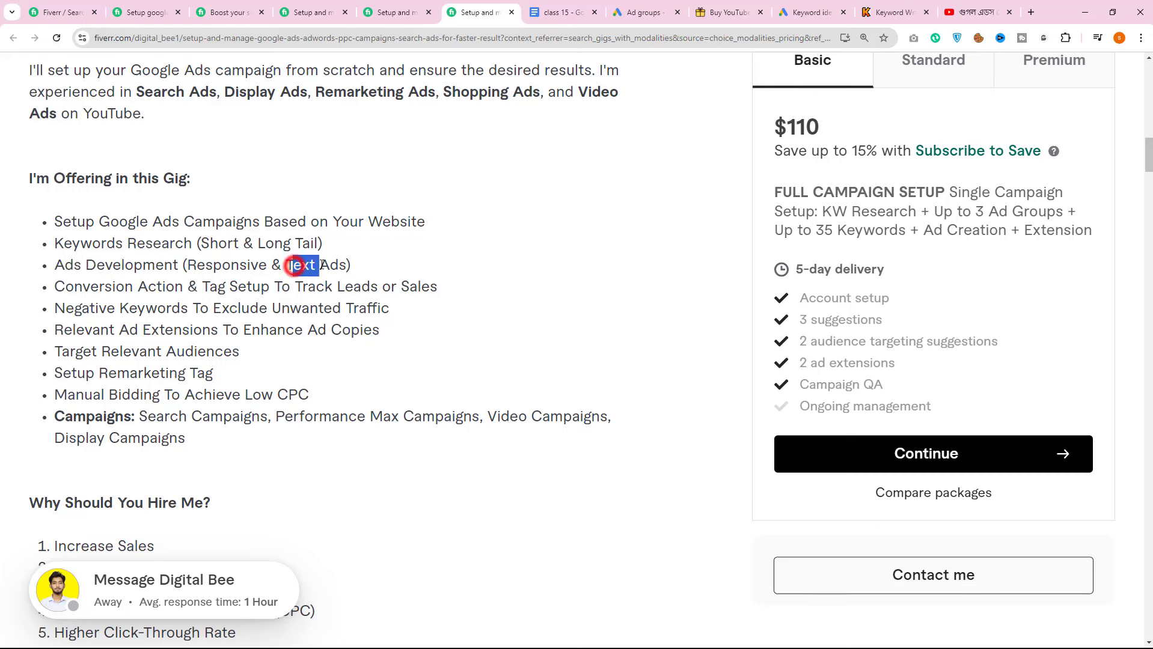
pyautogui.moveTo(98, 287); pyautogui.dragTo(400, 288)
pyautogui.moveTo(74, 309); pyautogui.dragTo(368, 309)
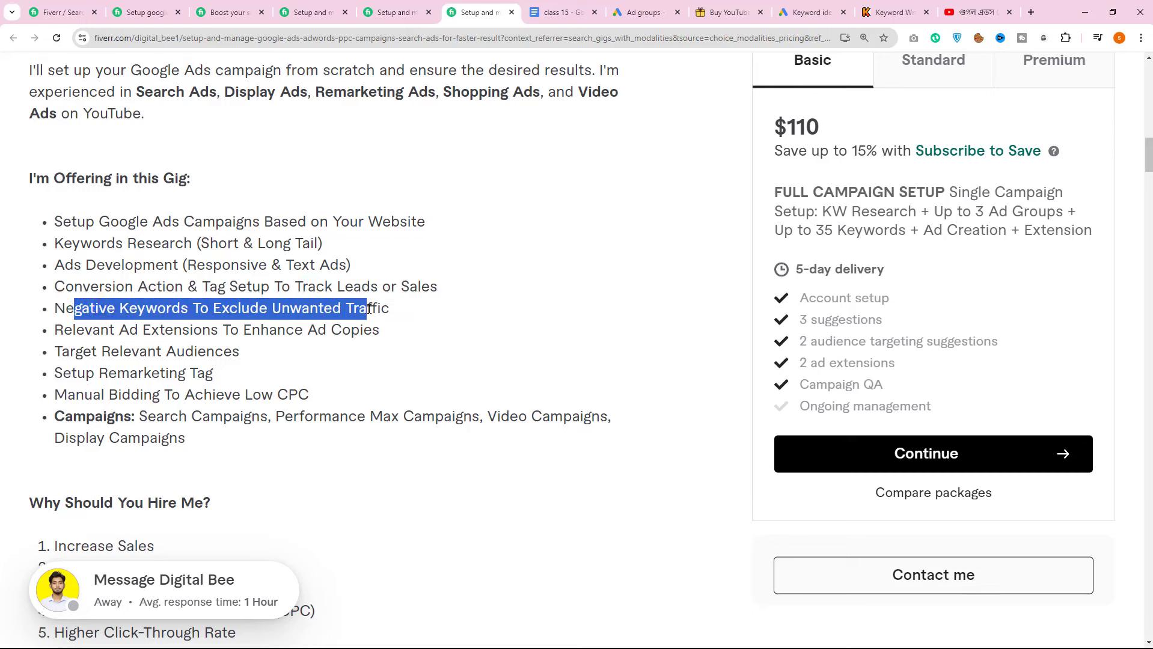
pyautogui.moveTo(63, 329); pyautogui.dragTo(210, 328)
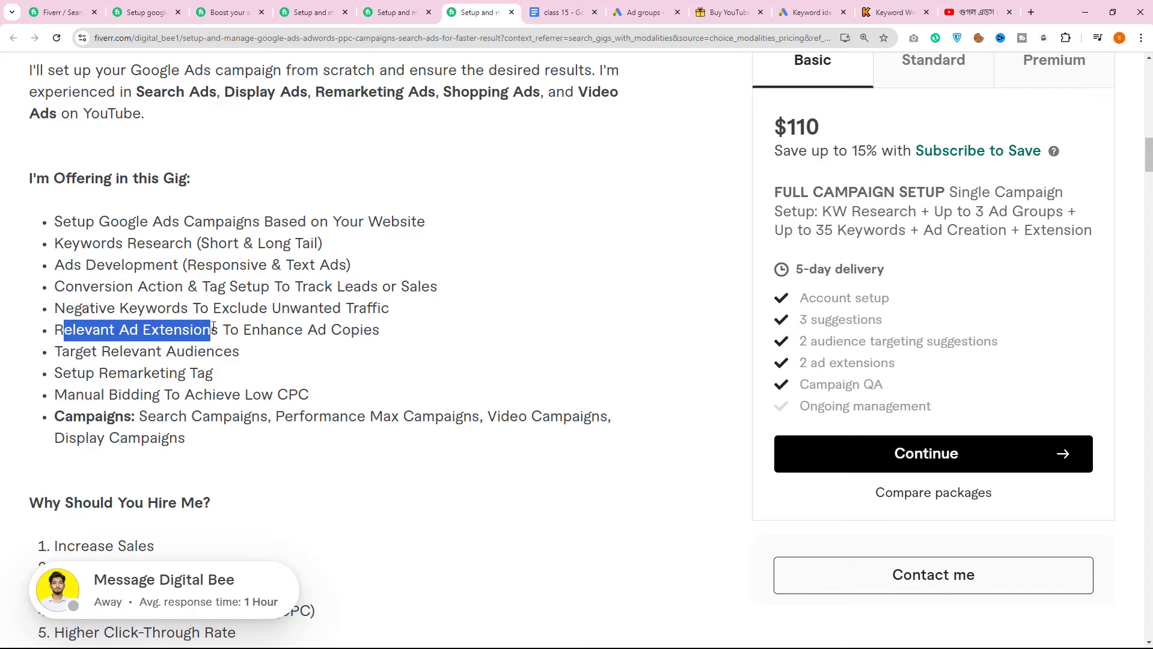
pyautogui.moveTo(90, 348); pyautogui.dragTo(199, 350)
pyautogui.moveTo(86, 375); pyautogui.dragTo(208, 373)
pyautogui.moveTo(105, 395); pyautogui.dragTo(314, 402)
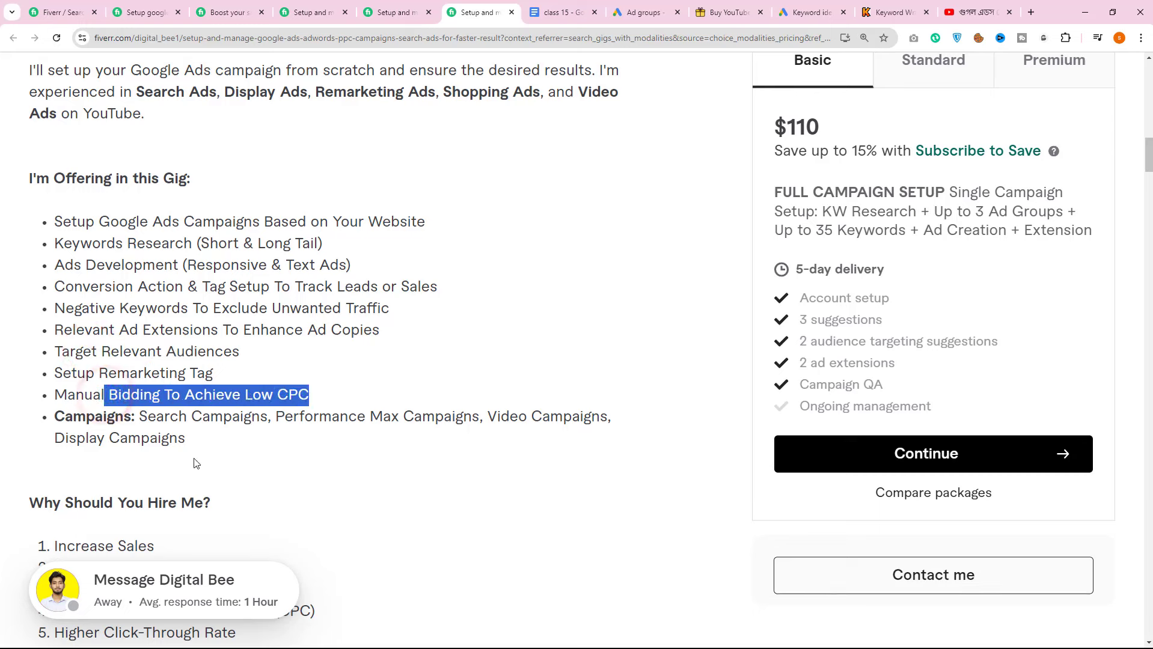
pyautogui.moveTo(49, 222); pyautogui.dragTo(218, 449)
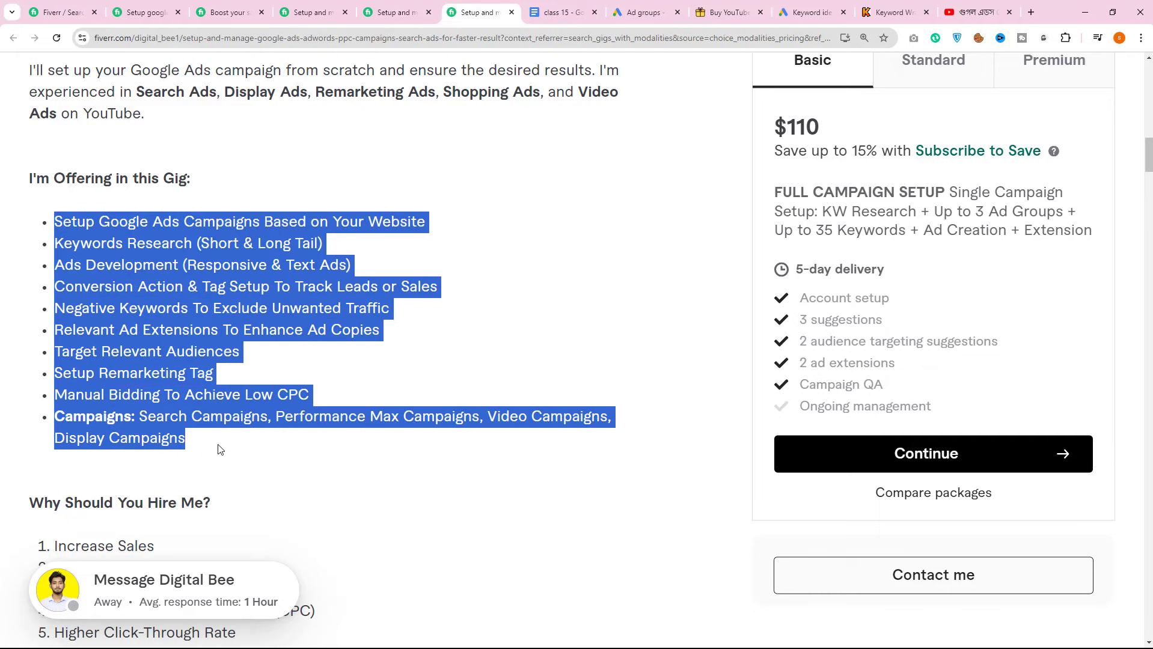
# Highlight the search, Performance Max, video and display campaign types offered in the gig description
pyautogui.click(88, 422)
pyautogui.moveTo(144, 418); pyautogui.dragTo(223, 416)
pyautogui.moveTo(308, 416); pyautogui.dragTo(572, 417)
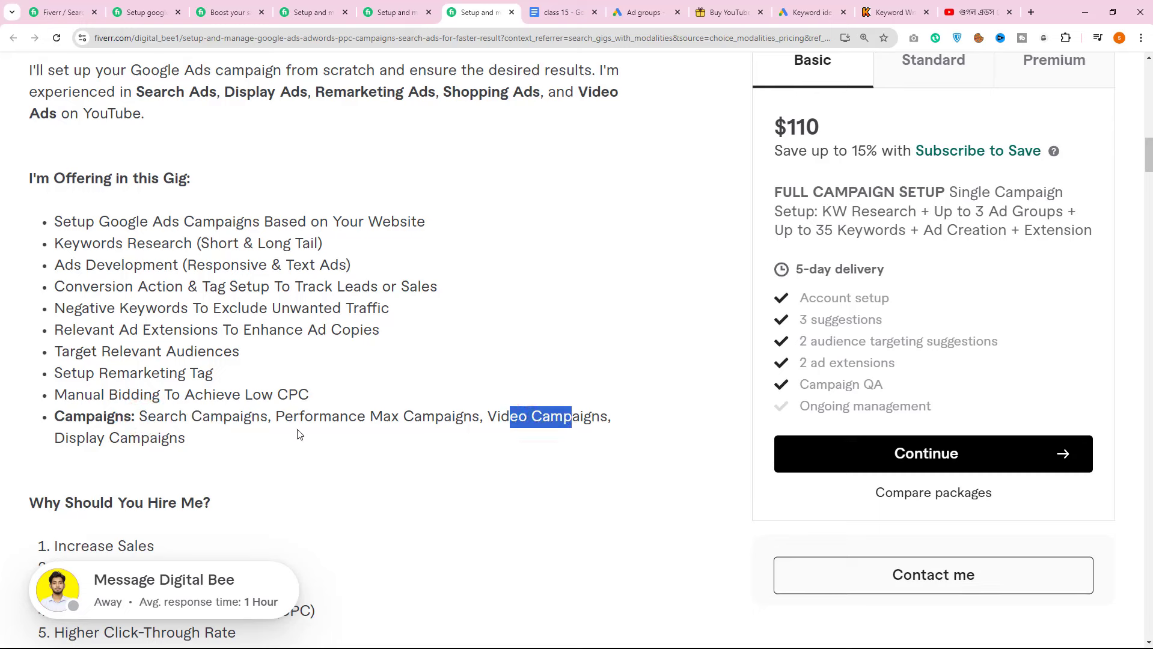
pyautogui.moveTo(67, 440); pyautogui.dragTo(168, 442)
# Examine the "Why Should You Hire Me?" reasons and the portfolio of the gig, and return to its package overview
pyautogui.scroll(-5, 283, 467)
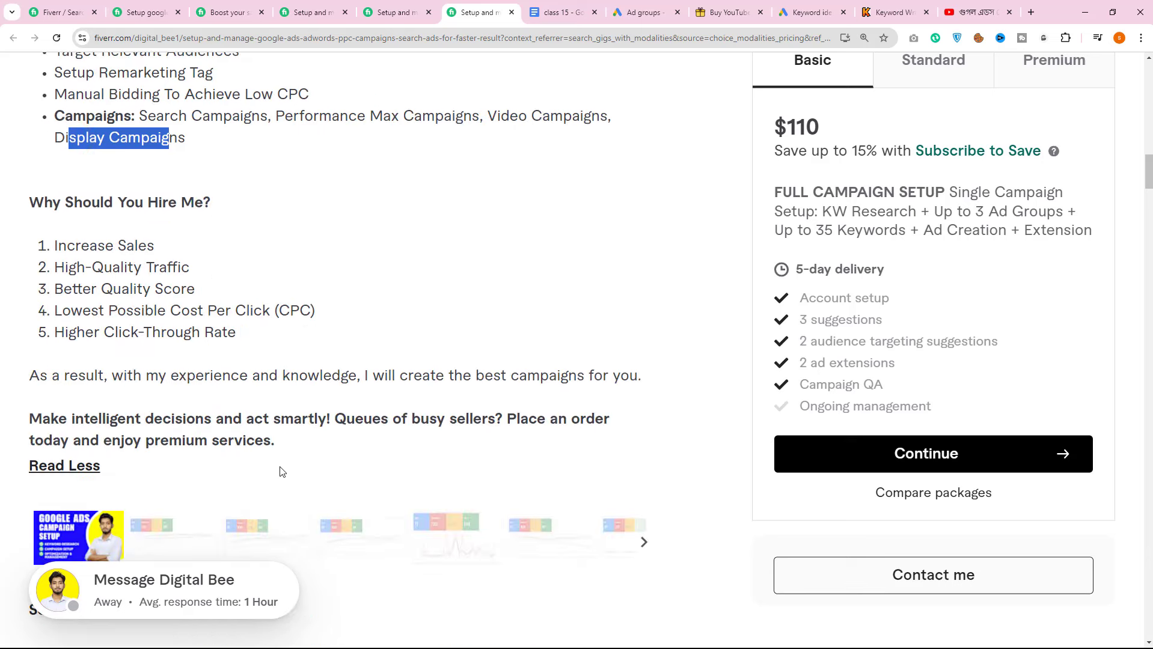
pyautogui.tripleClick(29, 205)
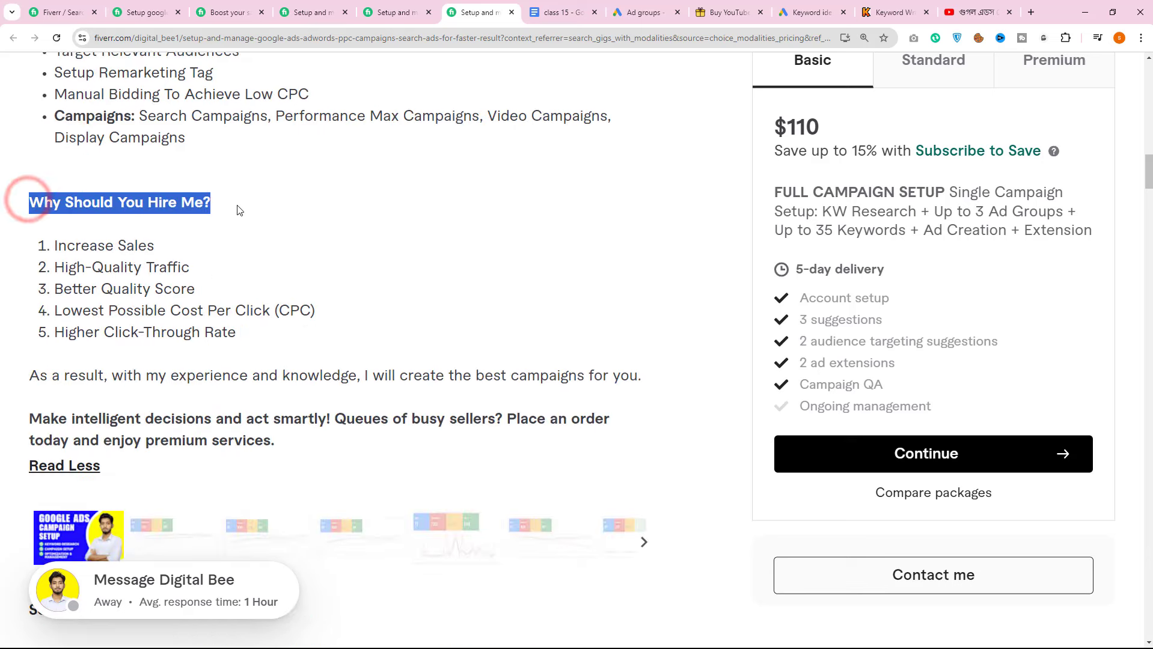
pyautogui.click(70, 253)
pyautogui.moveTo(72, 253); pyautogui.dragTo(167, 264)
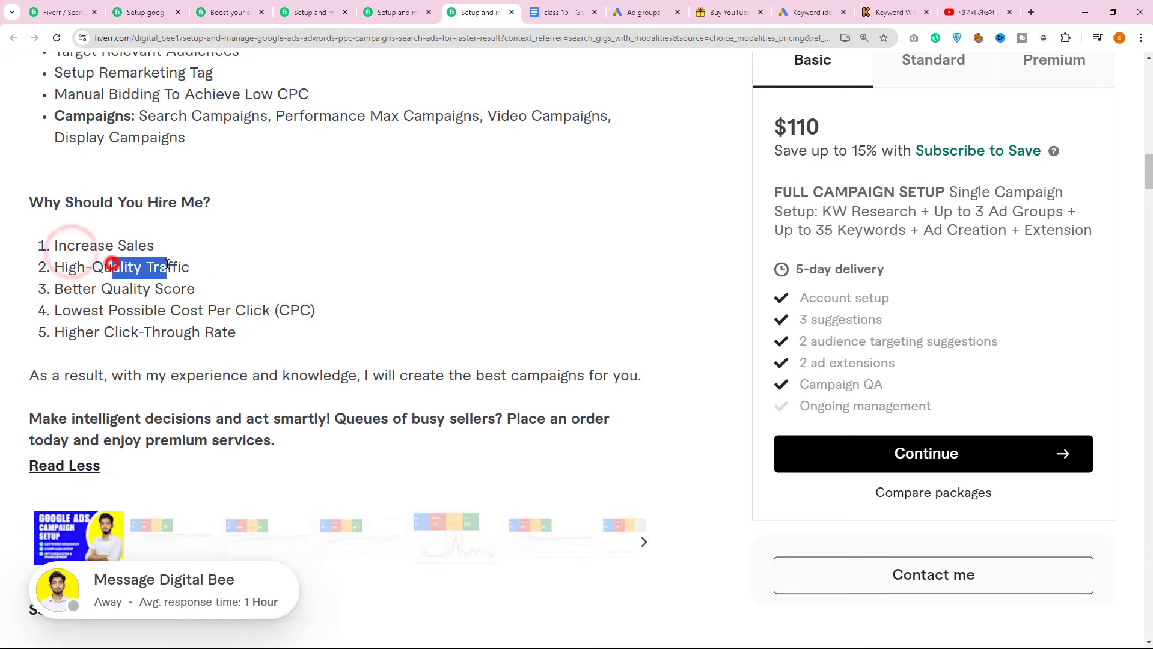
pyautogui.moveTo(77, 282); pyautogui.dragTo(181, 287)
pyautogui.scroll(-6, 328, 393)
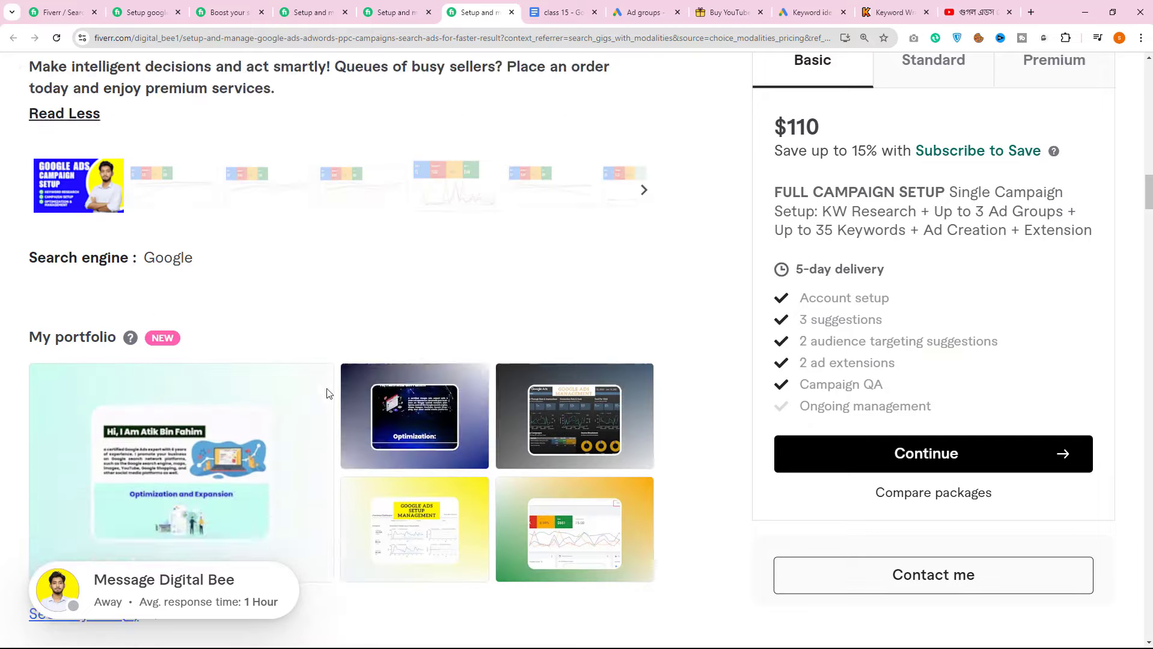
pyautogui.scroll(14, 327, 393)
pyautogui.scroll(7, 328, 394)
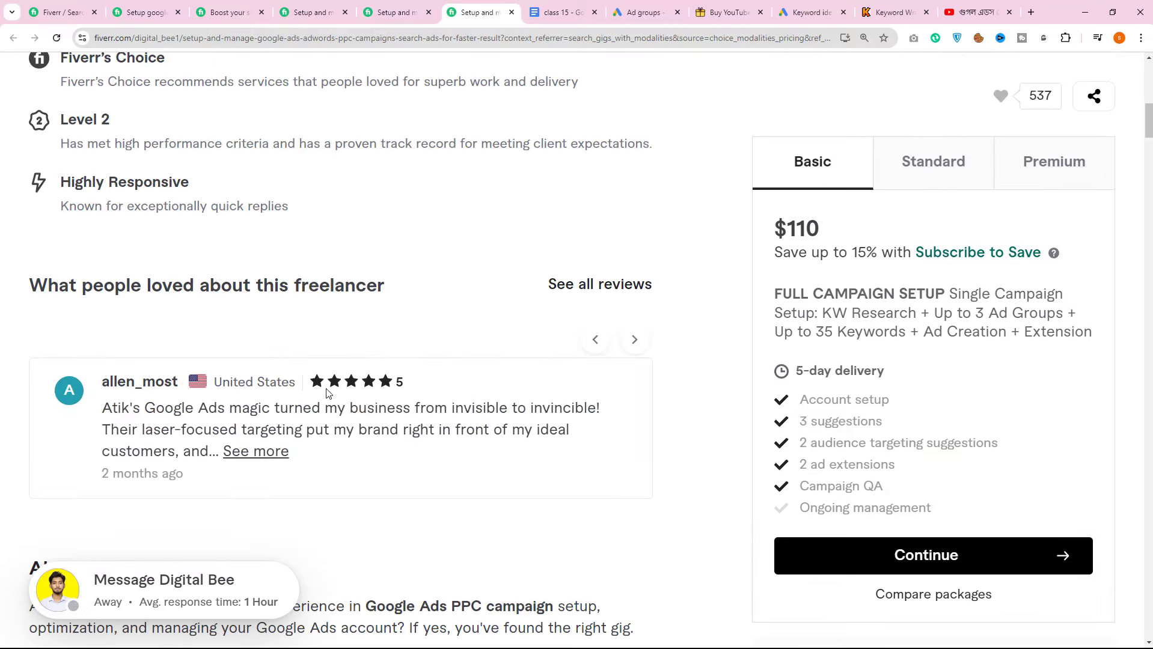
pyautogui.scroll(6, 328, 393)
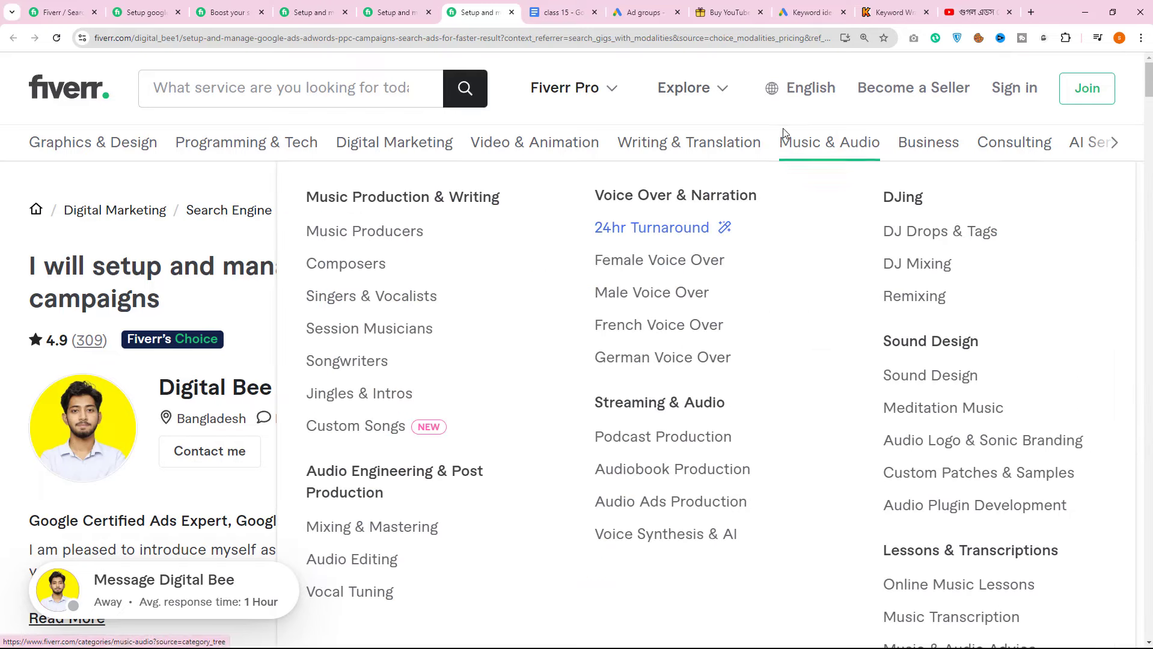
# Compare the campaign's ad groups list in Google Ads with the "Up to 3 Ad Groups" offer in the Fiverr gig's Basic package
pyautogui.click(654, 12)
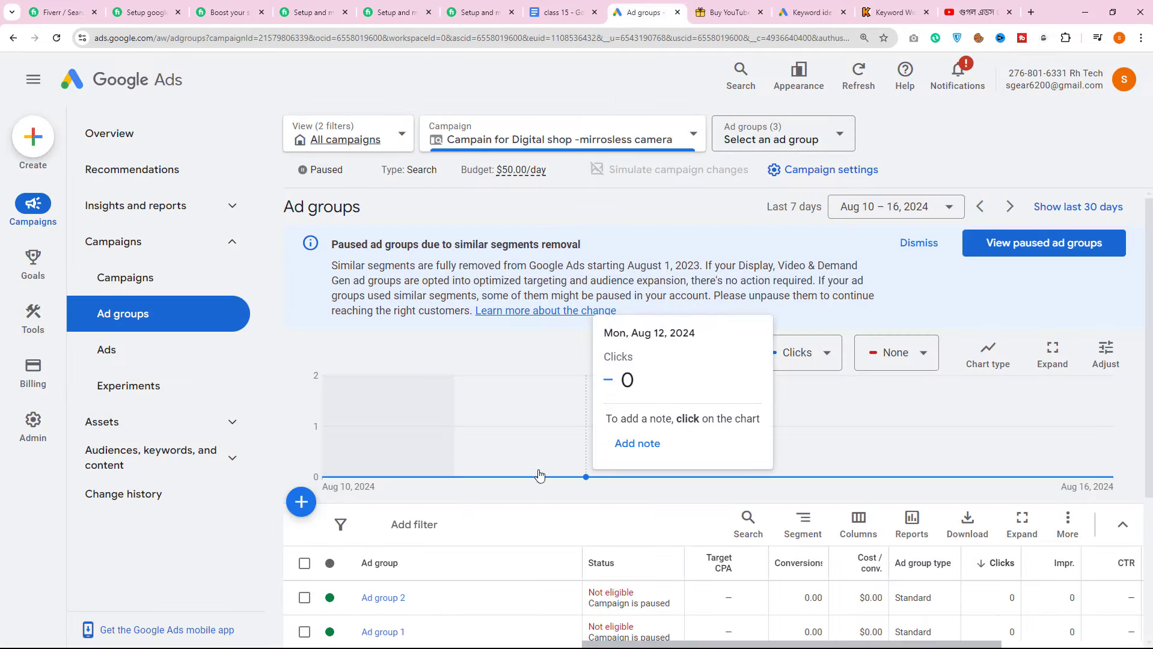
pyautogui.scroll(-3, 540, 476)
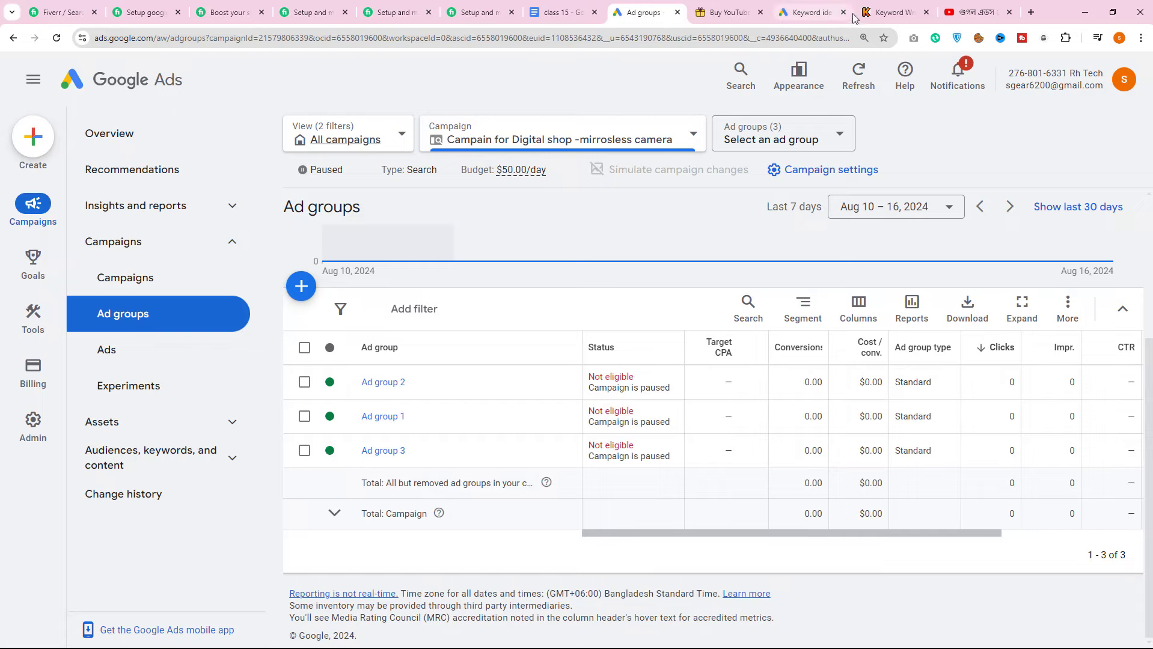
pyautogui.click(488, 12)
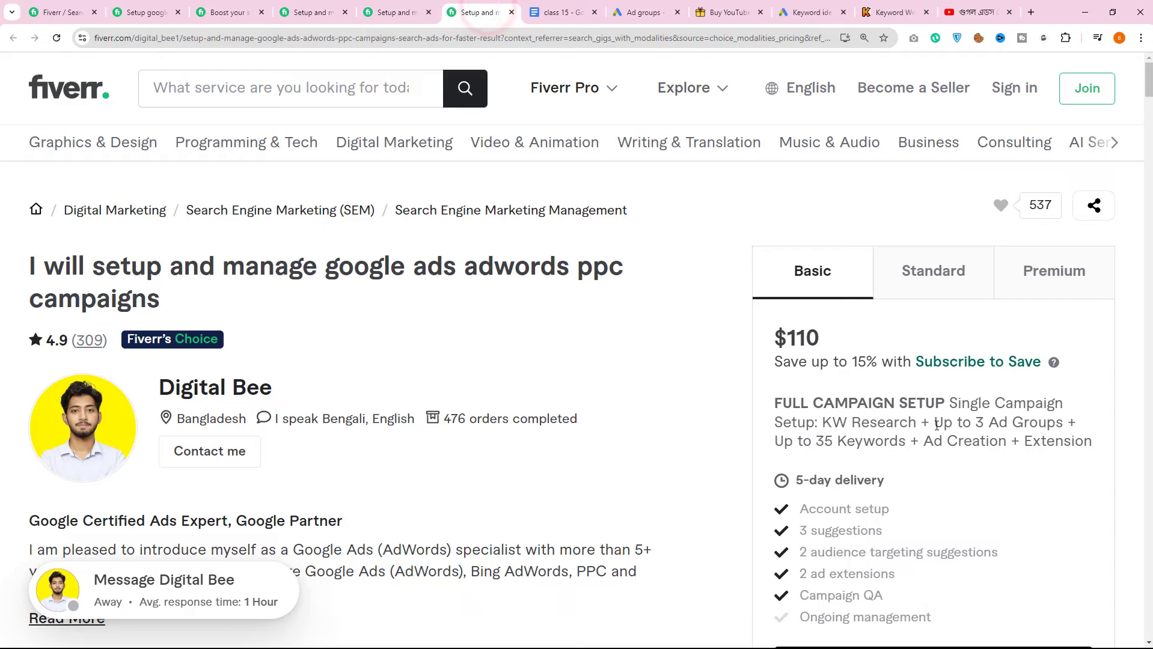
pyautogui.moveTo(934, 422); pyautogui.dragTo(1049, 426)
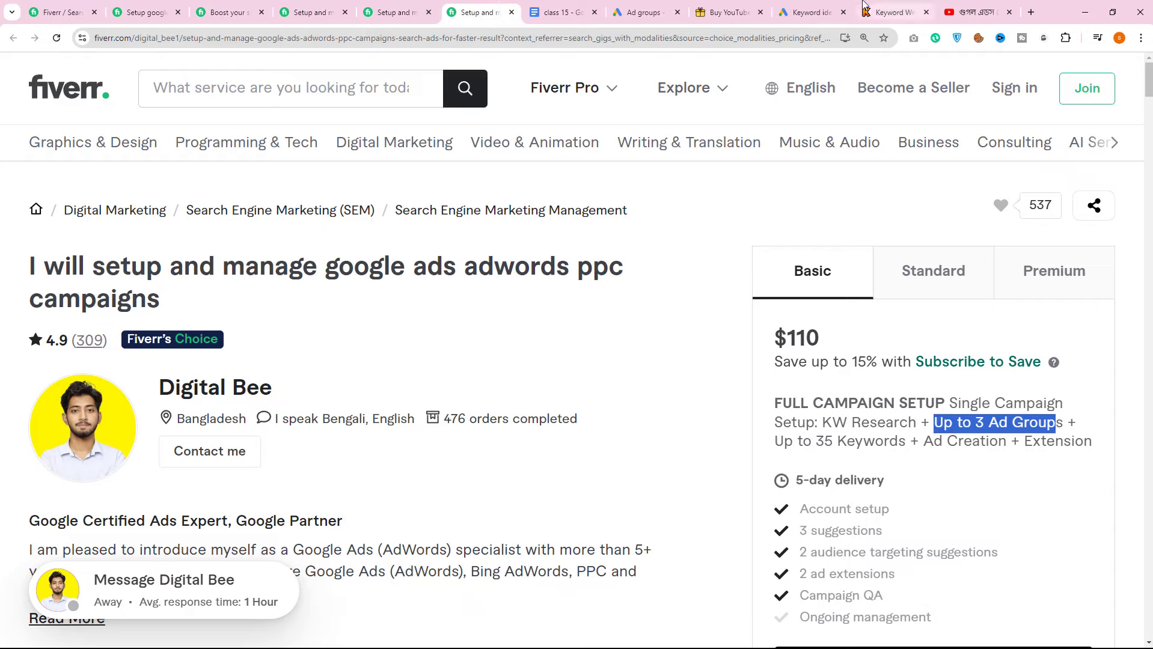
pyautogui.click(632, 12)
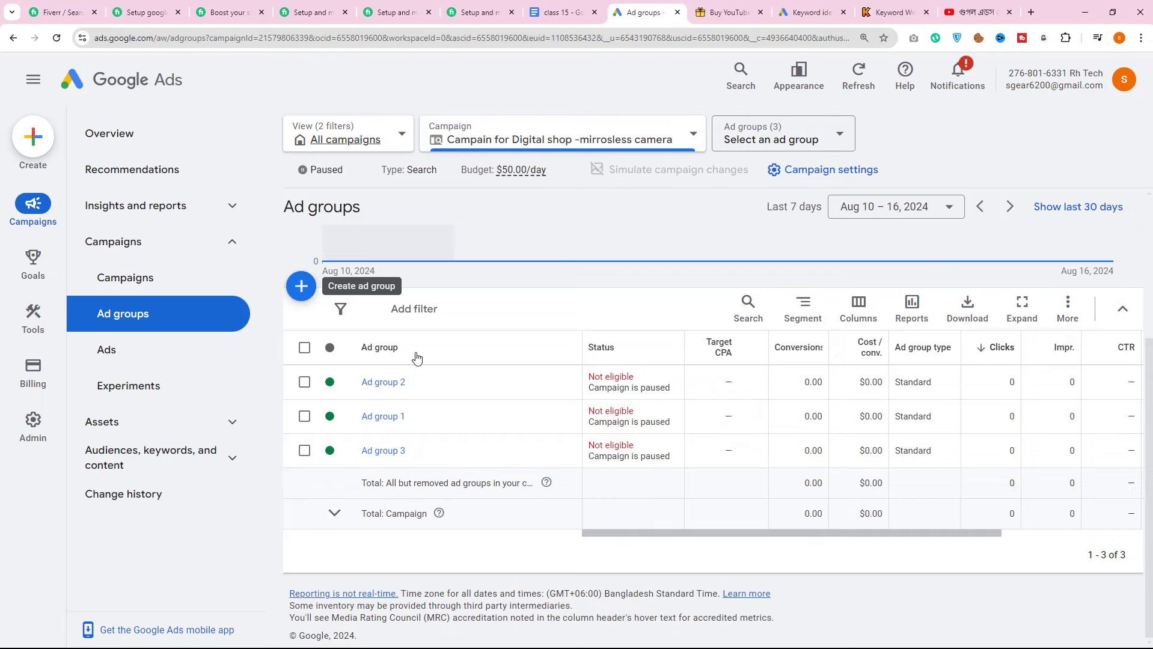
# Highlight the keyword split per ad group in the class 15 document, check the Keyword Planner ideas and return to the campaign's ad groups
pyautogui.click(554, 12)
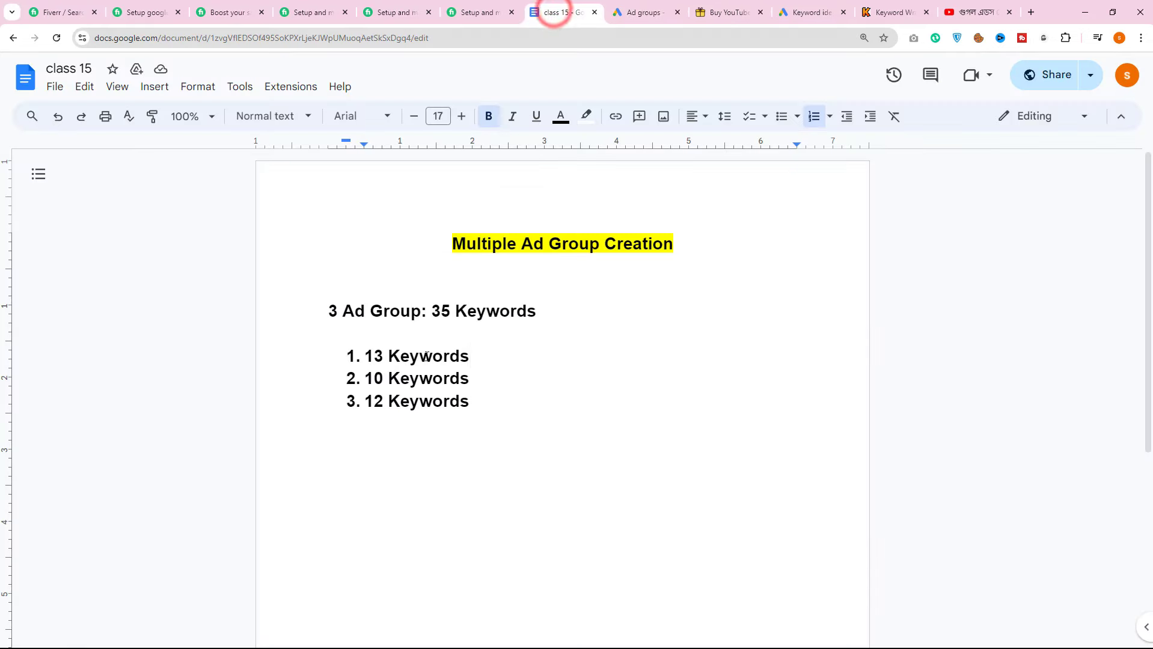
pyautogui.moveTo(365, 356); pyautogui.dragTo(485, 410)
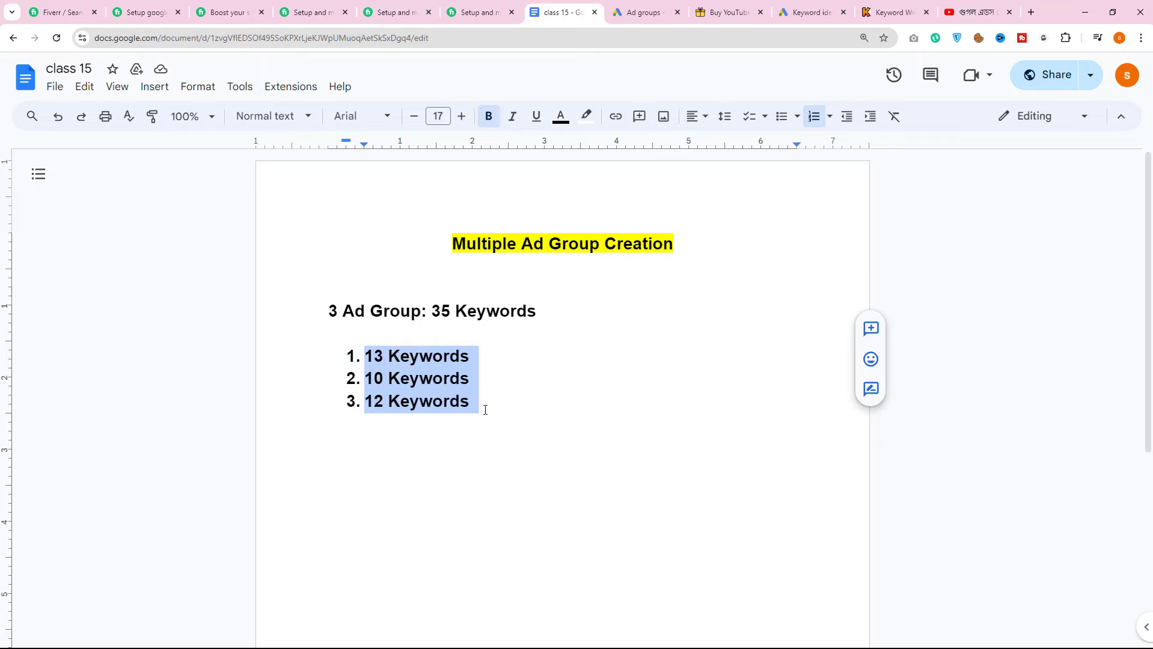
pyautogui.click(794, 8)
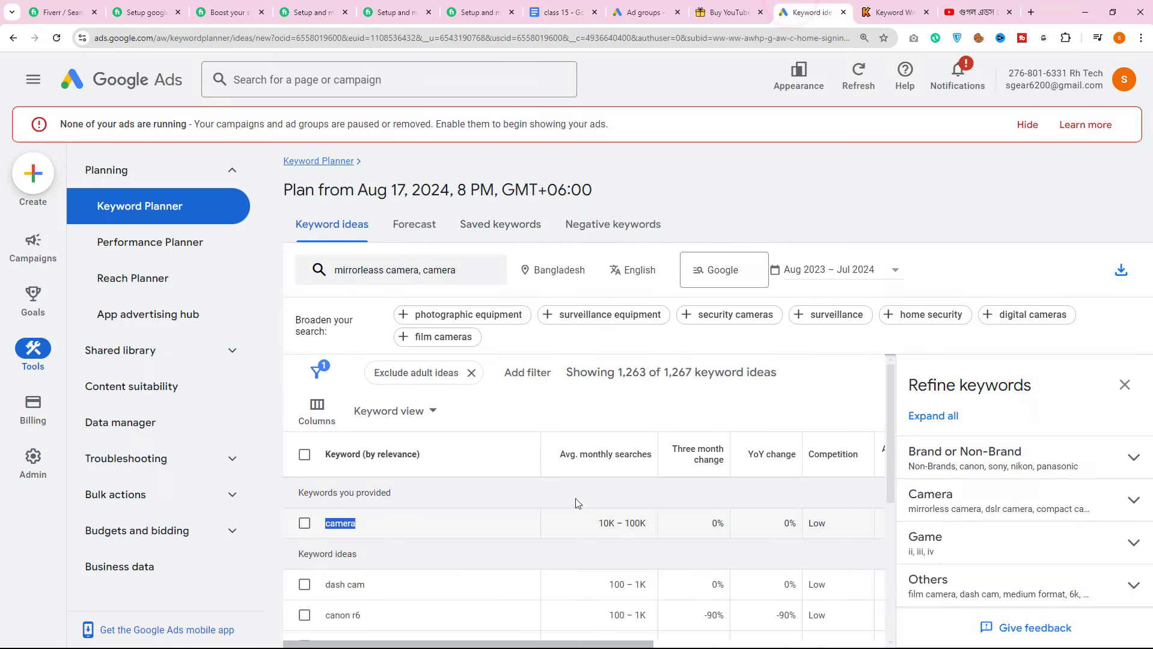
pyautogui.click(657, 9)
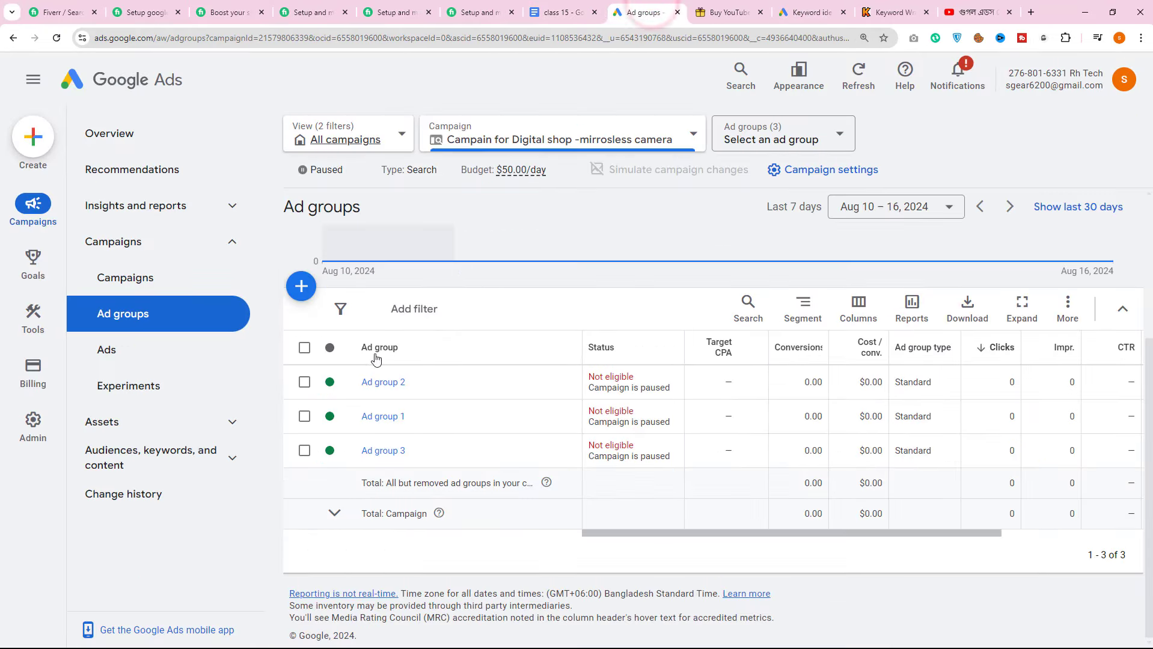